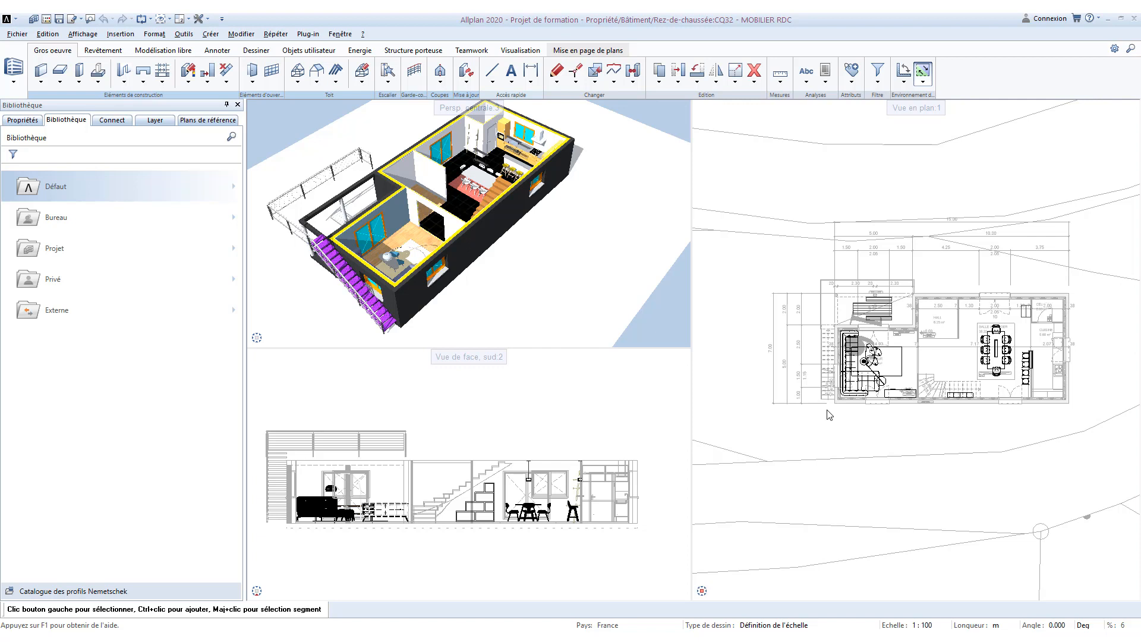
Step: Switch to page layout editing and open the project's list of plans
{"action": "left_click", "coordinate": [605, 57]}
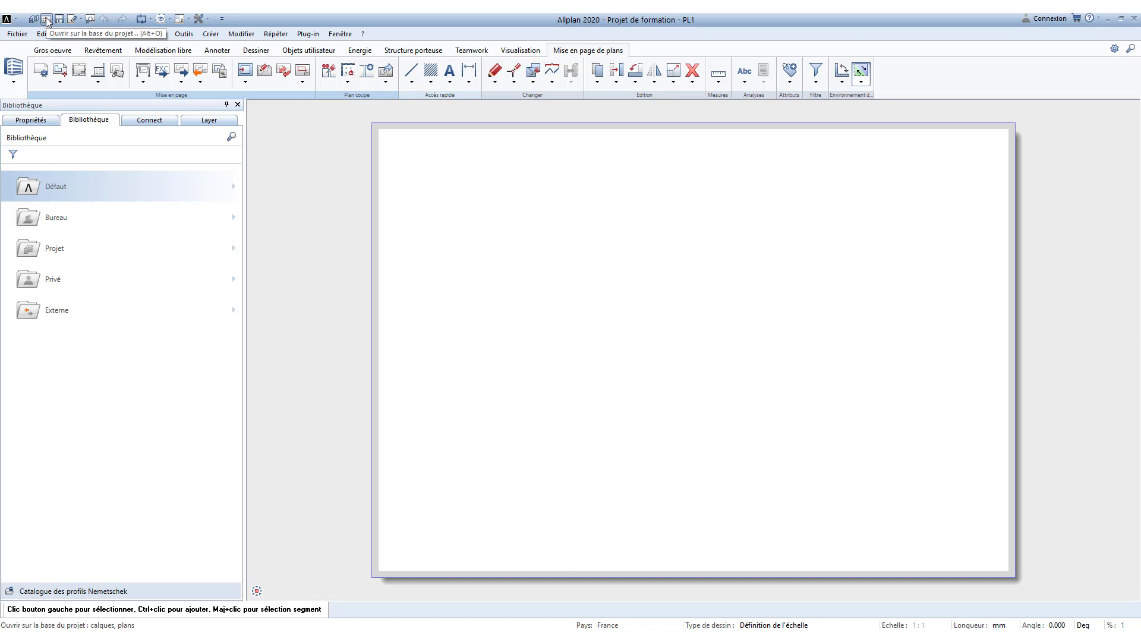
{"action": "key", "text": "alt+o"}
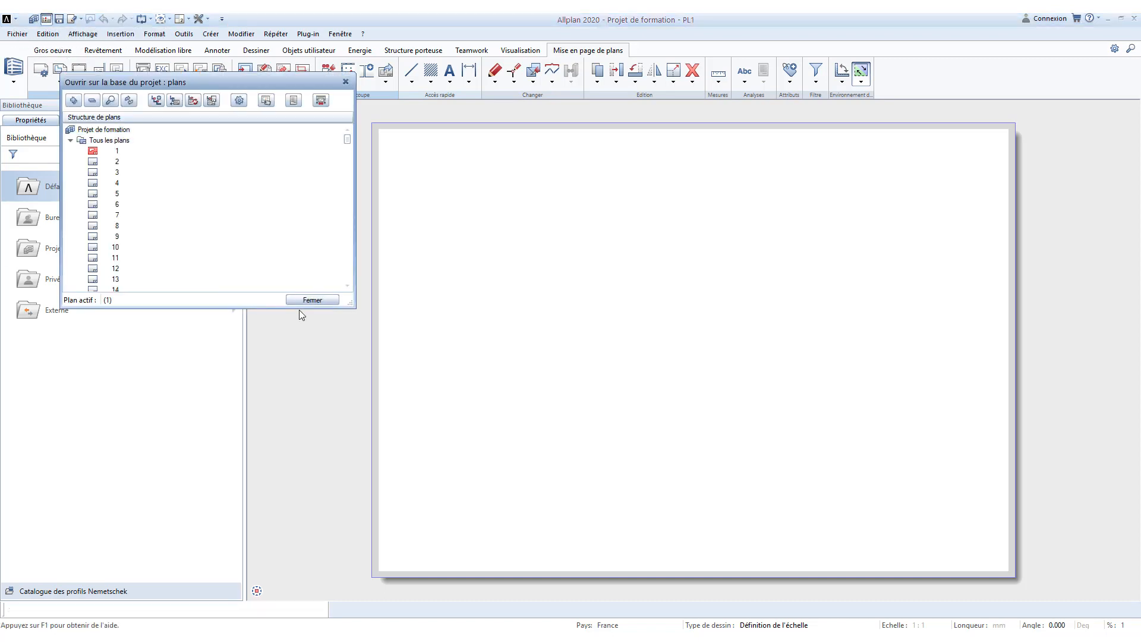
{"action": "scroll", "coordinate": [204, 173], "scroll_direction": "down", "scroll_amount": 8}
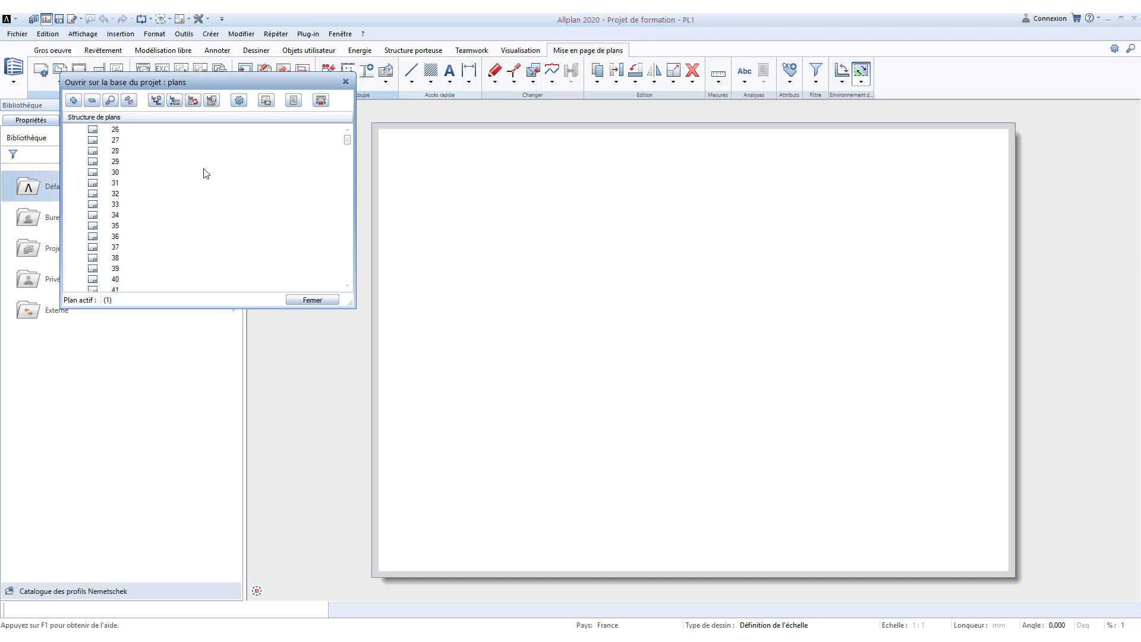
{"action": "scroll", "coordinate": [210, 214], "scroll_direction": "up", "scroll_amount": 9}
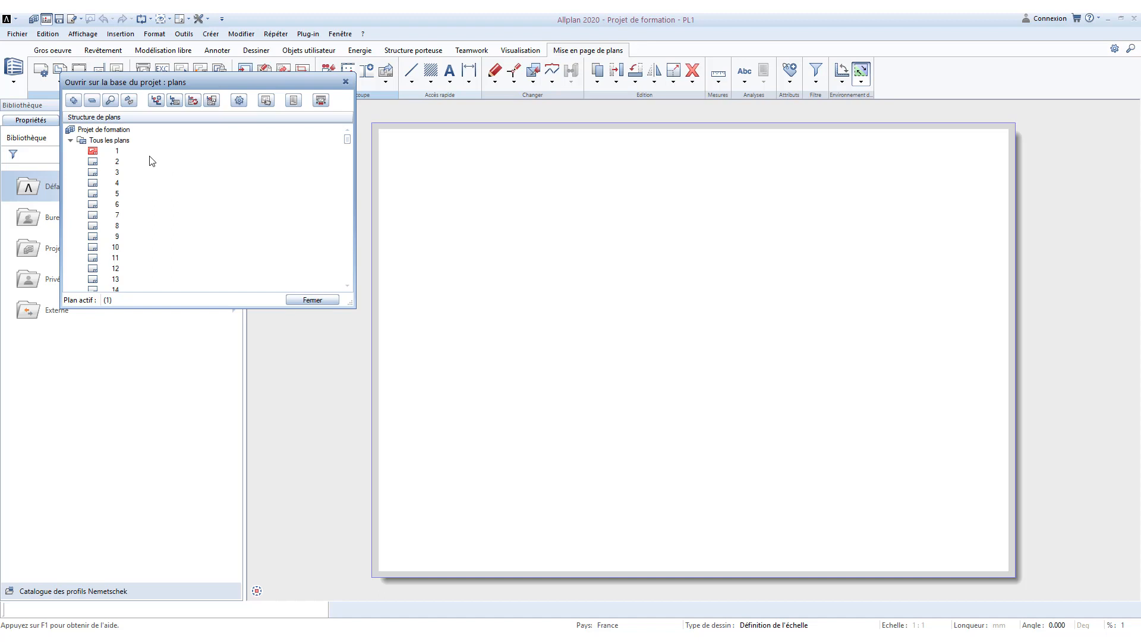
{"action": "left_click", "coordinate": [171, 159]}
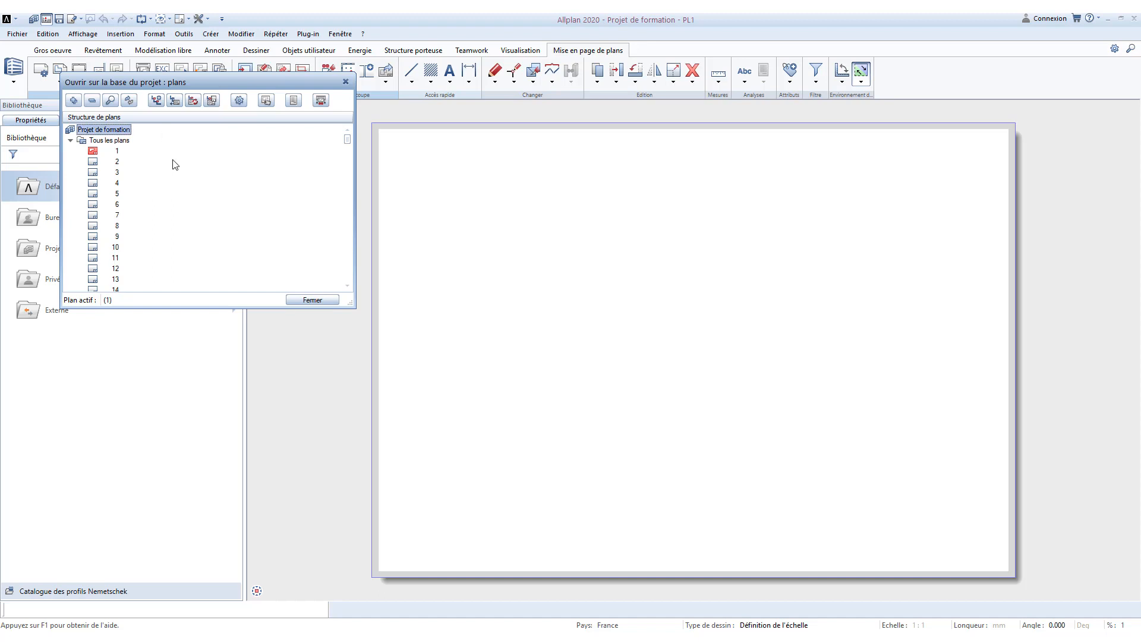
Step: Rename plan 1 as PAGE DE GARDE
{"action": "right_click", "coordinate": [117, 151]}
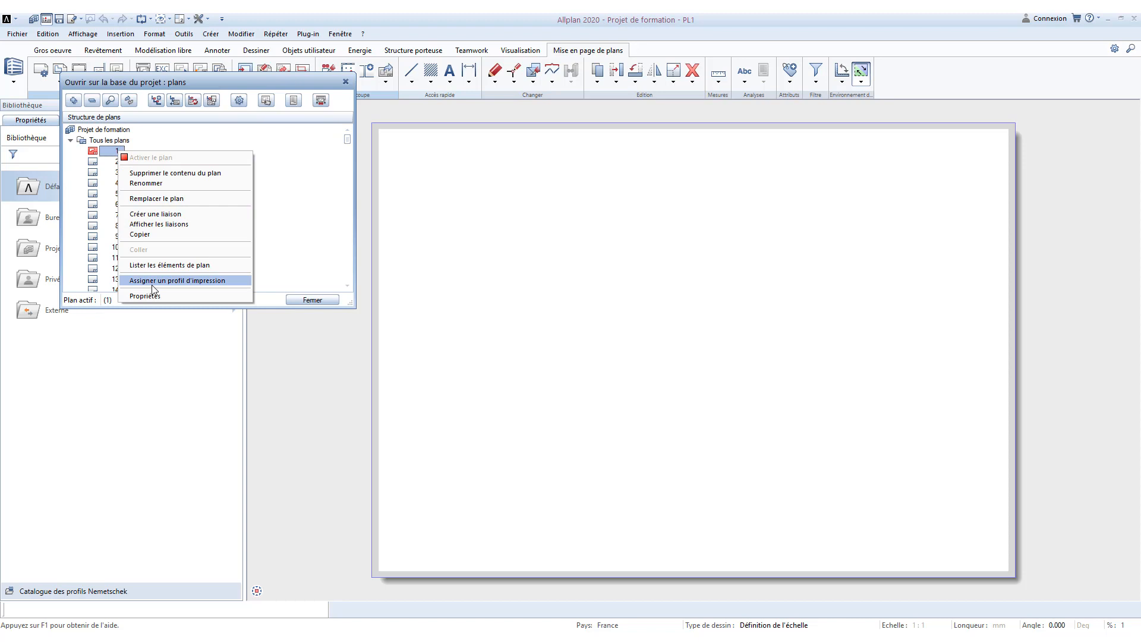
{"action": "left_click", "coordinate": [145, 183]}
{"action": "type", "text": "PA"}
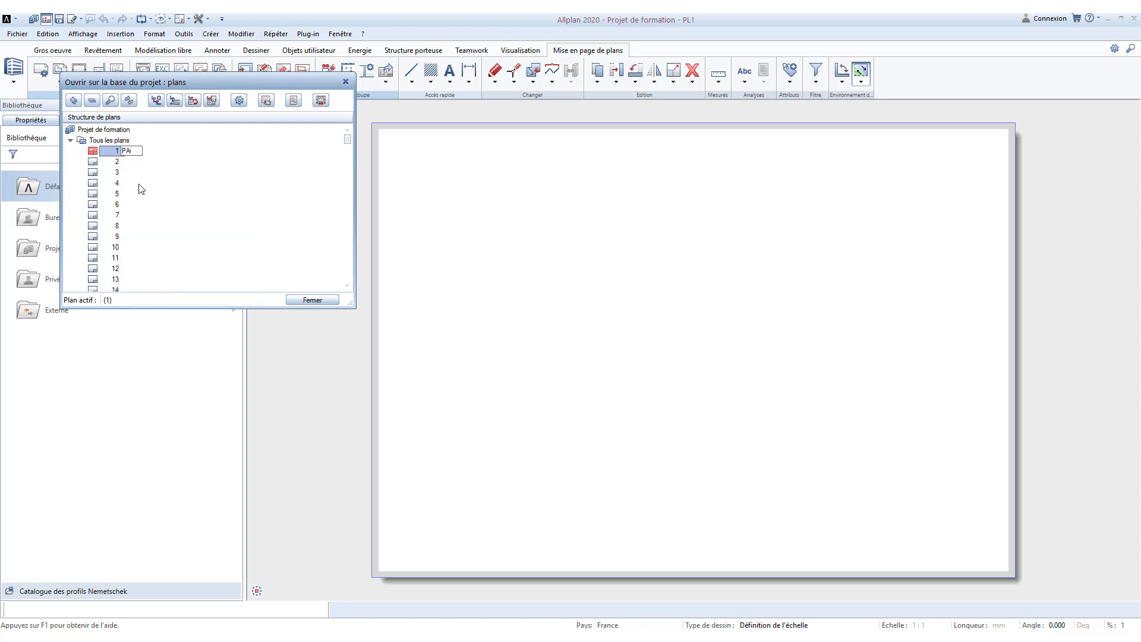
{"action": "type", "text": "GE DE GARDE"}
{"action": "left_click", "coordinate": [139, 165]}
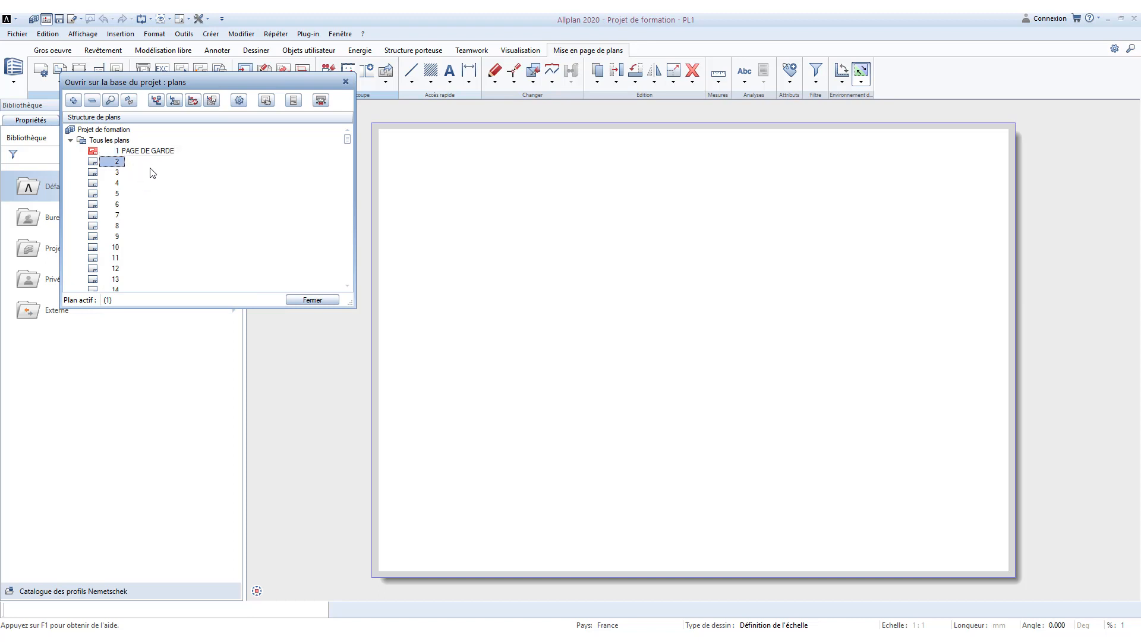
Step: Rename plan 2 as PLAN RDC
{"action": "right_click", "coordinate": [120, 166]}
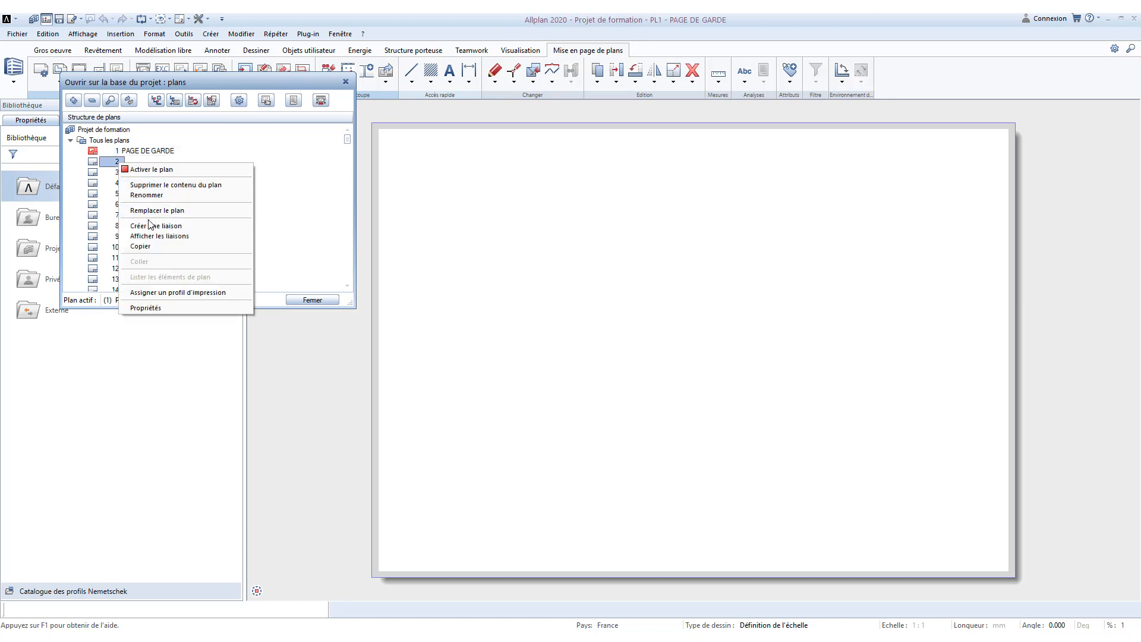
{"action": "left_click", "coordinate": [149, 196]}
{"action": "type", "text": "PL"}
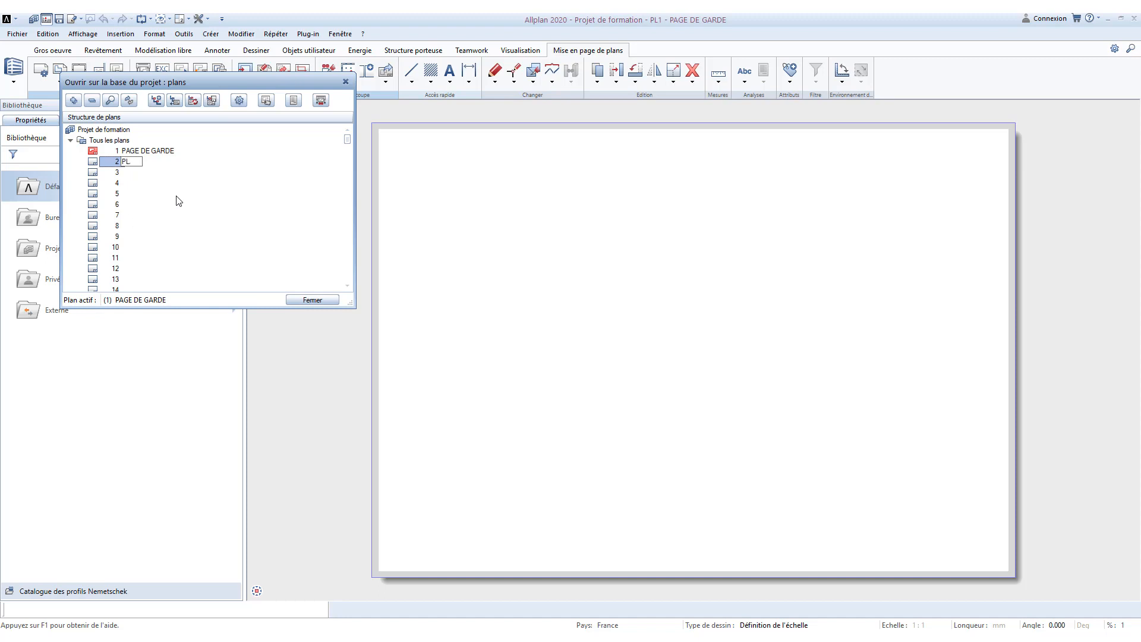
{"action": "type", "text": "AN RDC"}
{"action": "key", "text": "Return"}
Step: Rename plan 3 as ELEVATION NORD
{"action": "right_click", "coordinate": [118, 173]}
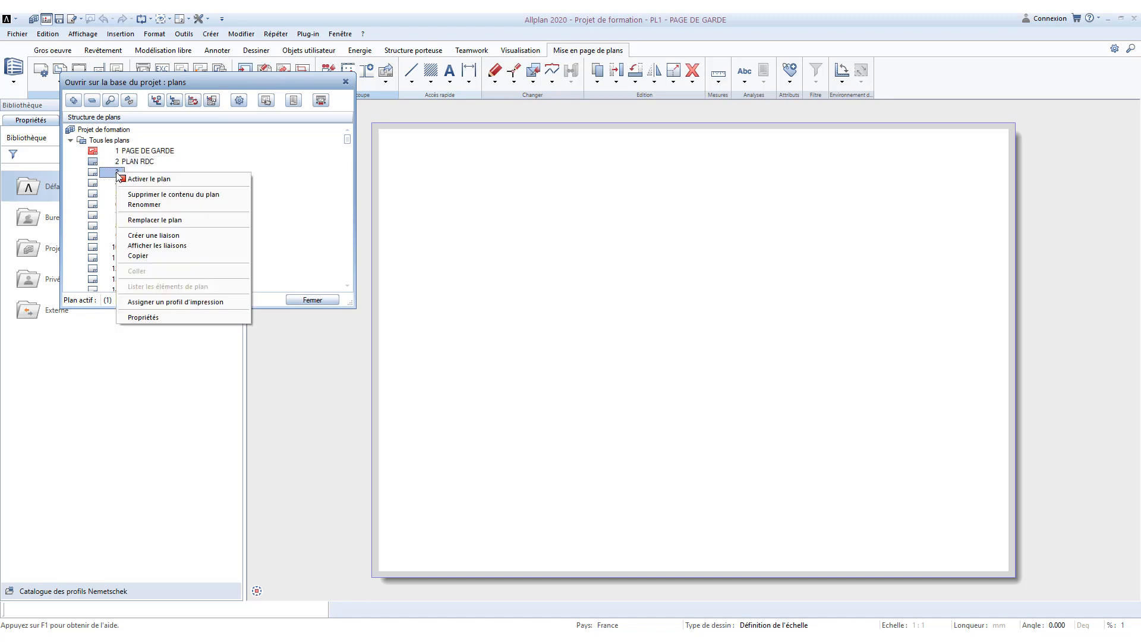
{"action": "left_click", "coordinate": [139, 205]}
{"action": "type", "text": "ELEVATIO"}
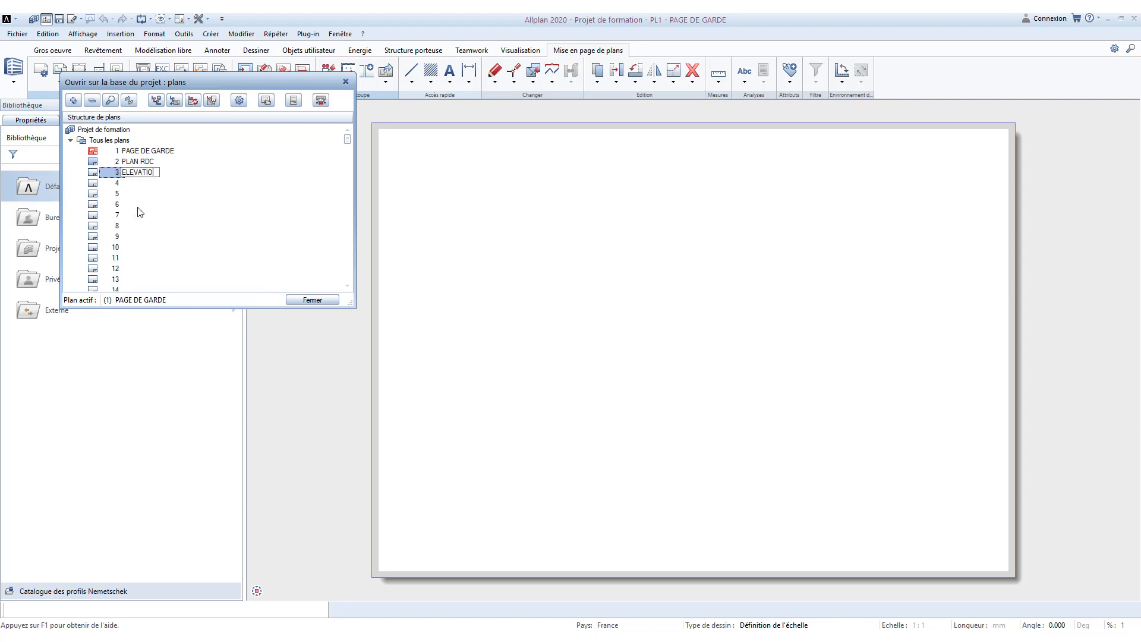
{"action": "type", "text": "N NORD"}
{"action": "left_click", "coordinate": [118, 184]}
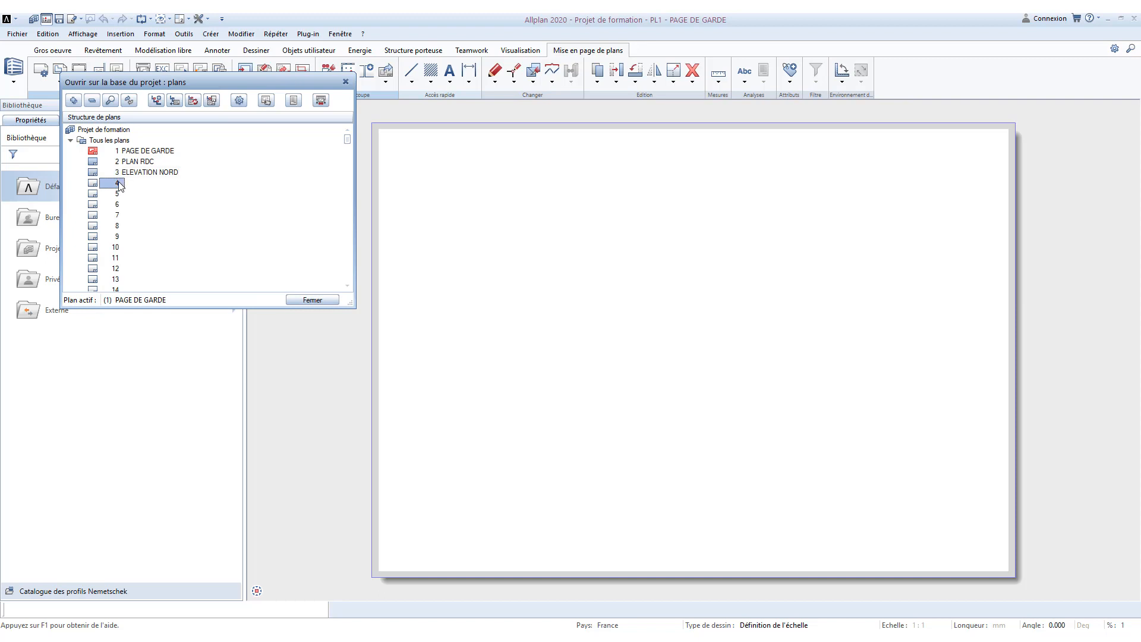
Step: Rename plan 4 as COUPE A
{"action": "right_click", "coordinate": [119, 184]}
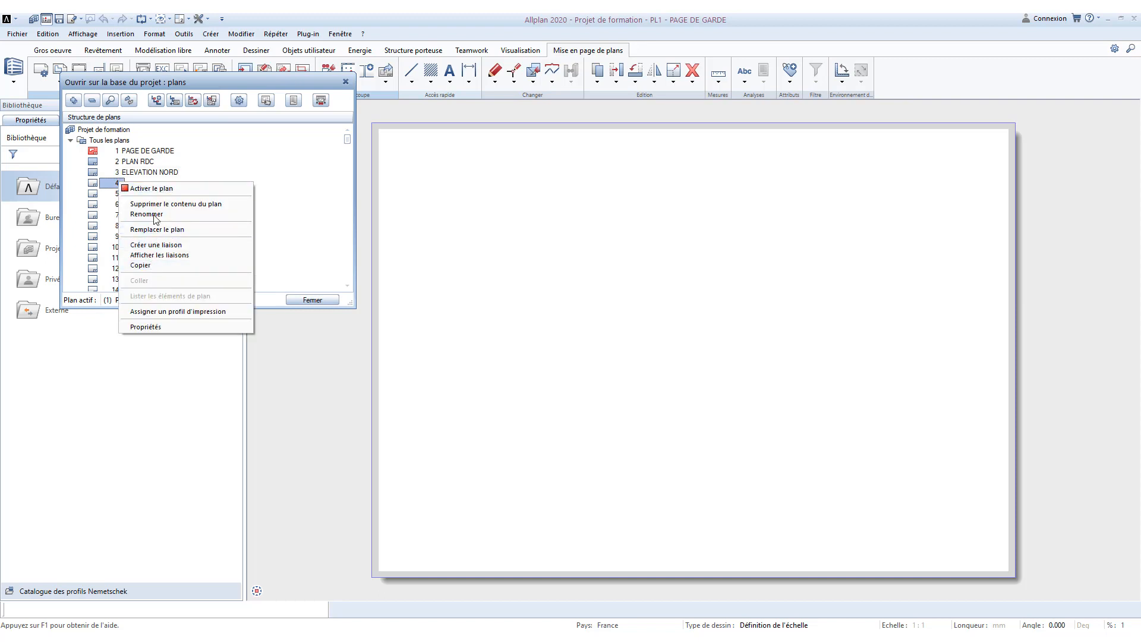
{"action": "left_click", "coordinate": [146, 214]}
{"action": "type", "text": "COUPE "}
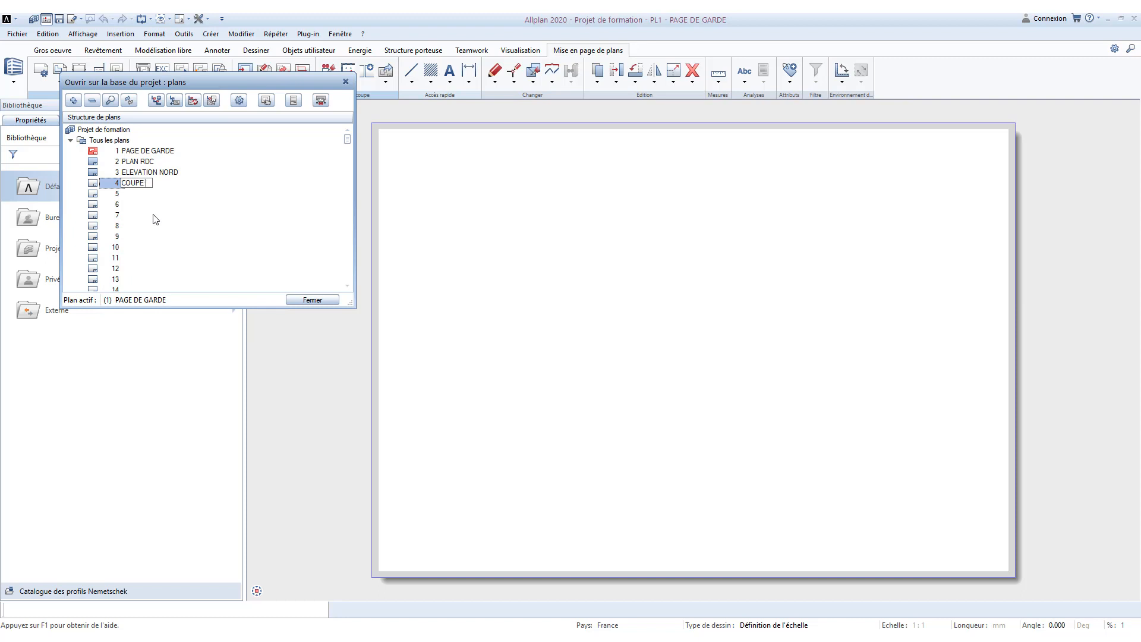
{"action": "type", "text": "A"}
{"action": "key", "text": "Return"}
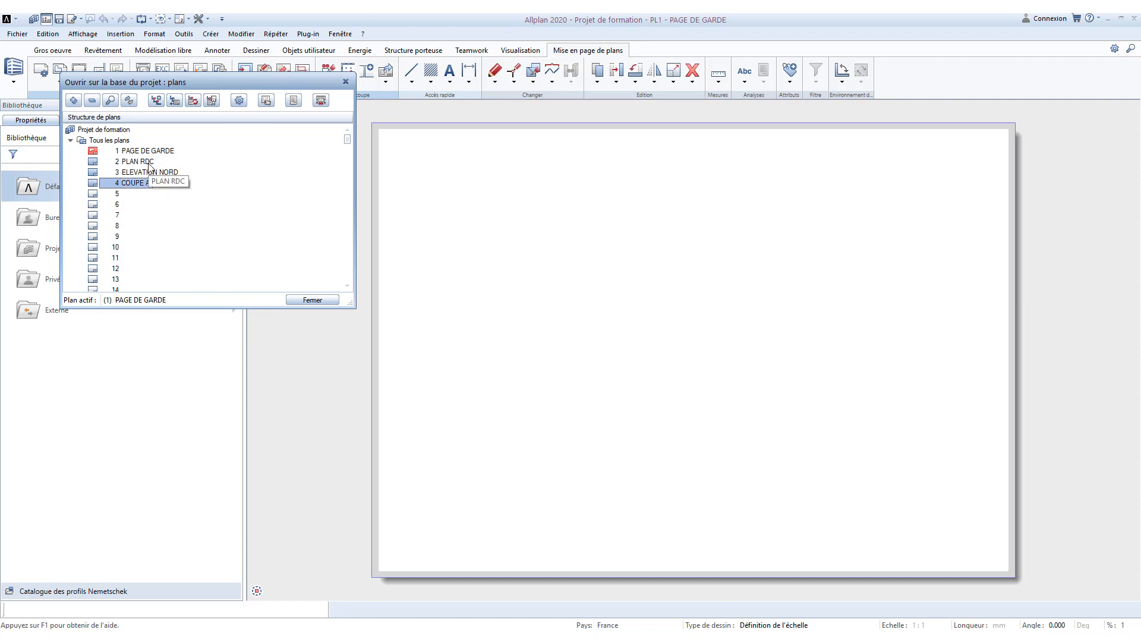
Step: Activate the PLAN RDC plan and set its A3 page to landscape orientation in the page setup
{"action": "double_click", "coordinate": [148, 163]}
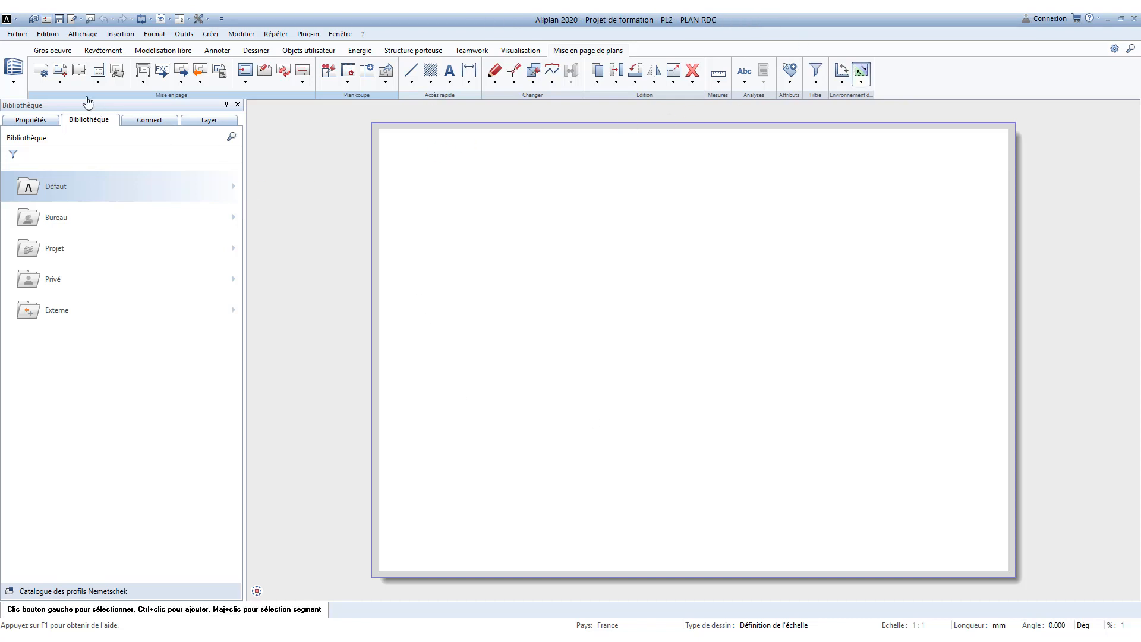
{"action": "left_click", "coordinate": [40, 71]}
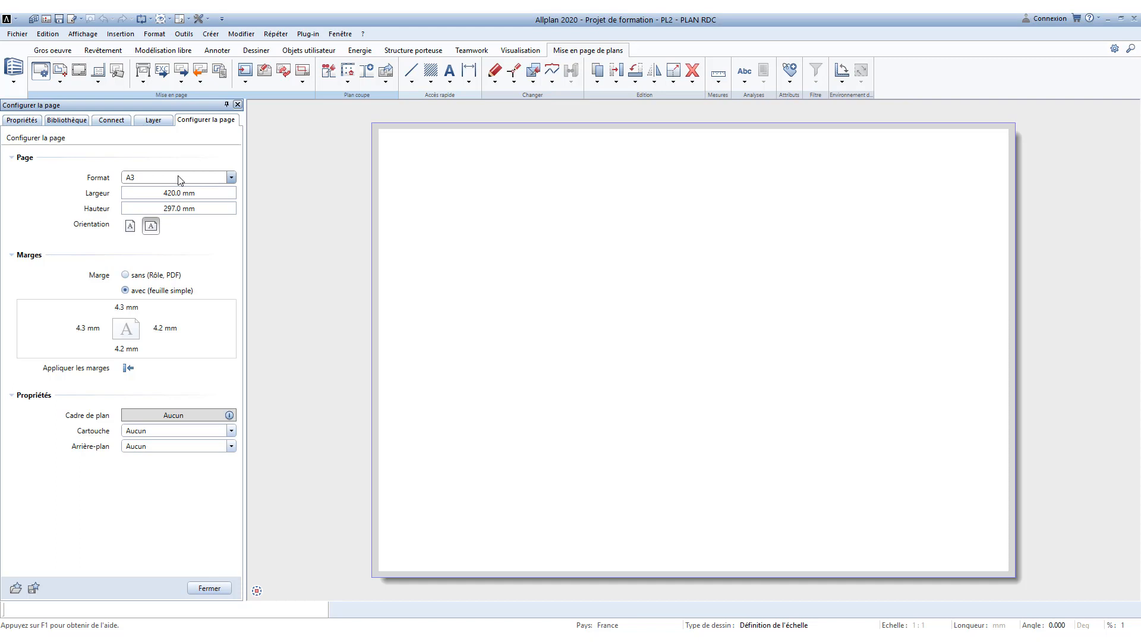
{"action": "left_click", "coordinate": [128, 230]}
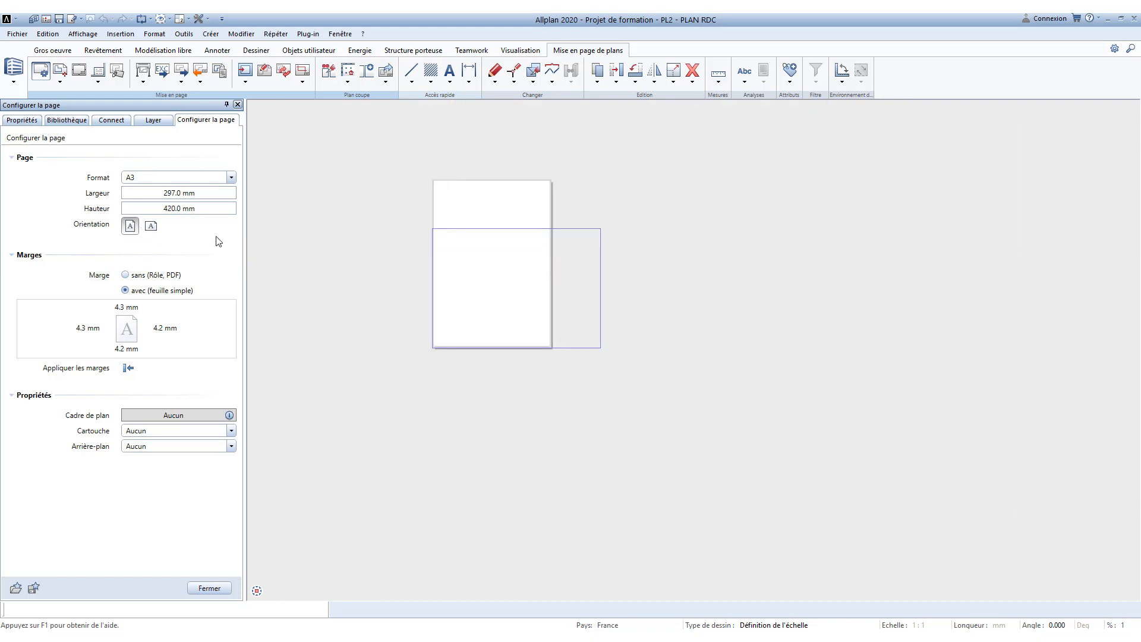
{"action": "left_click", "coordinate": [151, 225]}
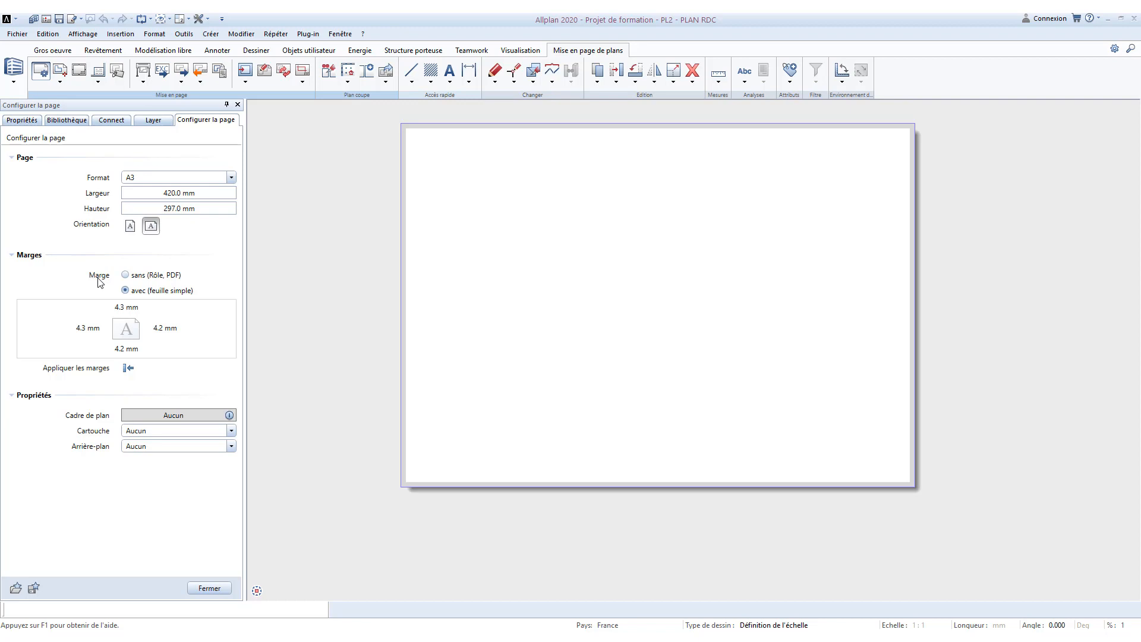
Step: Set all four page margins to 5 mm and close the page setup
{"action": "left_click", "coordinate": [117, 308]}
{"action": "left_click_drag", "start_coordinate": [115, 308], "coordinate": [133, 313]}
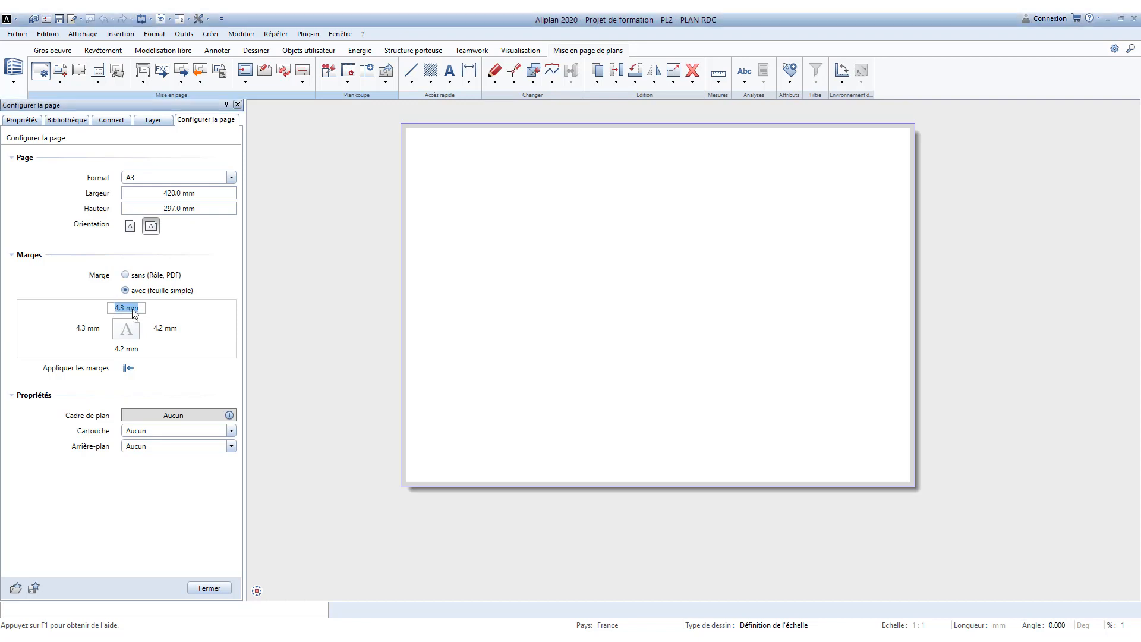
{"action": "type", "text": "5"}
{"action": "key", "text": "Tab"}
{"action": "type", "text": "5"}
{"action": "key", "text": "Tab"}
{"action": "type", "text": "5"}
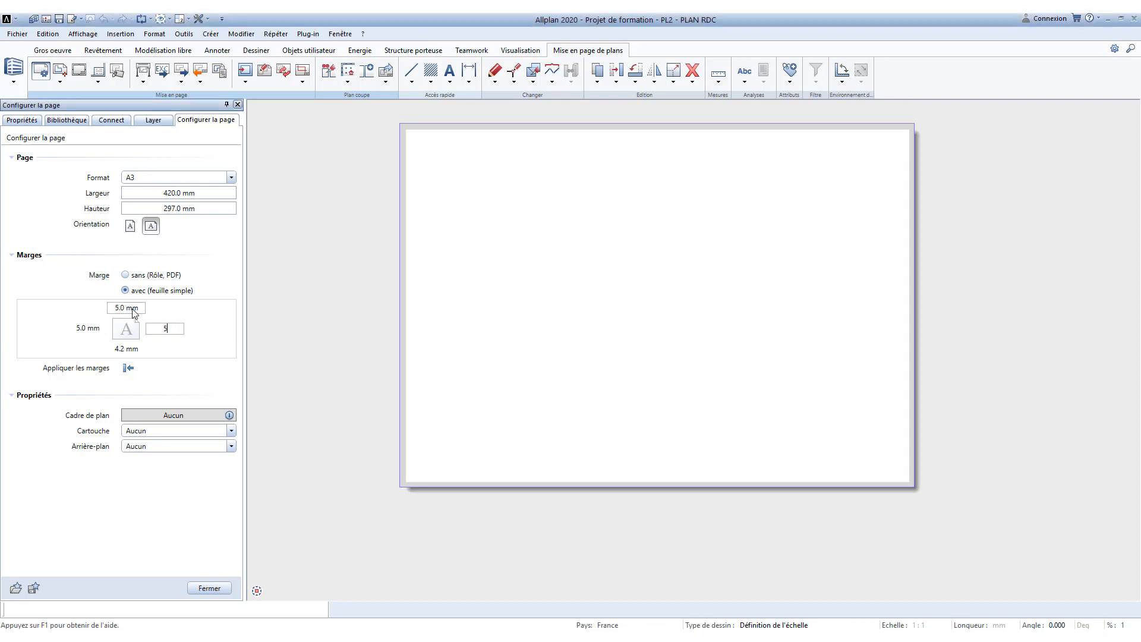
{"action": "key", "text": "Tab"}
{"action": "type", "text": "5"}
{"action": "key", "text": "Tab"}
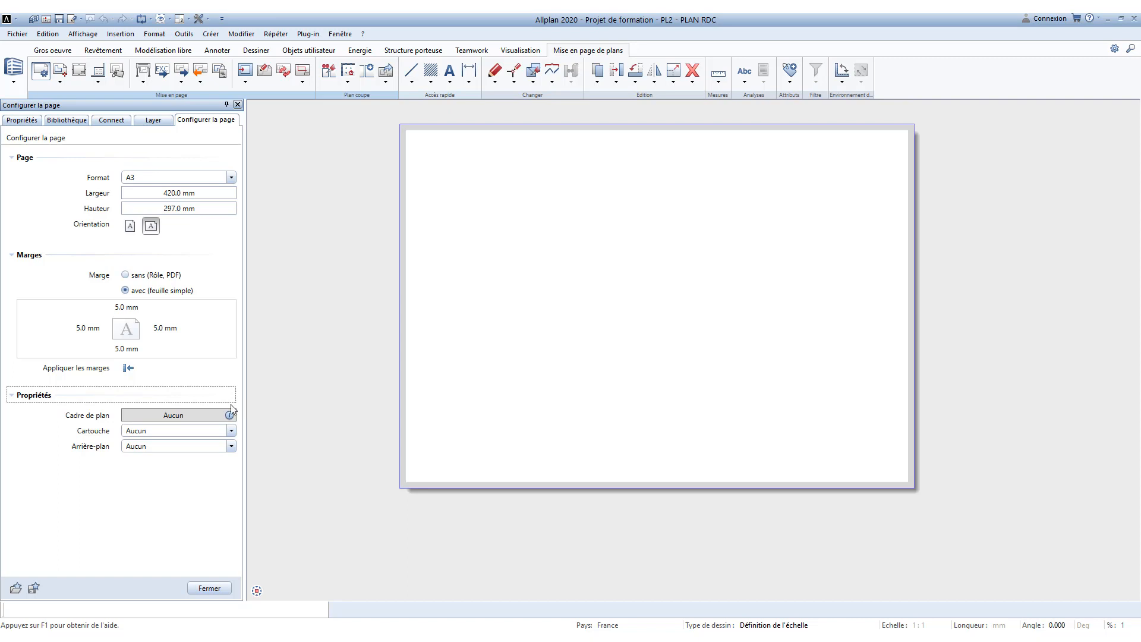
{"action": "left_click", "coordinate": [209, 588]}
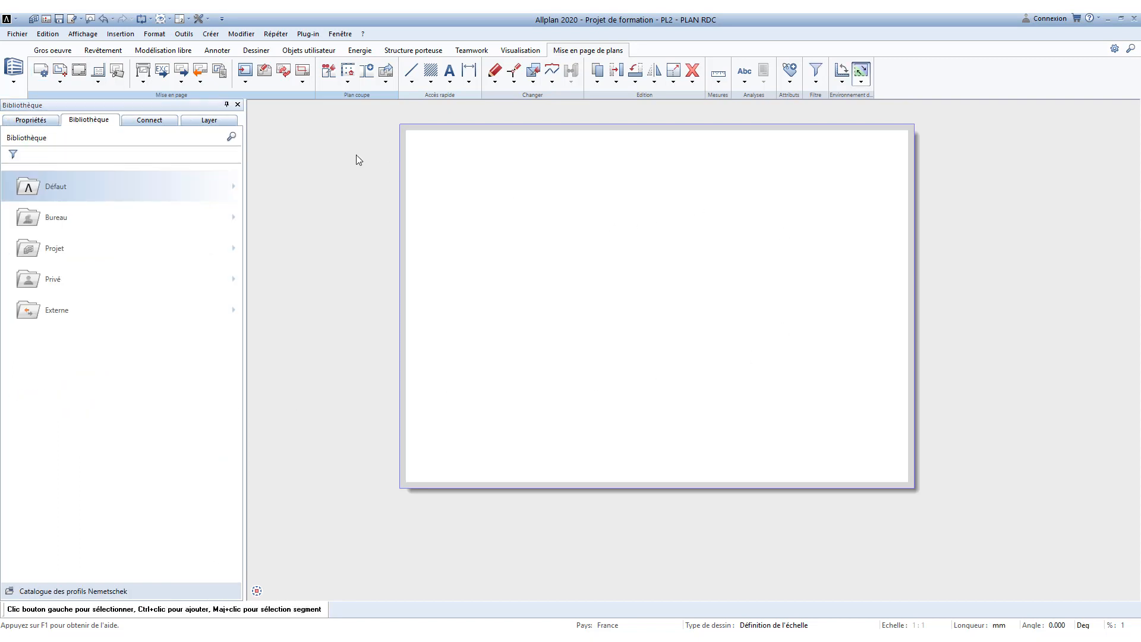
Step: Start a plan window positioned with its corresponding plan elements and choose drawing file 31 PLAN RDC for placement
{"action": "left_click", "coordinate": [307, 75]}
{"action": "left_click", "coordinate": [65, 72]}
{"action": "left_click", "coordinate": [304, 72]}
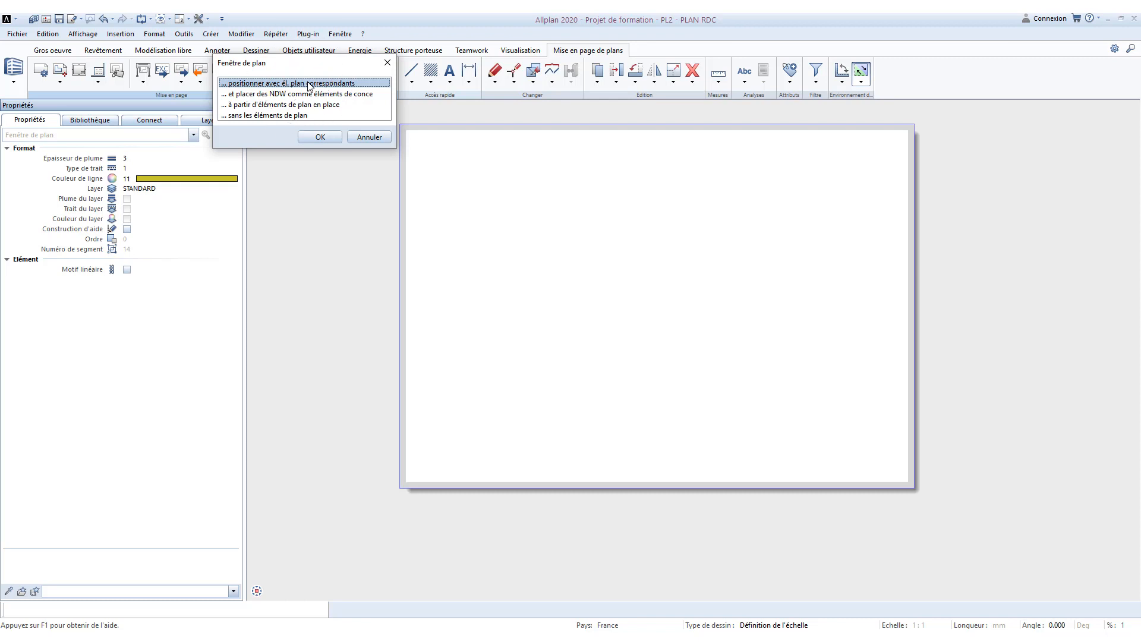
{"action": "left_click", "coordinate": [321, 137]}
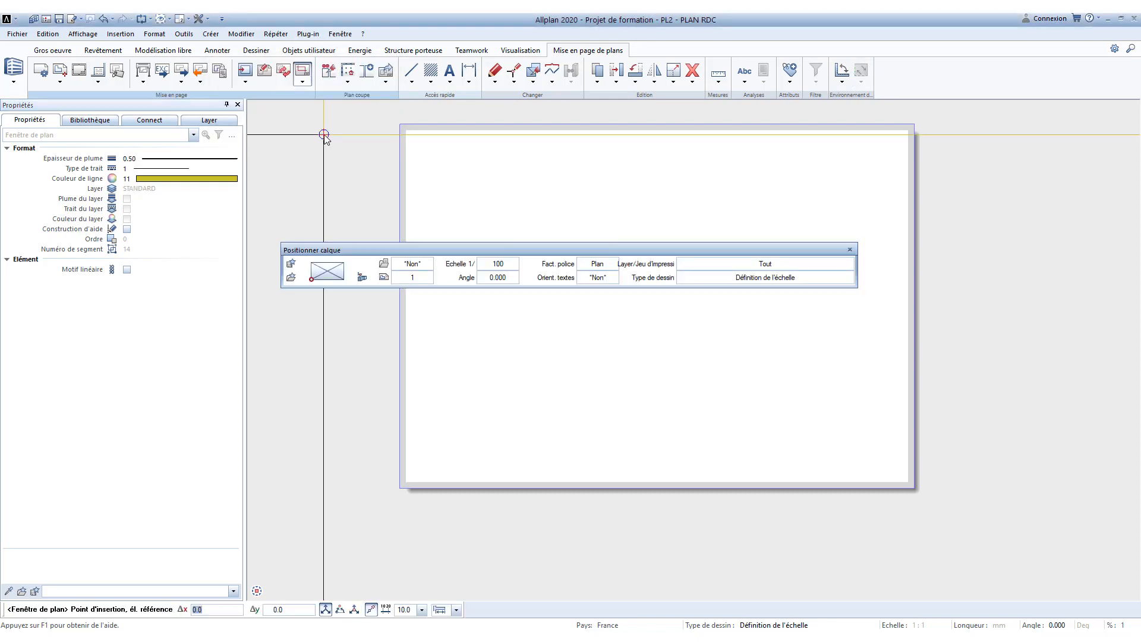
{"action": "left_click", "coordinate": [361, 278]}
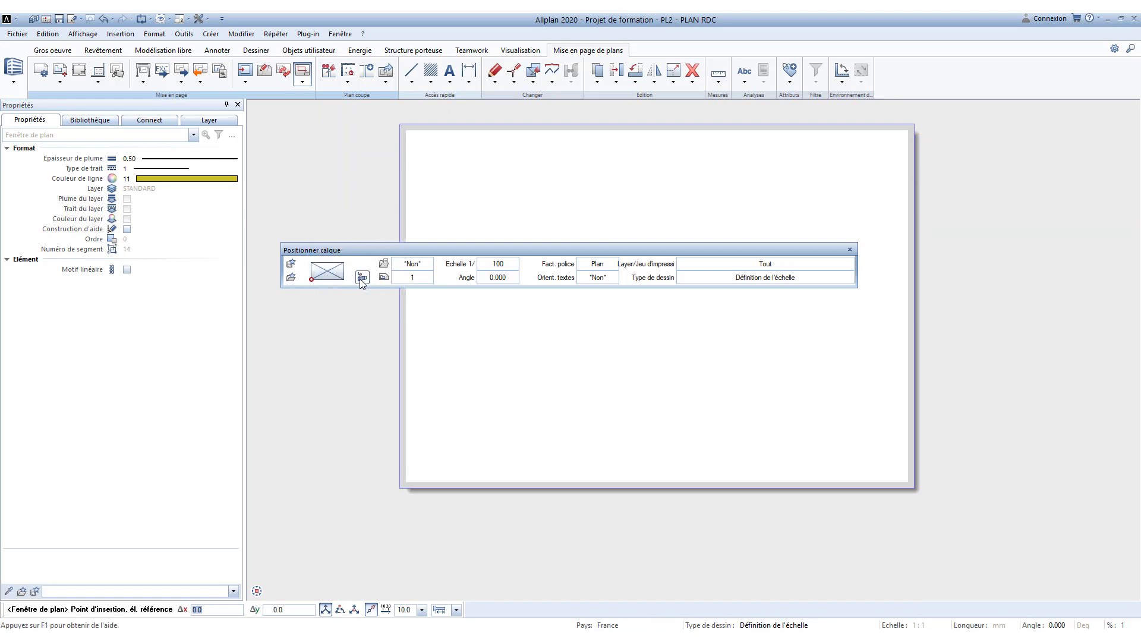
{"action": "left_click", "coordinate": [360, 279]}
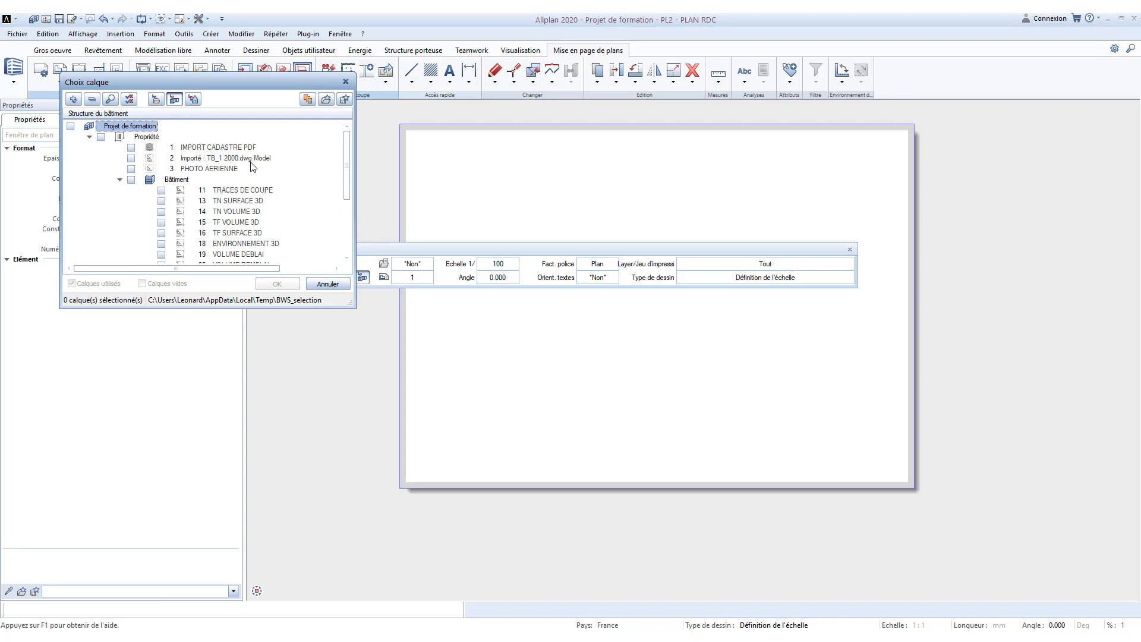
{"action": "scroll", "coordinate": [253, 166], "scroll_direction": "down", "scroll_amount": 3}
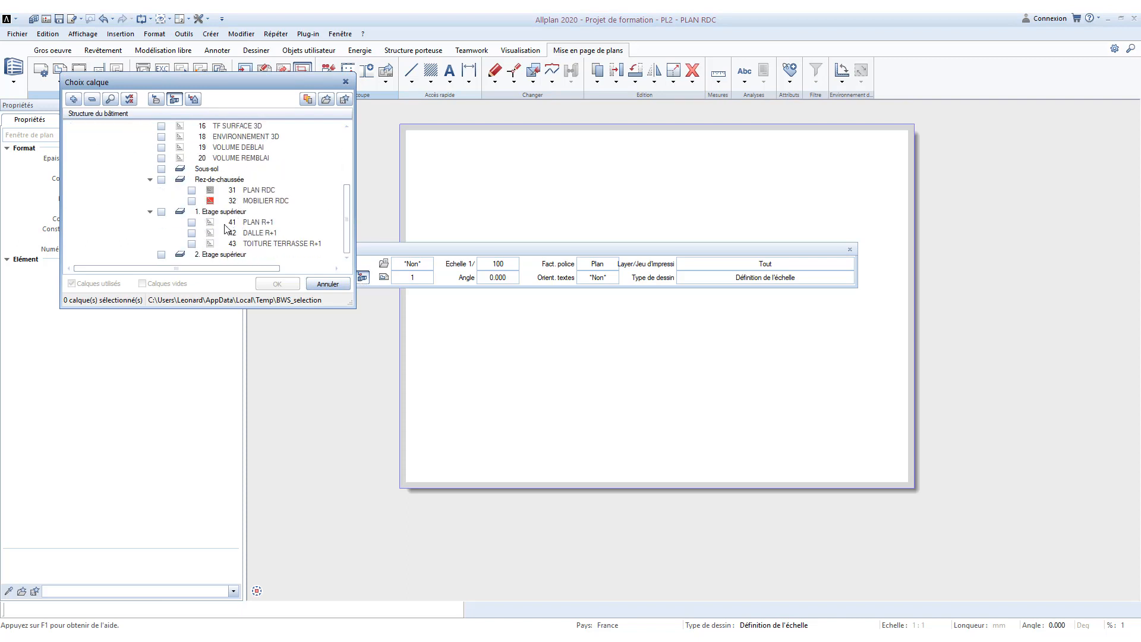
{"action": "left_click", "coordinate": [191, 190]}
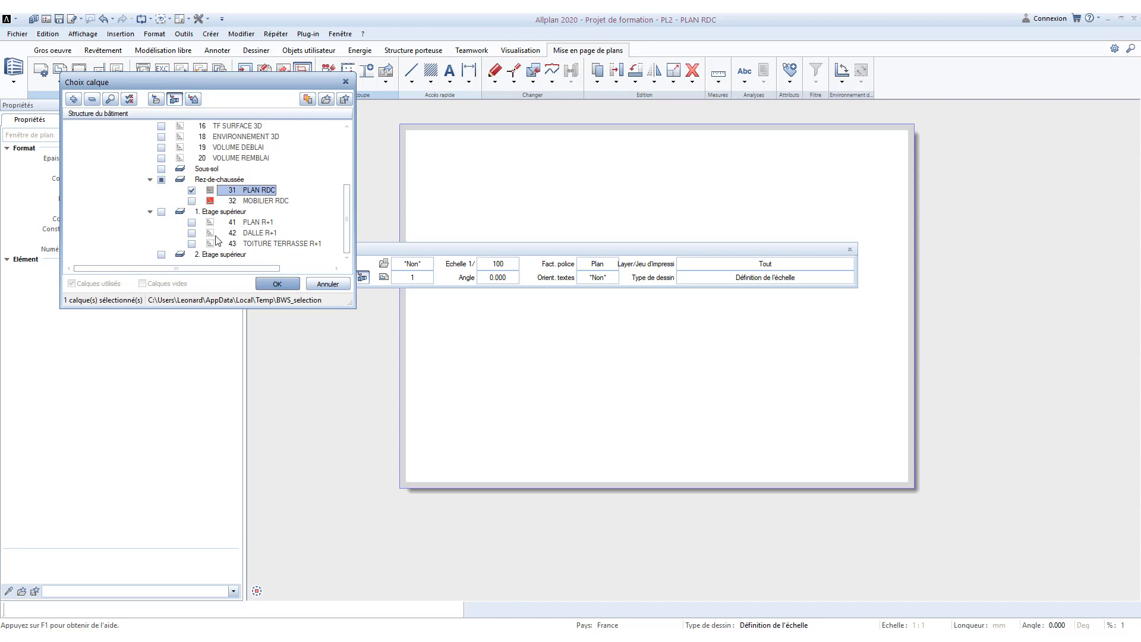
{"action": "left_click", "coordinate": [265, 284]}
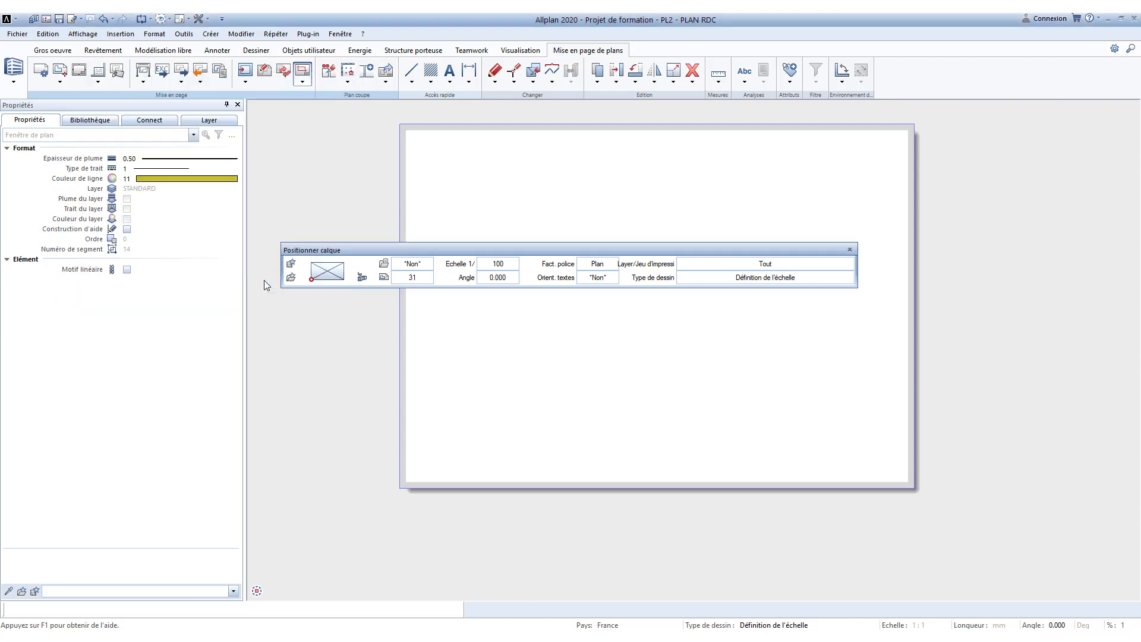
Step: Set the drawing's scale to 1/50 and place it with its insertion point near the page's lower-left corner
{"action": "left_click", "coordinate": [499, 264]}
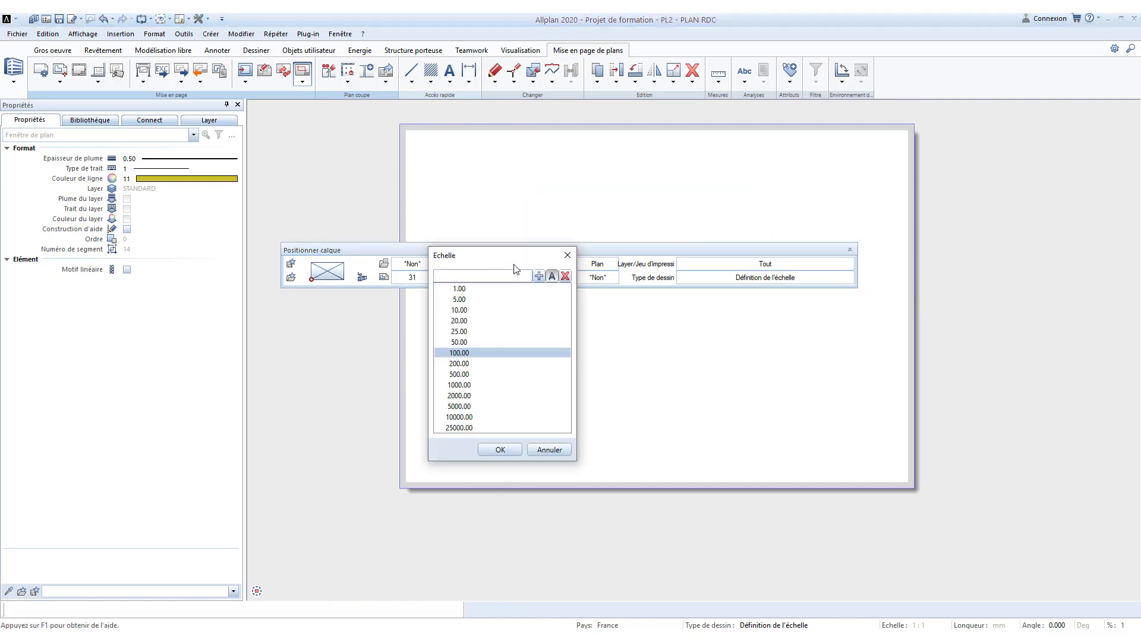
{"action": "type", "text": "50"}
{"action": "key", "text": "Return"}
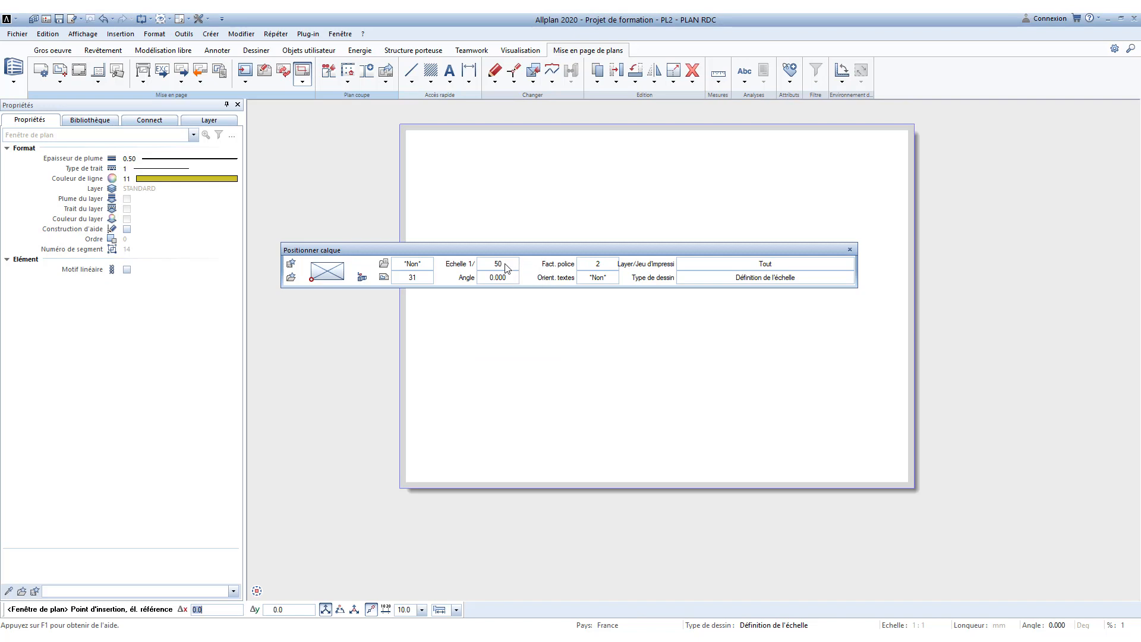
{"action": "left_click", "coordinate": [501, 265]}
{"action": "left_click", "coordinate": [605, 267]}
{"action": "left_click", "coordinate": [509, 269]}
{"action": "left_click", "coordinate": [597, 265]}
{"action": "left_click_drag", "start_coordinate": [605, 257], "coordinate": [669, 533]}
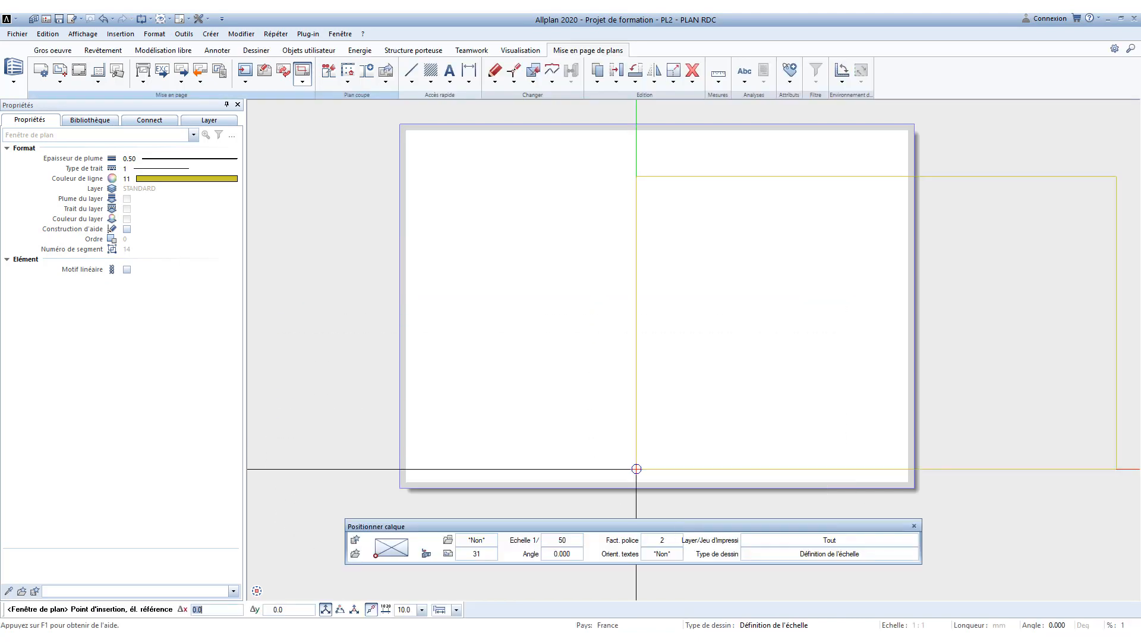
{"action": "left_click", "coordinate": [417, 444]}
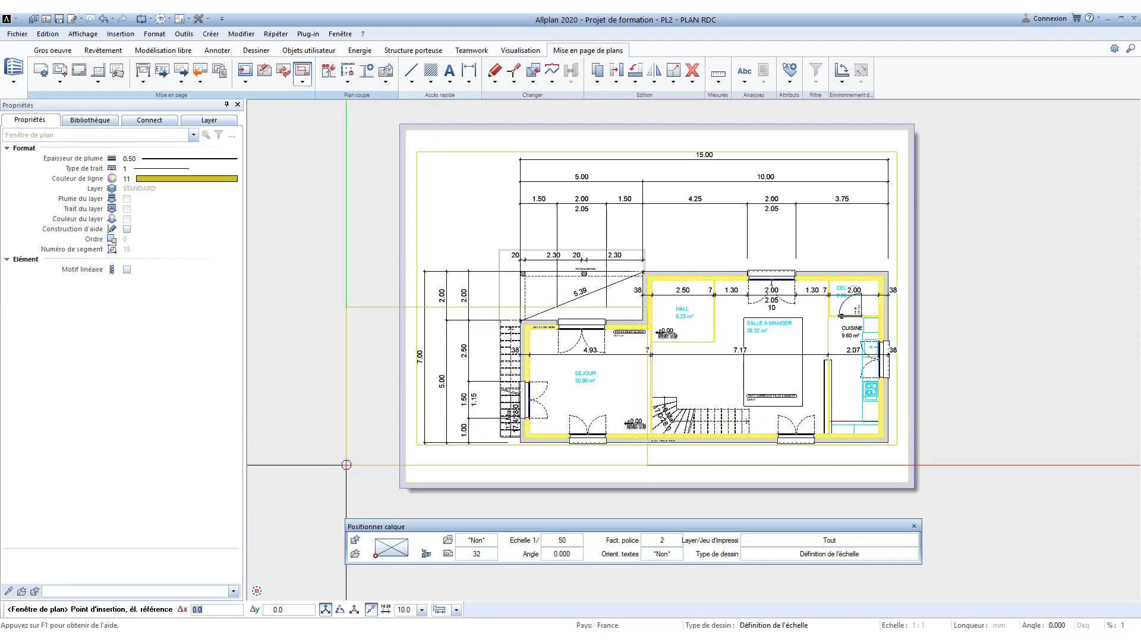
Step: Frame the placed drawing and its dimensions with a rectangular plan window inside the page margins, with polygon detection off, and end placement
{"action": "left_click", "coordinate": [348, 463]}
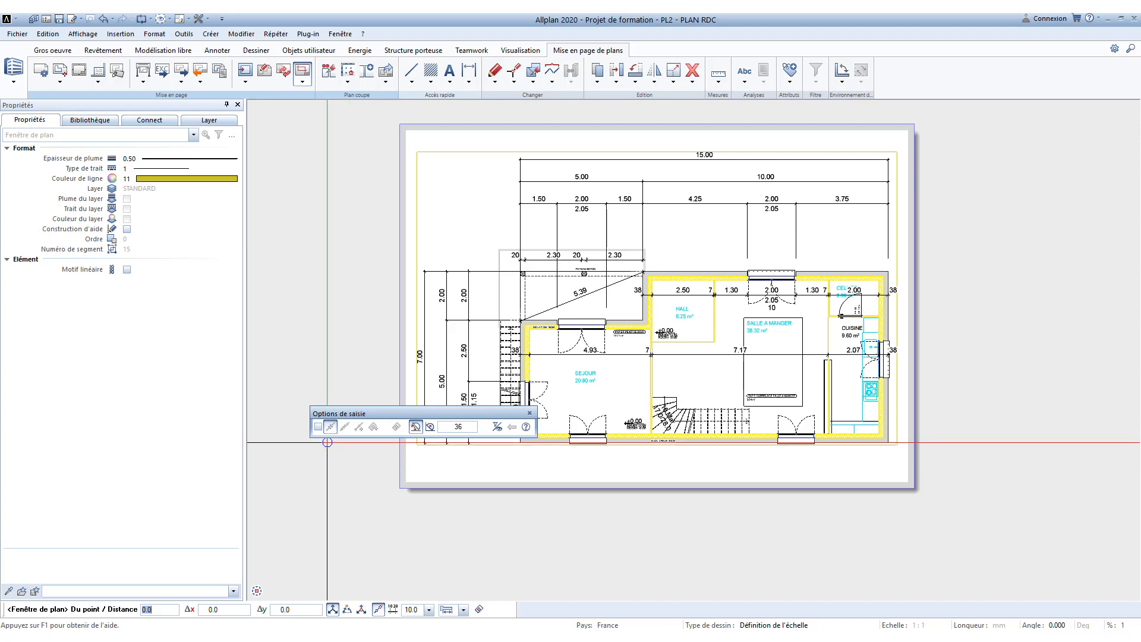
{"action": "left_click_drag", "start_coordinate": [443, 527], "coordinate": [446, 529]}
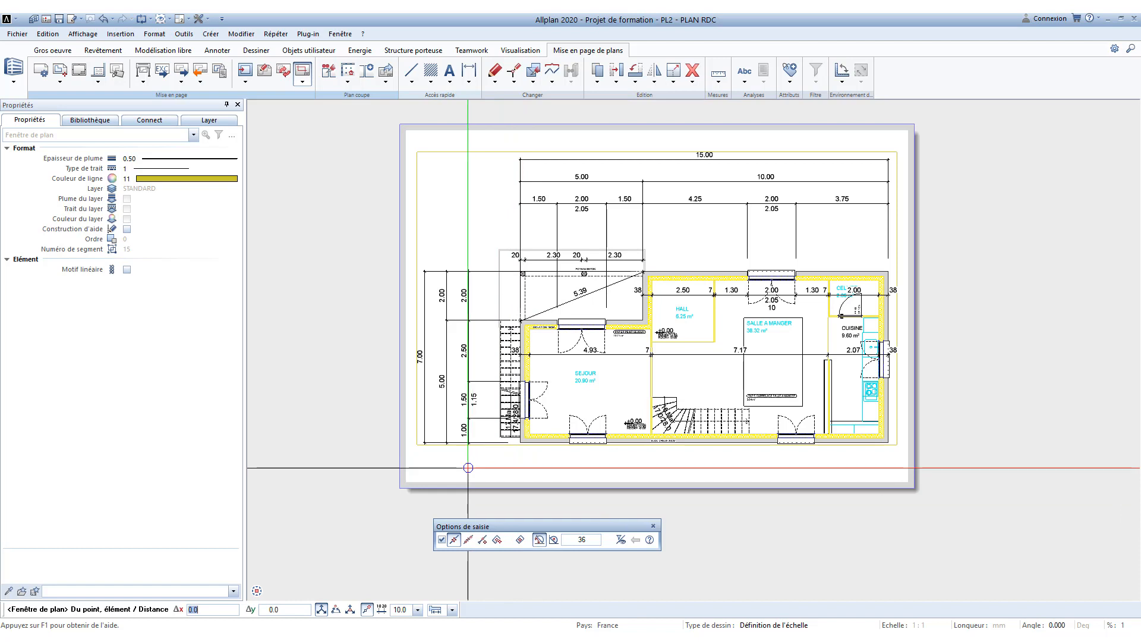
{"action": "left_click", "coordinate": [440, 539]}
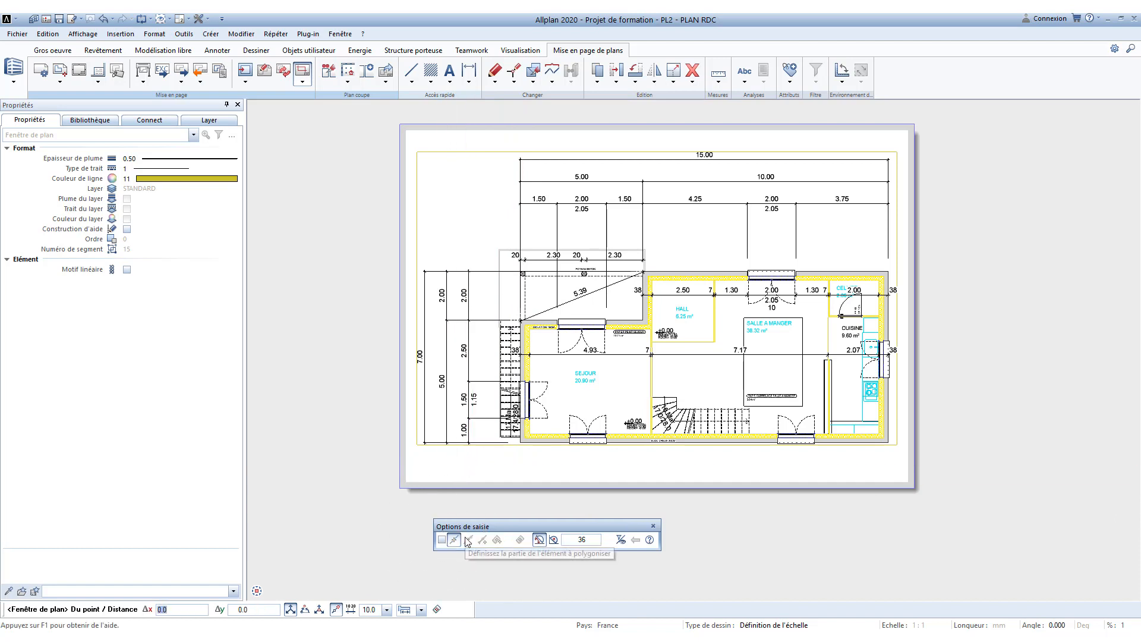
{"action": "left_click", "coordinate": [410, 143]}
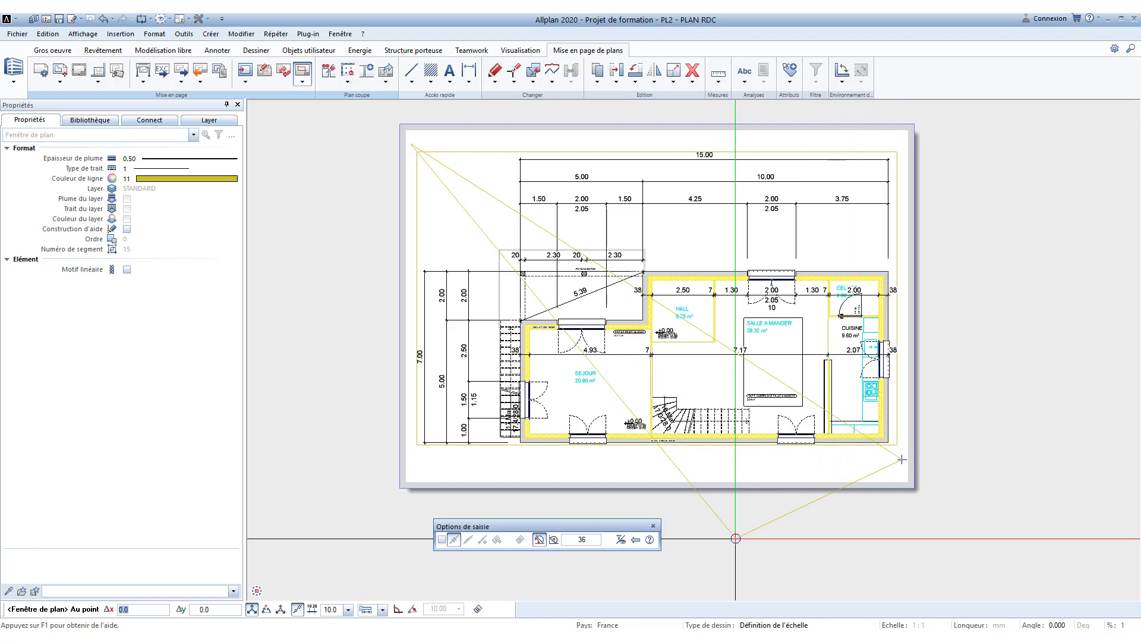
{"action": "key", "text": "Escape"}
{"action": "key", "text": "Escape"}
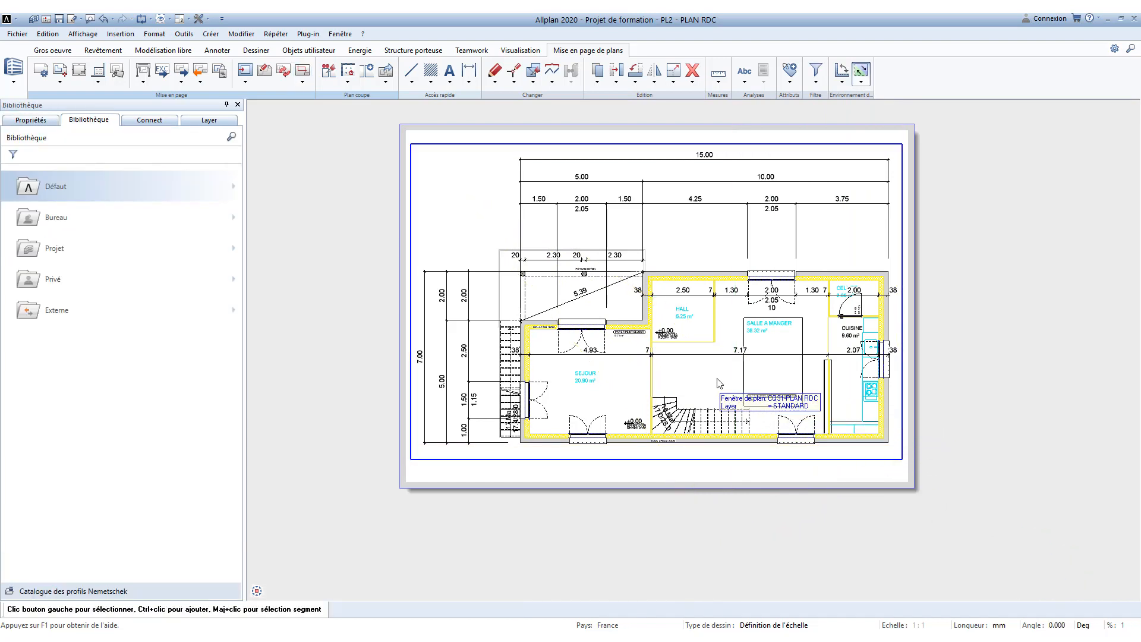
Step: Move the plan window 10 mm straight up on the page
{"action": "left_click", "coordinate": [656, 302]}
{"action": "left_click", "coordinate": [657, 302]}
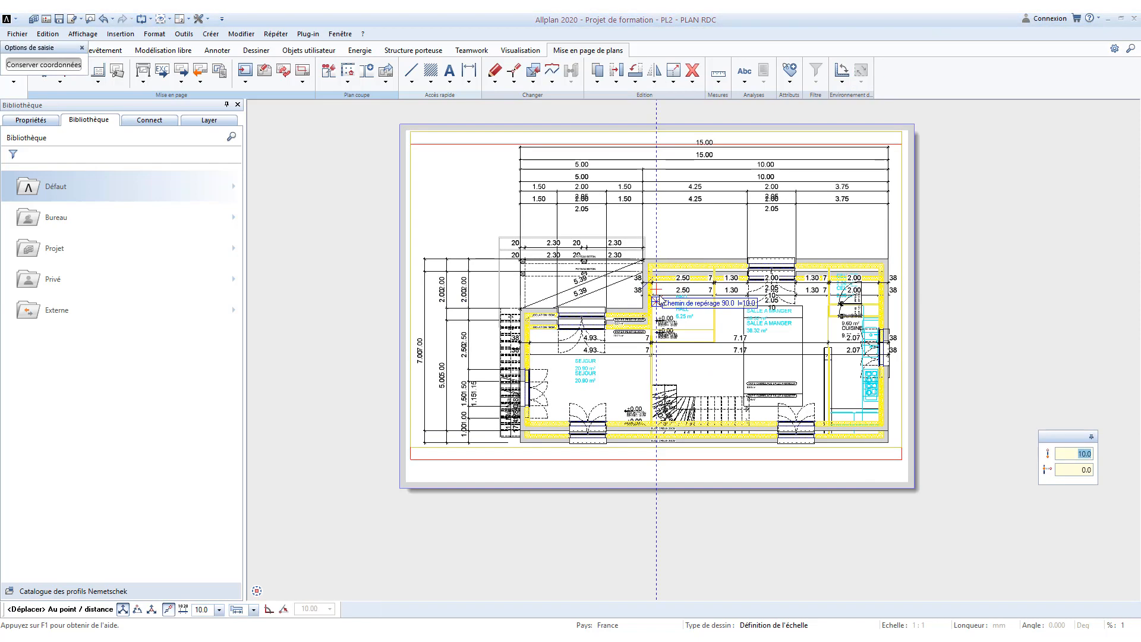
{"action": "left_click", "coordinate": [659, 296]}
{"action": "left_click", "coordinate": [683, 427]}
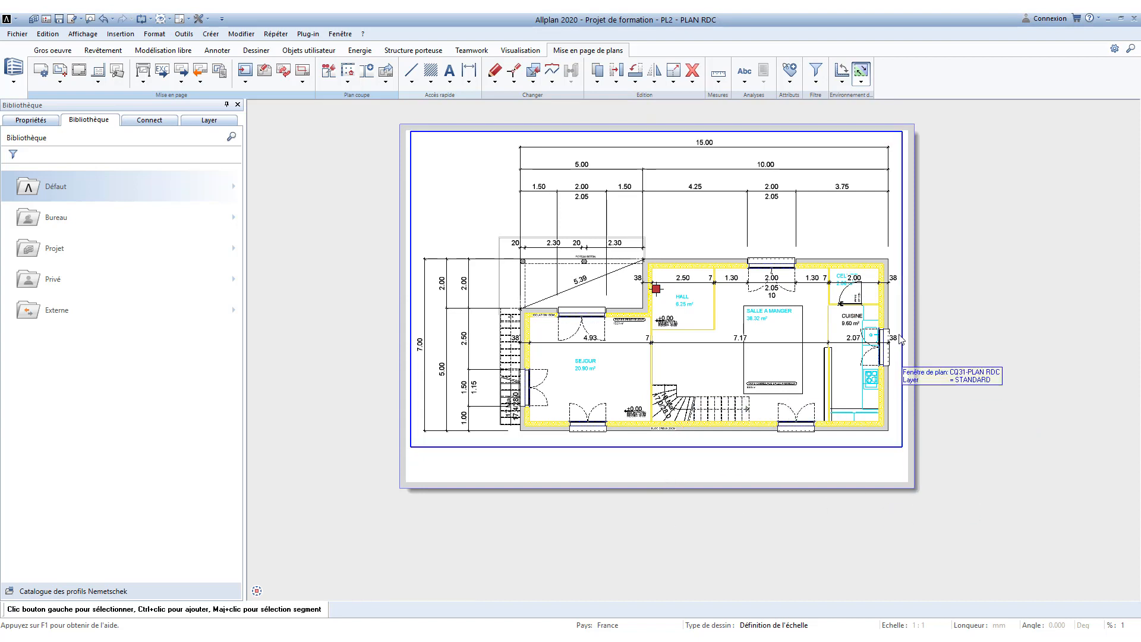
Step: Open the plan window's element list, select the PLAN RDC entry and widen the redefined pen and line type columns
{"action": "double_click", "coordinate": [645, 409]}
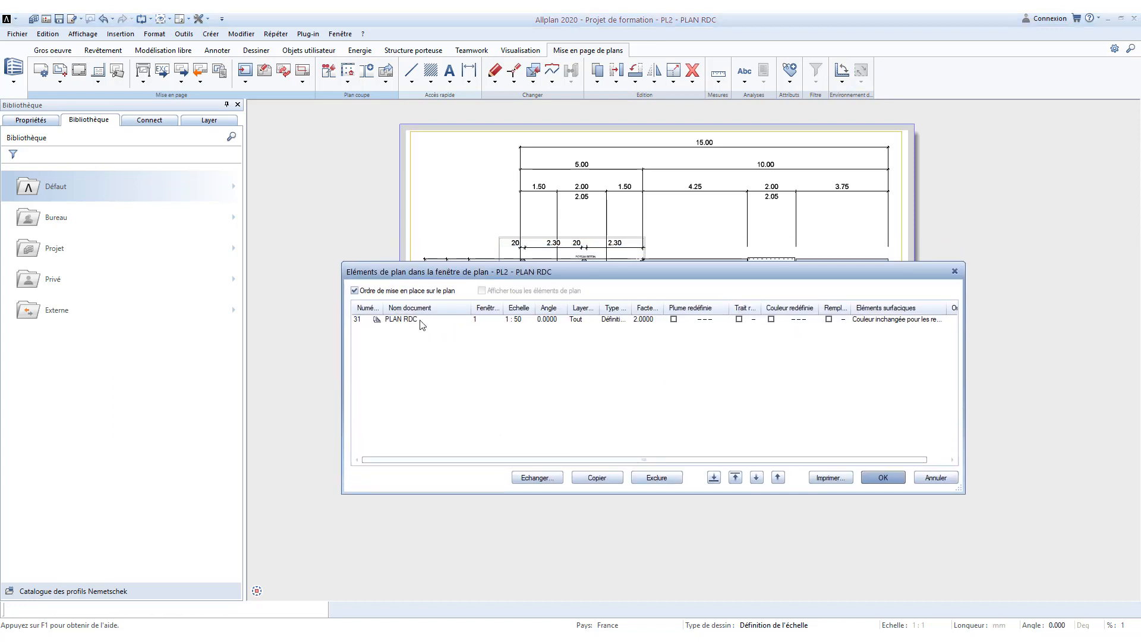
{"action": "left_click", "coordinate": [409, 322]}
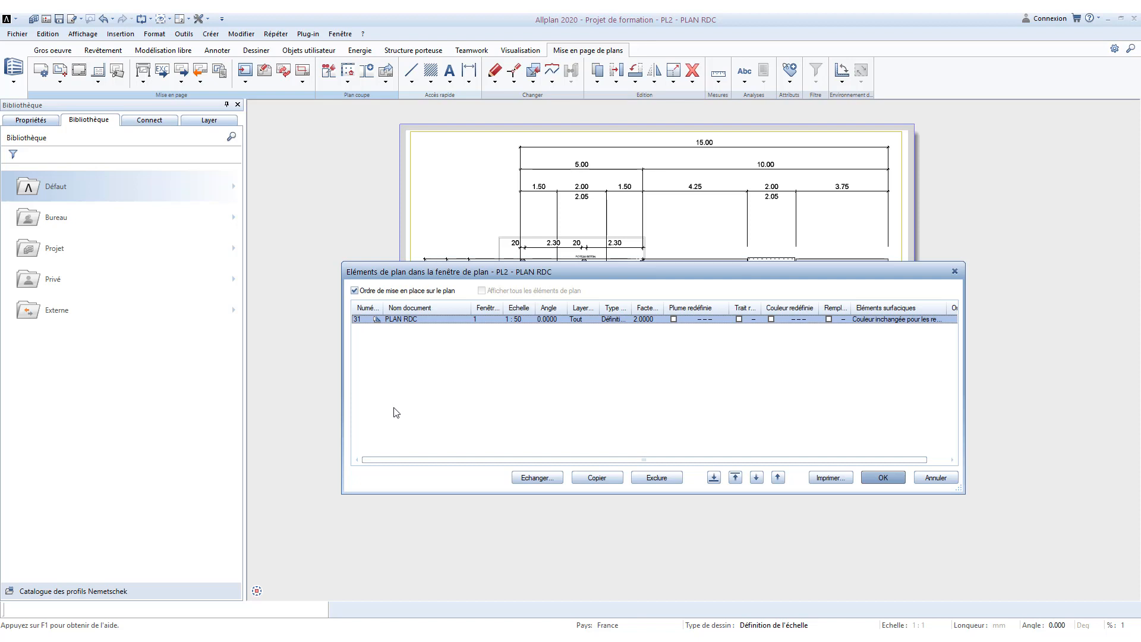
{"action": "left_click", "coordinate": [515, 323]}
{"action": "left_click", "coordinate": [580, 322]}
{"action": "left_click", "coordinate": [637, 321]}
{"action": "left_click_drag", "start_coordinate": [665, 305], "coordinate": [723, 308]}
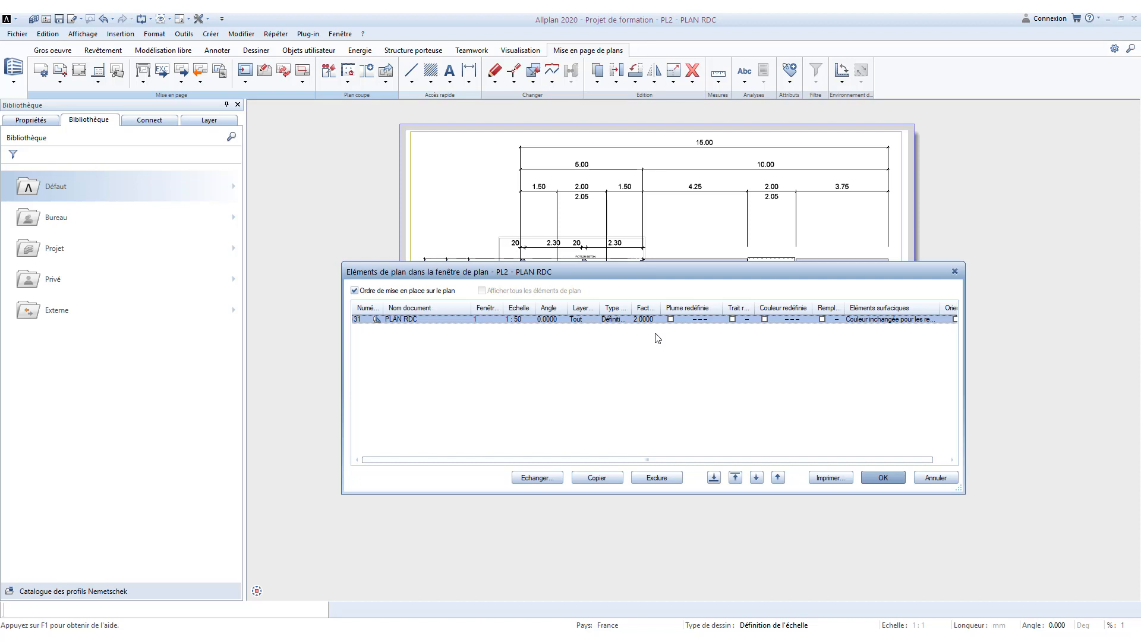
{"action": "double_click", "coordinate": [753, 308]}
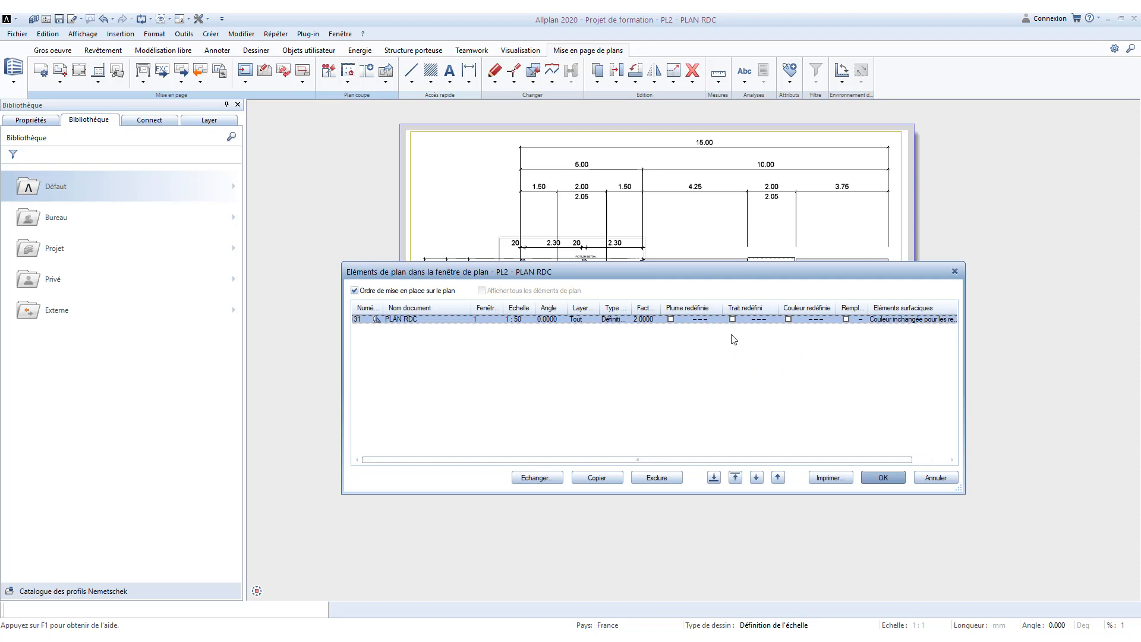
Step: Redefine the colour of the PLAN RDC entry as colour 1 (black) and apply it to the plan window
{"action": "left_click", "coordinate": [733, 319]}
{"action": "left_click", "coordinate": [732, 319]}
{"action": "left_click", "coordinate": [803, 322]}
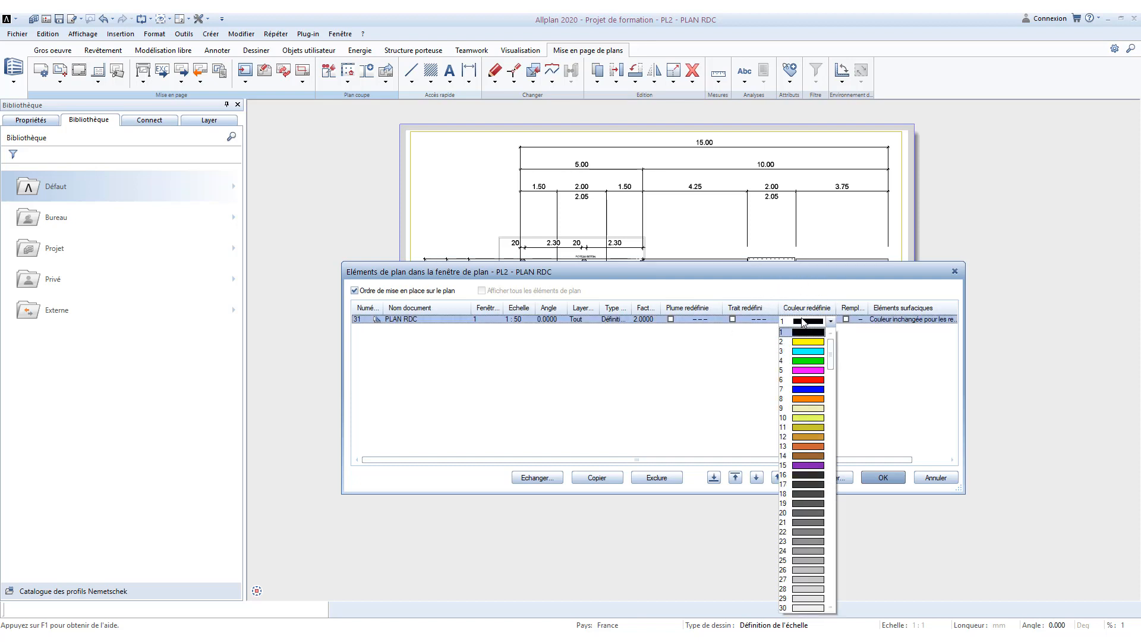
{"action": "left_click", "coordinate": [807, 332]}
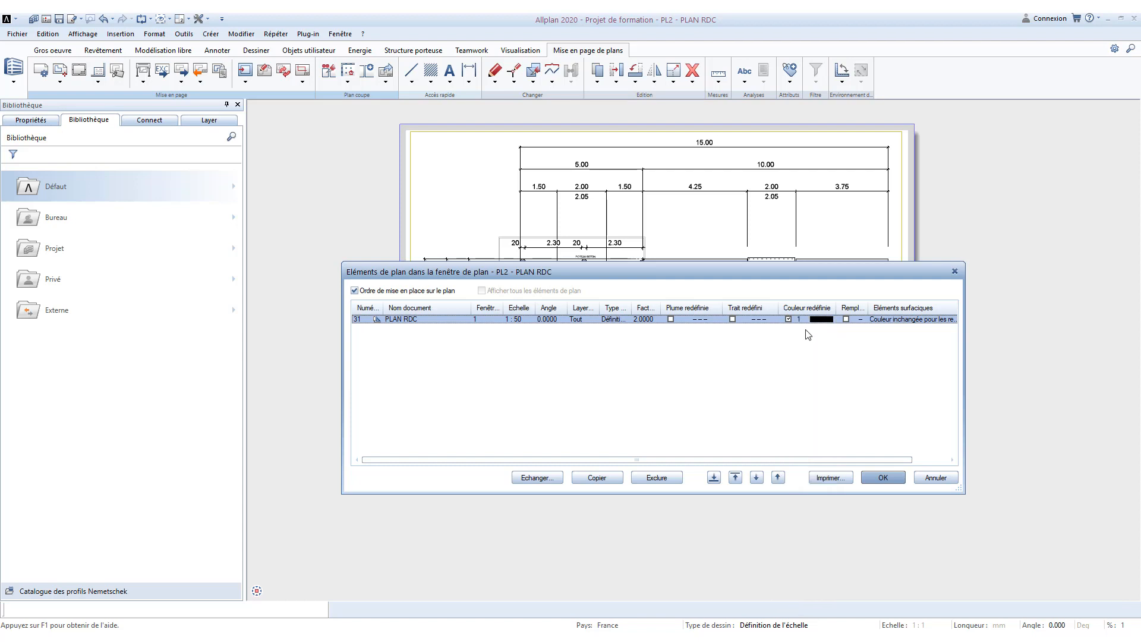
{"action": "left_click", "coordinate": [881, 476]}
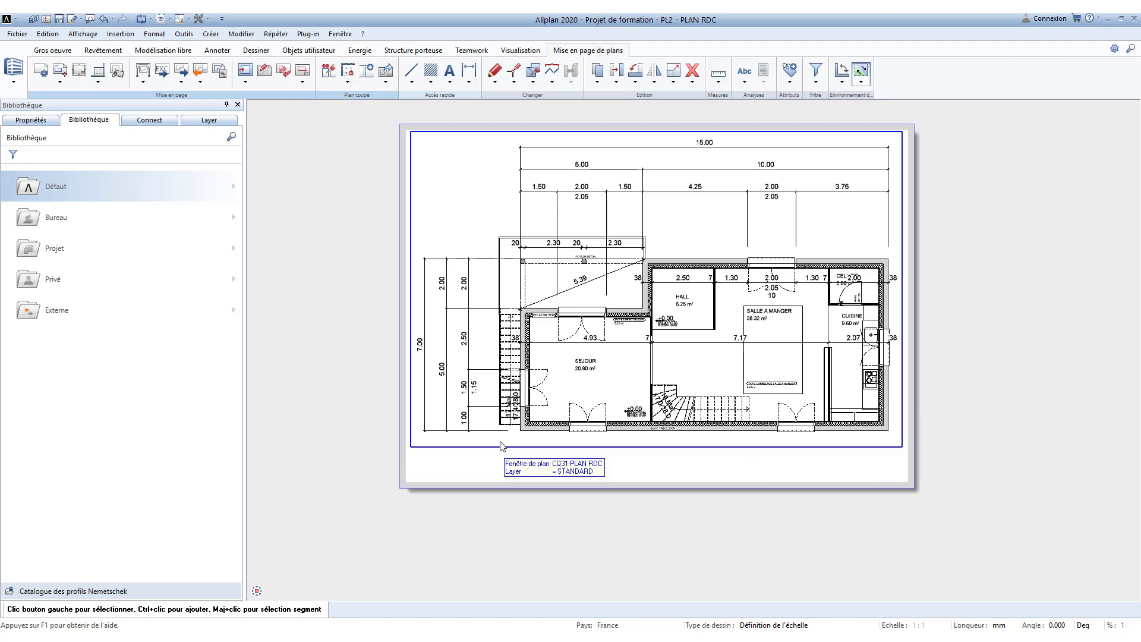
Step: Reopen the plan window's element list and duplicate the PLAN RDC entry
{"action": "double_click", "coordinate": [708, 375]}
{"action": "key", "text": "Escape"}
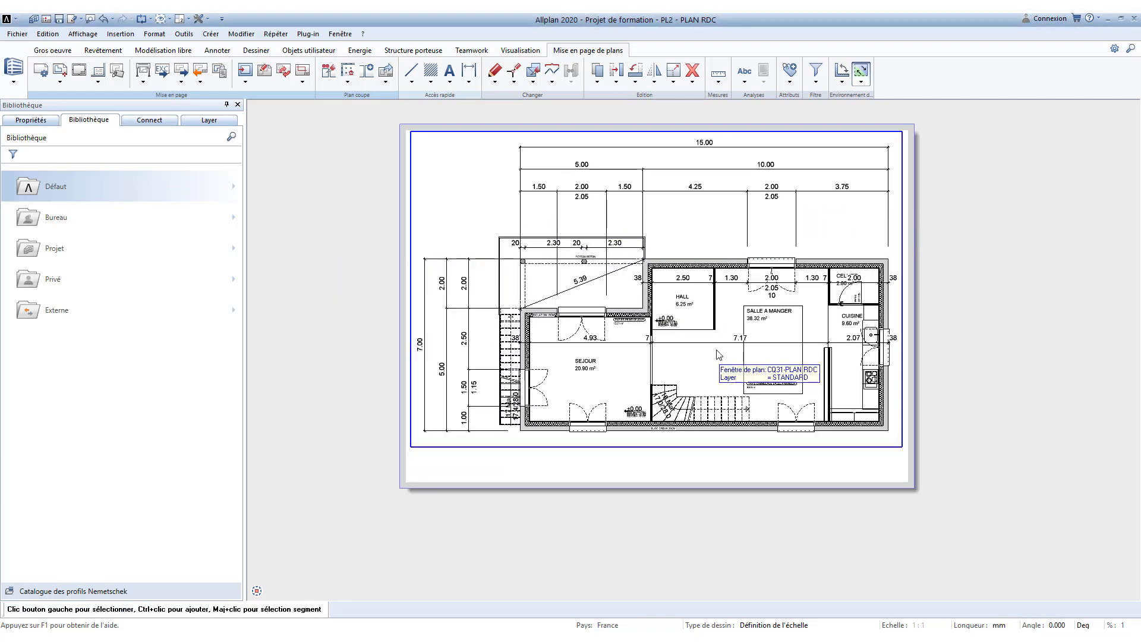
{"action": "double_click", "coordinate": [716, 352]}
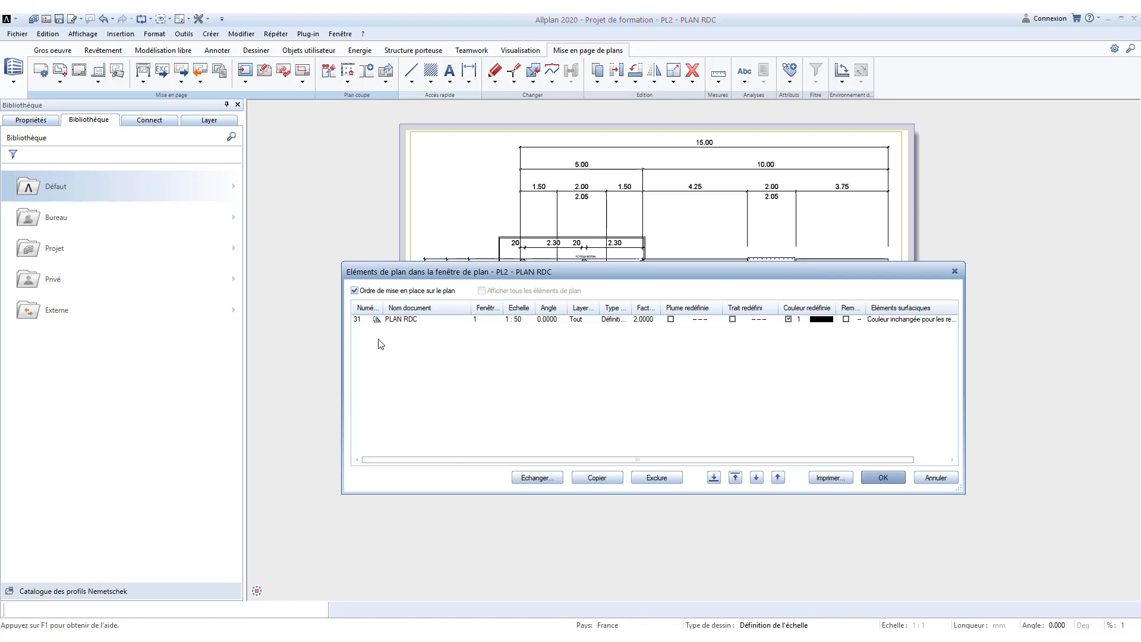
{"action": "left_click", "coordinate": [360, 319]}
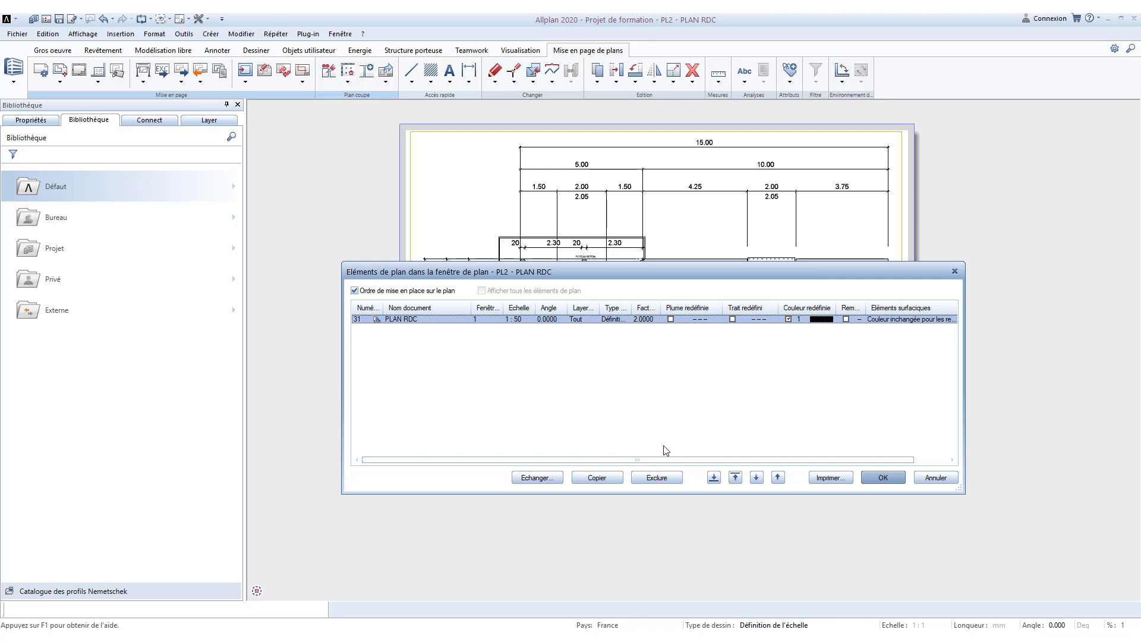
{"action": "left_click", "coordinate": [594, 478]}
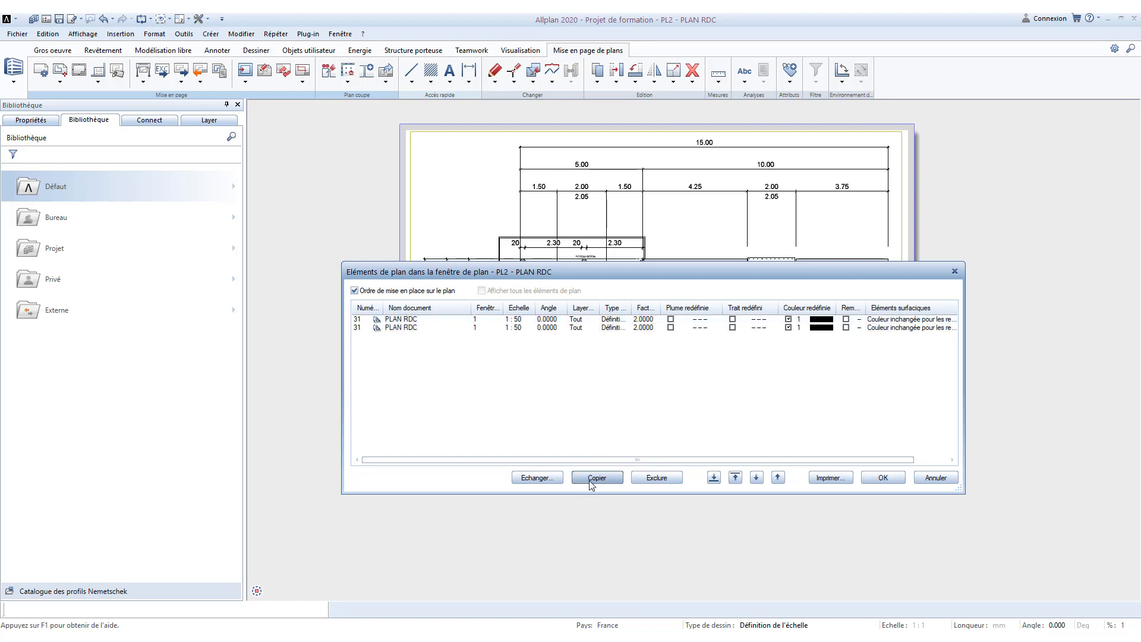
Step: Exchange the first of the two PLAN RDC entries for drawing file 32 MOBILIER RDC
{"action": "left_click", "coordinate": [355, 321]}
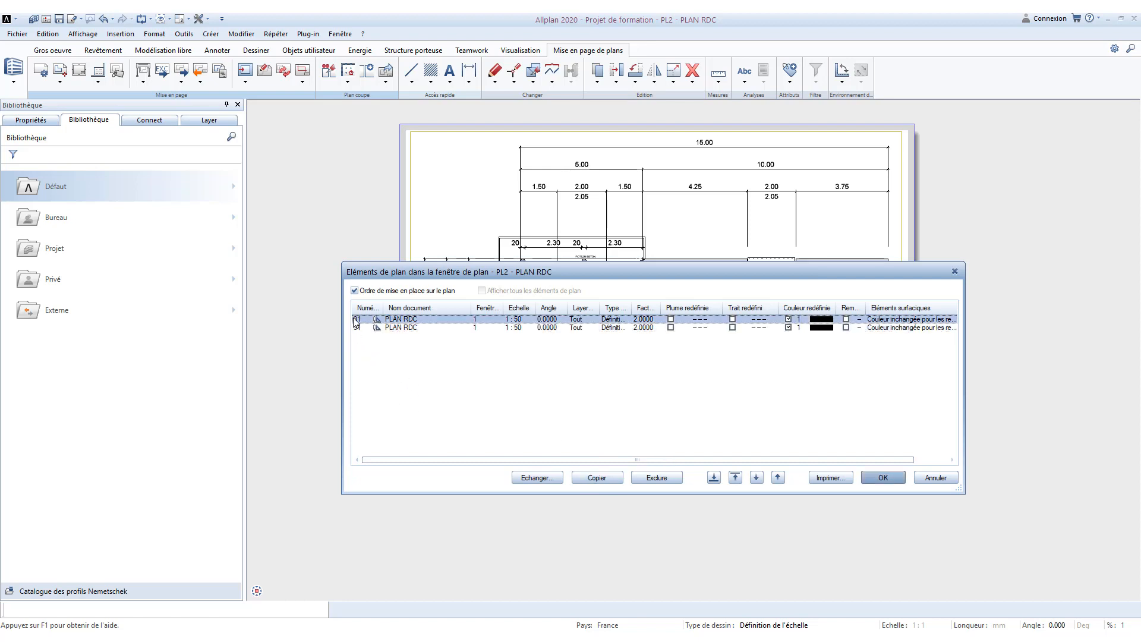
{"action": "left_click", "coordinate": [537, 477]}
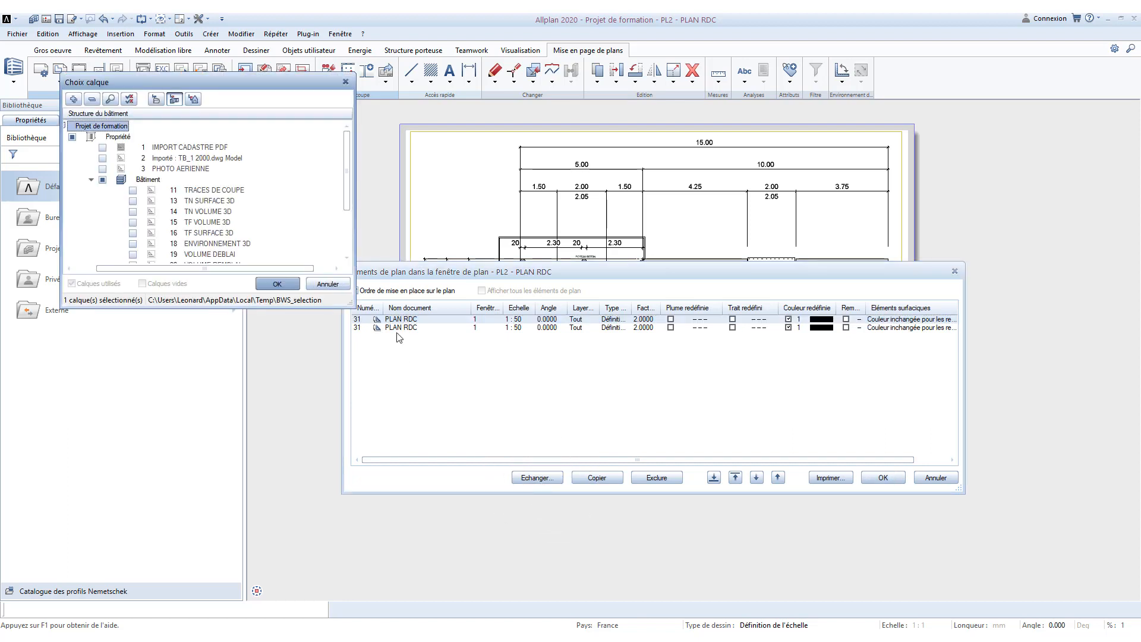
{"action": "scroll", "coordinate": [320, 227], "scroll_direction": "down", "scroll_amount": 3}
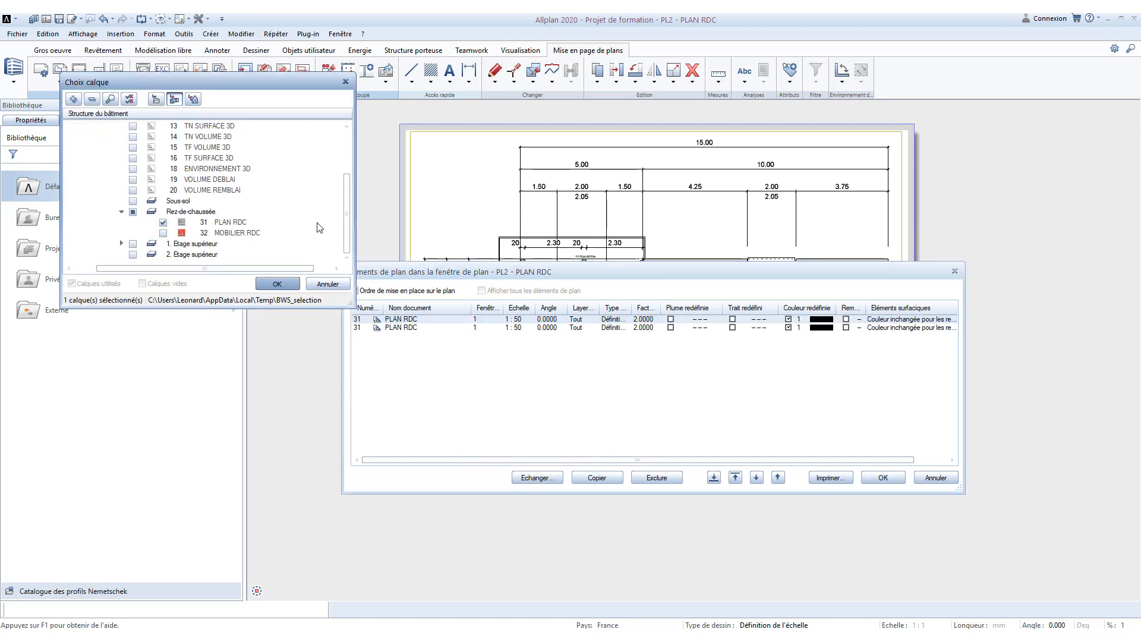
{"action": "left_click", "coordinate": [163, 233]}
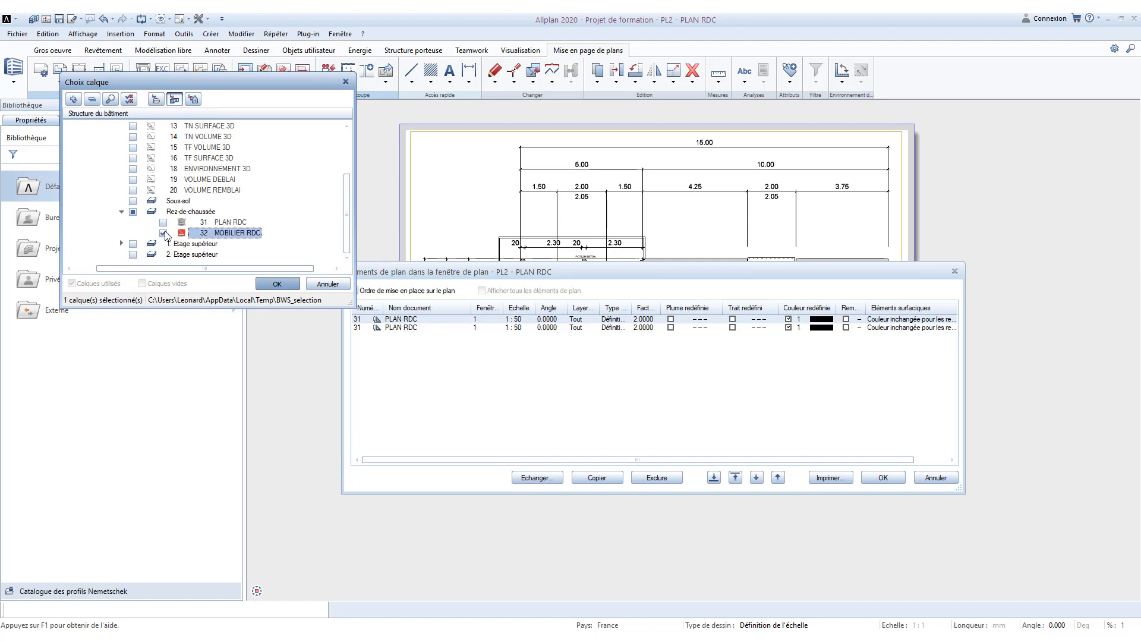
{"action": "left_click", "coordinate": [267, 284]}
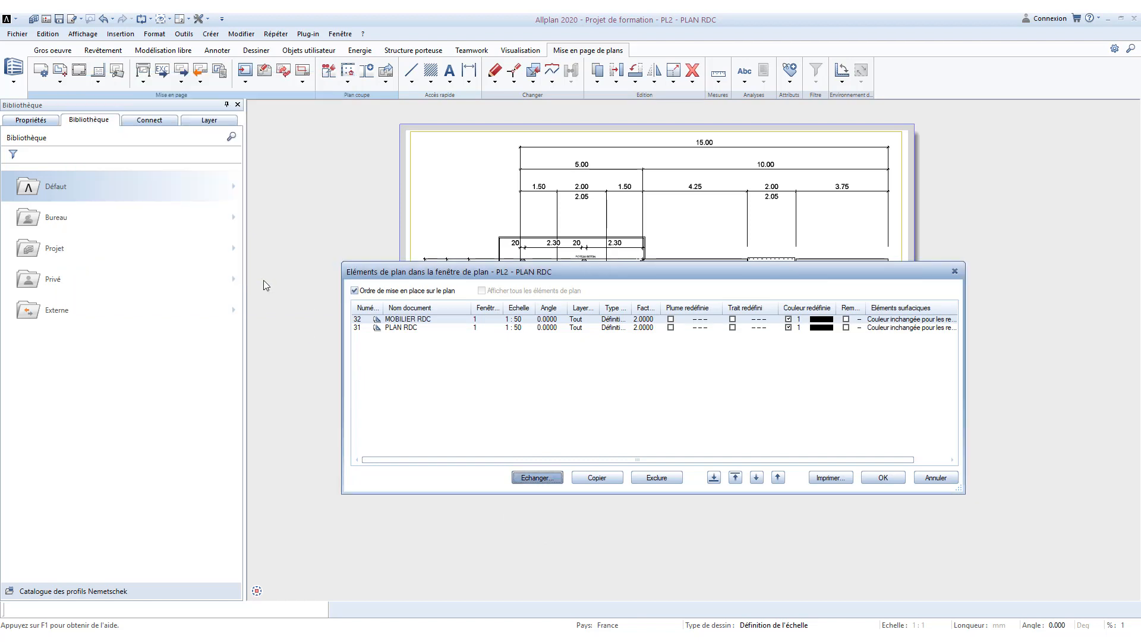
Step: Redefine the MOBILIER RDC entry with grey colour 25 and a 0.13 pen, and apply the changes
{"action": "left_click", "coordinate": [816, 321]}
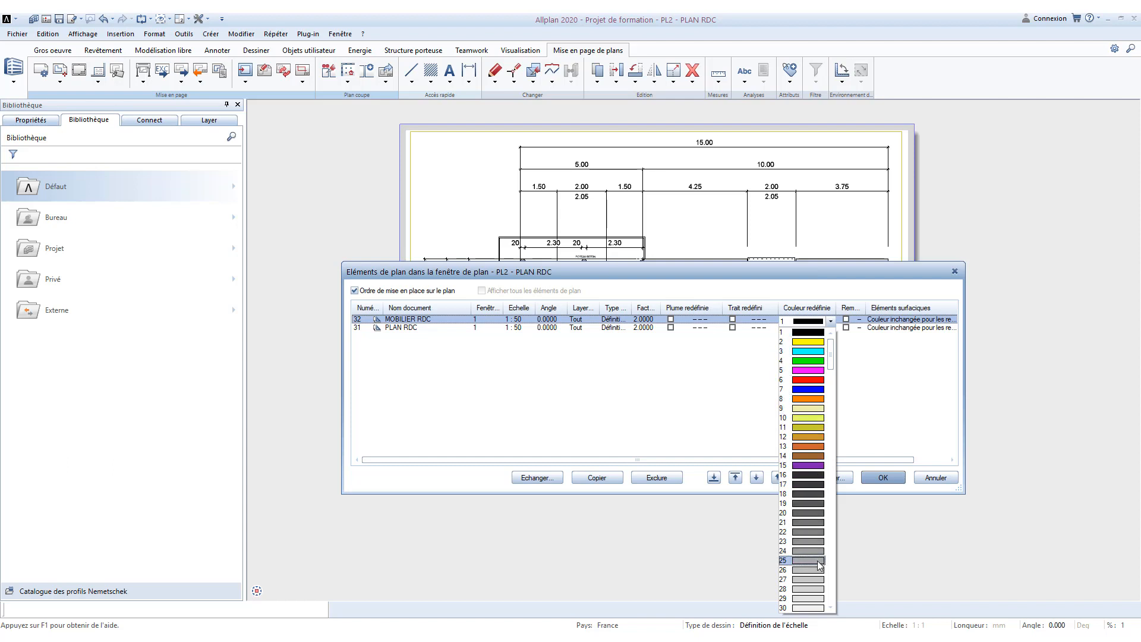
{"action": "left_click", "coordinate": [808, 560]}
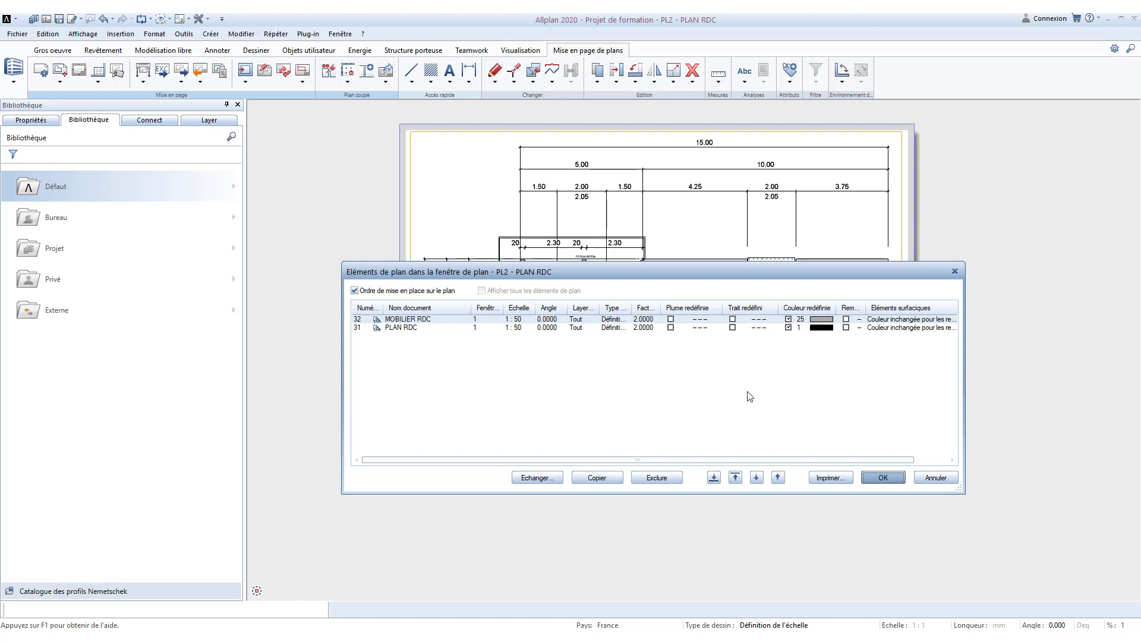
{"action": "left_click", "coordinate": [698, 321]}
{"action": "left_click", "coordinate": [698, 322]}
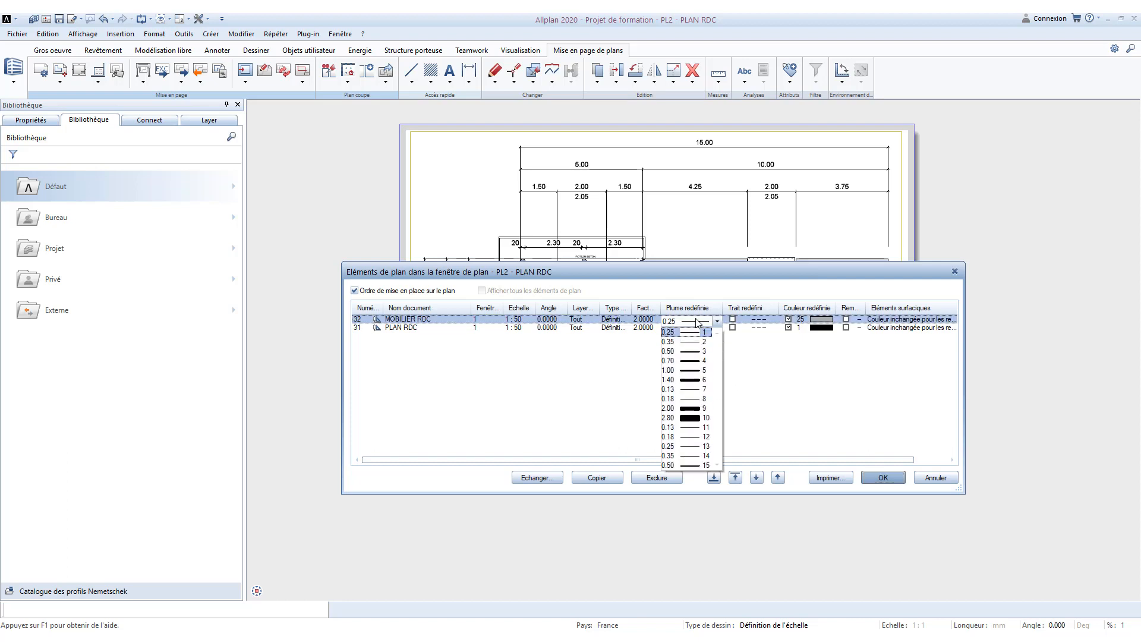
{"action": "left_click", "coordinate": [699, 389]}
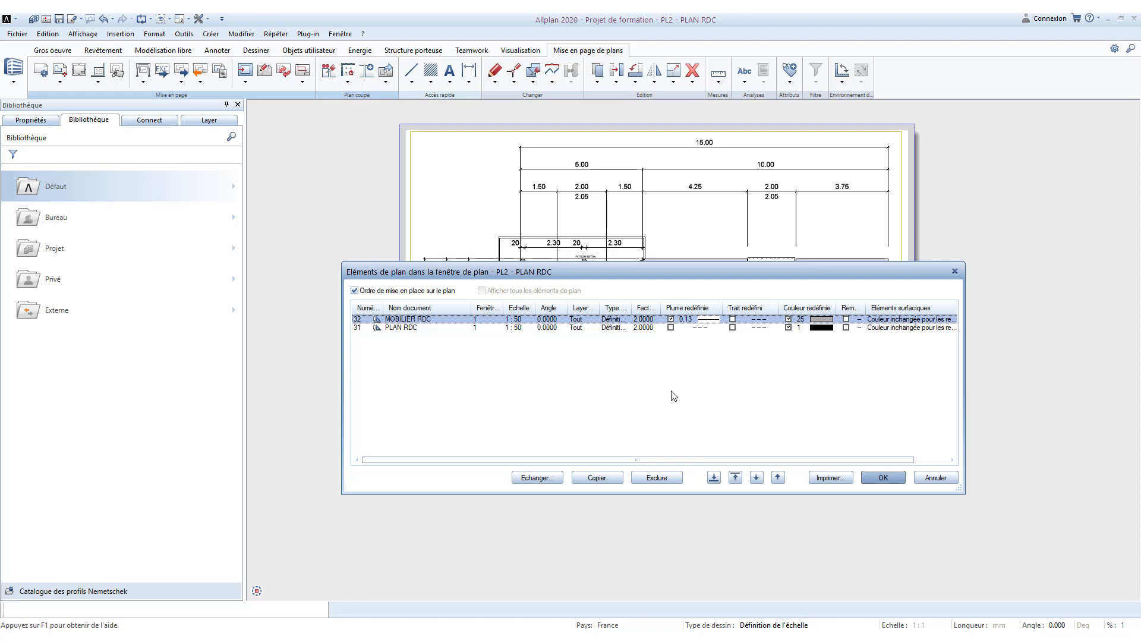
{"action": "left_click", "coordinate": [882, 478]}
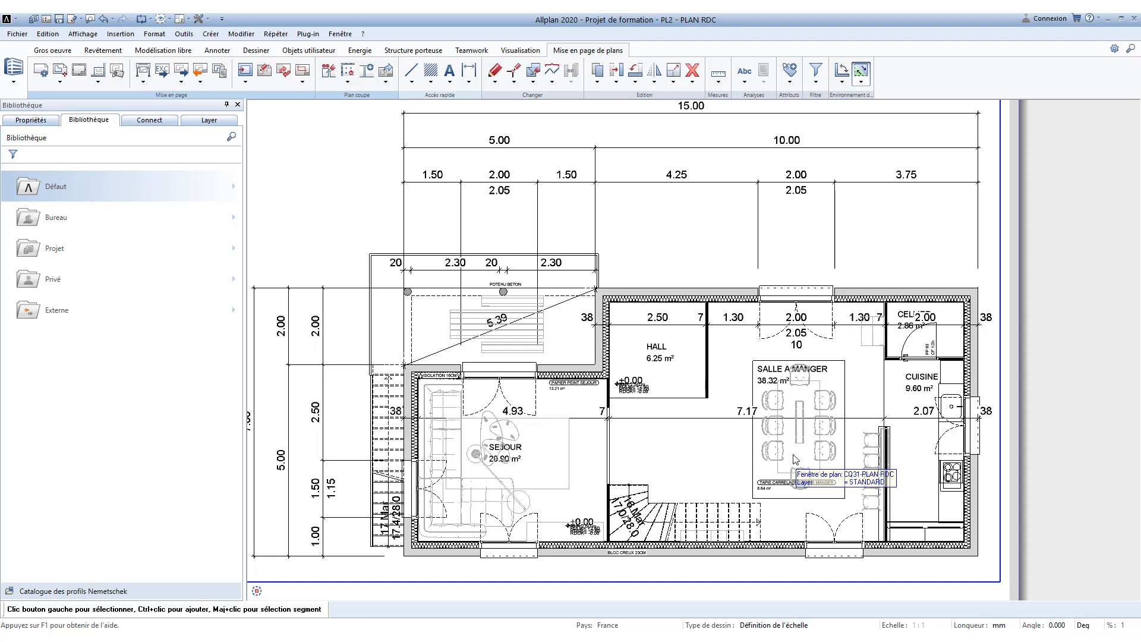
Step: Check the furniture over the room labels, then reorder the plan window's elements so MOBILIER RDC comes after PLAN RDC, and apply
{"action": "scroll", "coordinate": [804, 383], "scroll_direction": "up", "scroll_amount": 5}
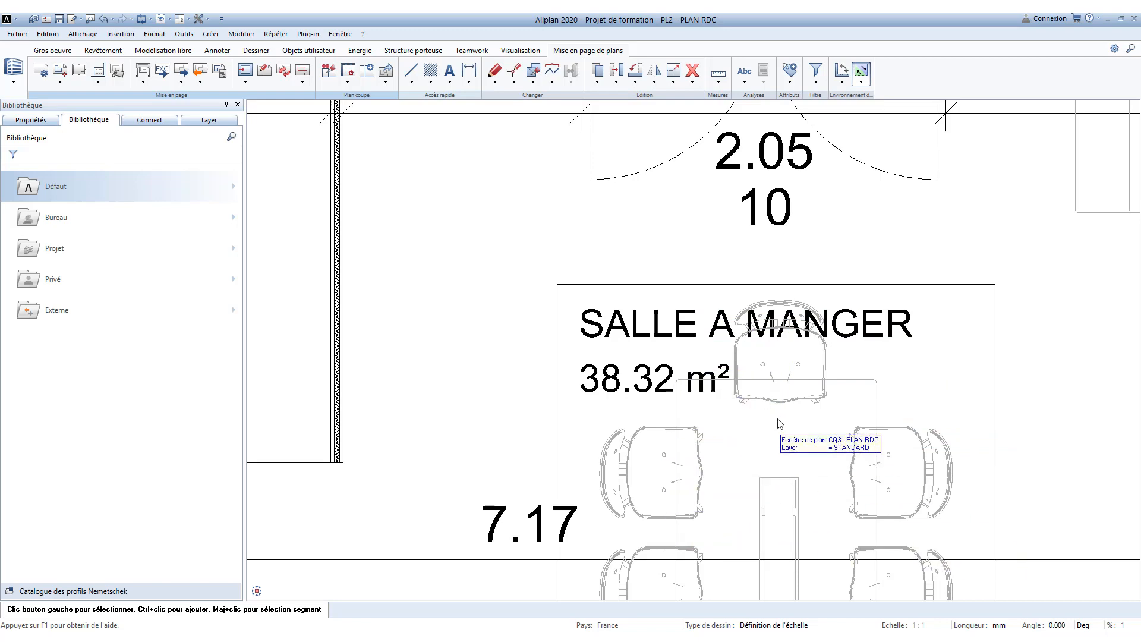
{"action": "scroll", "coordinate": [777, 433], "scroll_direction": "down", "scroll_amount": 5}
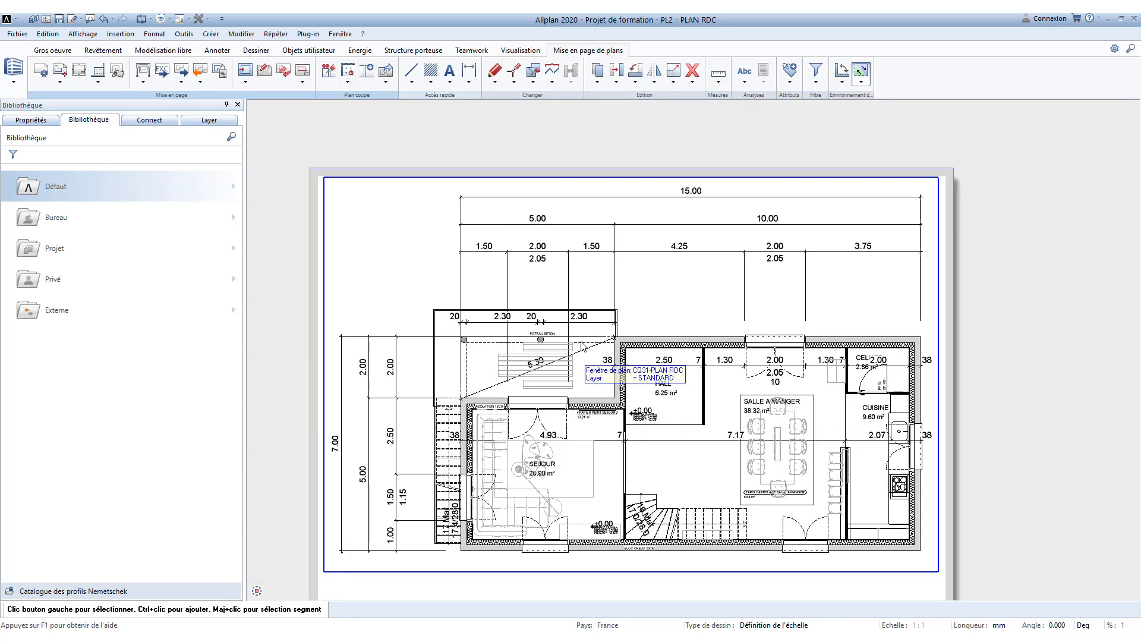
{"action": "left_click", "coordinate": [573, 391]}
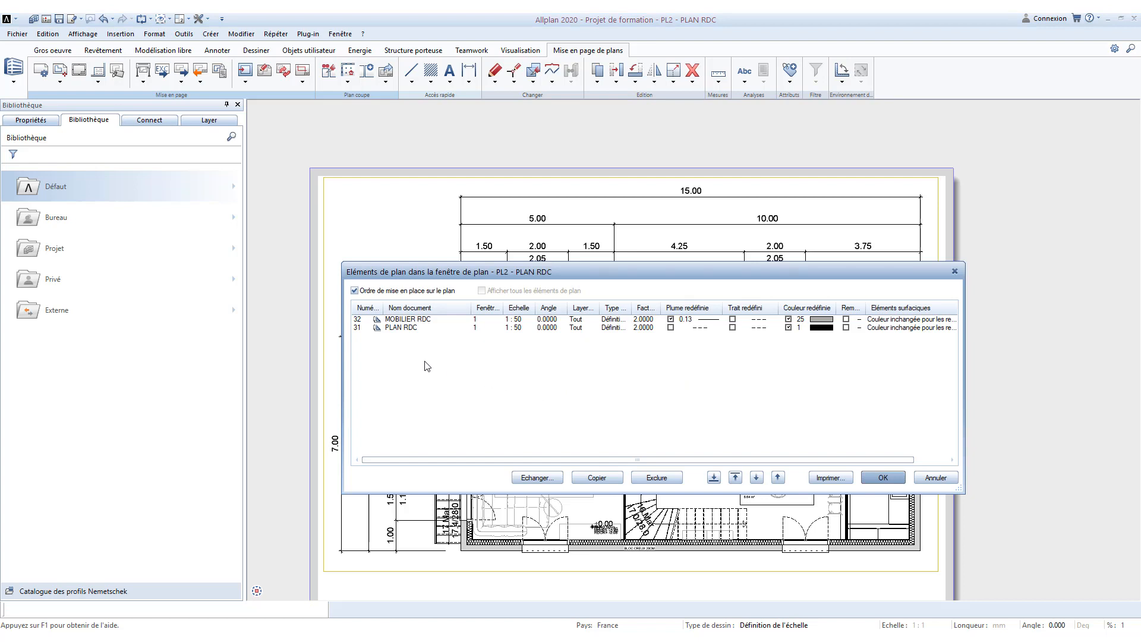
{"action": "left_click", "coordinate": [358, 320]}
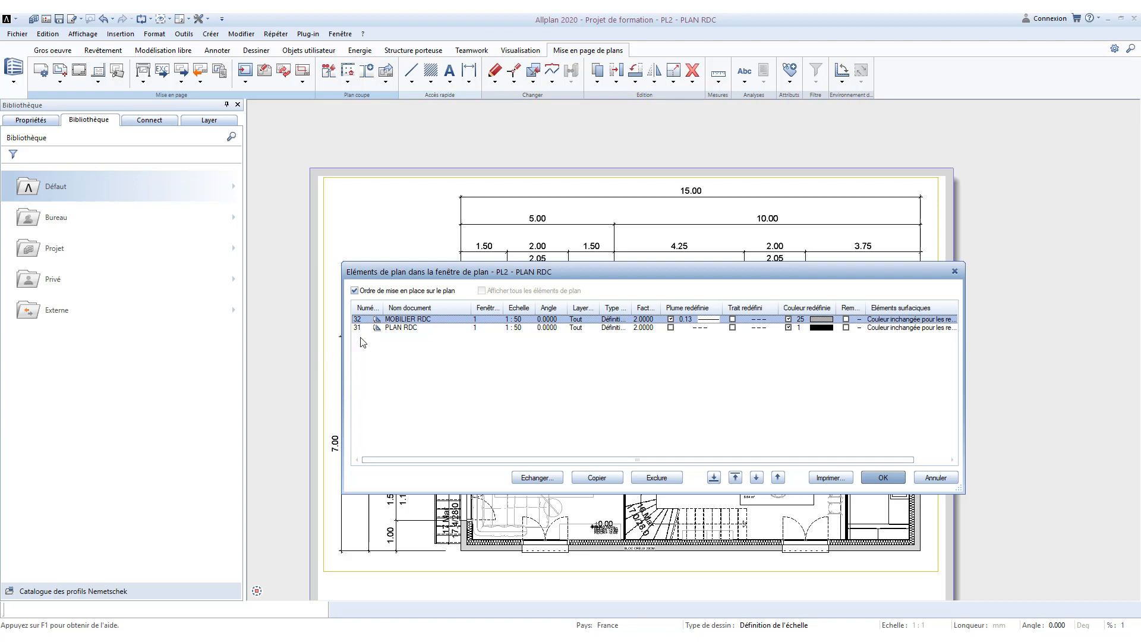
{"action": "left_click_drag", "start_coordinate": [358, 322], "coordinate": [359, 333]}
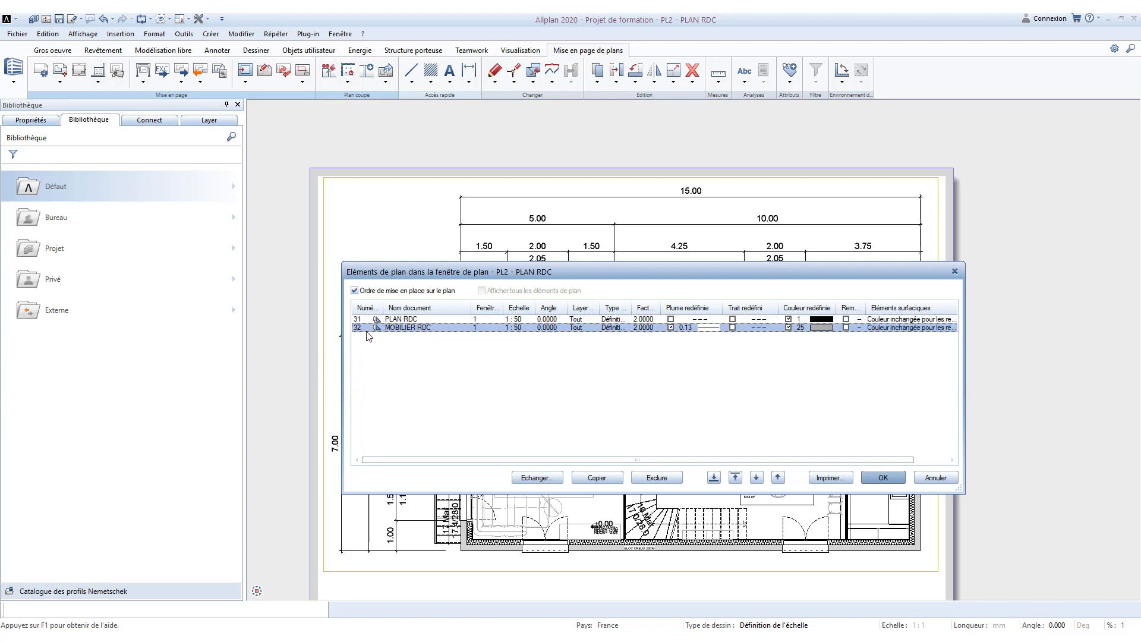
{"action": "left_click_drag", "start_coordinate": [365, 329], "coordinate": [365, 330]}
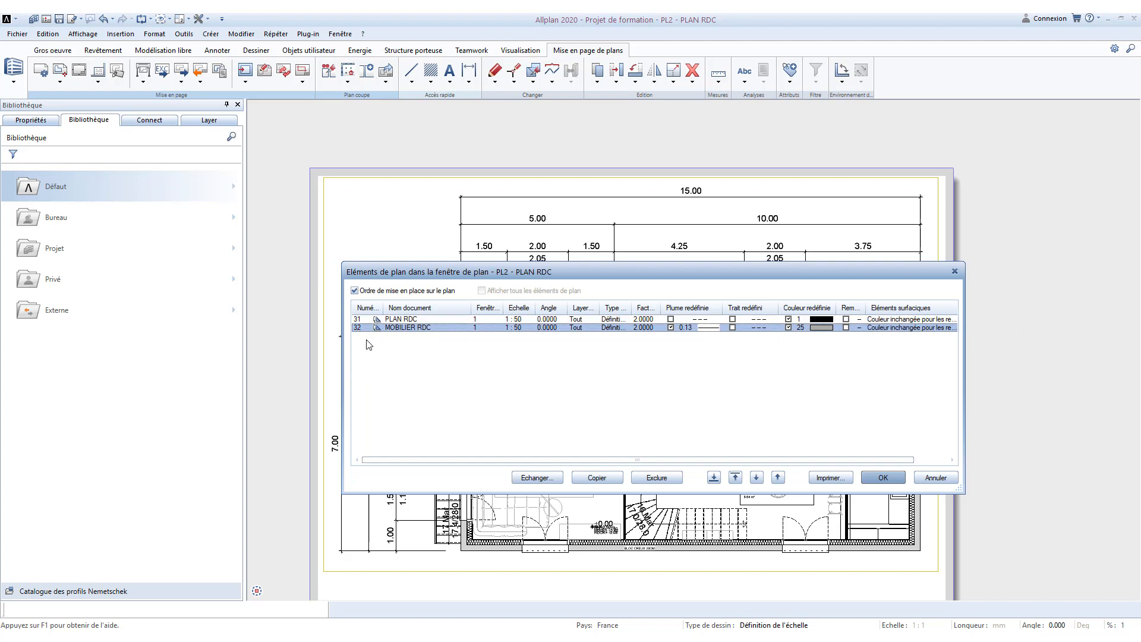
{"action": "left_click", "coordinate": [882, 477]}
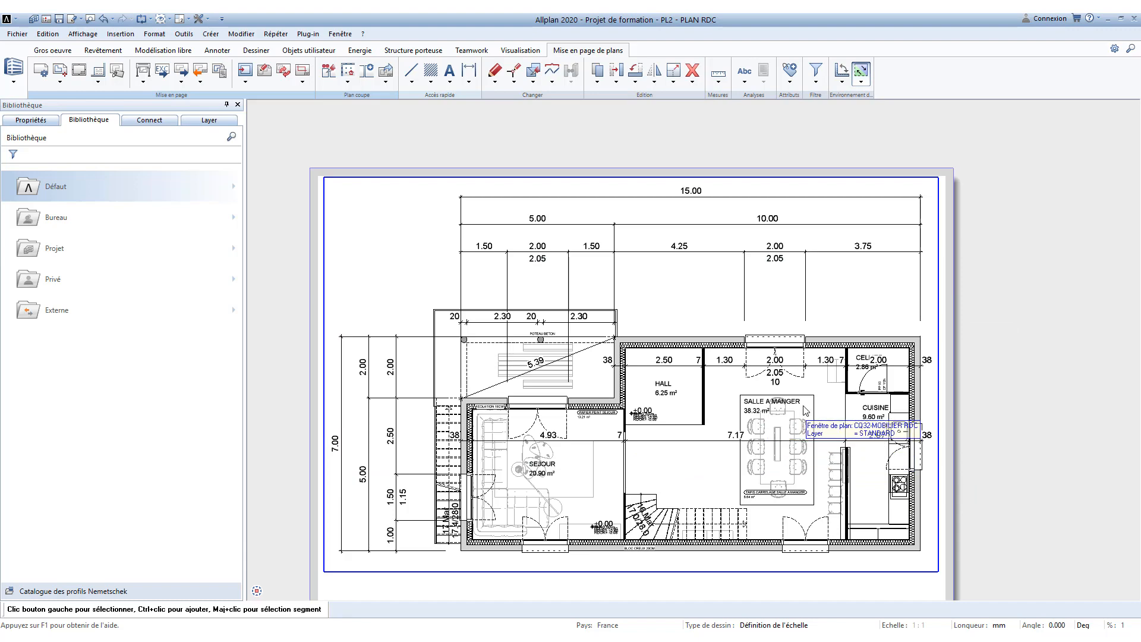
Step: Open plan 4 COUPE A and check its page configuration
{"action": "scroll", "coordinate": [783, 410], "scroll_direction": "up", "scroll_amount": 4}
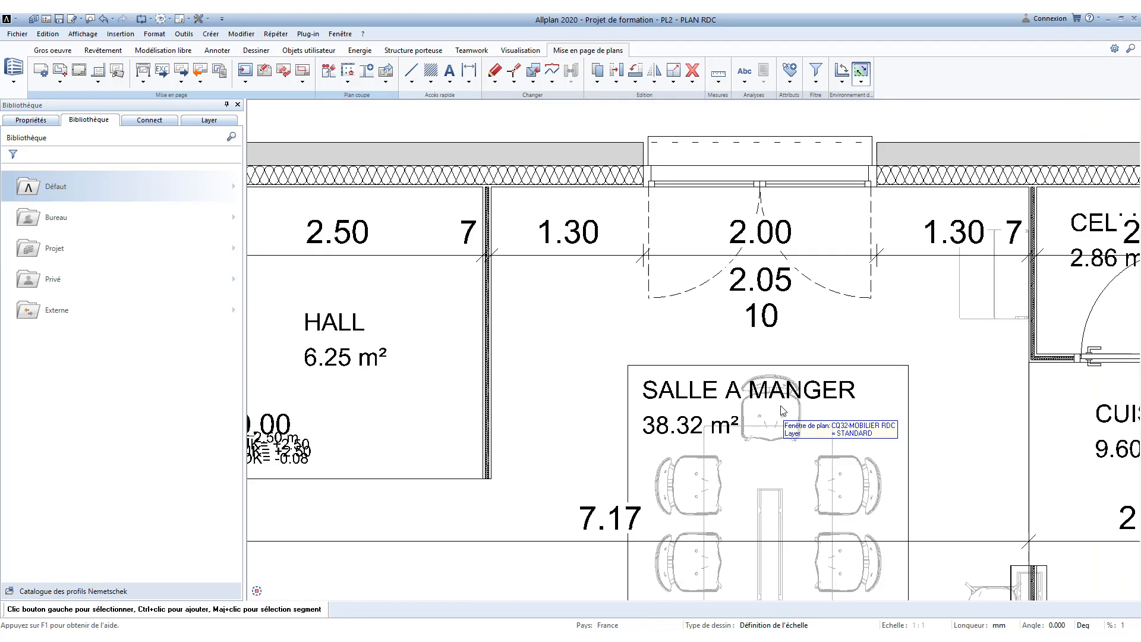
{"action": "scroll", "coordinate": [783, 410], "scroll_direction": "down", "scroll_amount": 6}
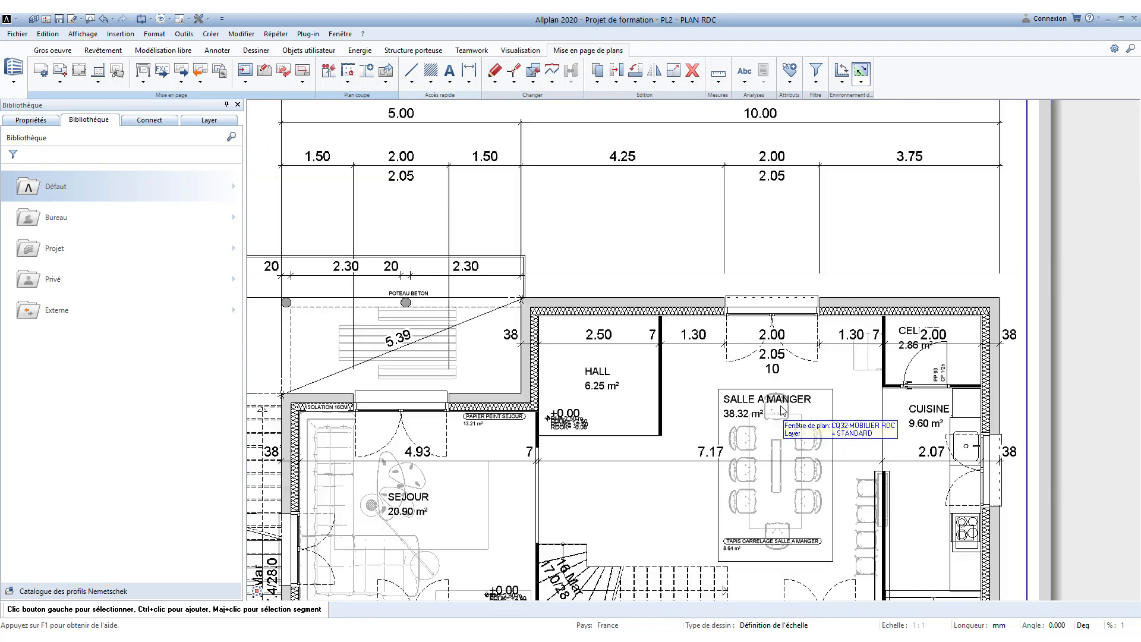
{"action": "middle_click_drag", "start_coordinate": [684, 410], "coordinate": [724, 379]}
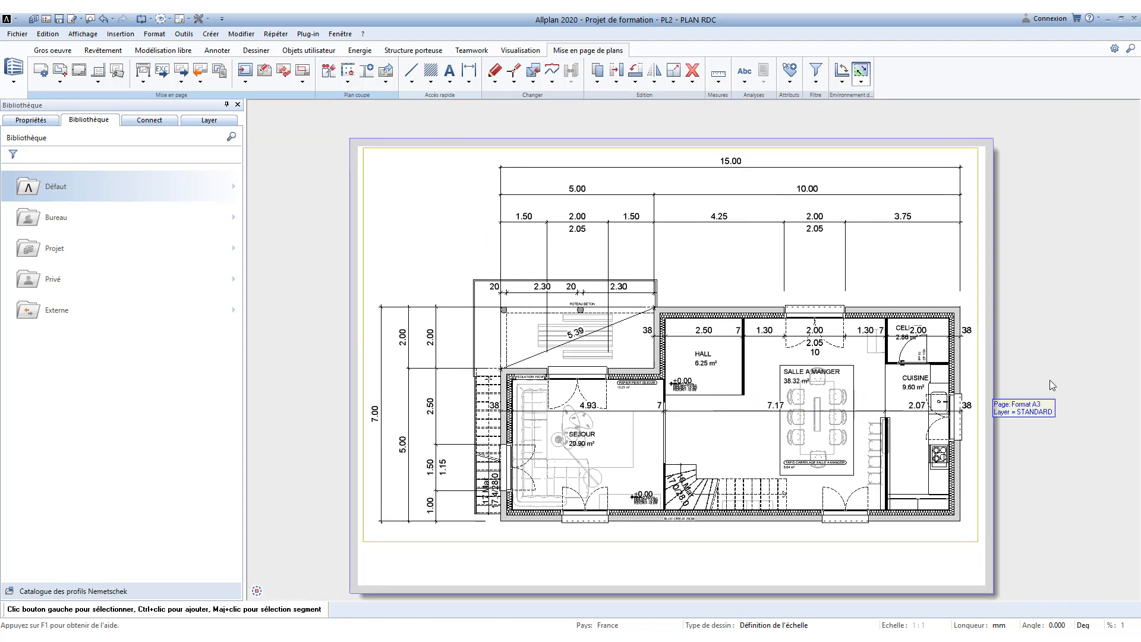
{"action": "key", "text": "F2"}
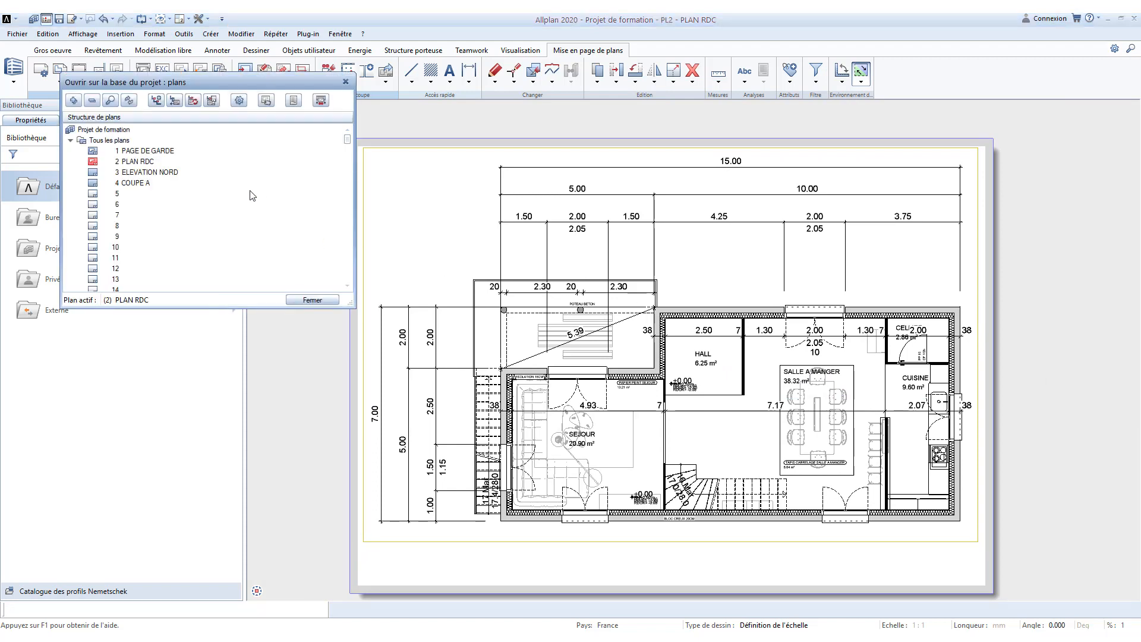
{"action": "double_click", "coordinate": [132, 183]}
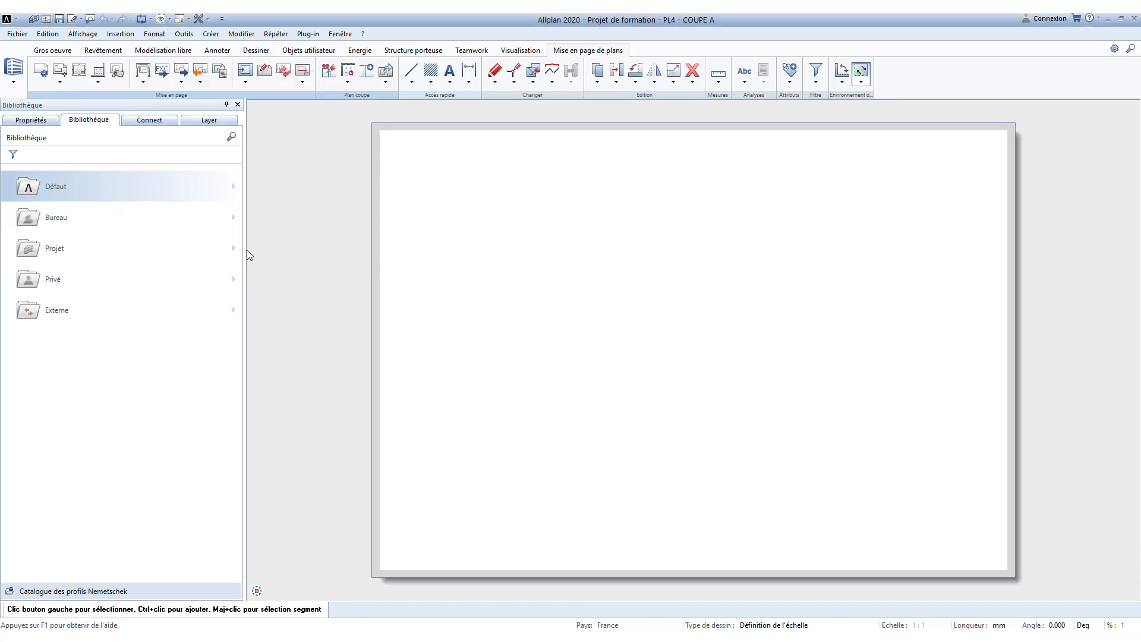
{"action": "left_click", "coordinate": [43, 72]}
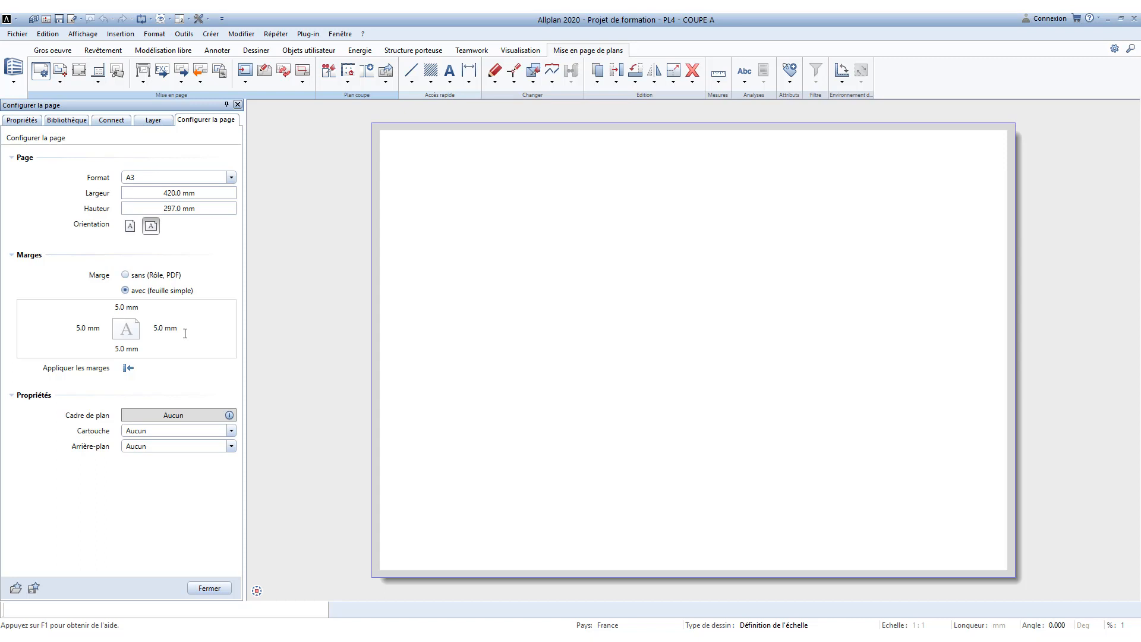
{"action": "left_click", "coordinate": [214, 588]}
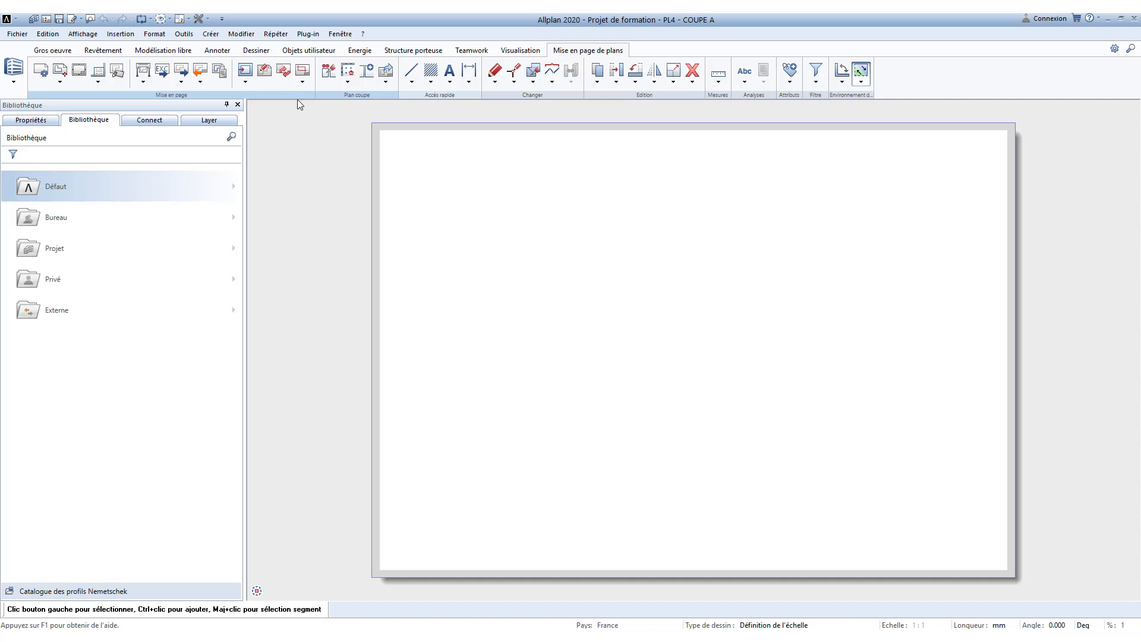
Step: Start a plan window positioned with its corresponding plan elements and choose drawing file 201 under Coupe A from the derived building structure
{"action": "left_click", "coordinate": [303, 72]}
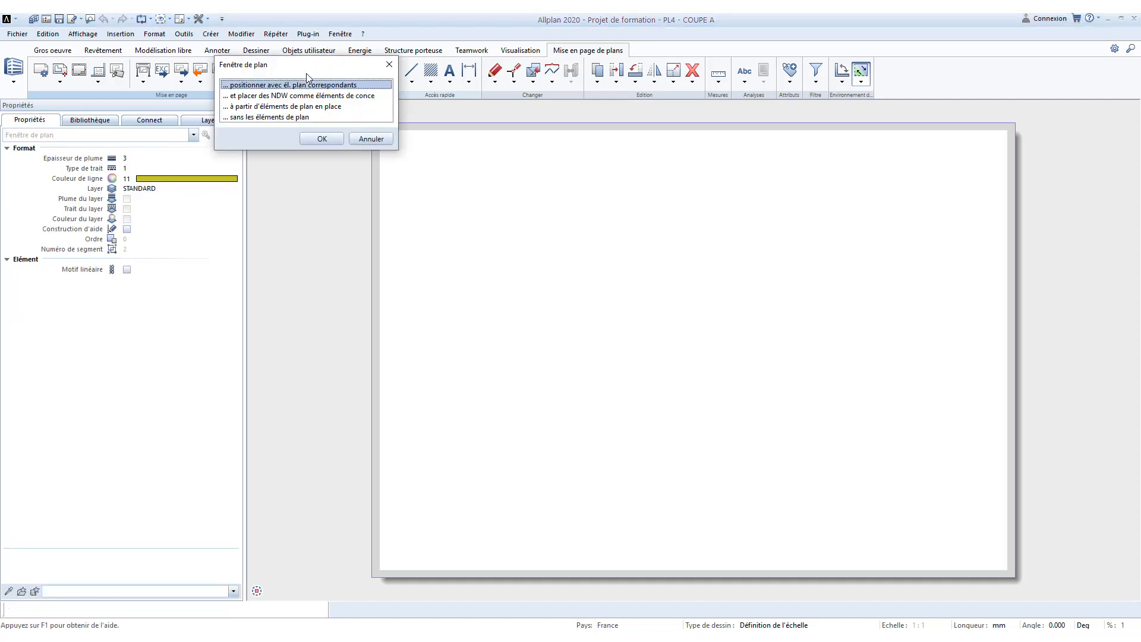
{"action": "left_click", "coordinate": [321, 139]}
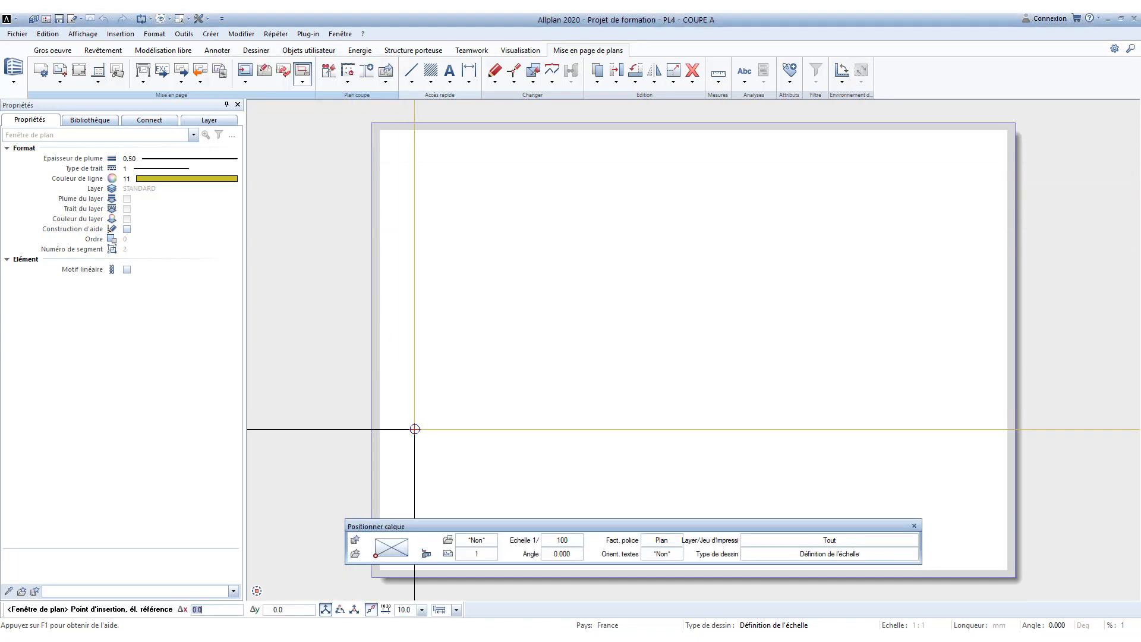
{"action": "left_click", "coordinate": [426, 553]}
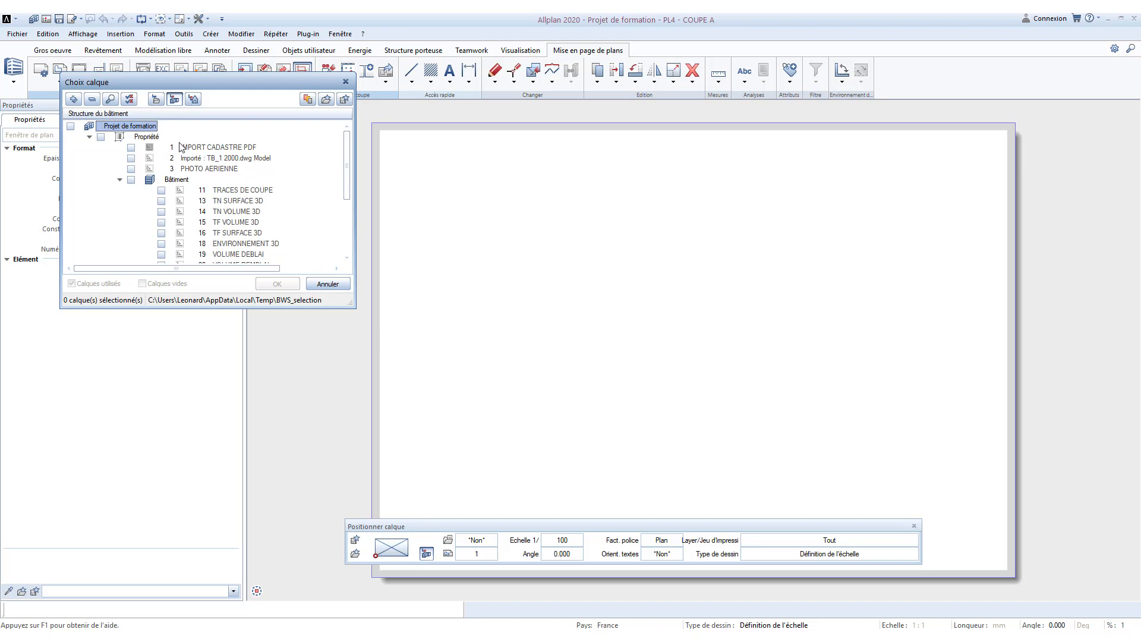
{"action": "scroll", "coordinate": [180, 160], "scroll_direction": "down", "scroll_amount": 5}
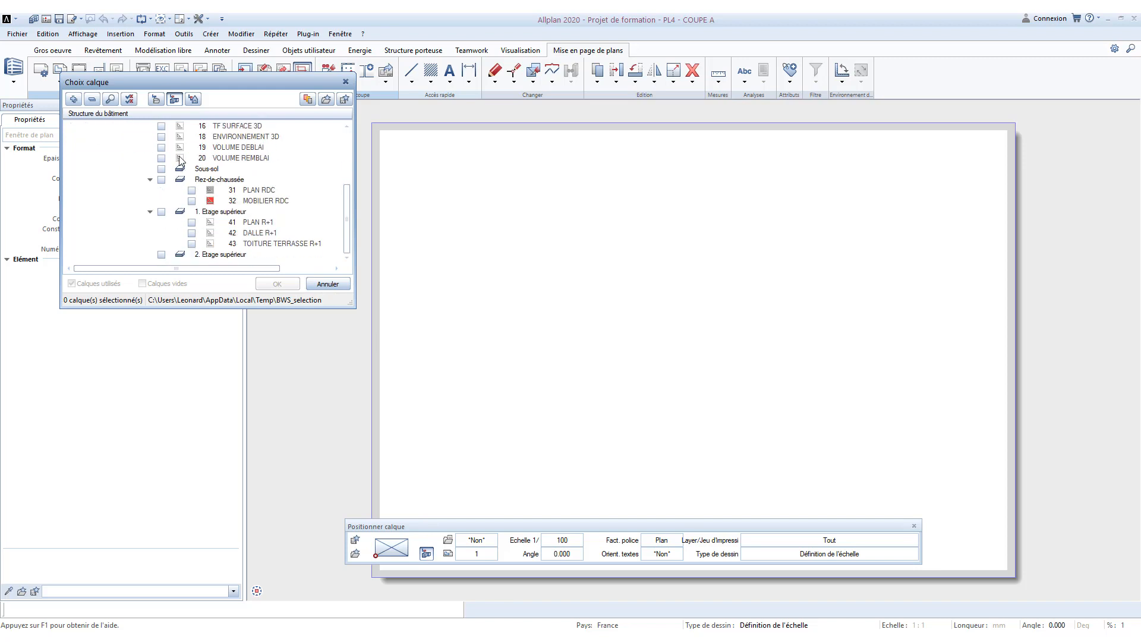
{"action": "scroll", "coordinate": [181, 164], "scroll_direction": "up", "scroll_amount": 5}
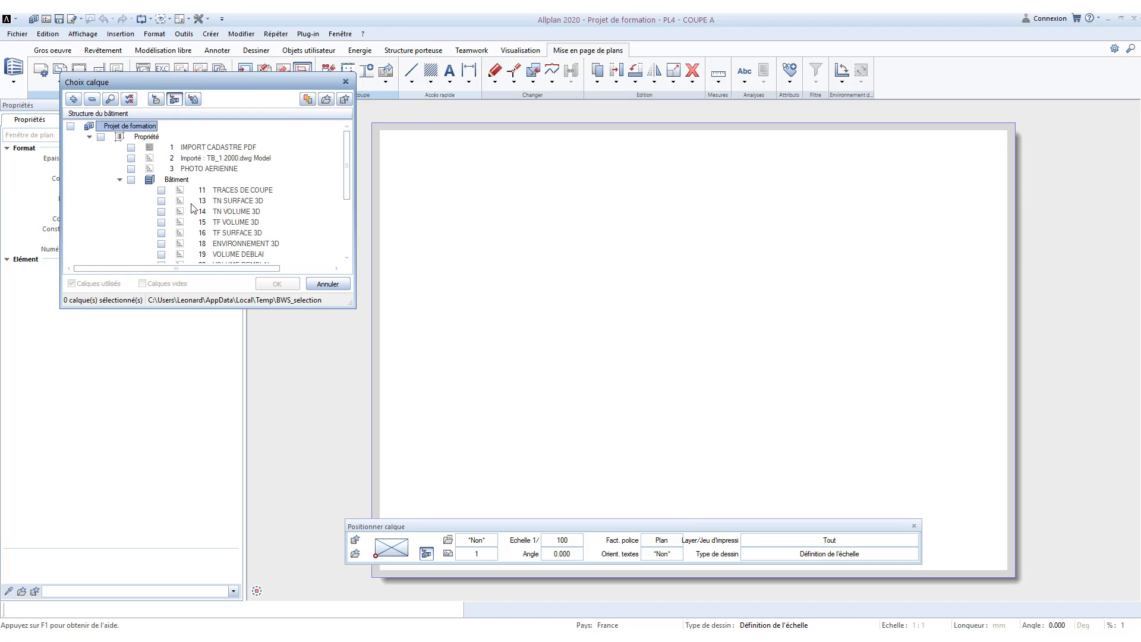
{"action": "left_click", "coordinate": [193, 99]}
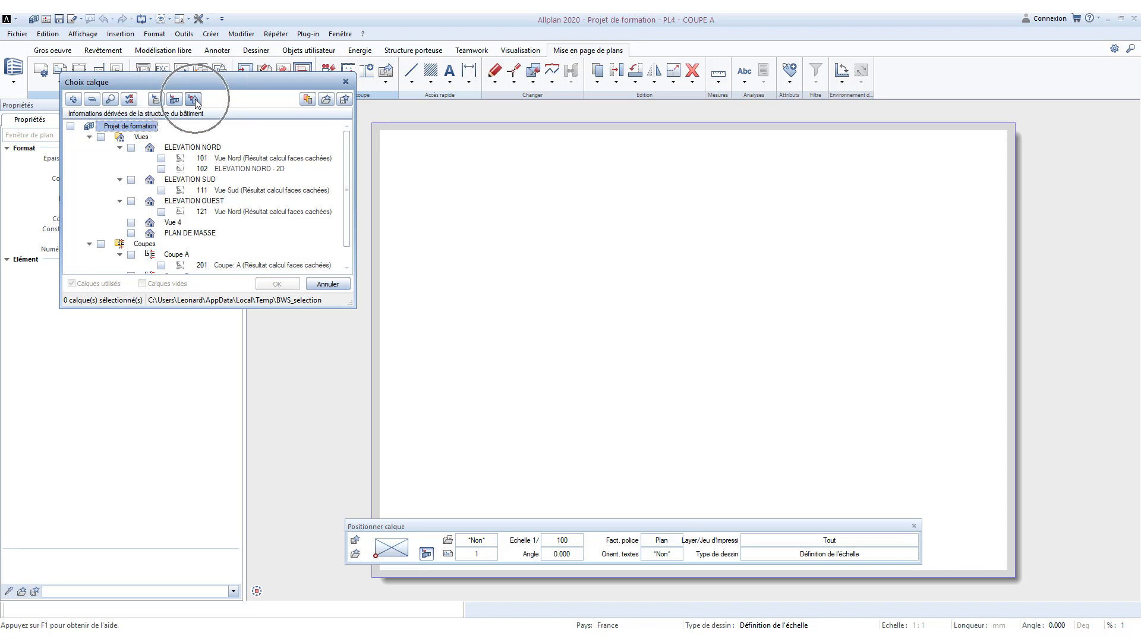
{"action": "scroll", "coordinate": [145, 243], "scroll_direction": "down", "scroll_amount": 1}
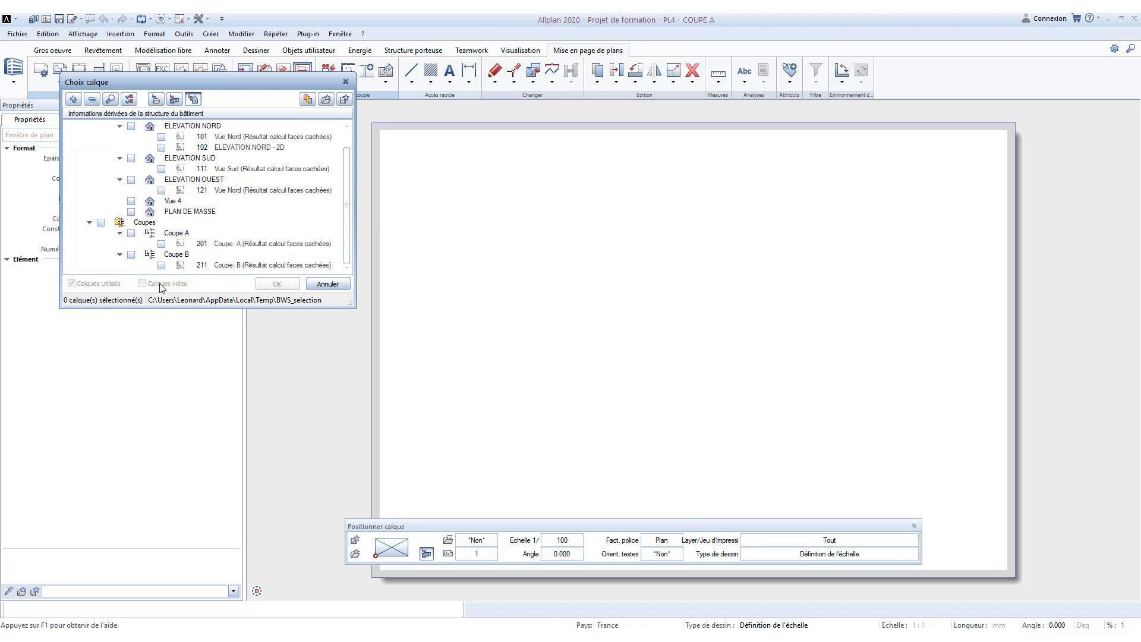
{"action": "left_click", "coordinate": [131, 234]}
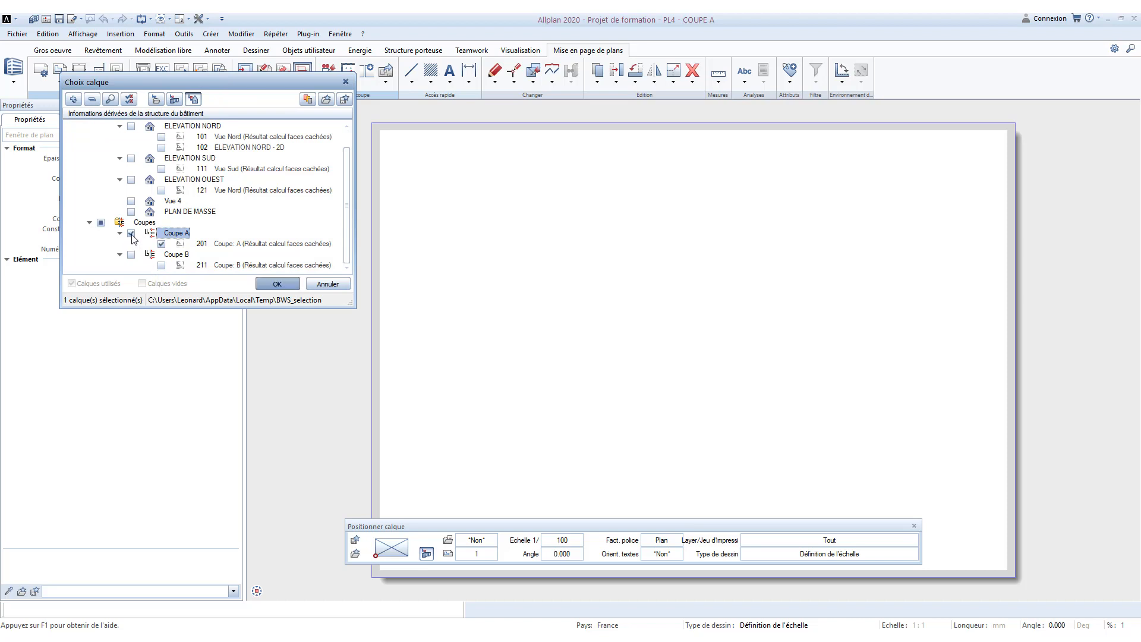
{"action": "left_click", "coordinate": [277, 284]}
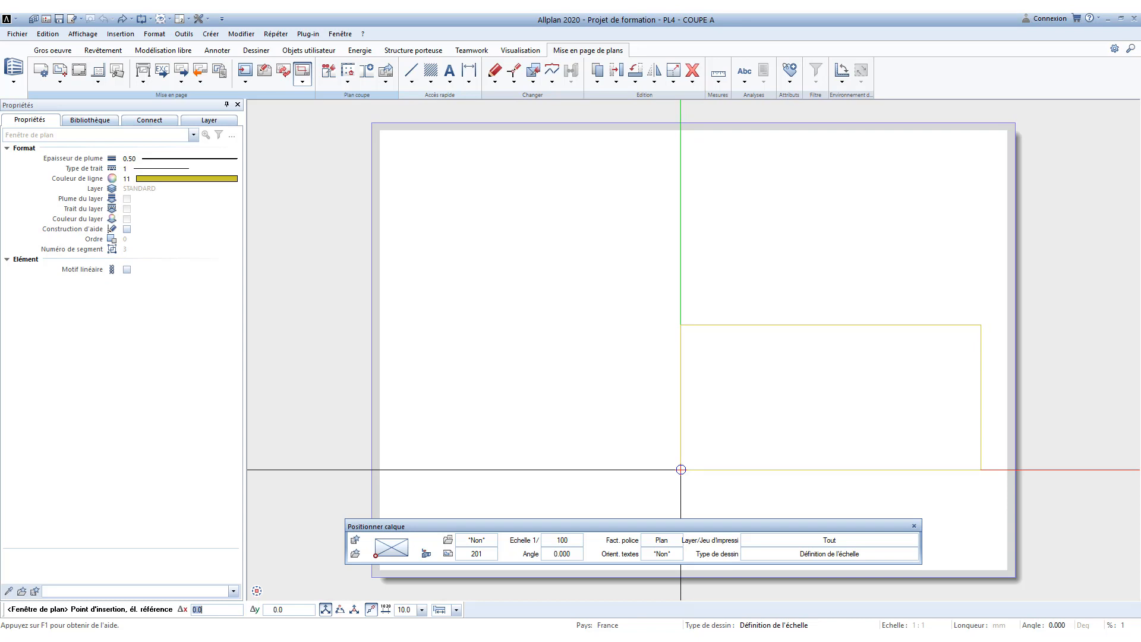
Step: Place the Coupe A section at 1:100 in the sheet's lower-right area and frame it with a slightly larger rectangular plan window
{"action": "left_click", "coordinate": [681, 469]}
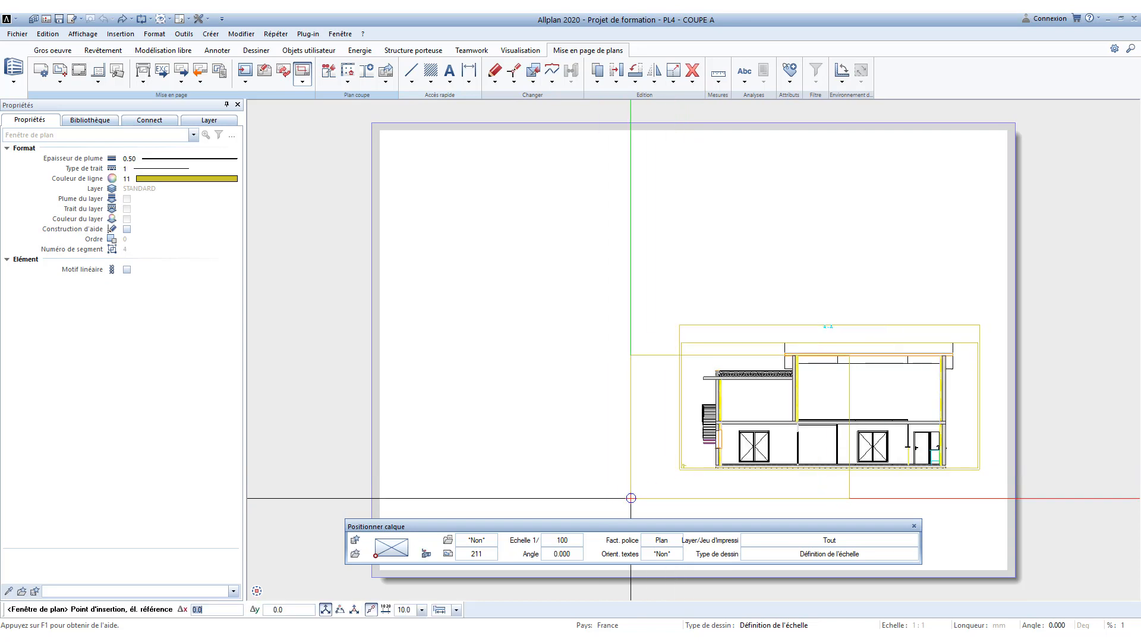
{"action": "key", "text": "Escape"}
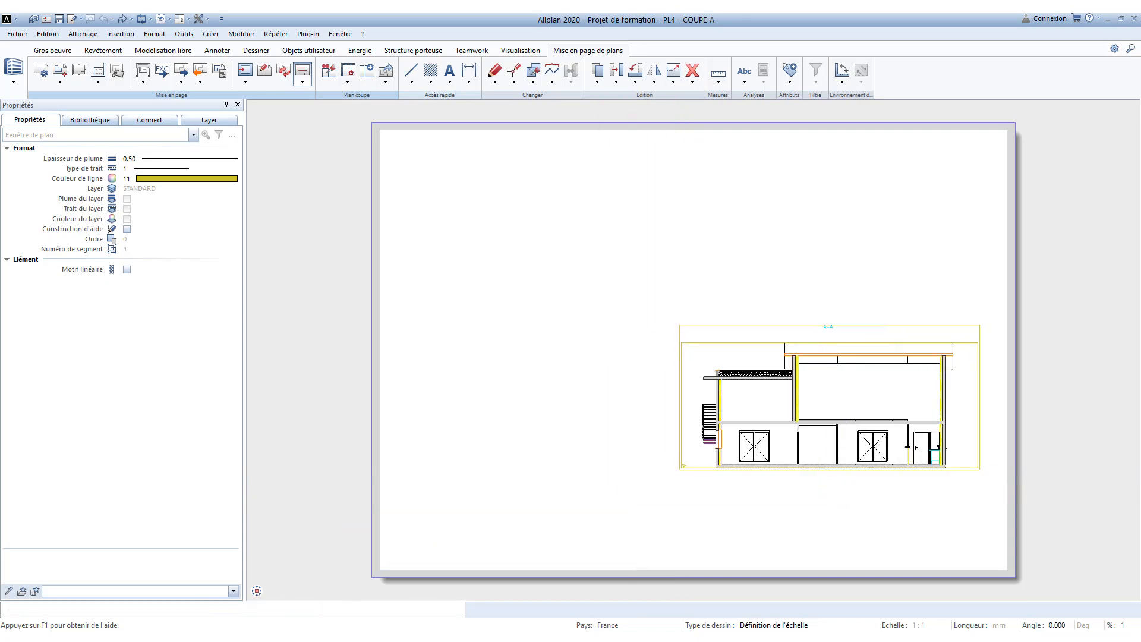
{"action": "left_click", "coordinate": [668, 486]}
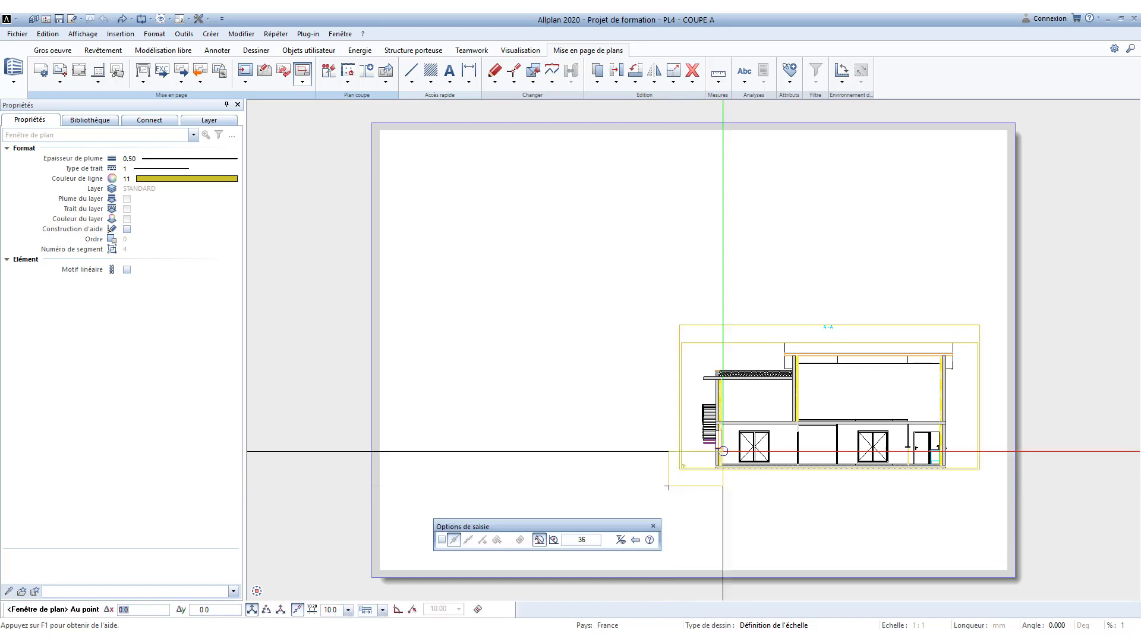
{"action": "left_click", "coordinate": [991, 307]}
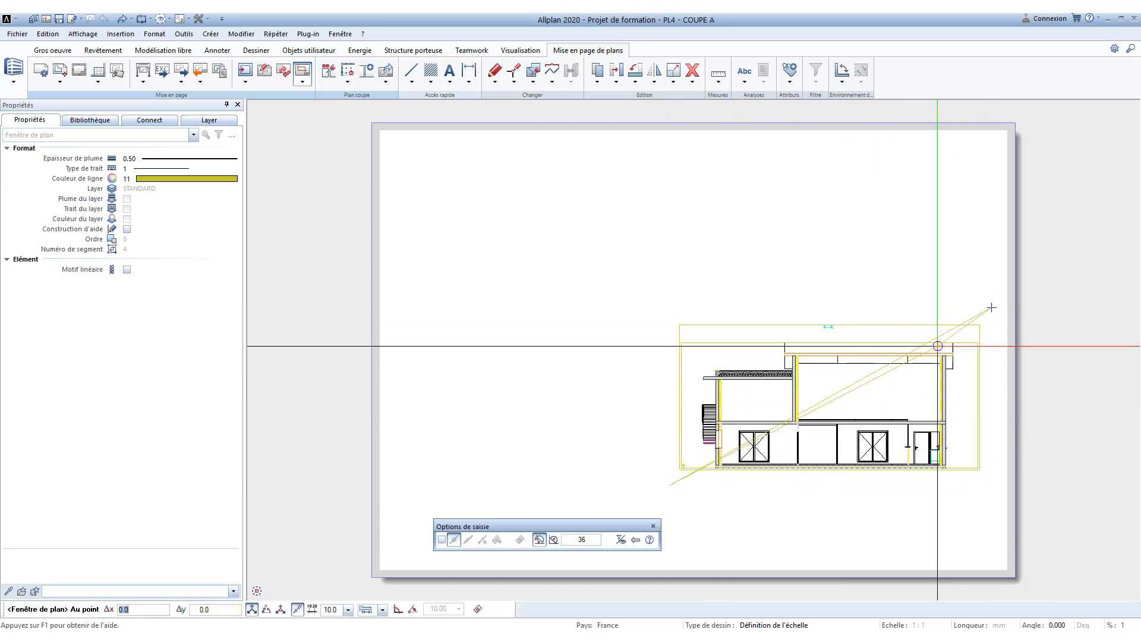
{"action": "key", "text": "Escape"}
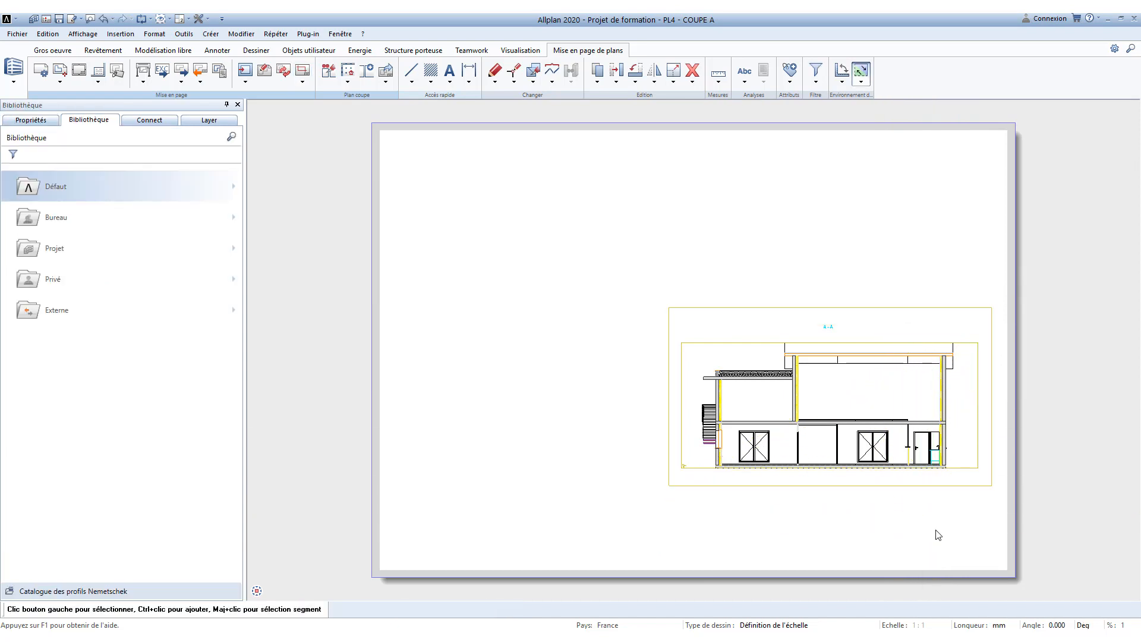
Step: Copy the Coupe A plan window once to the empty area right of the sheet
{"action": "scroll", "coordinate": [722, 395], "scroll_direction": "up", "scroll_amount": 5}
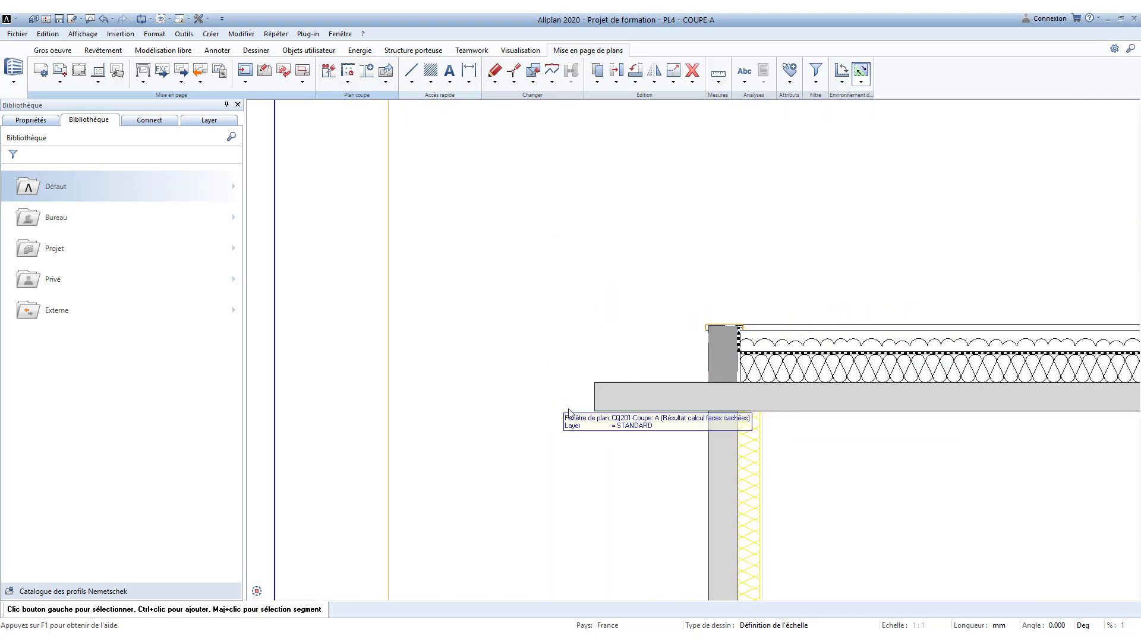
{"action": "scroll", "coordinate": [644, 481], "scroll_direction": "down", "scroll_amount": 2}
{"action": "scroll", "coordinate": [644, 481], "scroll_direction": "down", "scroll_amount": 3}
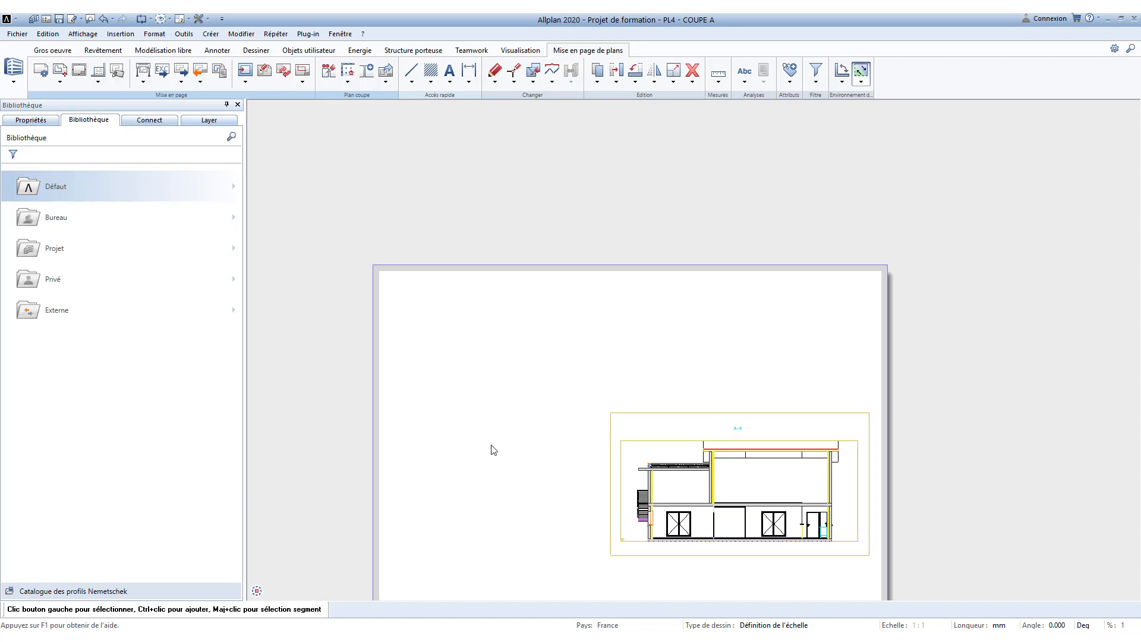
{"action": "middle_click_drag", "start_coordinate": [506, 465], "coordinate": [523, 407]}
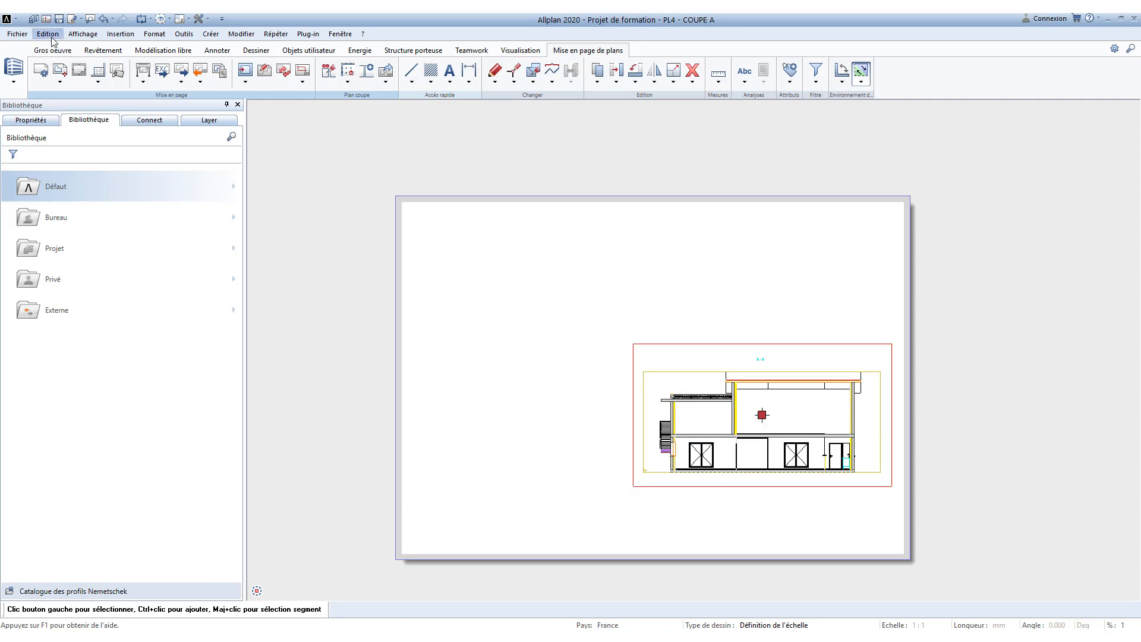
{"action": "left_click", "coordinate": [770, 385]}
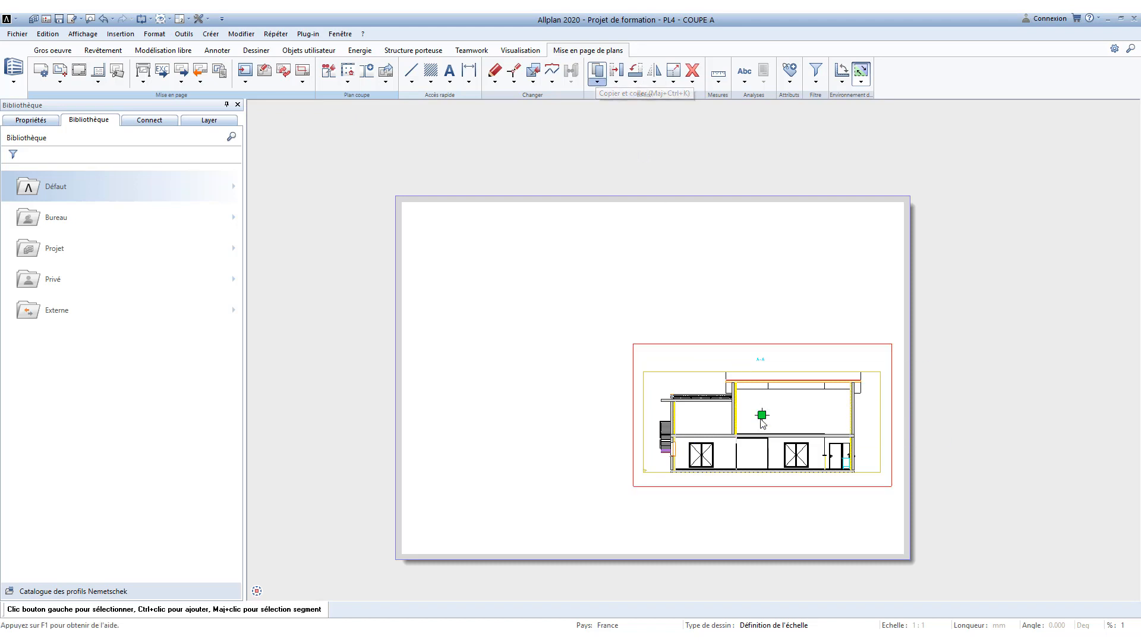
{"action": "left_click", "coordinate": [596, 67]}
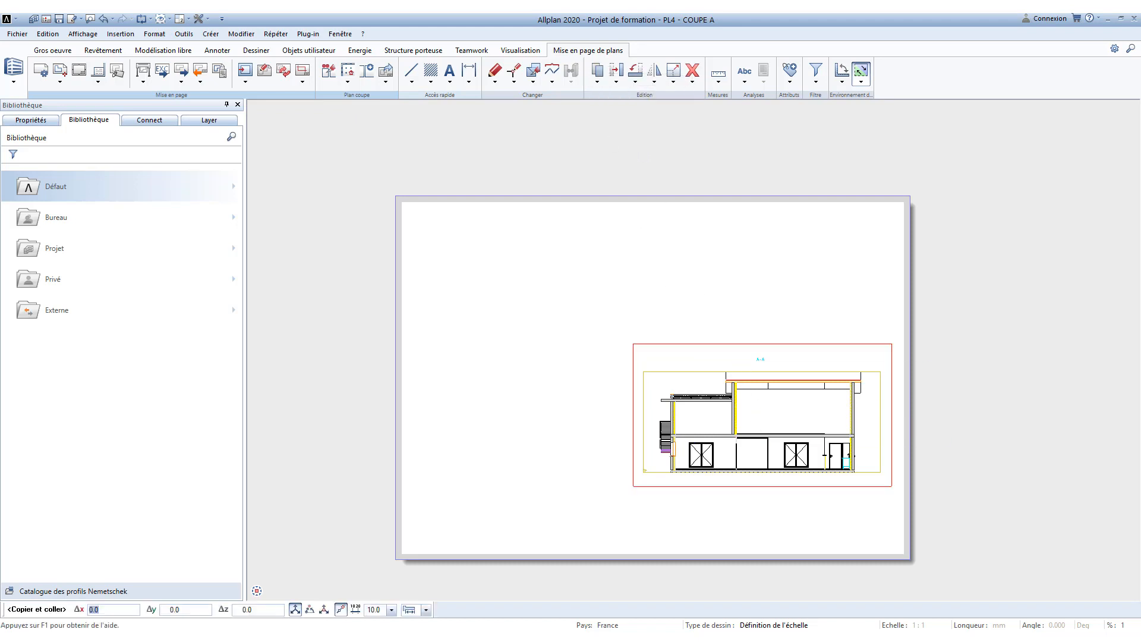
{"action": "left_click", "coordinate": [787, 426]}
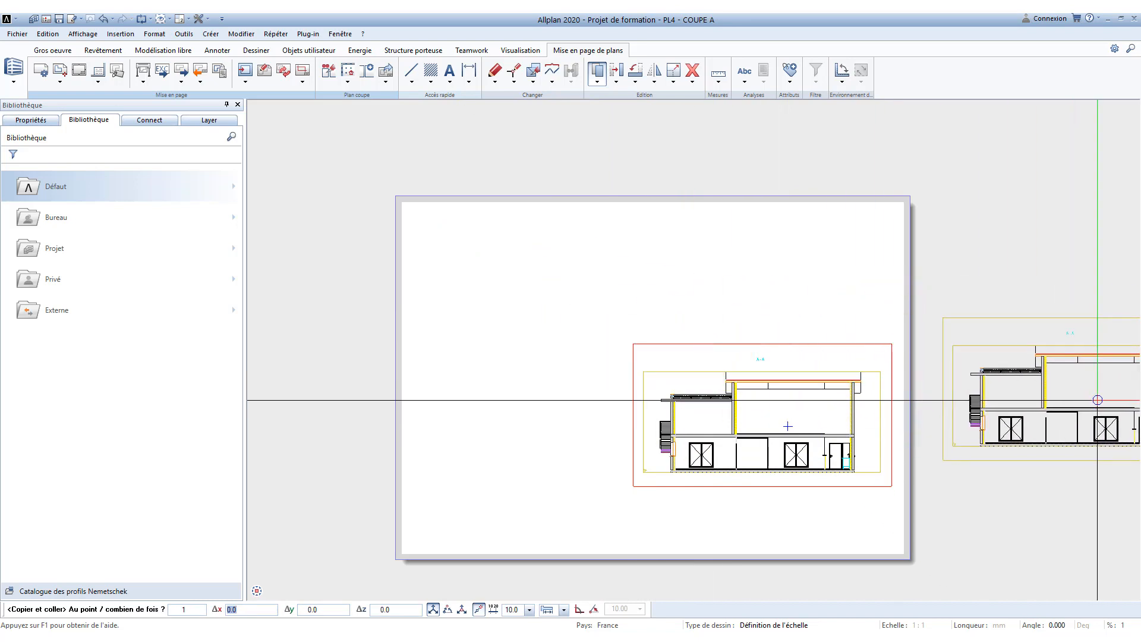
{"action": "middle_click_drag", "start_coordinate": [1098, 399], "coordinate": [882, 434]}
{"action": "left_click", "coordinate": [942, 452]}
{"action": "key", "text": "Escape"}
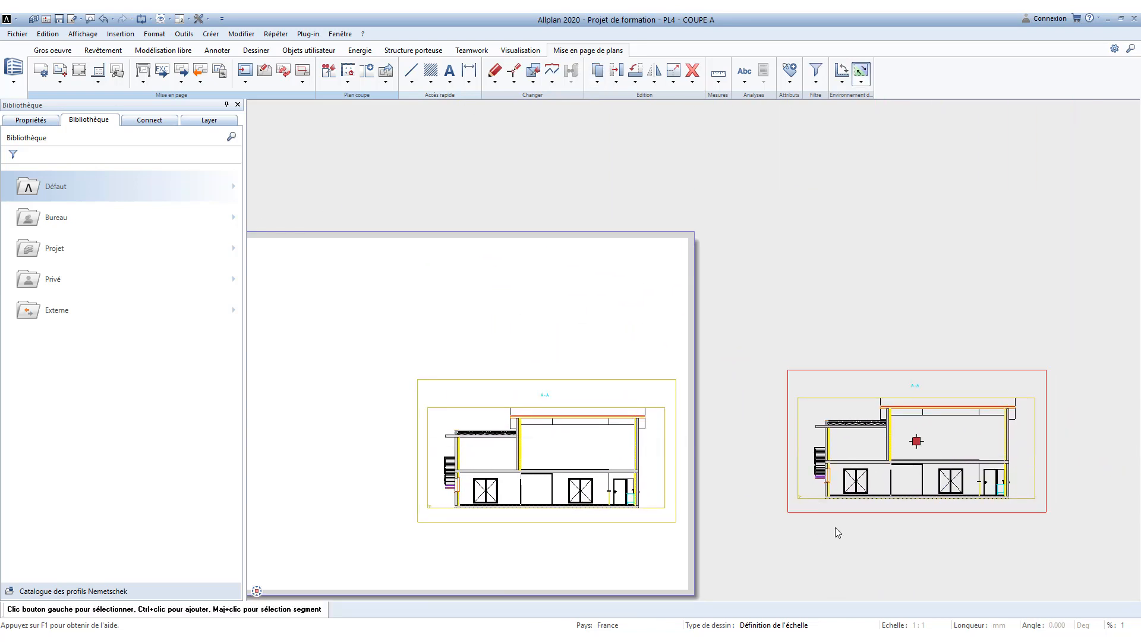
Step: Set the scale of the Coupe A element in the copied plan window to 1:50 and apply it
{"action": "middle_click_drag", "start_coordinate": [836, 529], "coordinate": [781, 470]}
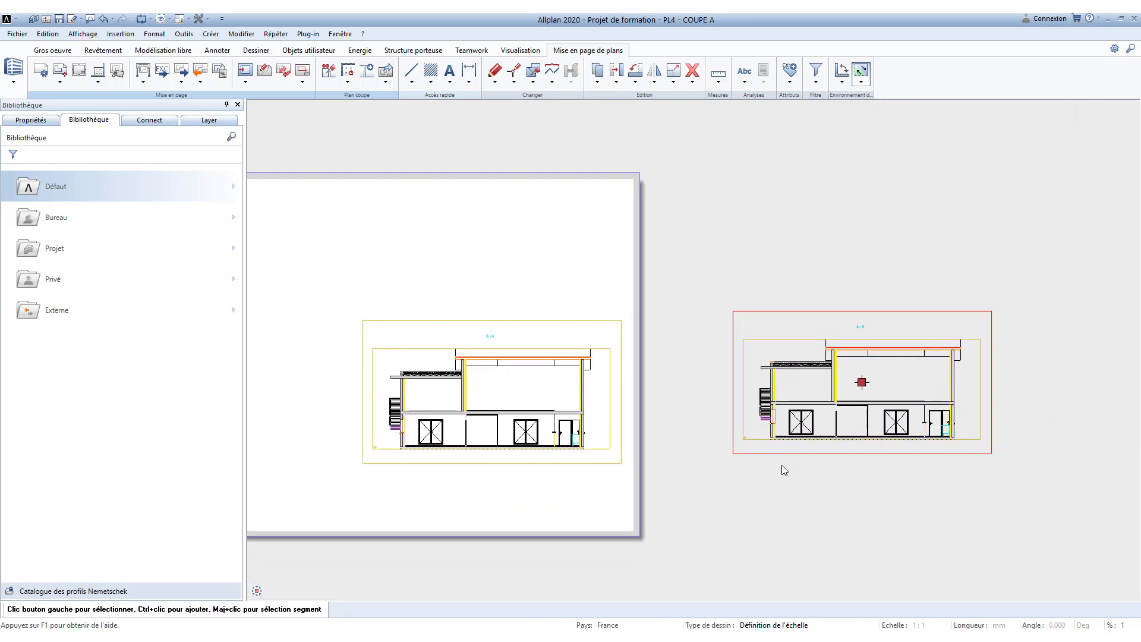
{"action": "left_click", "coordinate": [851, 405]}
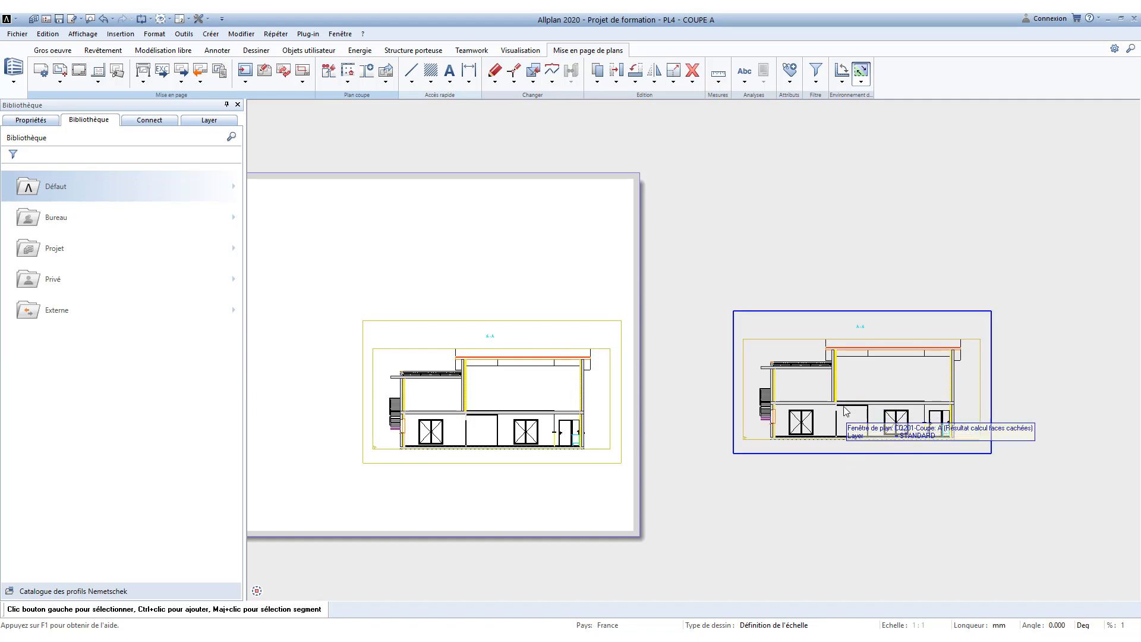
{"action": "left_click", "coordinate": [846, 405]}
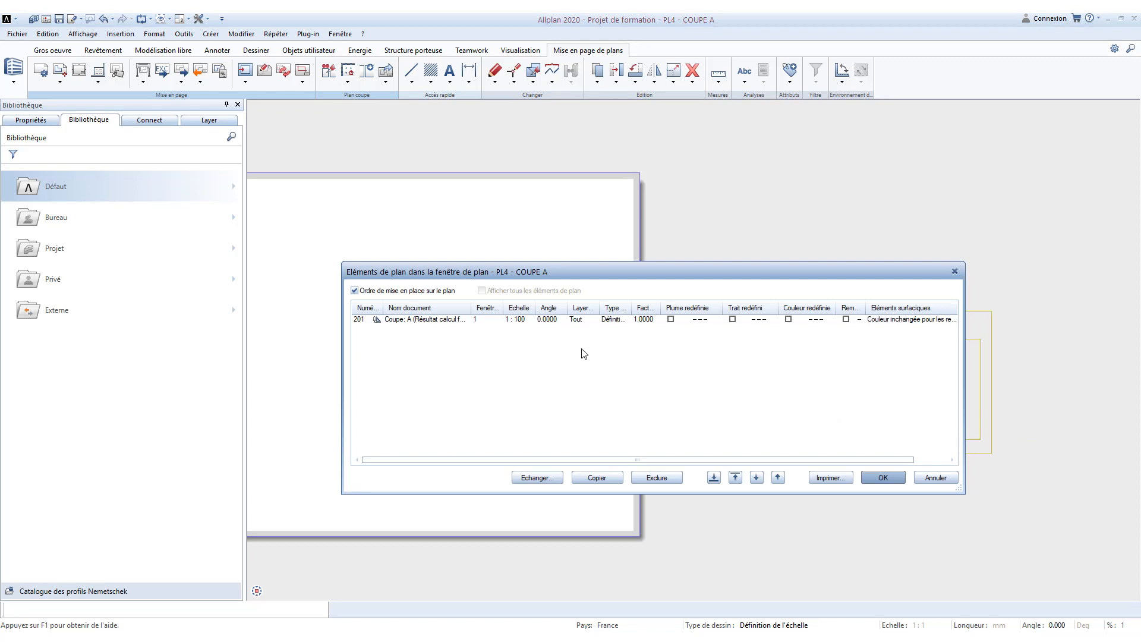
{"action": "left_click", "coordinate": [527, 323]}
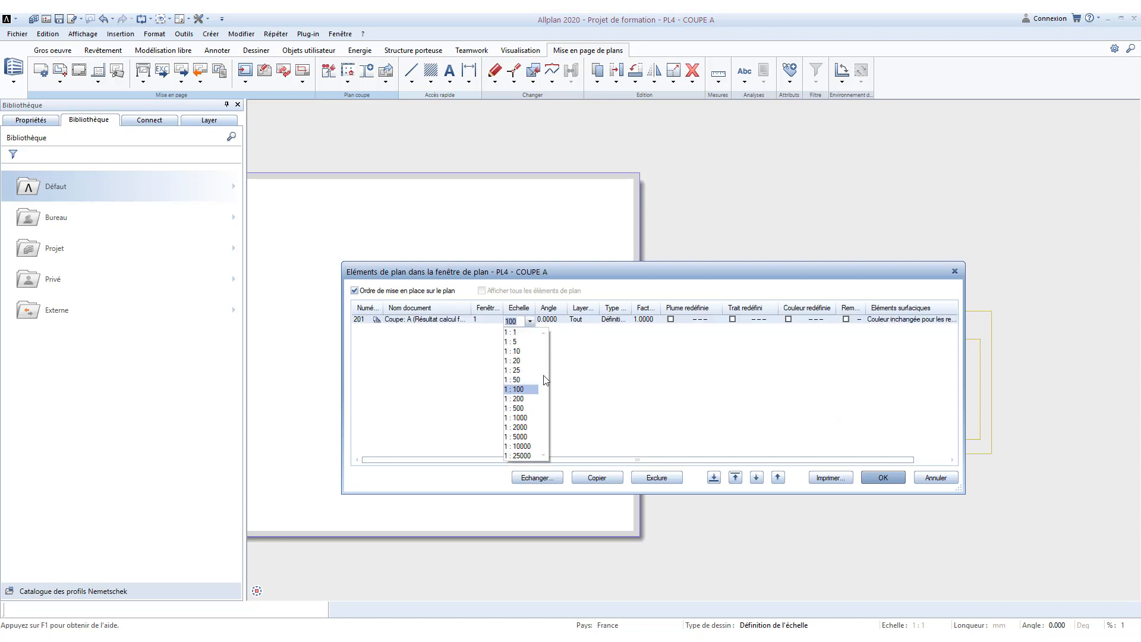
{"action": "left_click", "coordinate": [515, 380]}
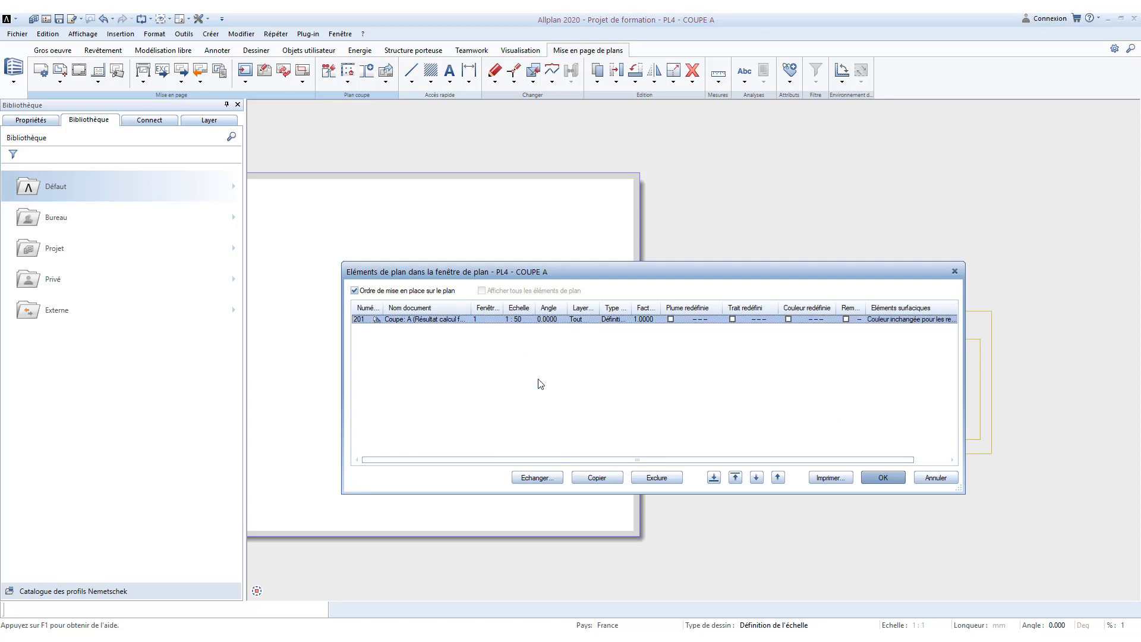
{"action": "left_click", "coordinate": [883, 478]}
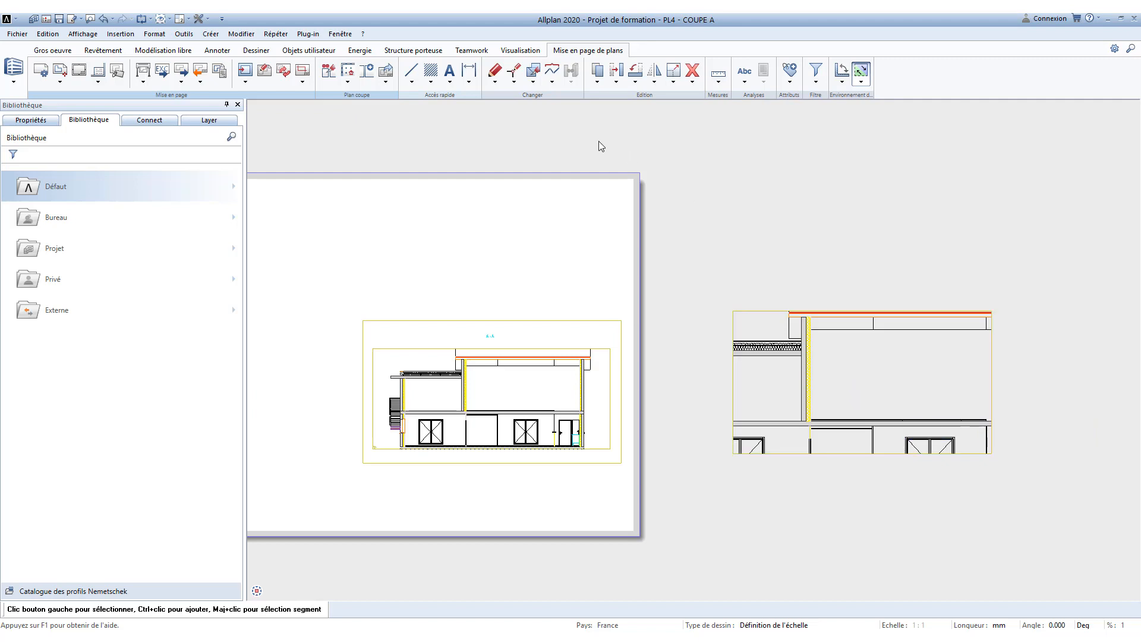
Step: Stretch the copied plan window's left edge horizontally outward by 60 mm to widen the frame
{"action": "left_click", "coordinate": [515, 74]}
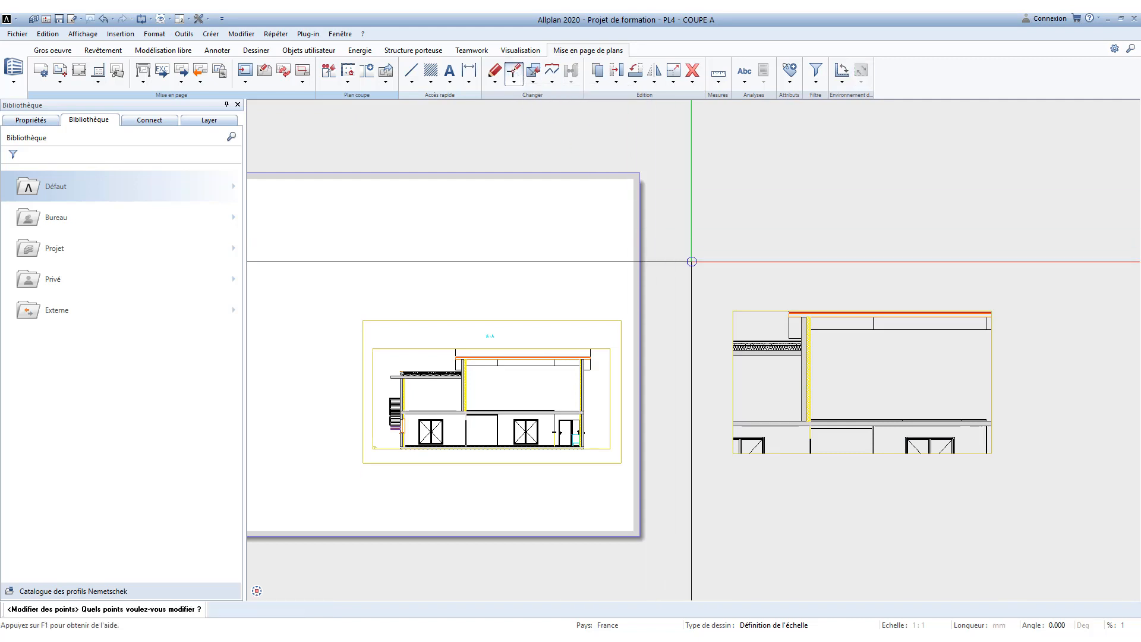
{"action": "left_click_drag", "start_coordinate": [707, 275], "coordinate": [741, 594]}
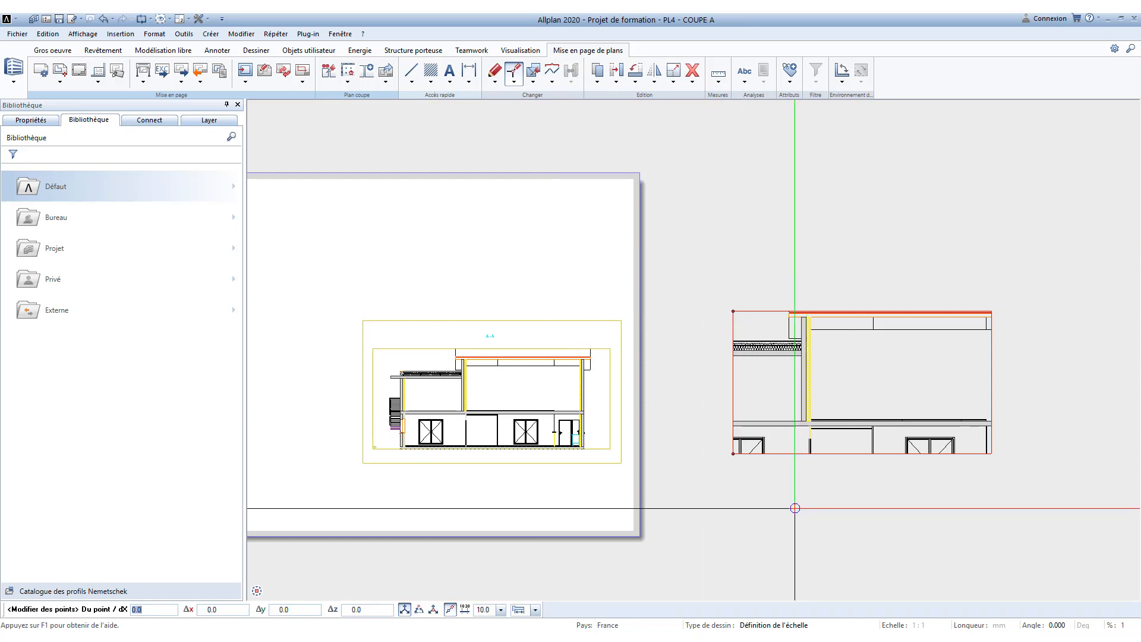
{"action": "left_click", "coordinate": [732, 453]}
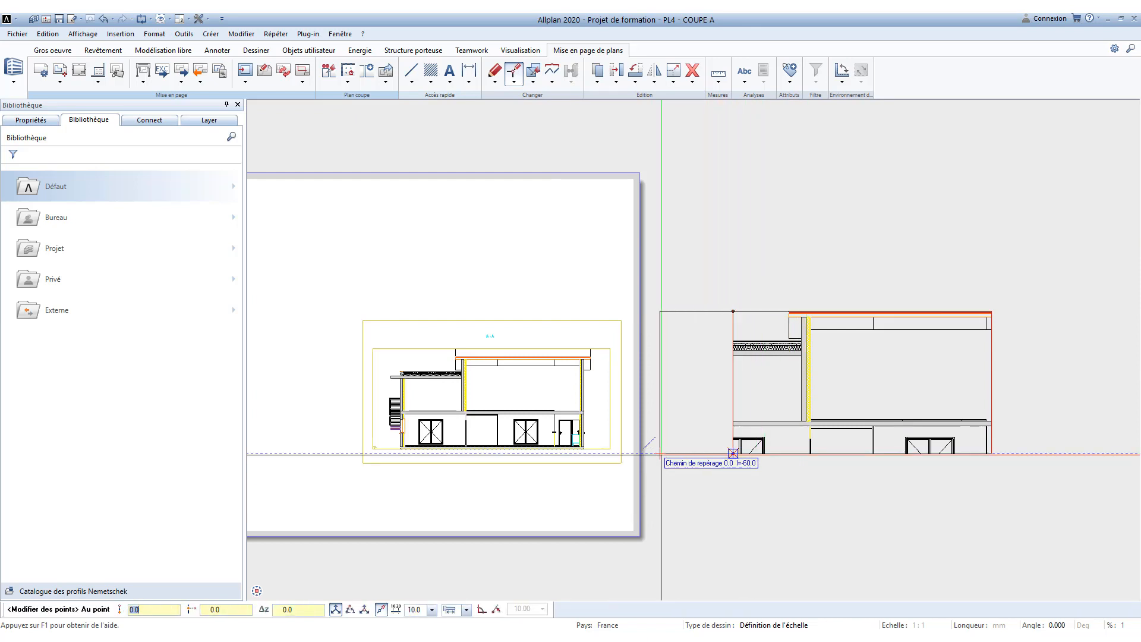
{"action": "left_click", "coordinate": [661, 454]}
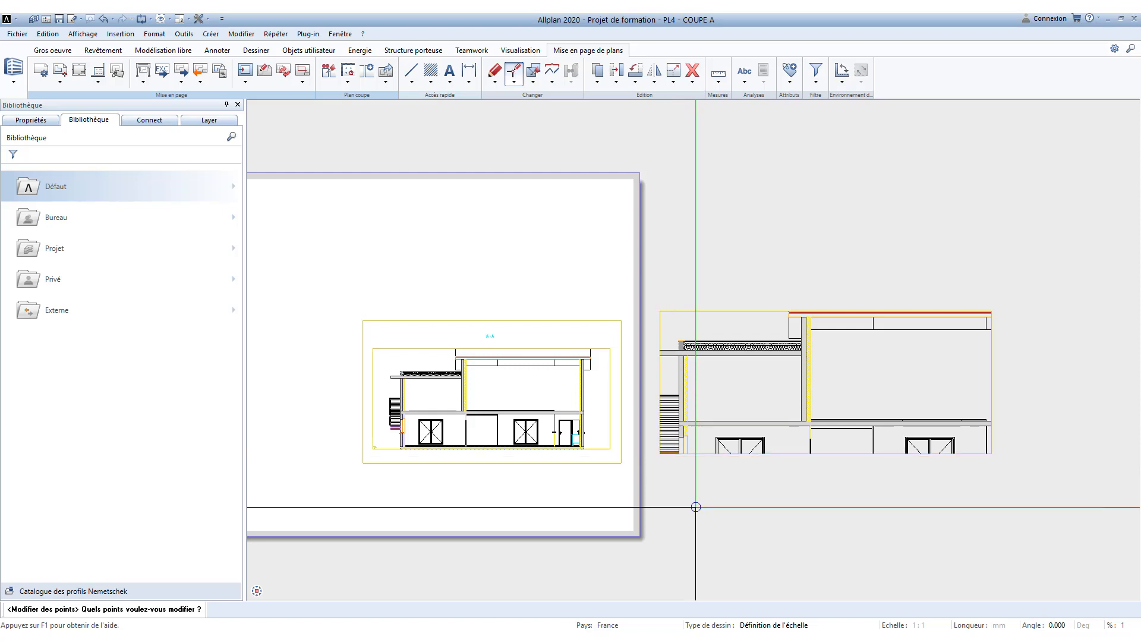
{"action": "key", "text": "Escape"}
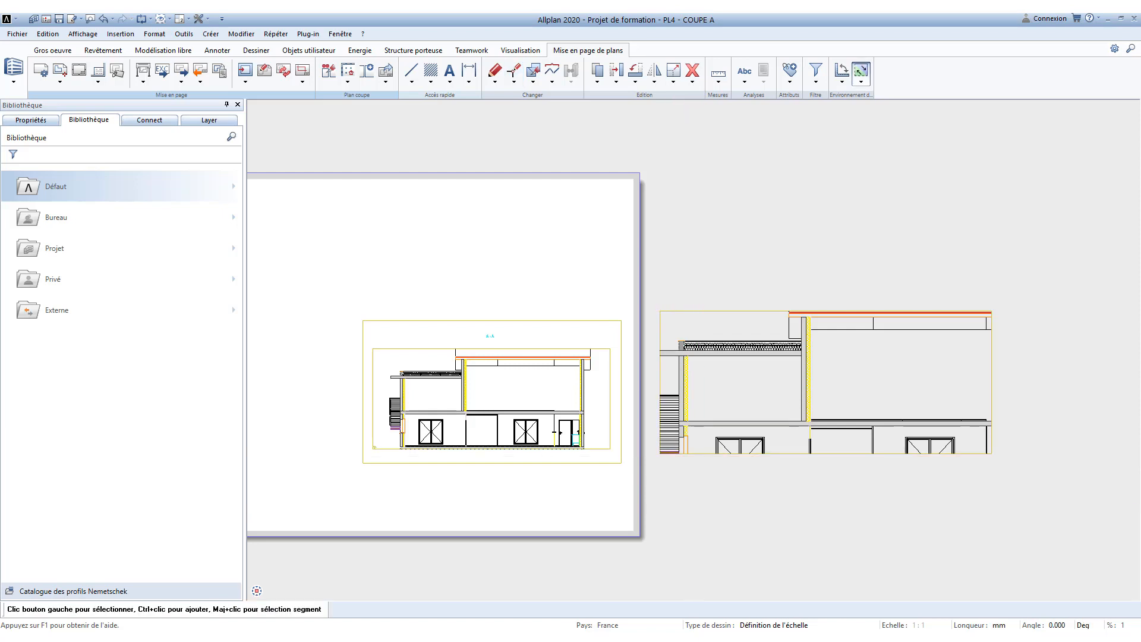
Step: Move the section elements inside the copied plan window so the low roof's left edge sits near the middle of the frame
{"action": "right_click", "coordinate": [826, 412]}
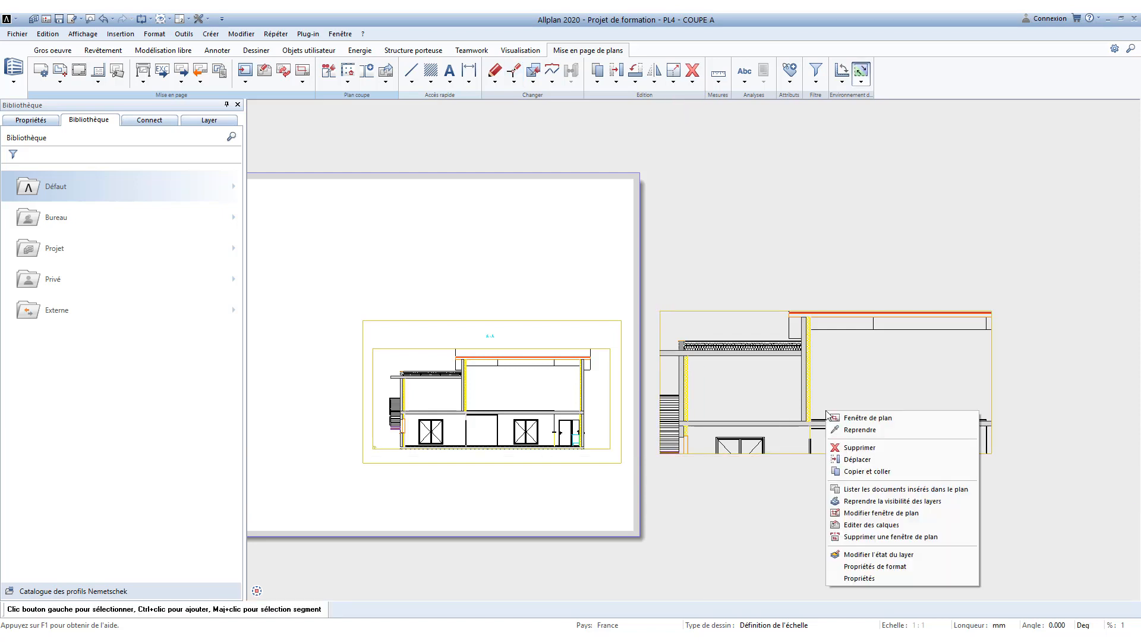
{"action": "left_click", "coordinate": [764, 562]}
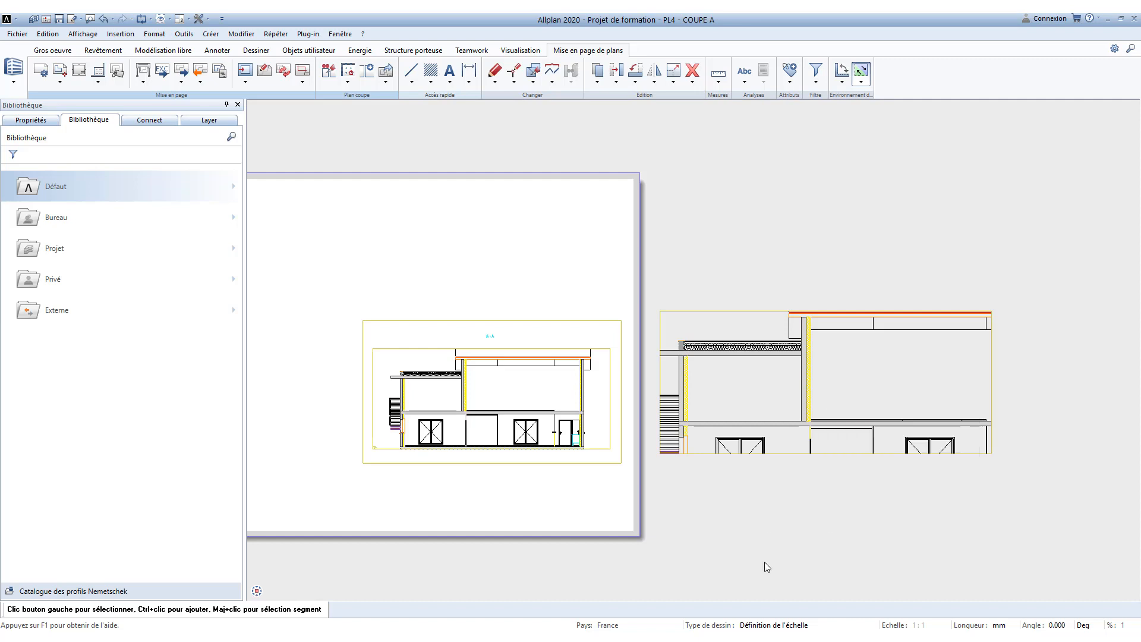
{"action": "right_click", "coordinate": [828, 398]}
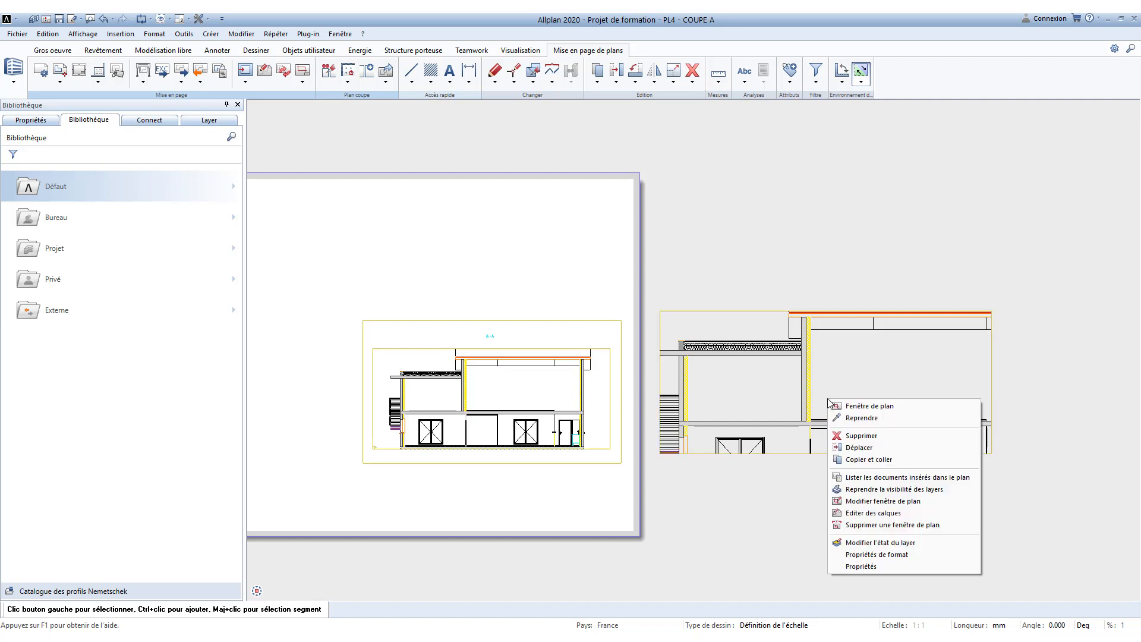
{"action": "left_click", "coordinate": [877, 502]}
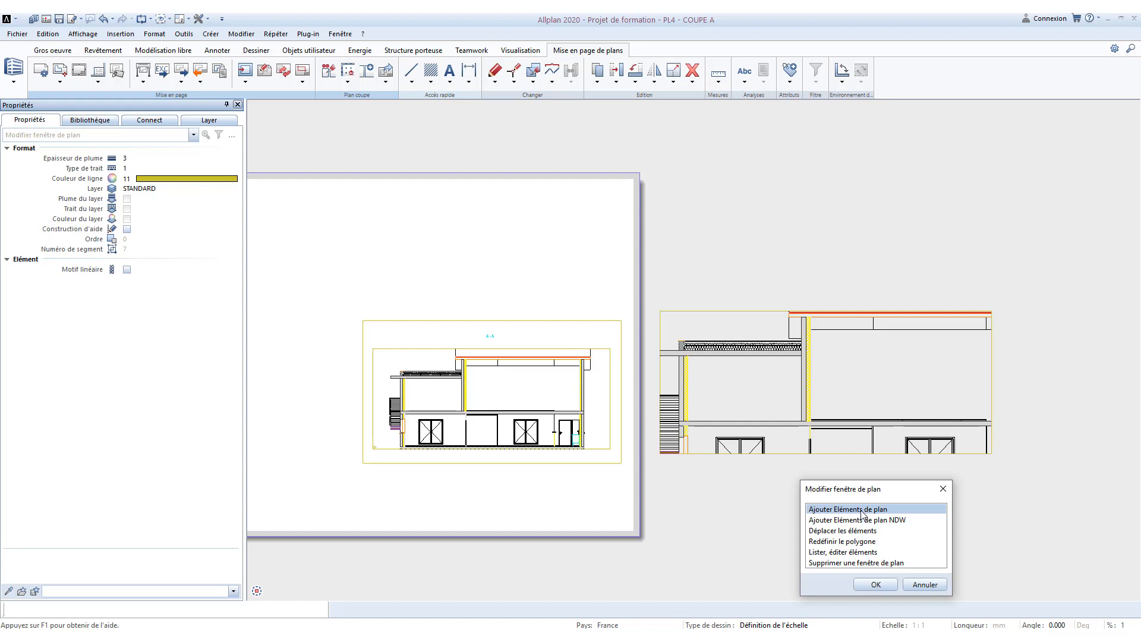
{"action": "left_click", "coordinate": [843, 530]}
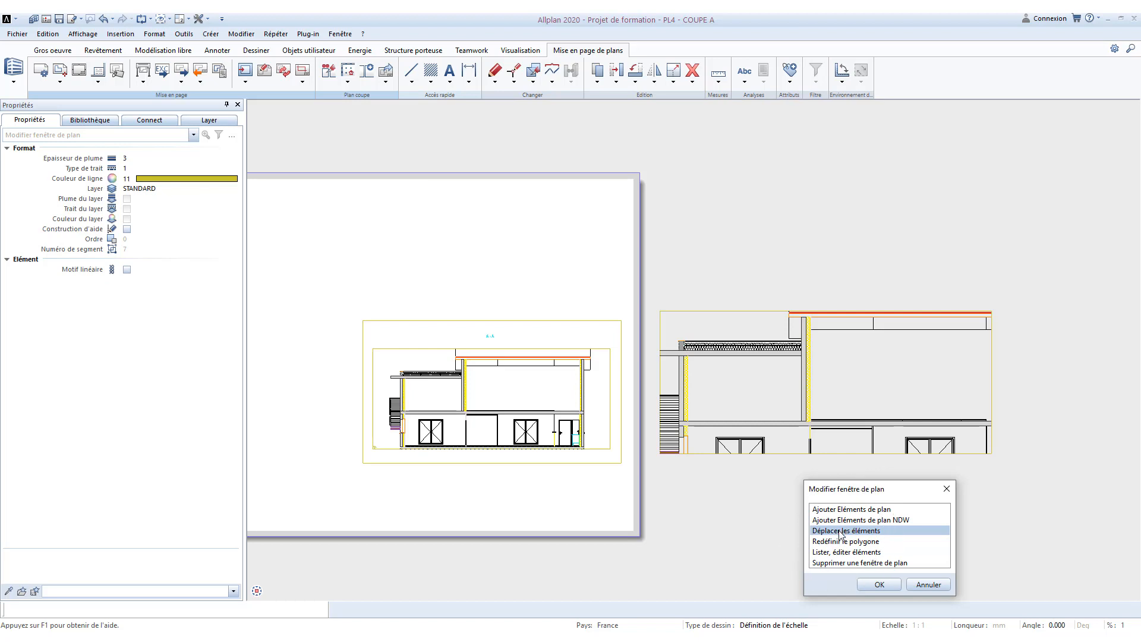
{"action": "double_click", "coordinate": [839, 530]}
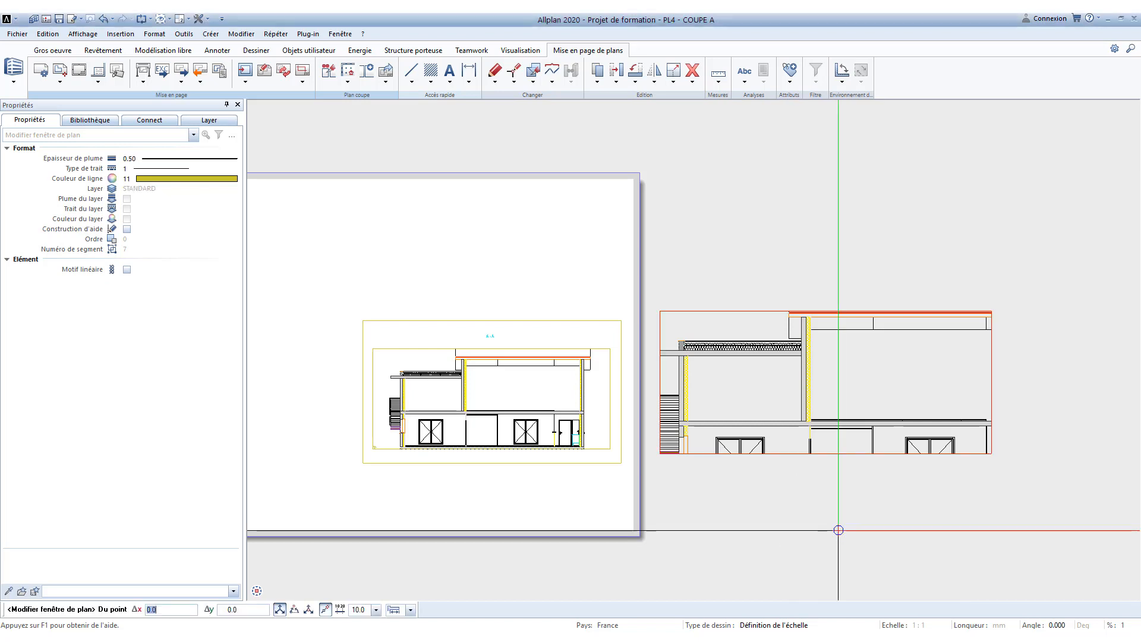
{"action": "left_click", "coordinate": [682, 351]}
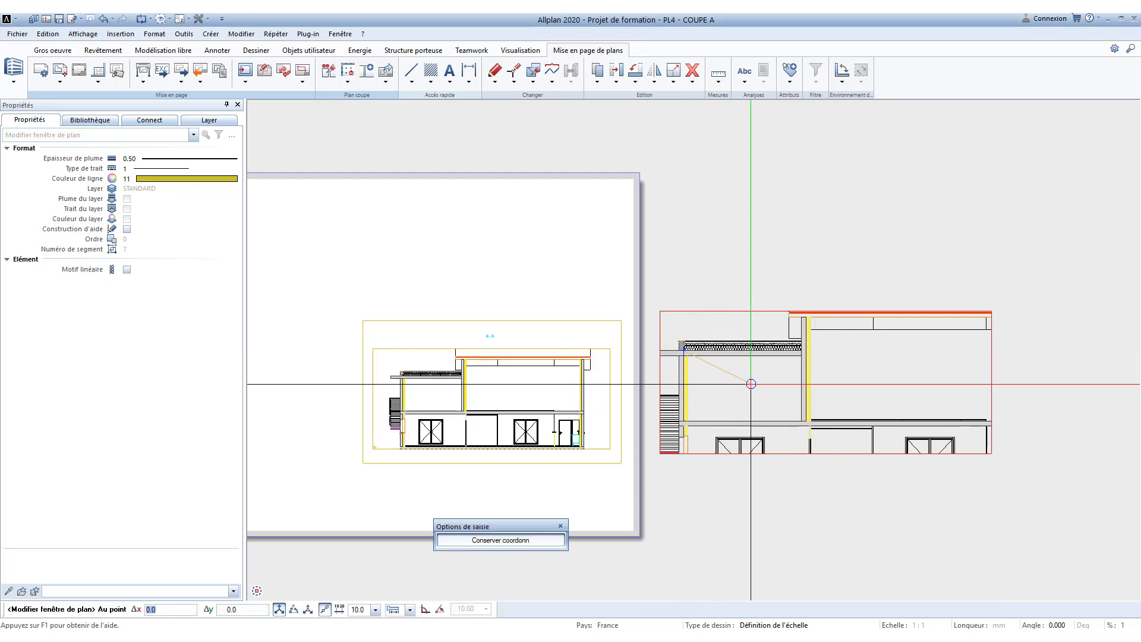
{"action": "left_click", "coordinate": [840, 388]}
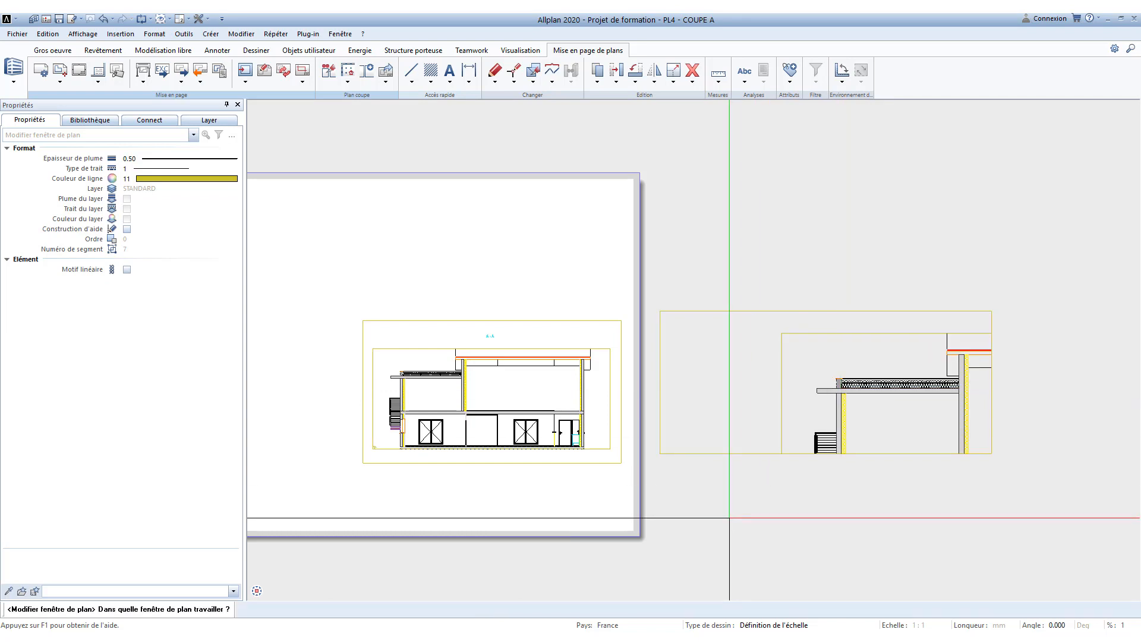
{"action": "key", "text": "Escape"}
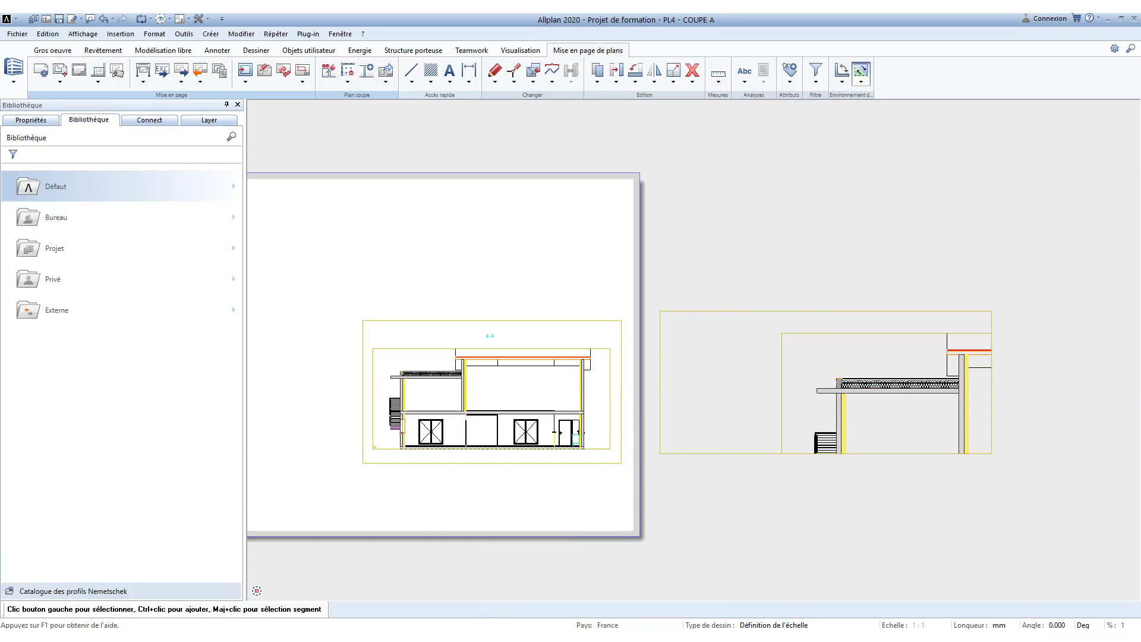
Step: Set the scale of the Coupe A element in the copied plan window to 1:20 and apply it
{"action": "double_click", "coordinate": [780, 439]}
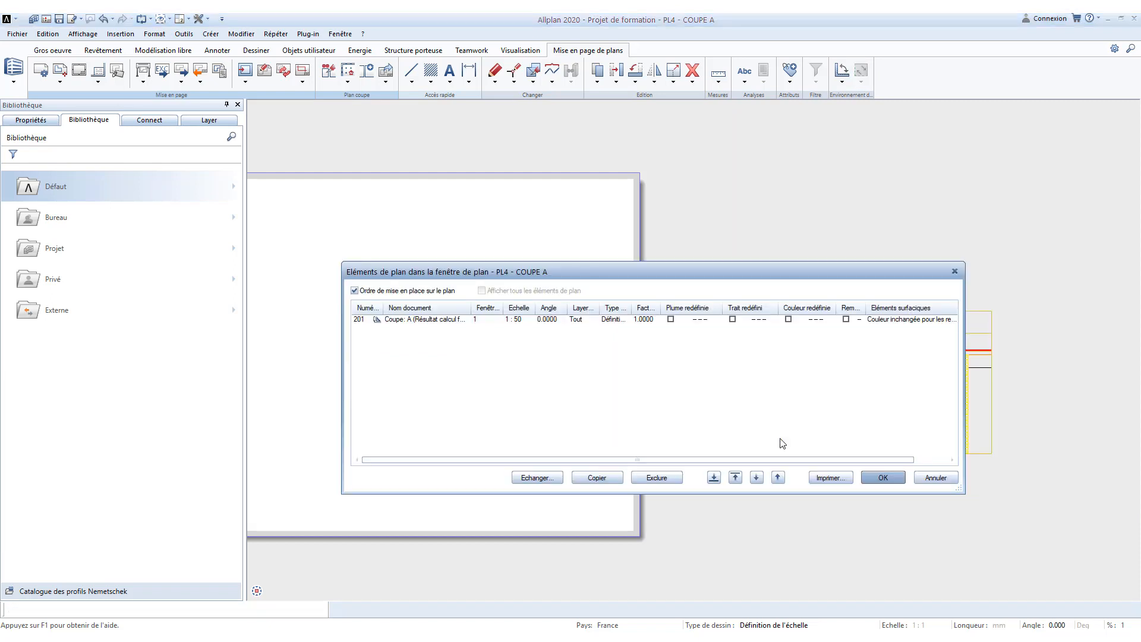
{"action": "left_click", "coordinate": [516, 319]}
{"action": "left_click", "coordinate": [518, 321]}
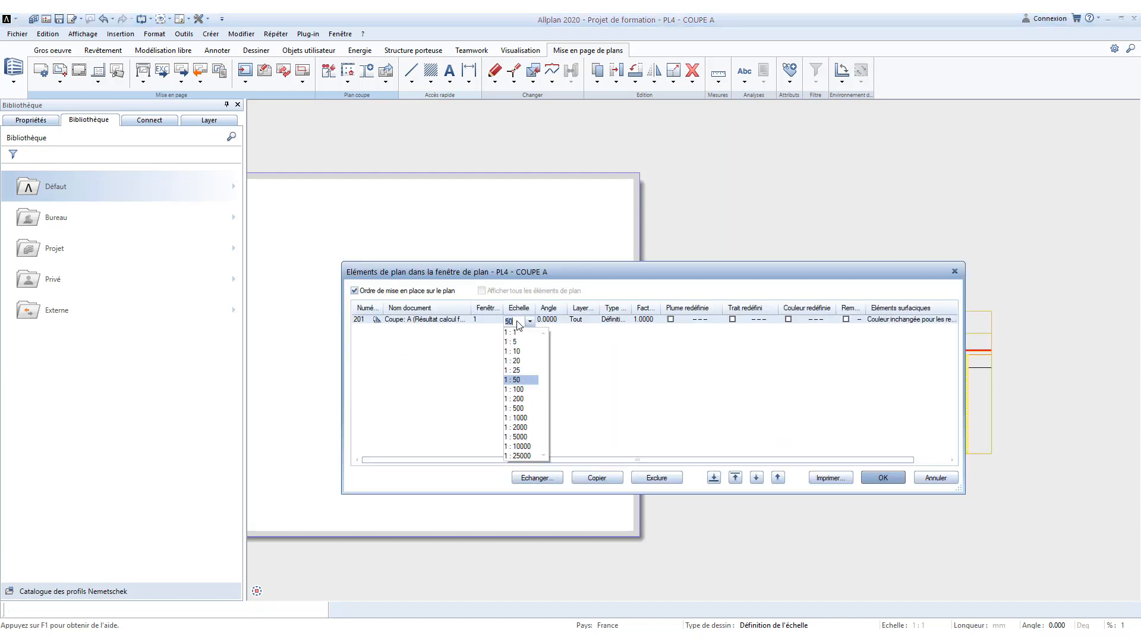
{"action": "left_click", "coordinate": [516, 362]}
{"action": "left_click", "coordinate": [883, 478]}
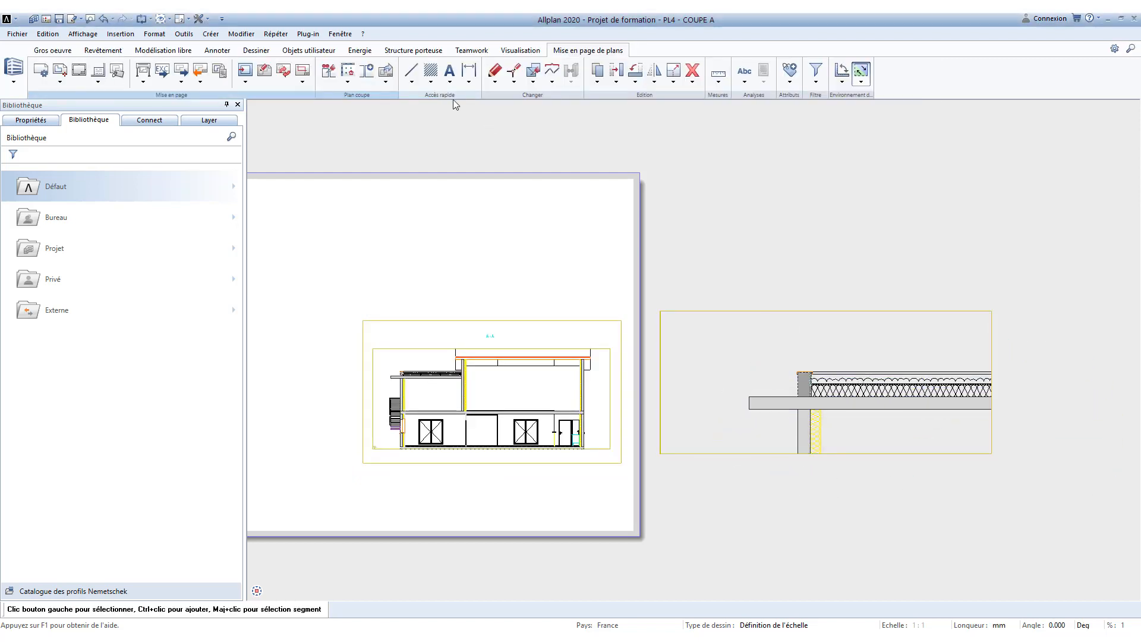
Step: Draw a full circle of about 69 mm radius centred where the wall insulation meets the underside of the roof slab
{"action": "left_click", "coordinate": [411, 82]}
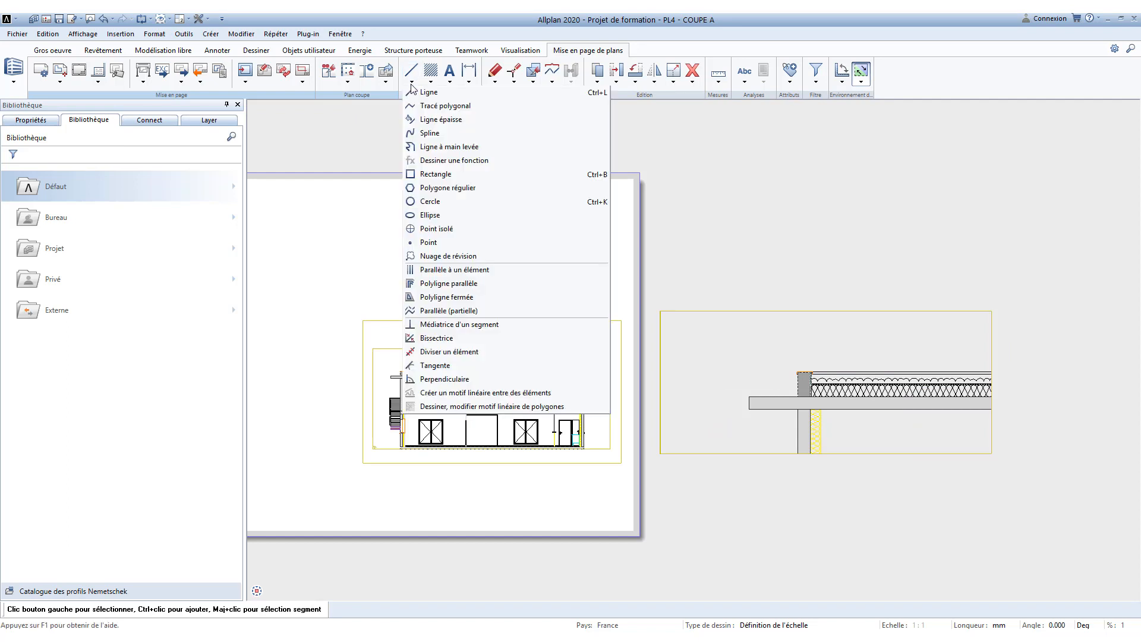
{"action": "left_click", "coordinate": [443, 204]}
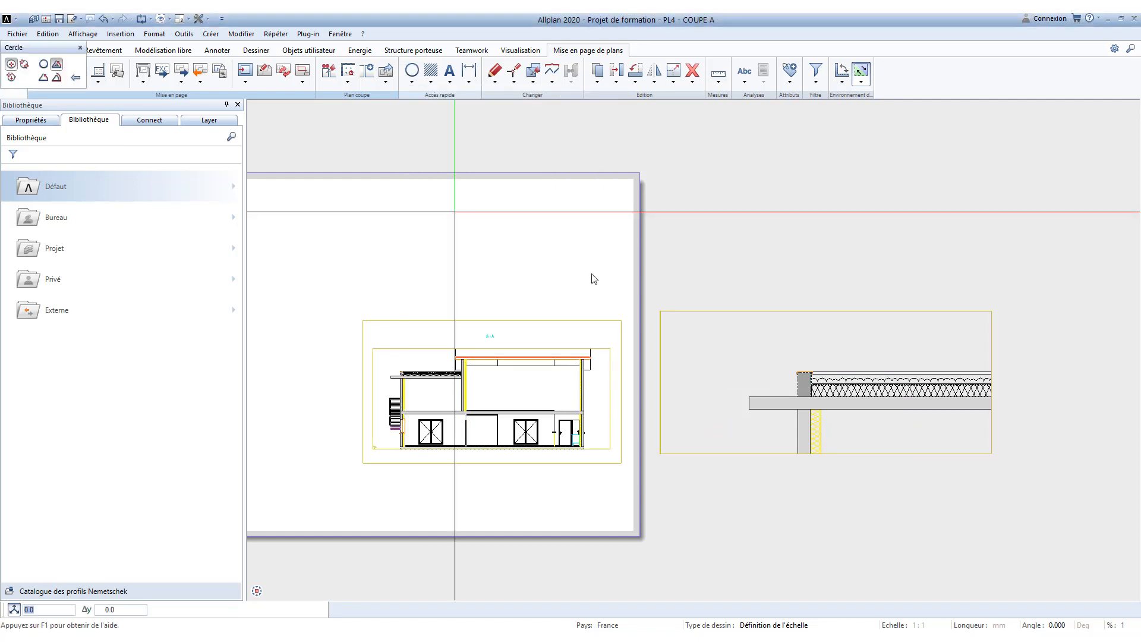
{"action": "left_click", "coordinate": [821, 409]}
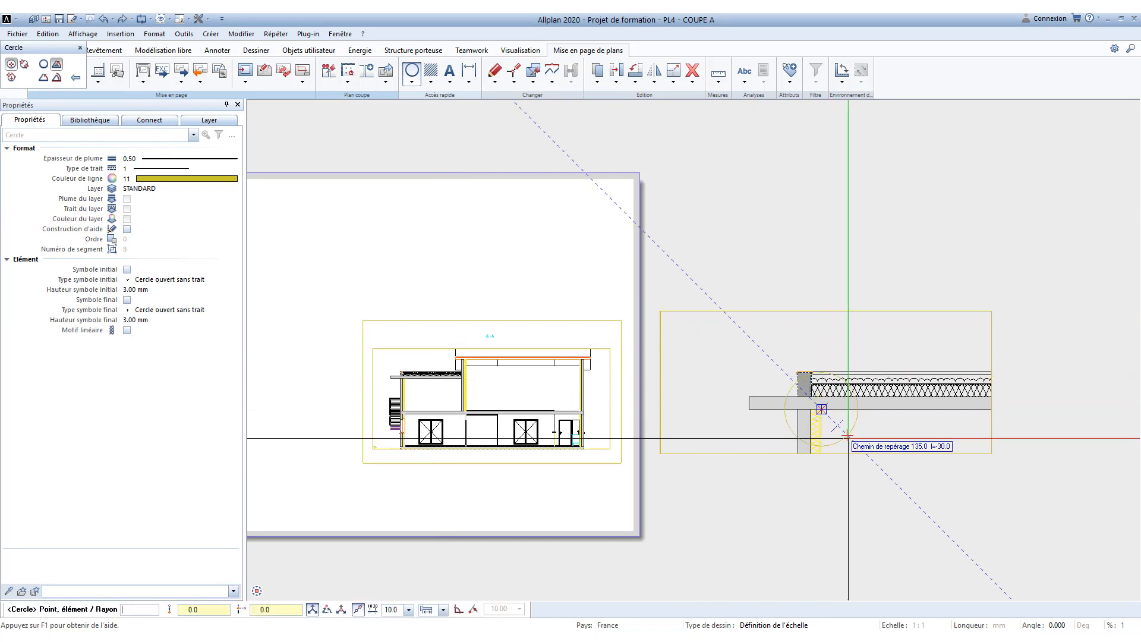
{"action": "left_click", "coordinate": [874, 473]}
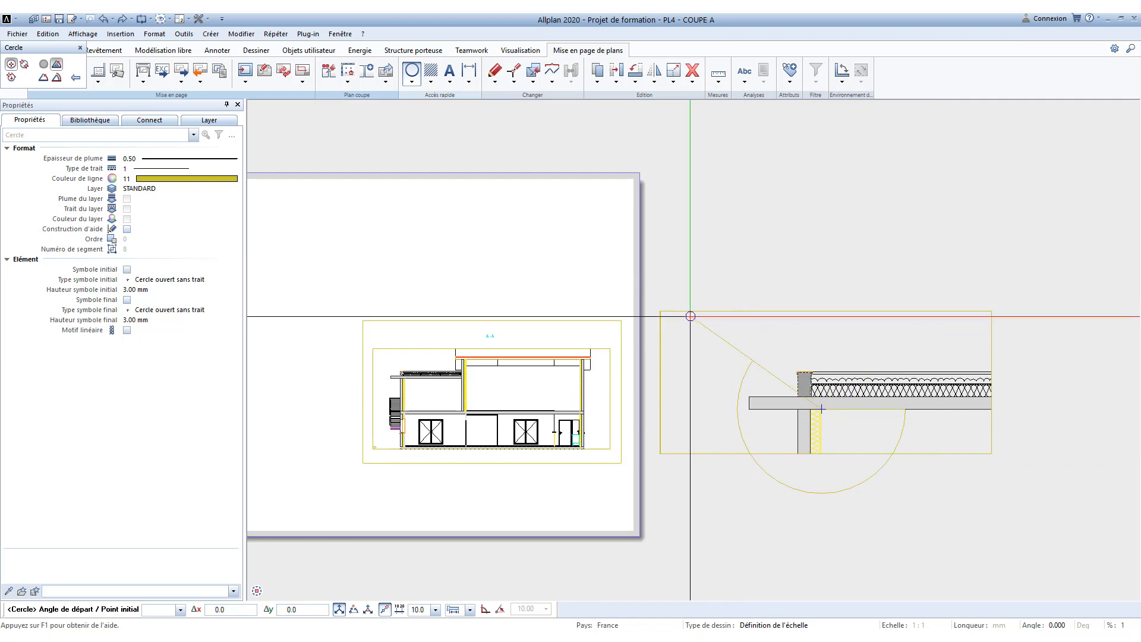
{"action": "key", "text": "Escape"}
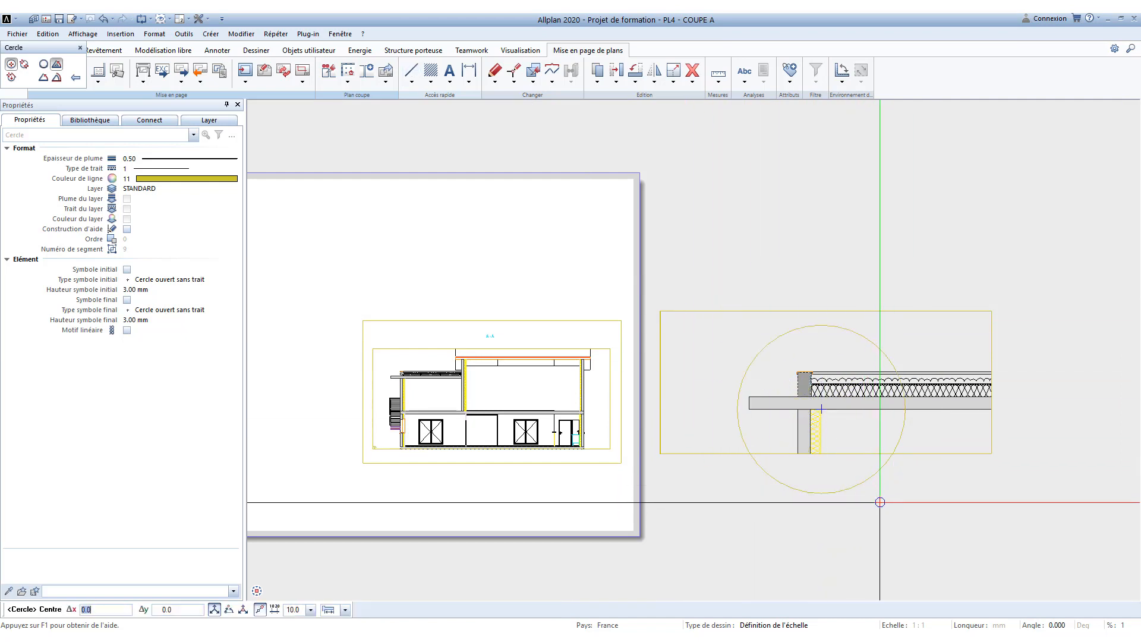
{"action": "key", "text": "Escape"}
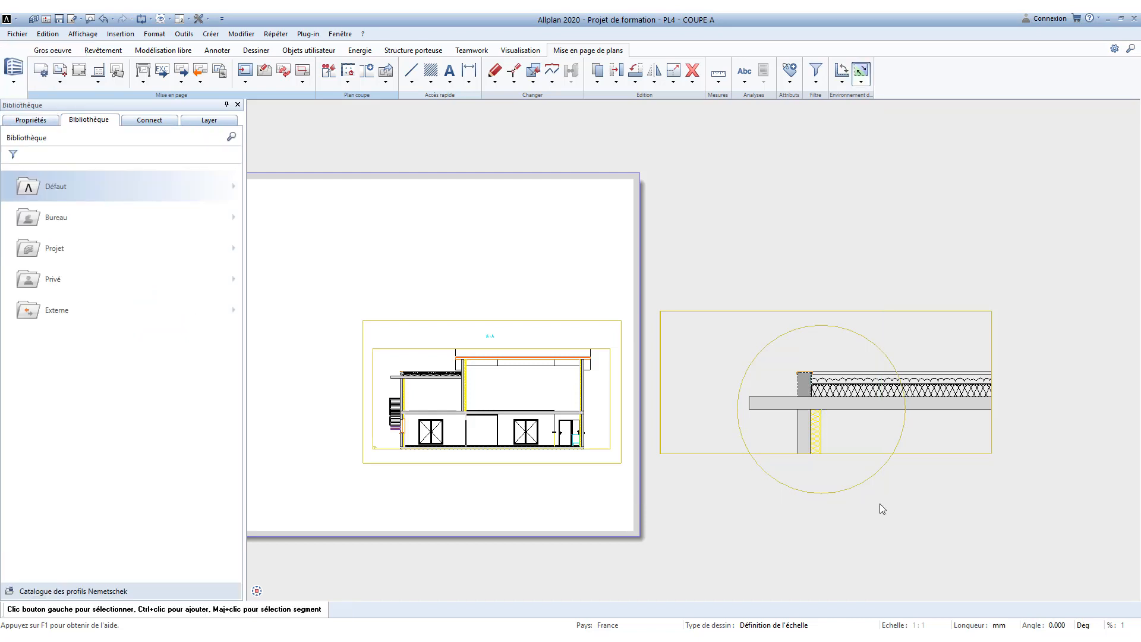
Step: Redefine the copied plan window's polygon from the drawn circle, using element-based input with surface search
{"action": "right_click", "coordinate": [954, 407]}
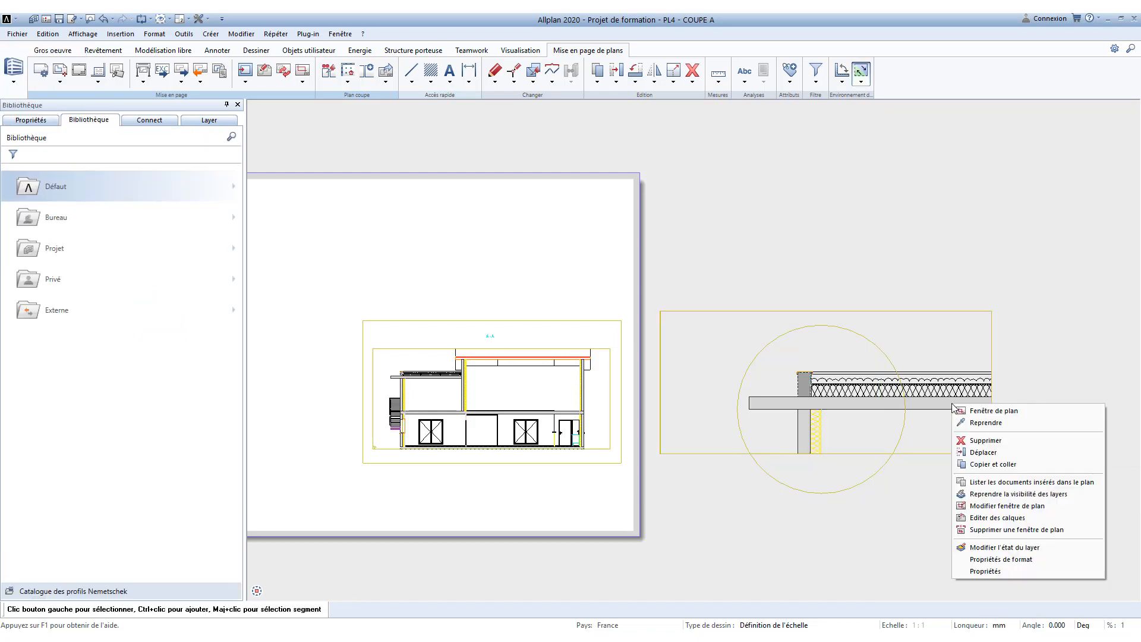
{"action": "right_click", "coordinate": [947, 410]}
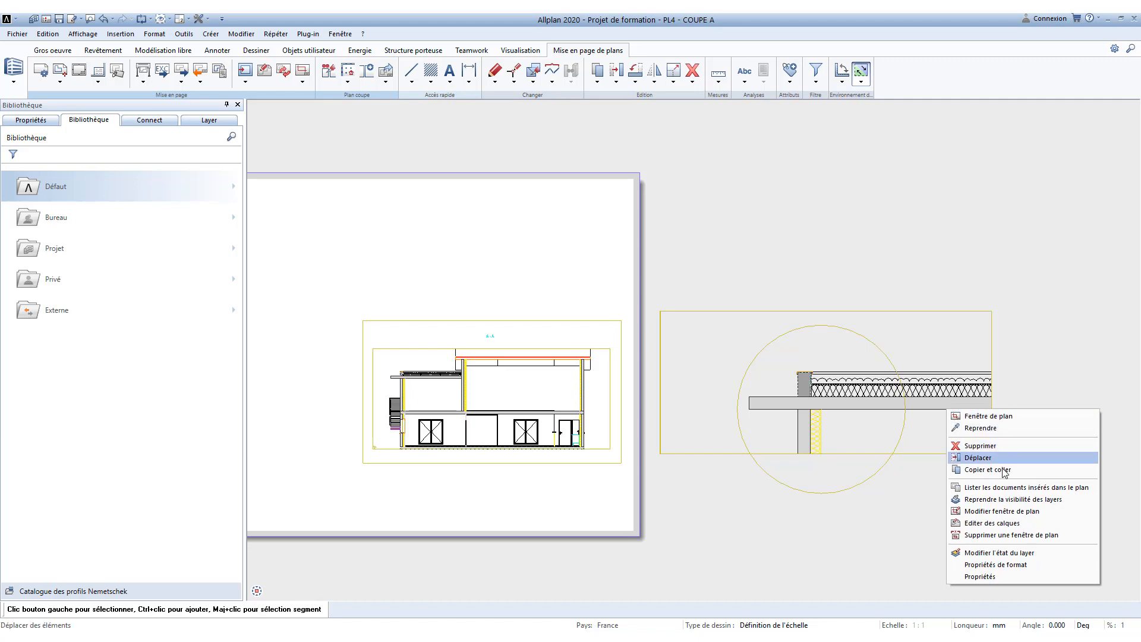
{"action": "left_click", "coordinate": [1004, 512]}
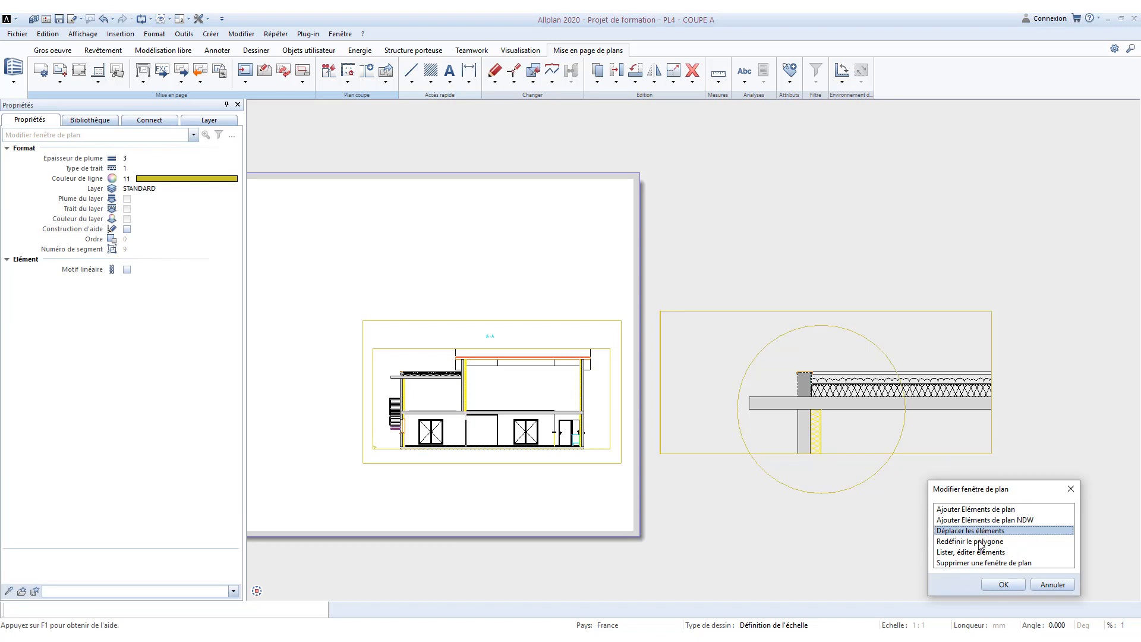
{"action": "left_click", "coordinate": [980, 543]}
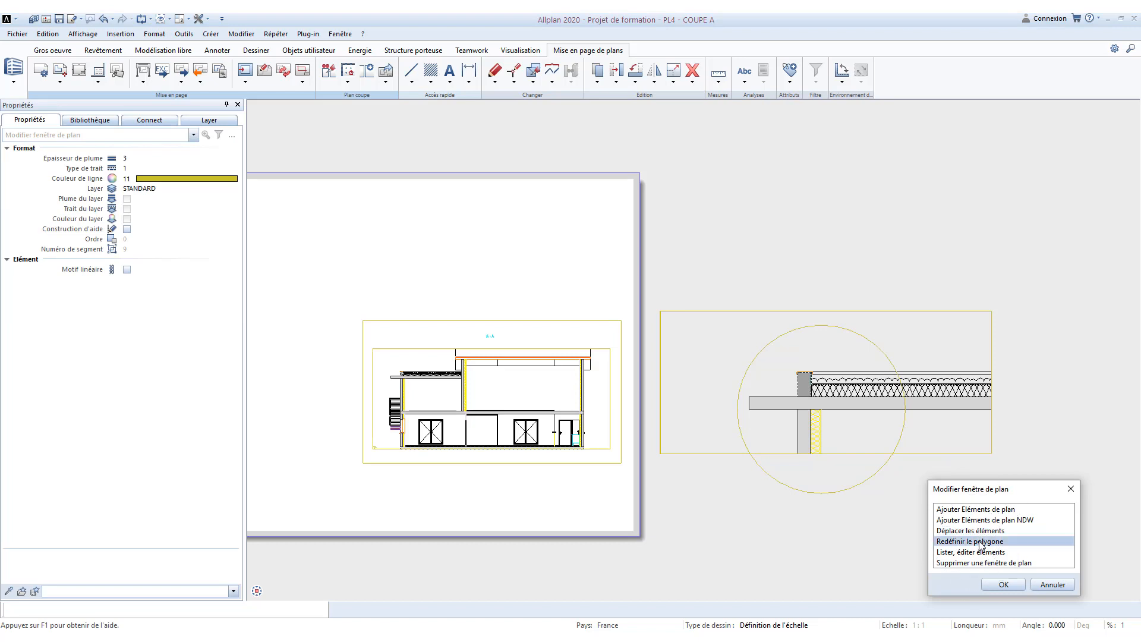
{"action": "left_click", "coordinate": [1001, 585]}
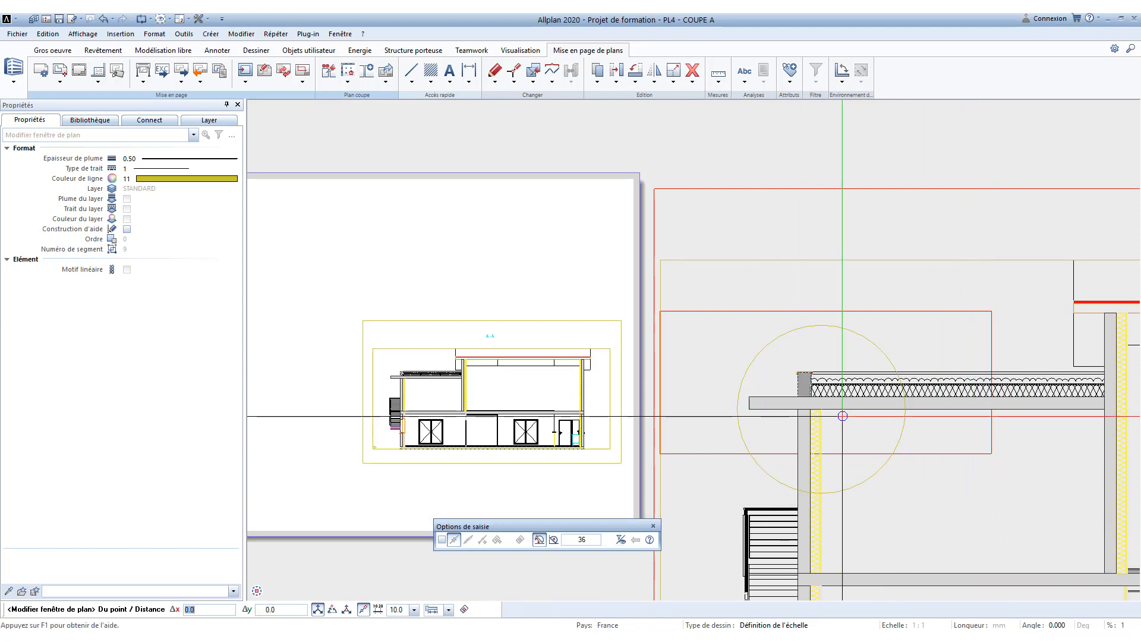
{"action": "left_click", "coordinate": [443, 539]}
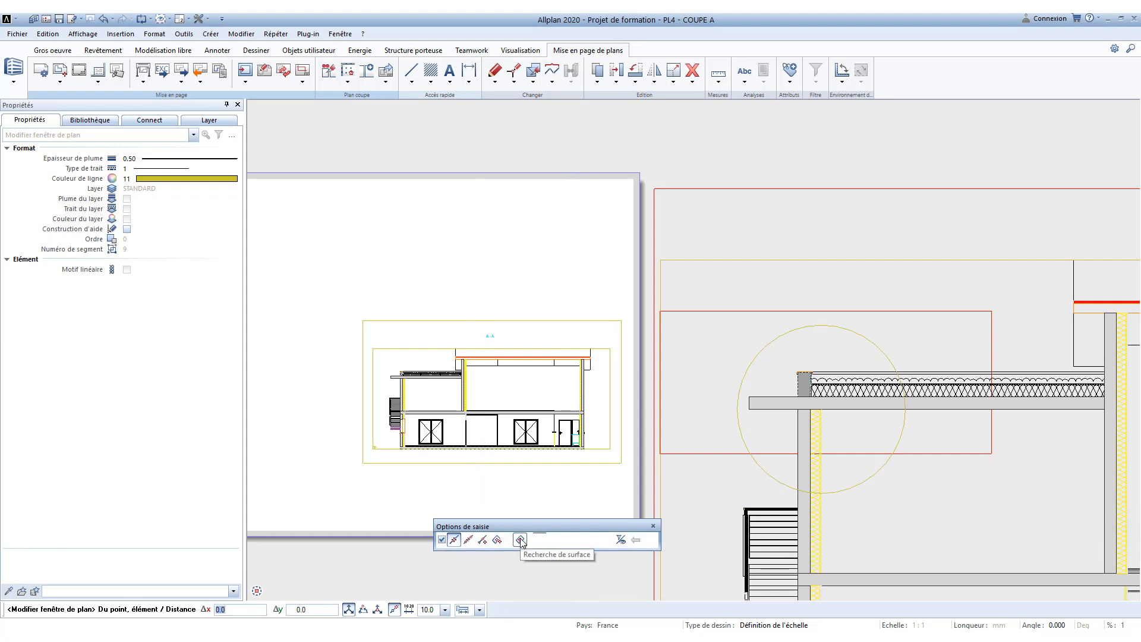
{"action": "left_click", "coordinate": [519, 540]}
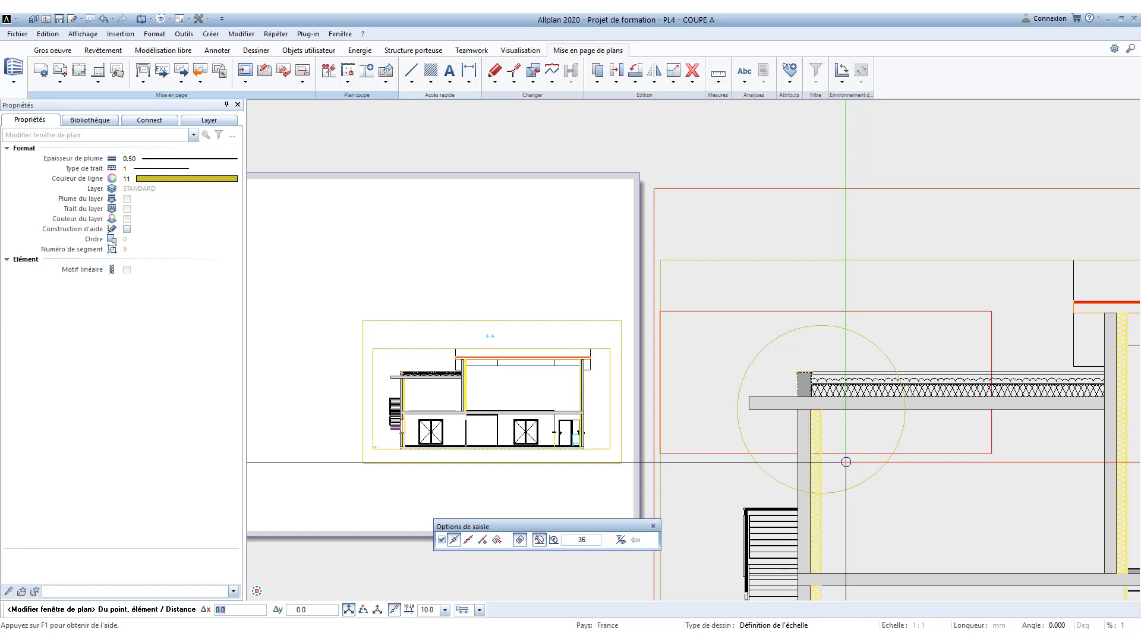
{"action": "left_click", "coordinate": [846, 462]}
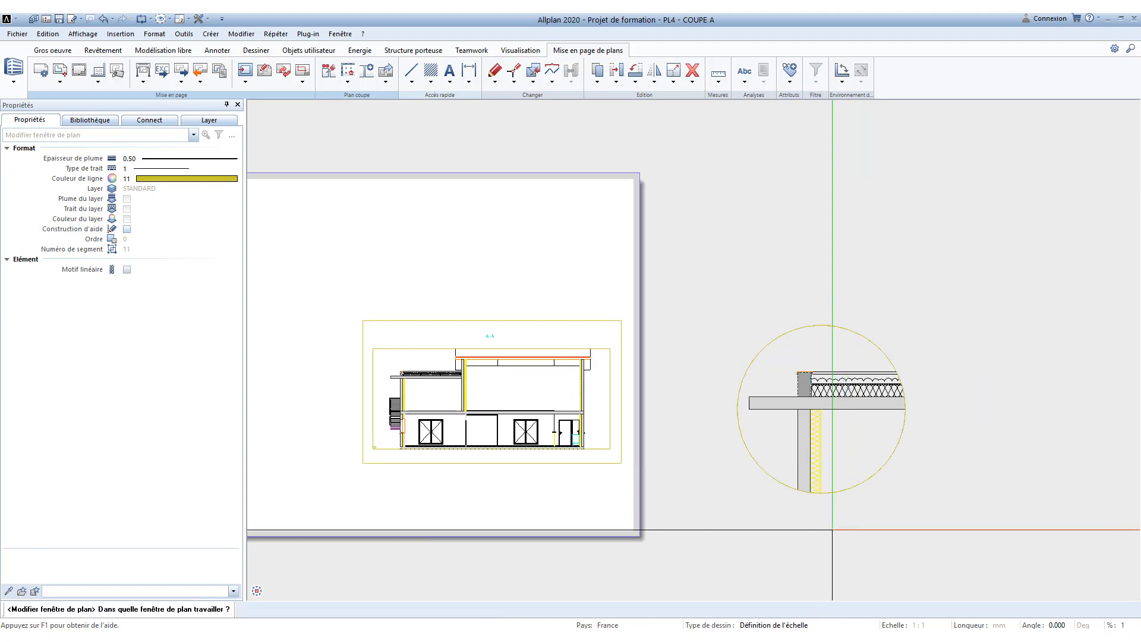
{"action": "key", "text": "Escape"}
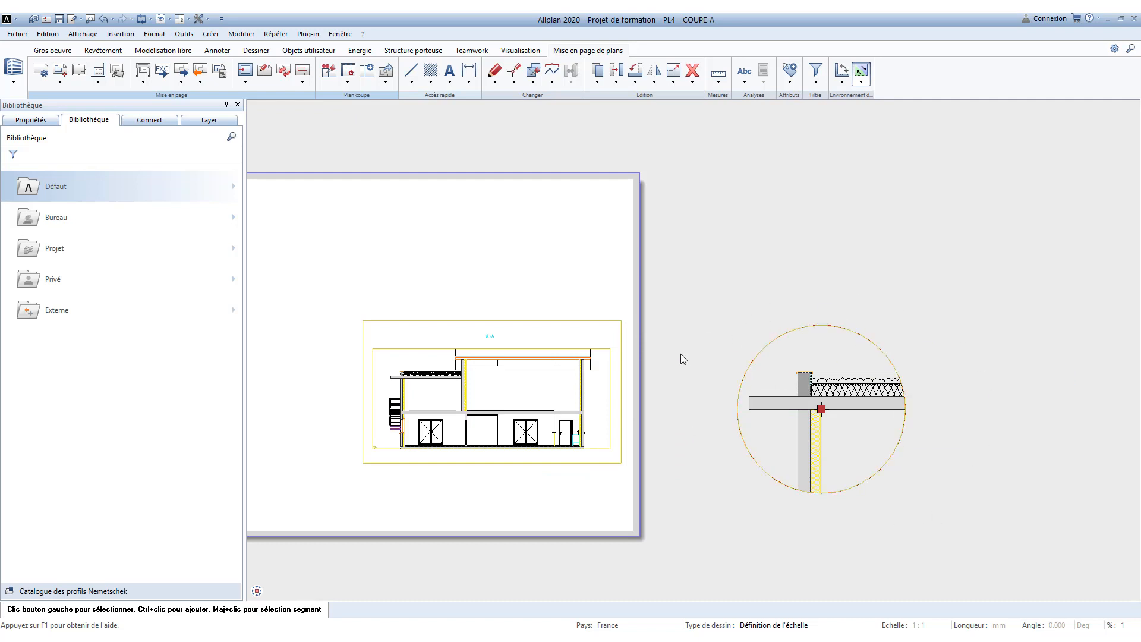
Step: Try moving the circular plan window to the right by its centre point, select the separate drawn circle, and undo the move
{"action": "left_click", "coordinate": [823, 414]}
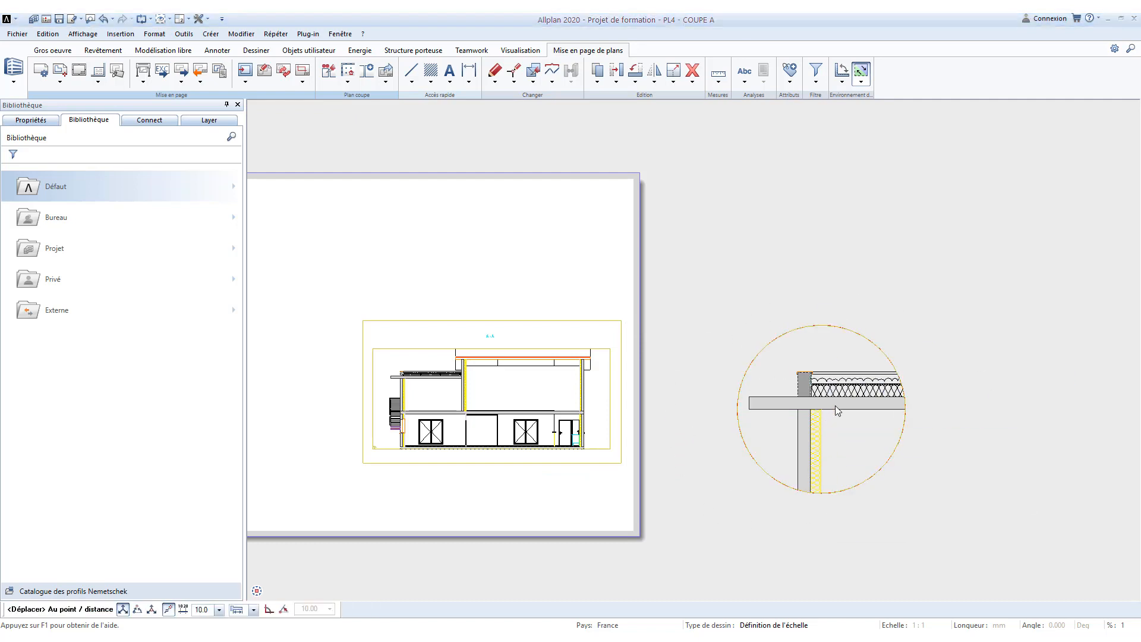
{"action": "left_click", "coordinate": [923, 394]}
{"action": "left_click", "coordinate": [791, 489]}
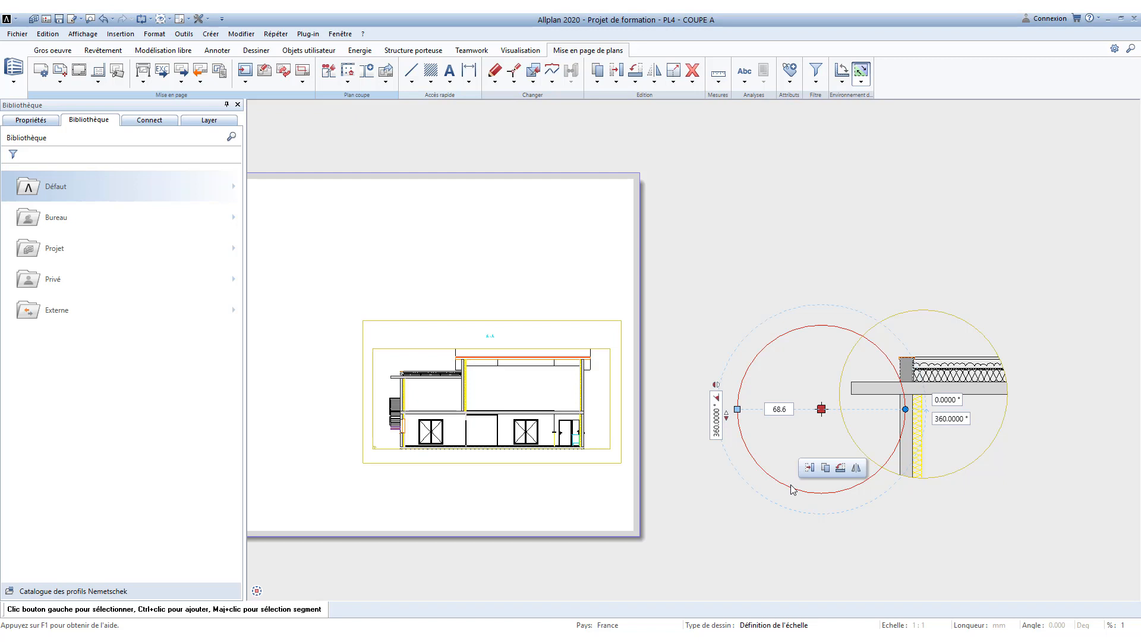
{"action": "key", "text": "ctrl+z"}
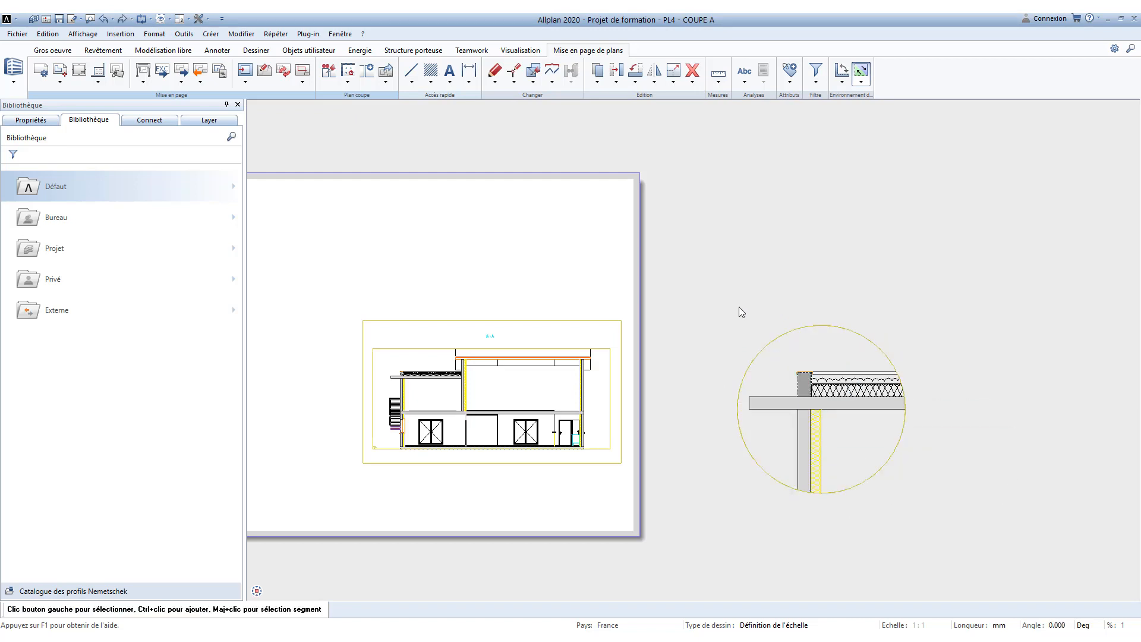
Step: Move the circular detail window together with its drawn circle by their centre point onto the sheet, above and left of the Coupe A window
{"action": "left_click_drag", "start_coordinate": [732, 303], "coordinate": [952, 573]}
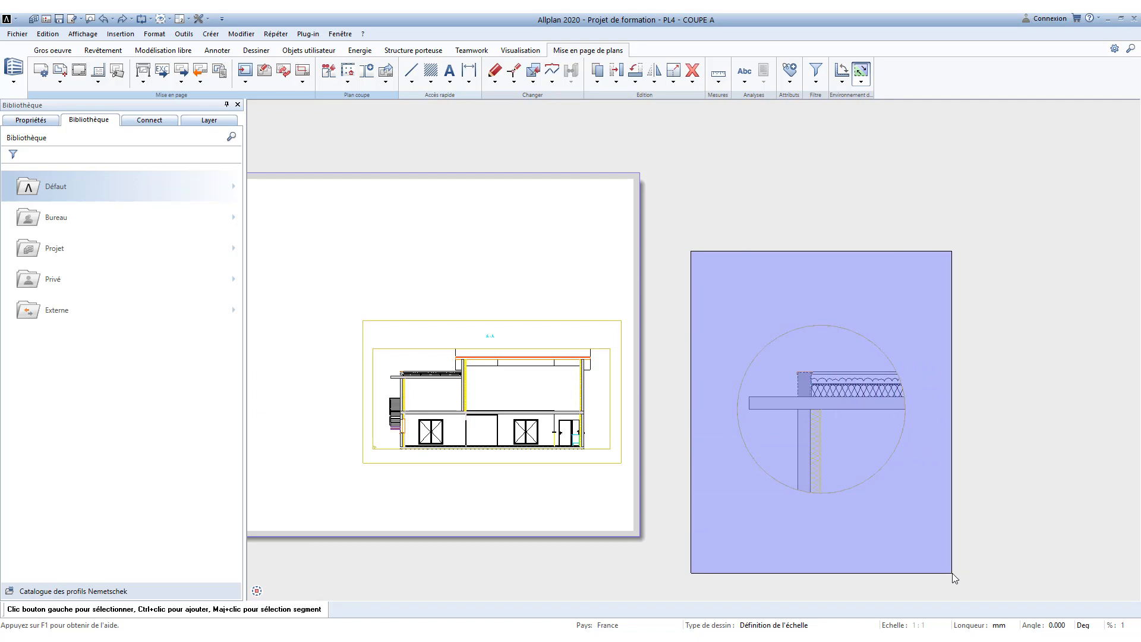
{"action": "left_click_drag", "start_coordinate": [951, 574], "coordinate": [952, 573]}
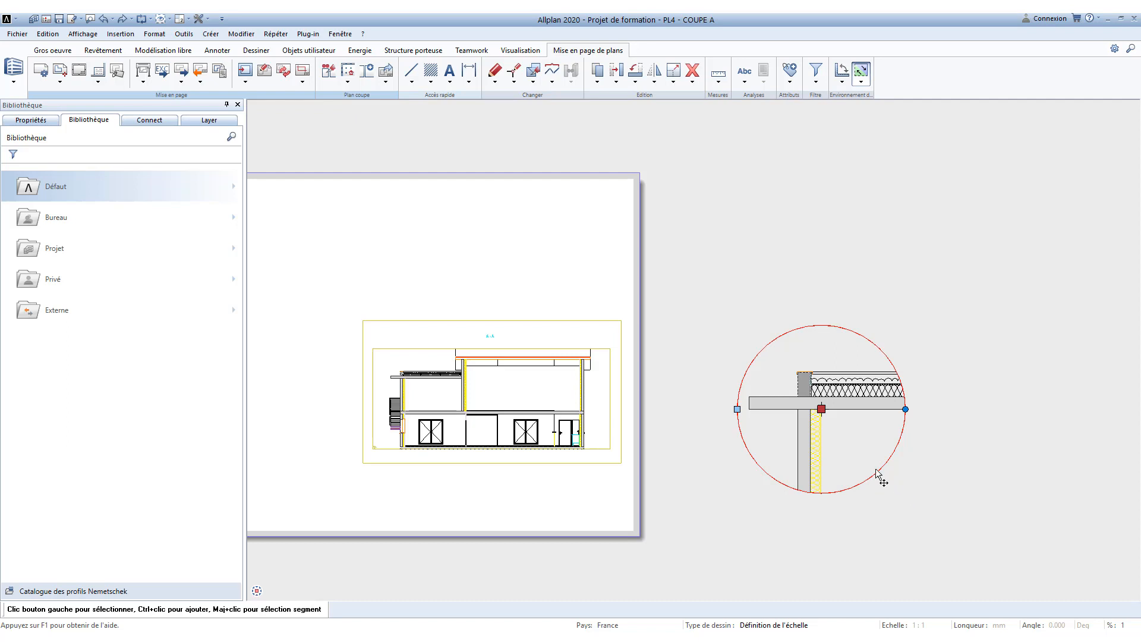
{"action": "left_click", "coordinate": [821, 409]}
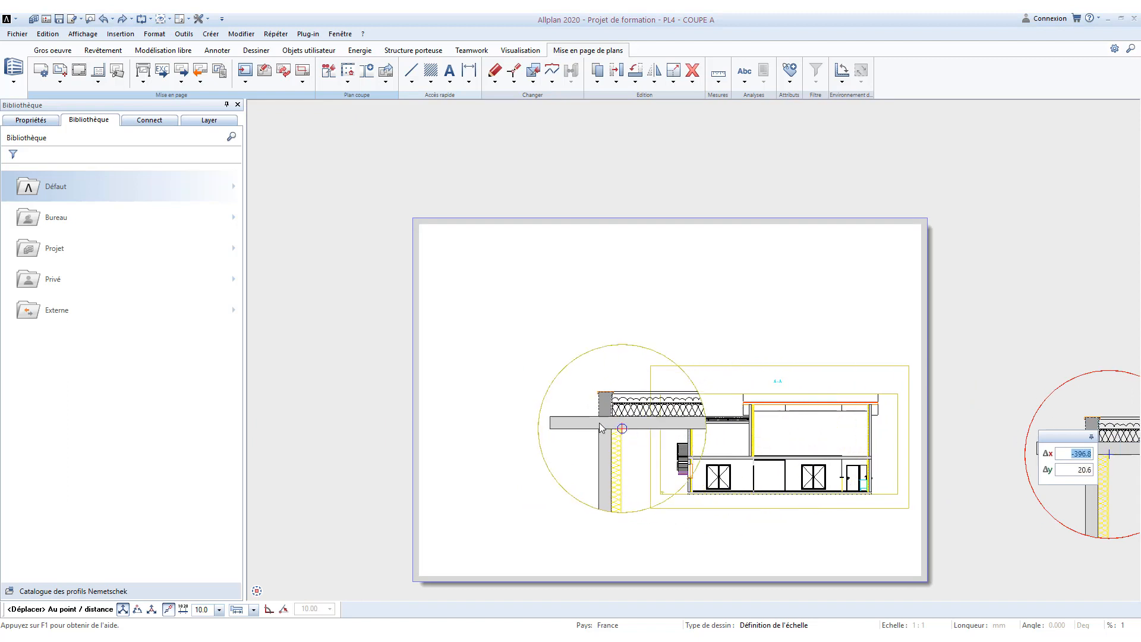
{"action": "left_click", "coordinate": [535, 360]}
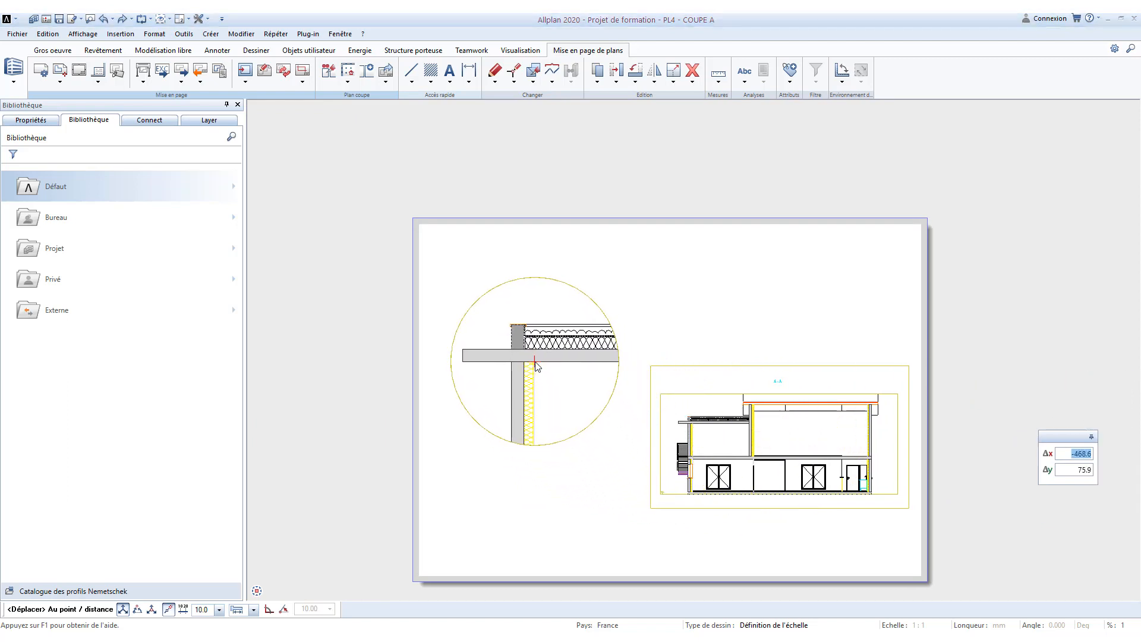
{"action": "key", "text": "Escape"}
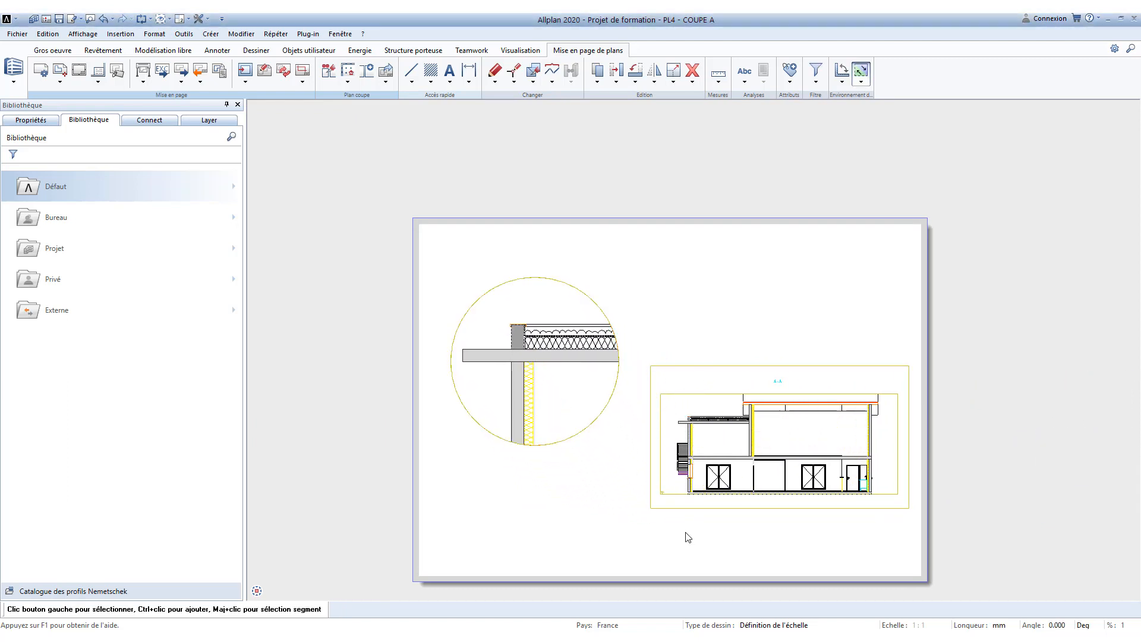
Step: Redefine the circular detail window's Coupe A element with line type 1 and colour 1 (black), and apply the changes
{"action": "scroll", "coordinate": [598, 474], "scroll_direction": "up", "scroll_amount": 2}
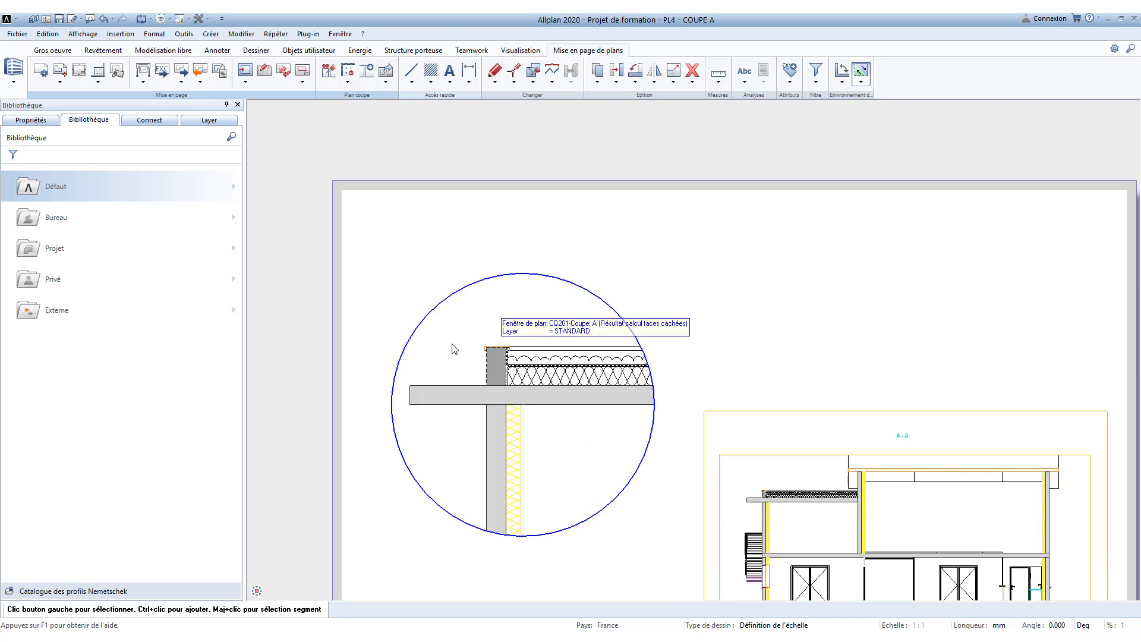
{"action": "scroll", "coordinate": [453, 349], "scroll_direction": "up", "scroll_amount": 4}
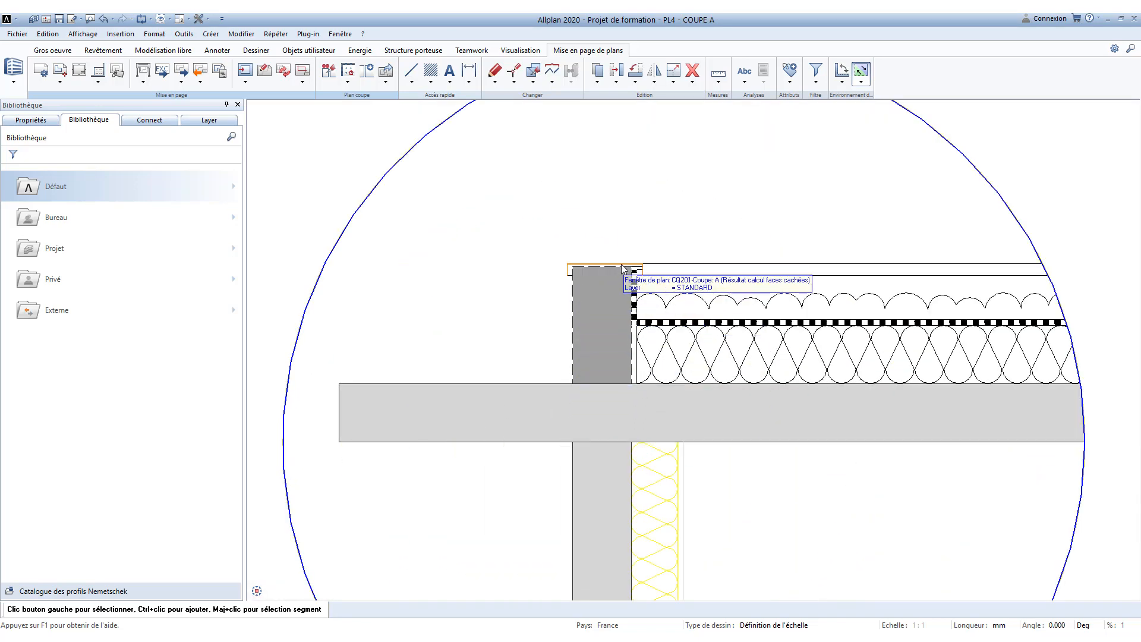
{"action": "scroll", "coordinate": [516, 406], "scroll_direction": "down", "scroll_amount": 3}
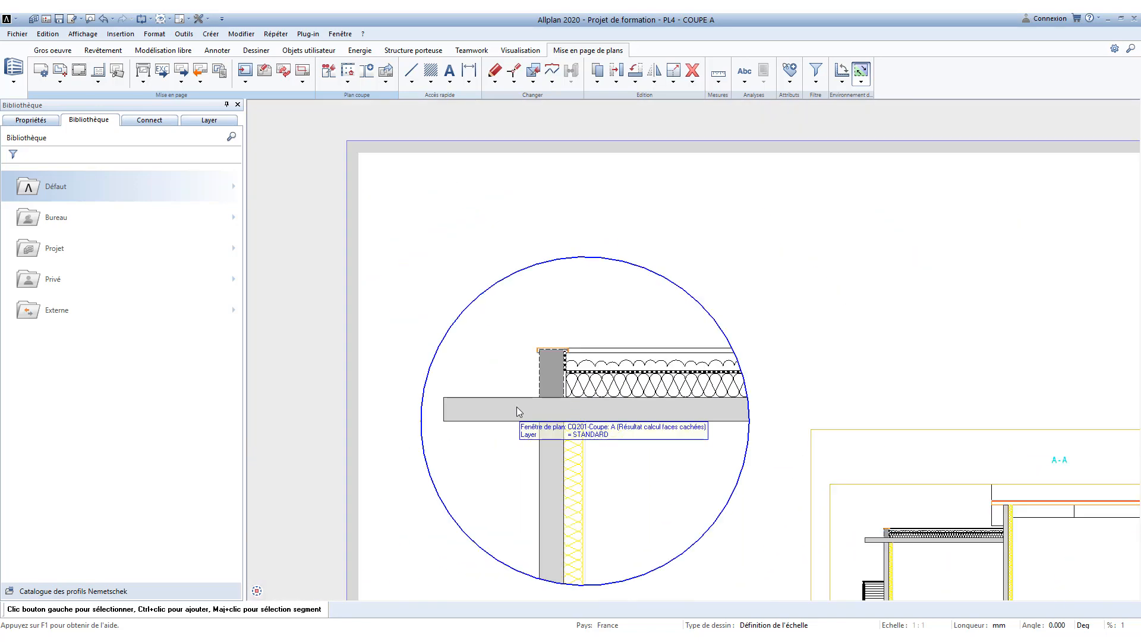
{"action": "double_click", "coordinate": [642, 477]}
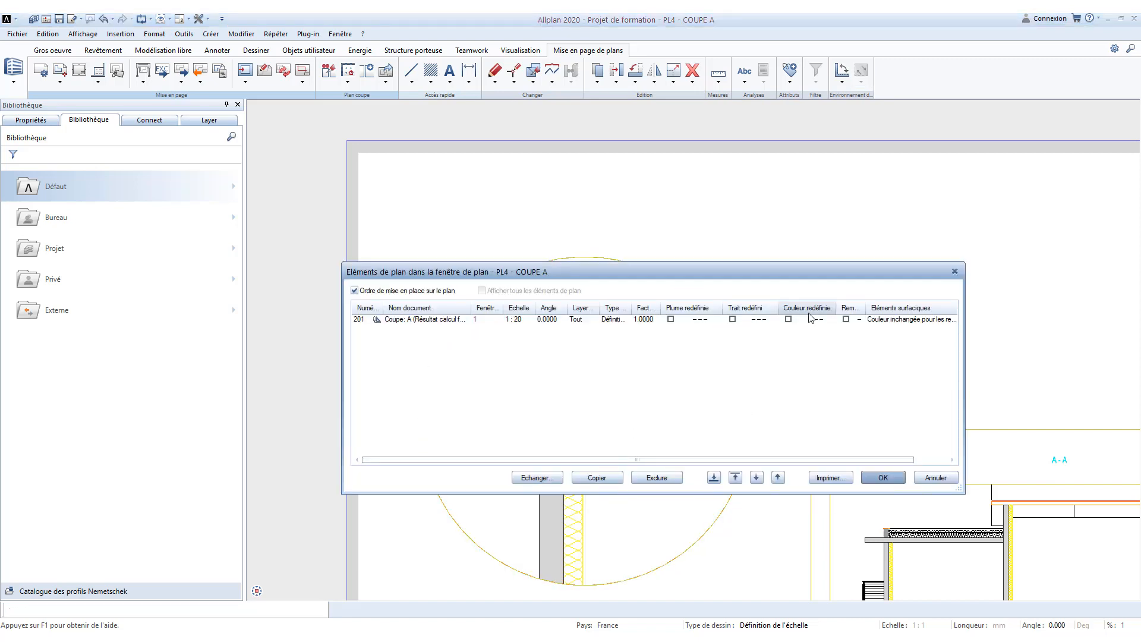
{"action": "left_click", "coordinate": [790, 322]}
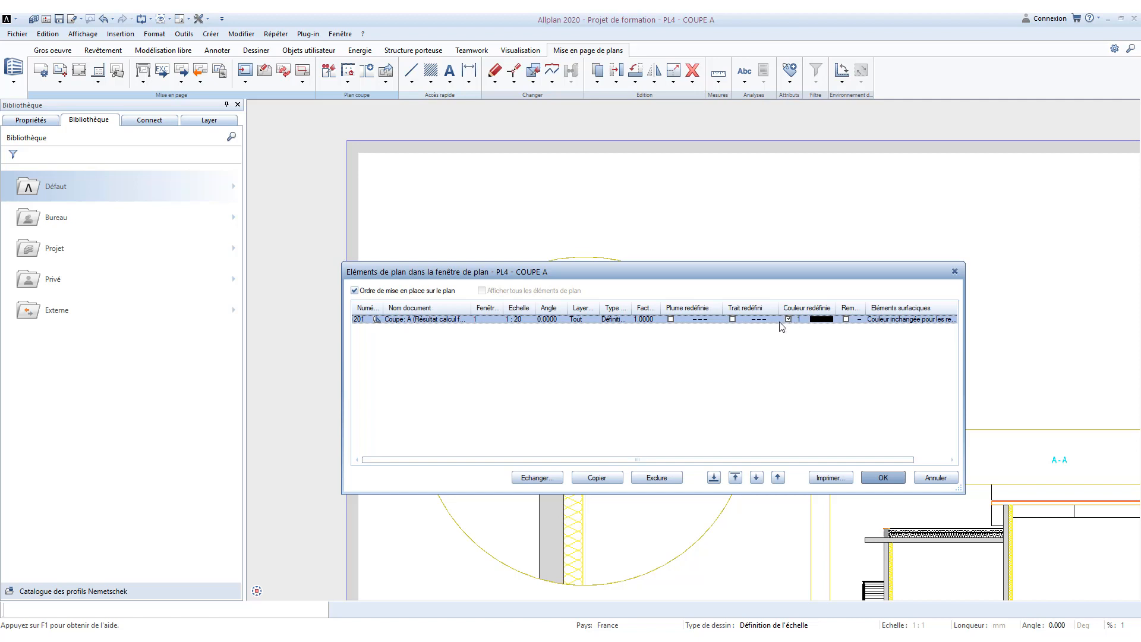
{"action": "left_click", "coordinate": [733, 319]}
{"action": "left_click", "coordinate": [766, 321]}
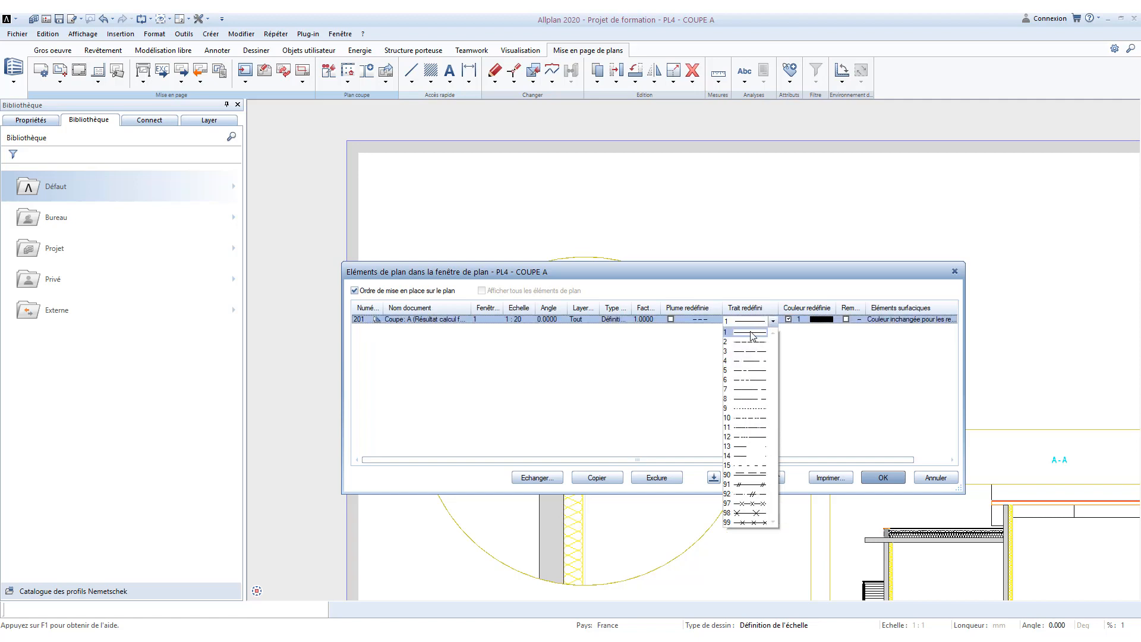
{"action": "left_click", "coordinate": [752, 335]}
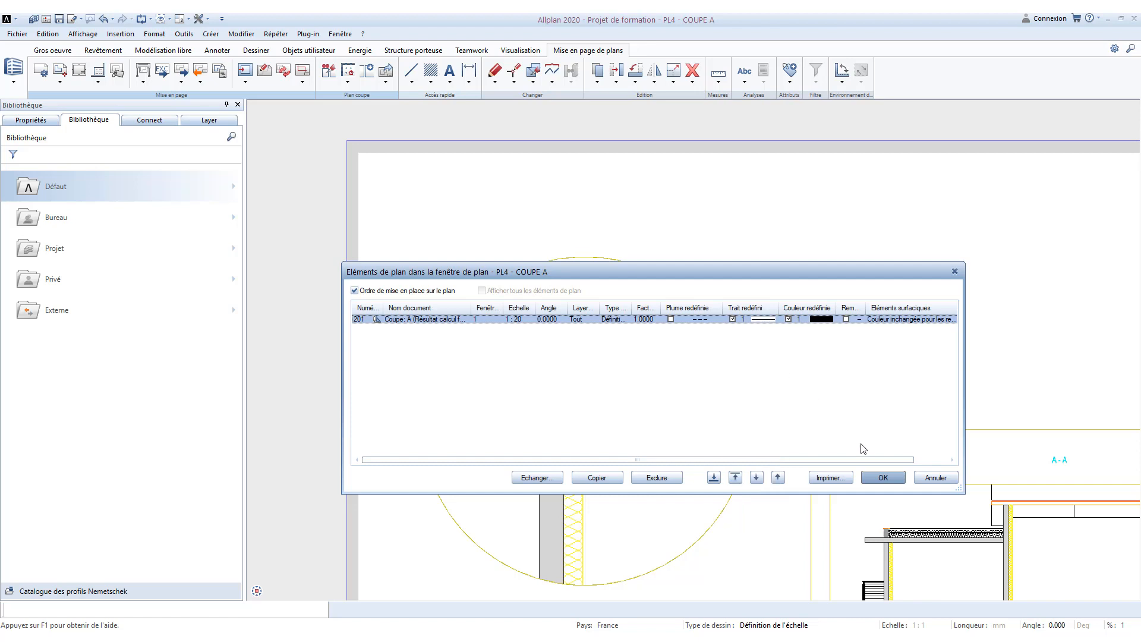
{"action": "left_click", "coordinate": [671, 320]}
{"action": "left_click", "coordinate": [888, 480]}
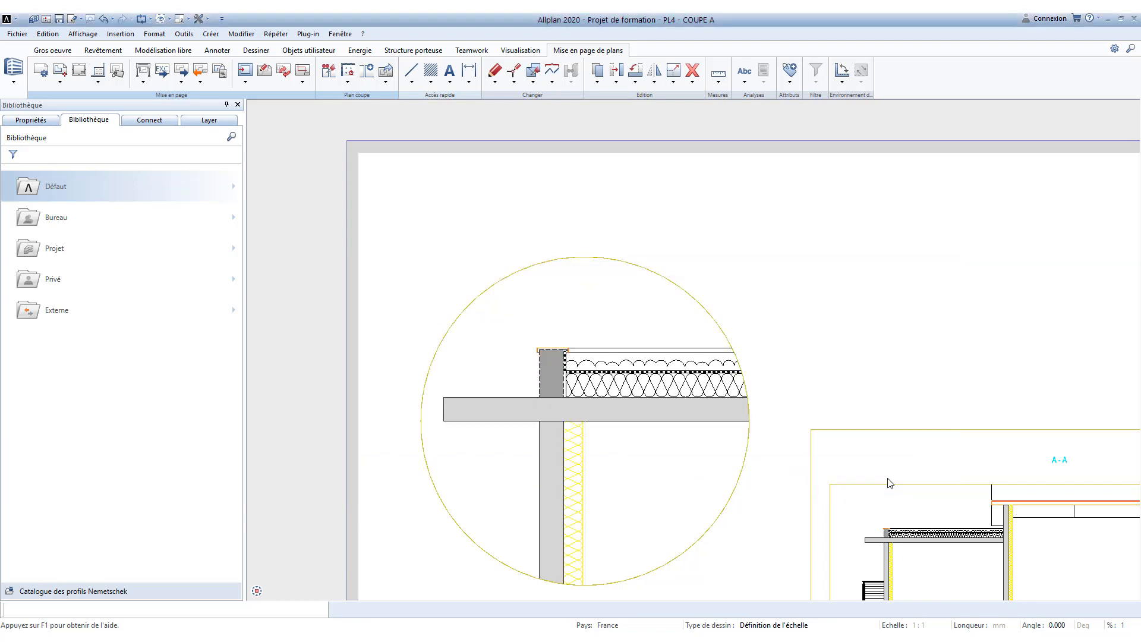
Step: Redefine the line colour of the Coupe A element in the 1:100 section window as black and apply it
{"action": "scroll", "coordinate": [879, 460], "scroll_direction": "down", "scroll_amount": 6}
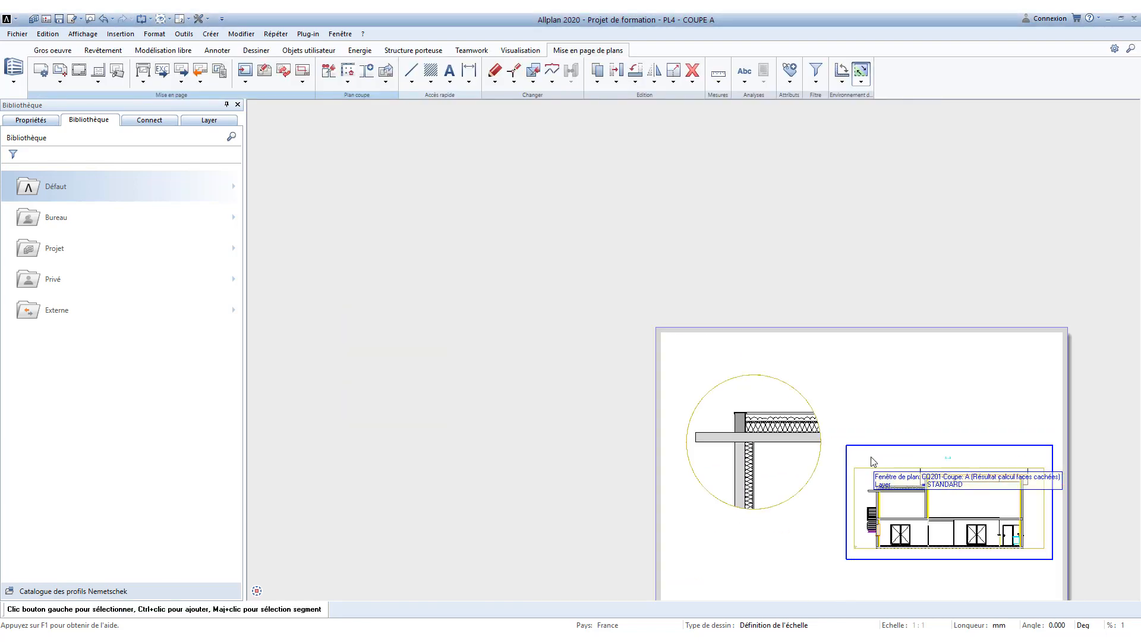
{"action": "middle_click_drag", "start_coordinate": [882, 560], "coordinate": [703, 499]}
{"action": "scroll", "coordinate": [775, 454], "scroll_direction": "up", "scroll_amount": 3}
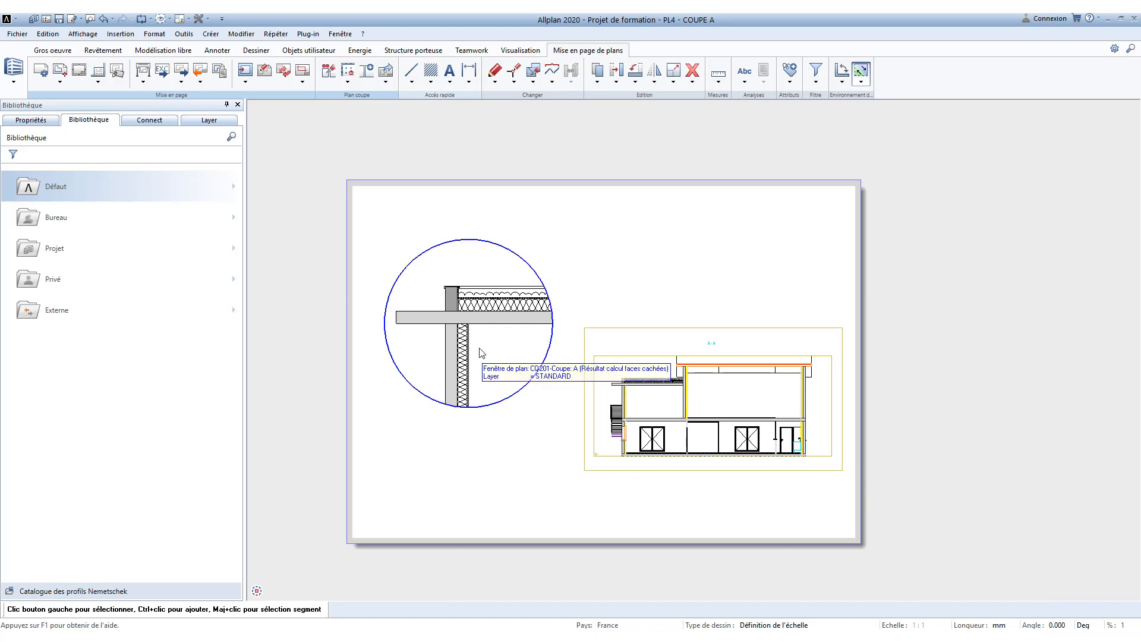
{"action": "left_click", "coordinate": [707, 414]}
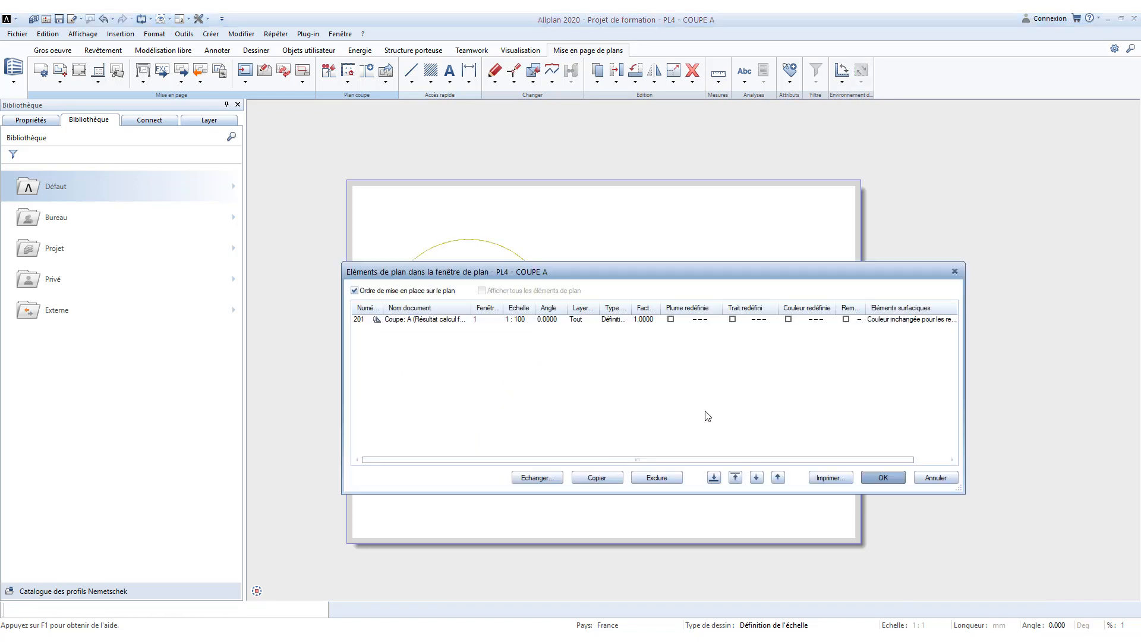
{"action": "left_click", "coordinate": [787, 320]}
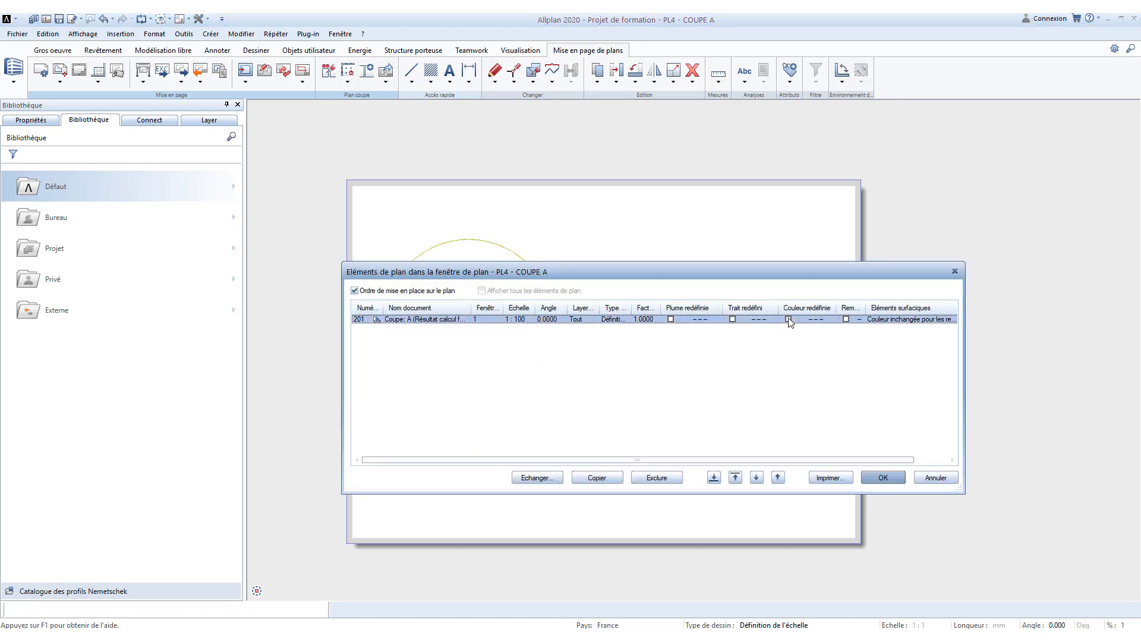
{"action": "left_click", "coordinate": [871, 477]}
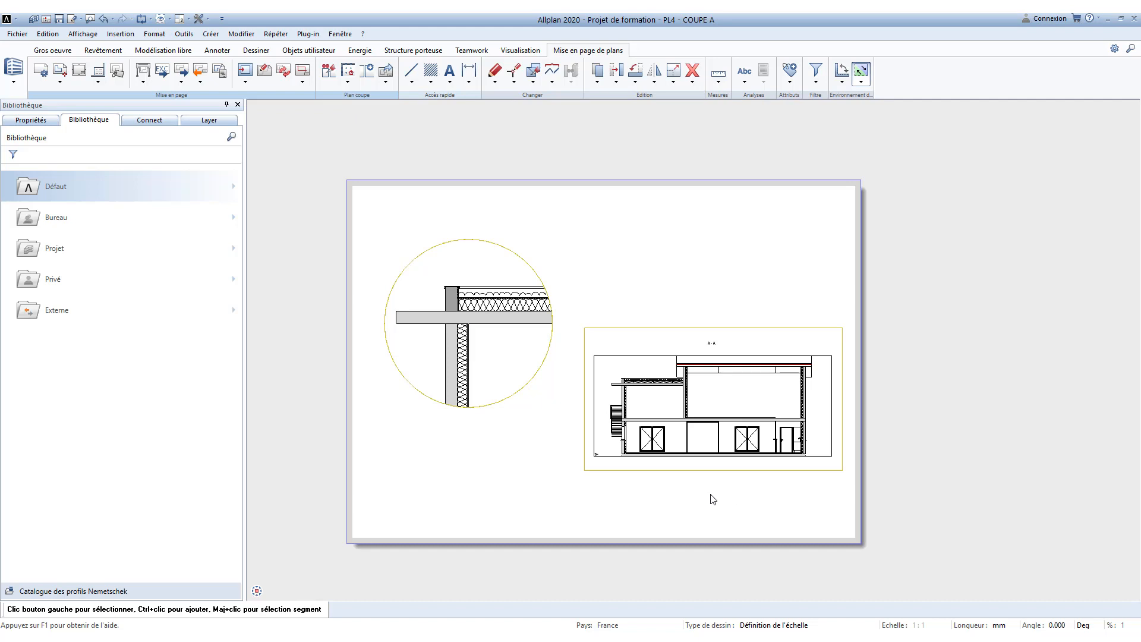
Step: Return from plan layout to the drawing files, open the project's building structure, and name drawing file 5 CARTOUCHE
{"action": "left_click", "coordinate": [53, 52]}
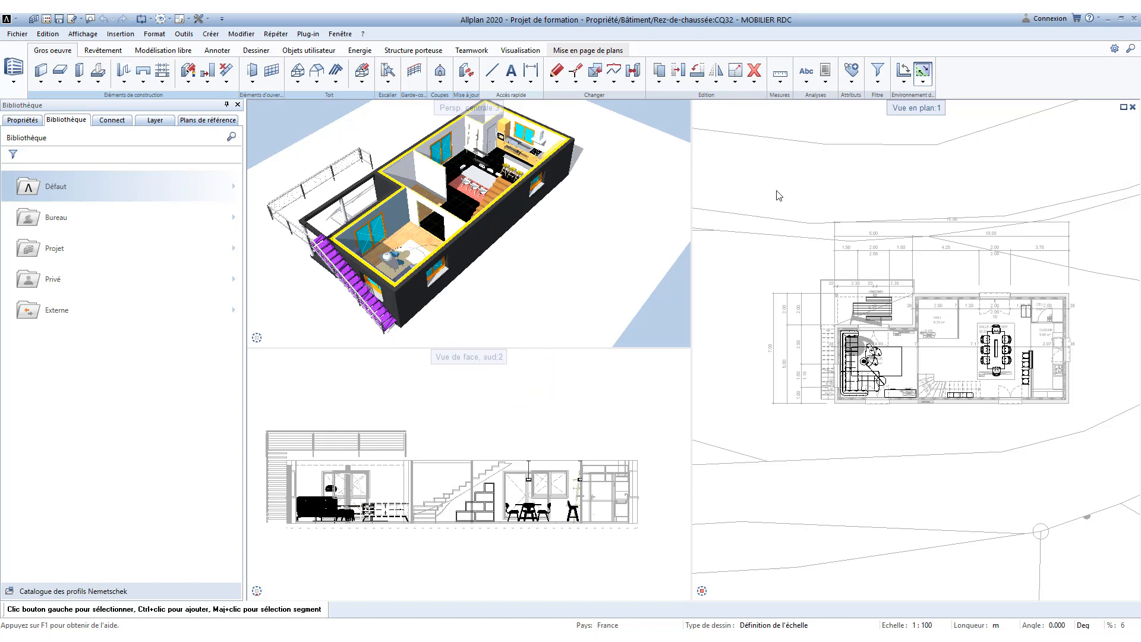
{"action": "key", "text": "F2"}
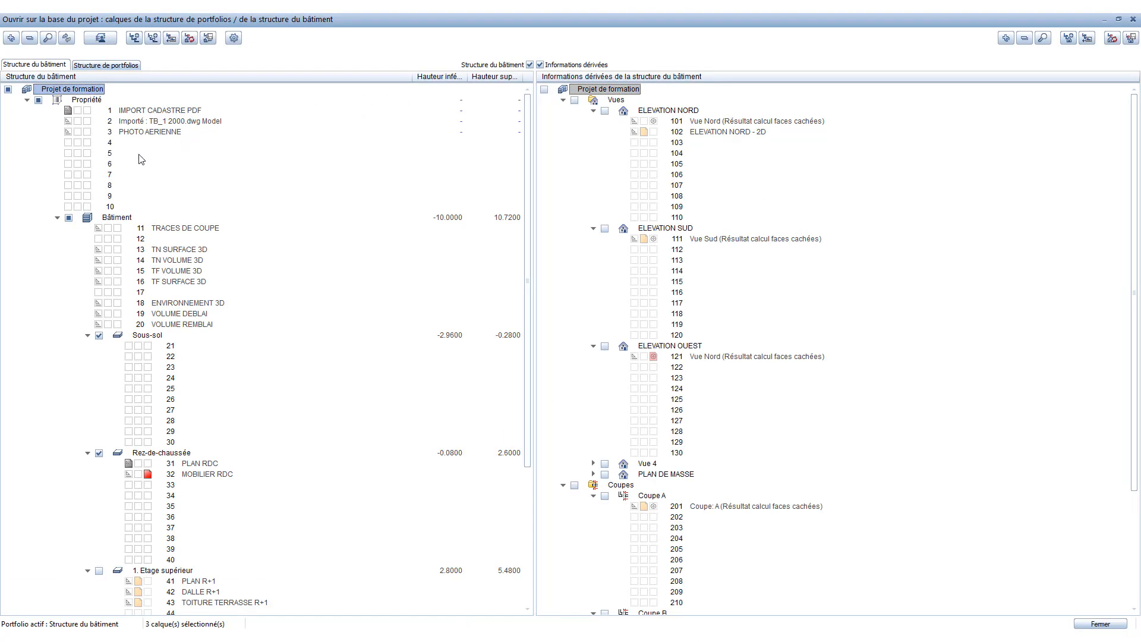
{"action": "right_click", "coordinate": [109, 154]}
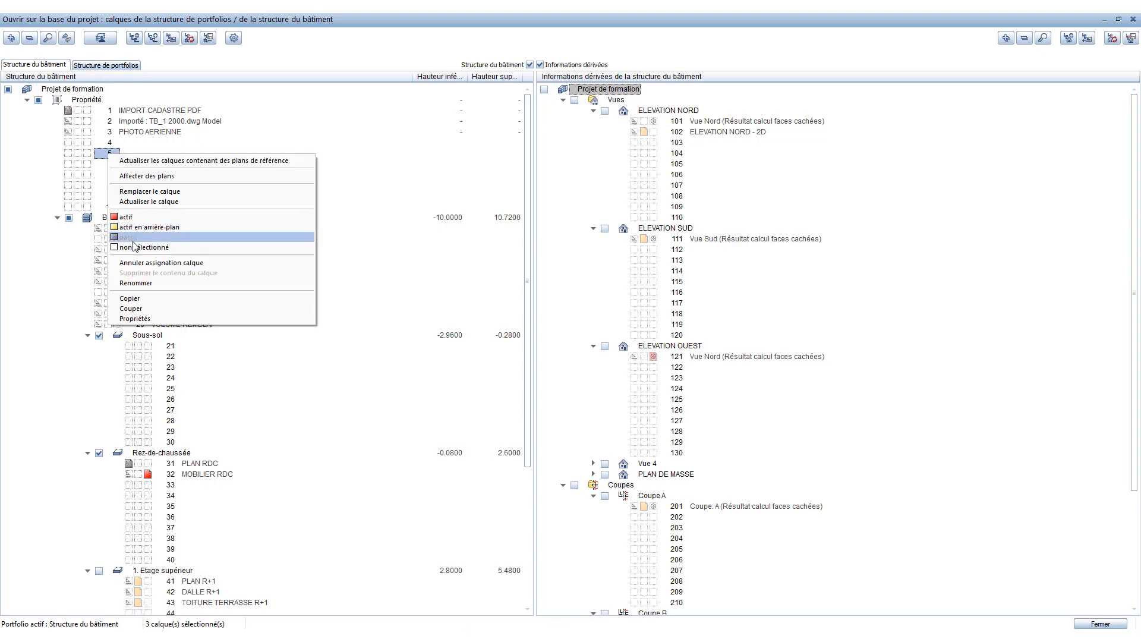
{"action": "left_click", "coordinate": [132, 282]}
{"action": "type", "text": "CARTOUCHE"}
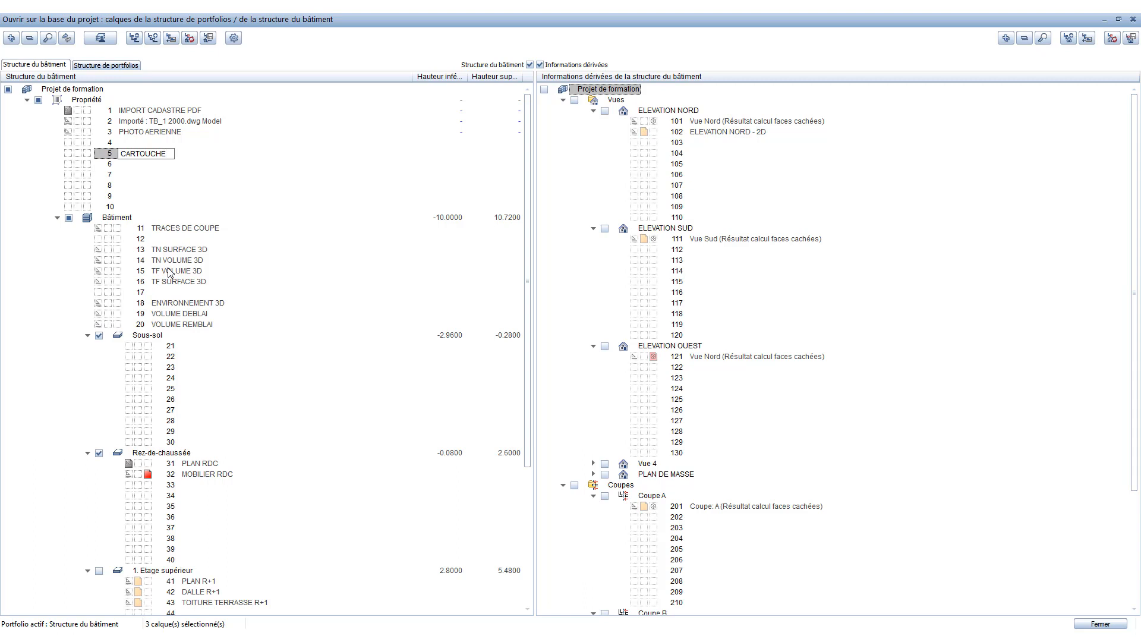
{"action": "key", "text": "Return"}
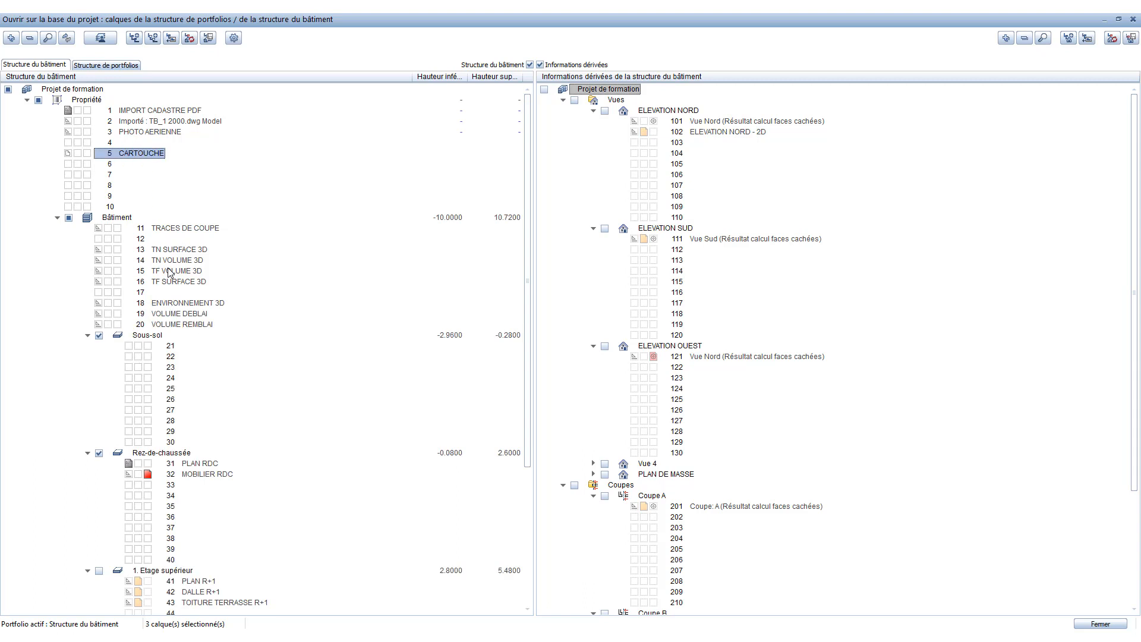
Step: Make the CARTOUCHE drawing file active, deselect the Bâtiment structure level and IMPORT CADASTRE PDF, and close the structure dialog
{"action": "left_click", "coordinate": [88, 154]}
{"action": "left_click", "coordinate": [68, 219]}
{"action": "left_click", "coordinate": [68, 219]}
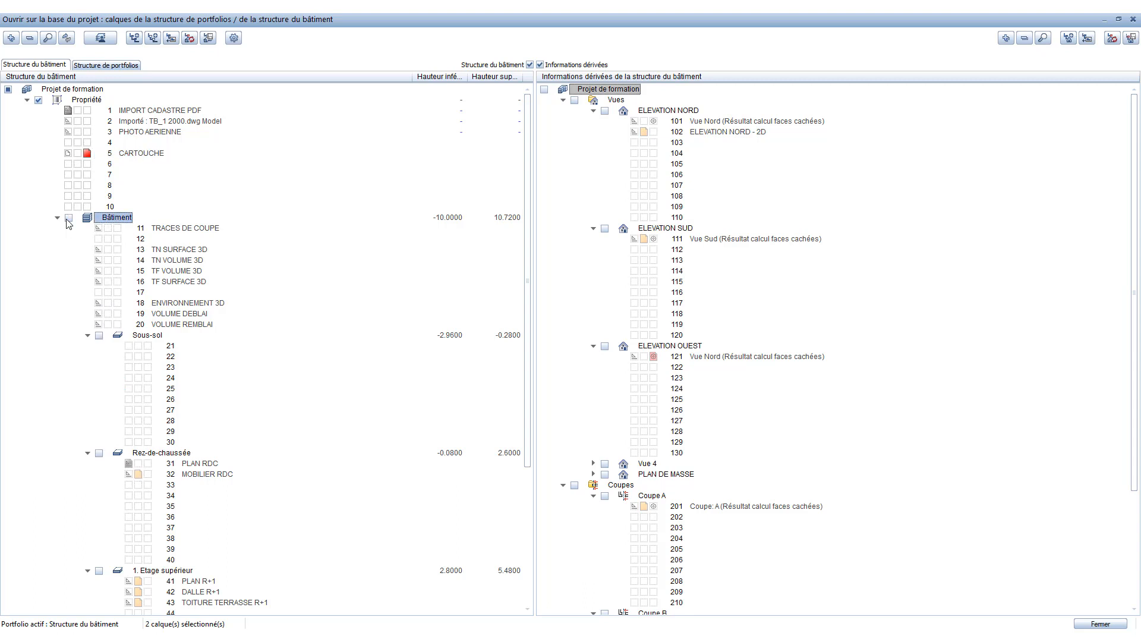
{"action": "left_click", "coordinate": [119, 155]}
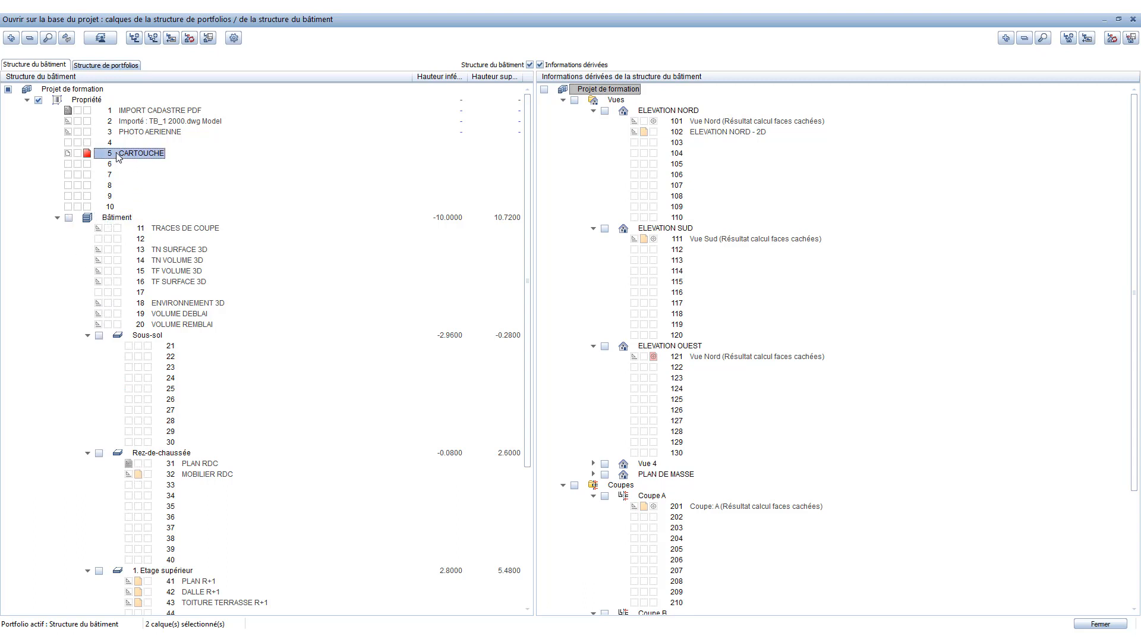
{"action": "left_click", "coordinate": [70, 111]}
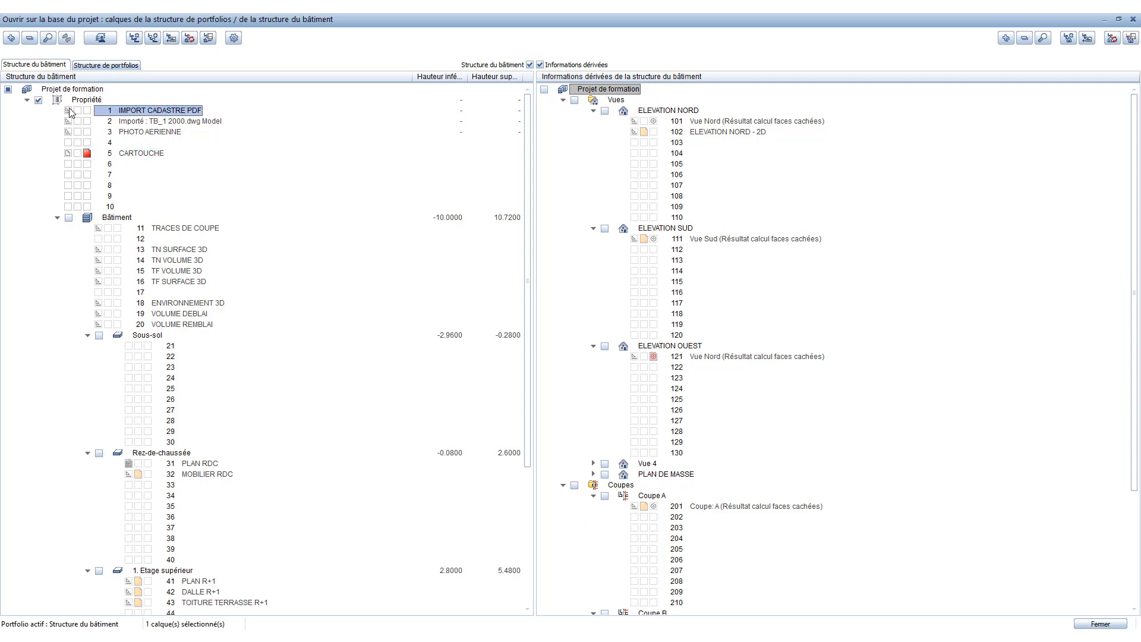
{"action": "scroll", "coordinate": [907, 534], "scroll_direction": "down", "scroll_amount": 3}
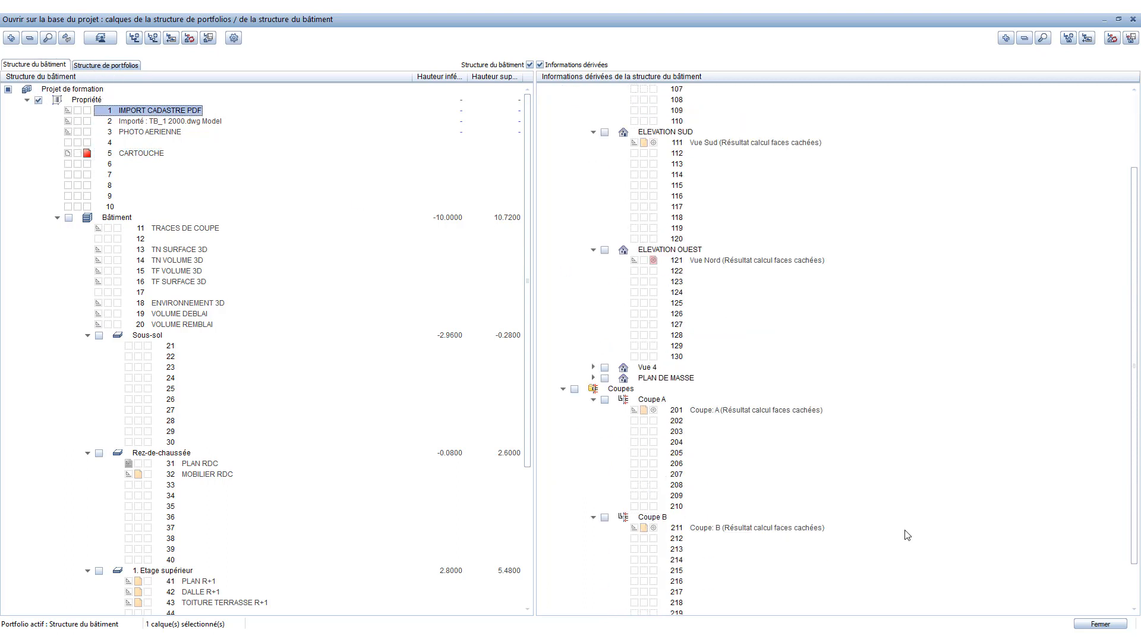
{"action": "left_click", "coordinate": [1108, 623]}
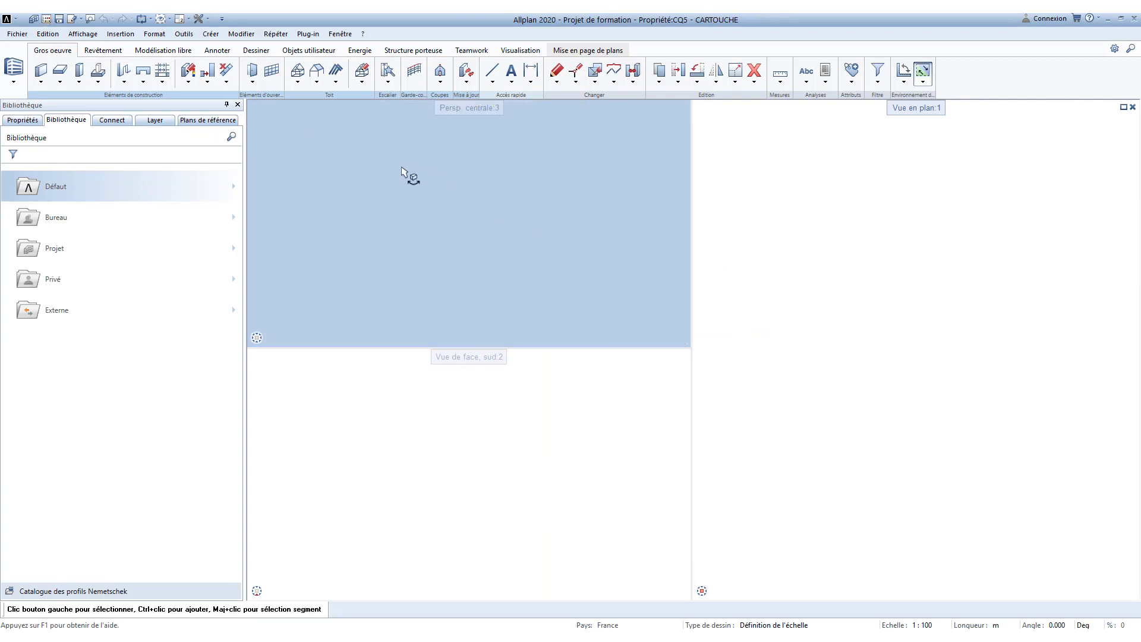
Step: Draw an A3 outline rectangle 0.42 m wide and 0.297 m high in the plan view, using line colour 1 (black)
{"action": "left_click", "coordinate": [259, 50]}
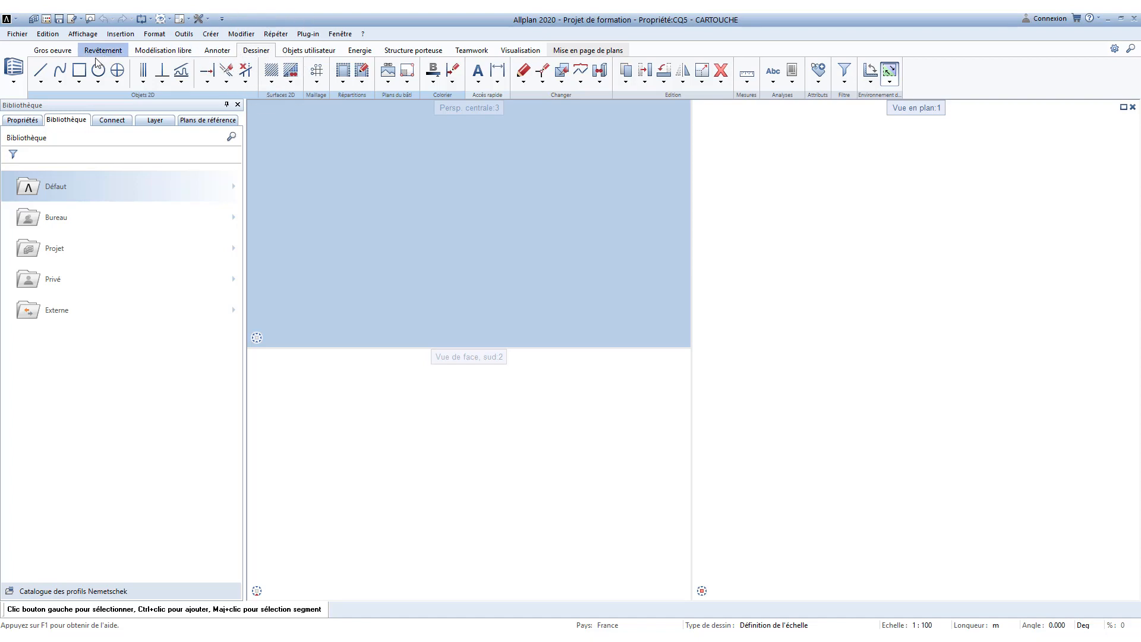
{"action": "left_click", "coordinate": [79, 70]}
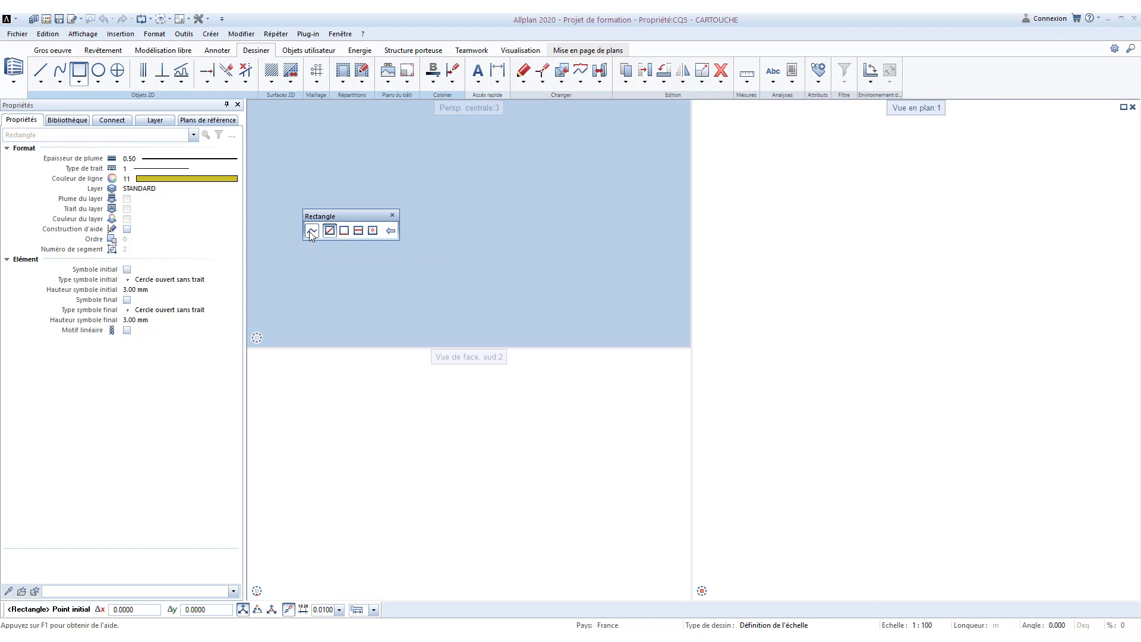
{"action": "left_click", "coordinate": [344, 231]}
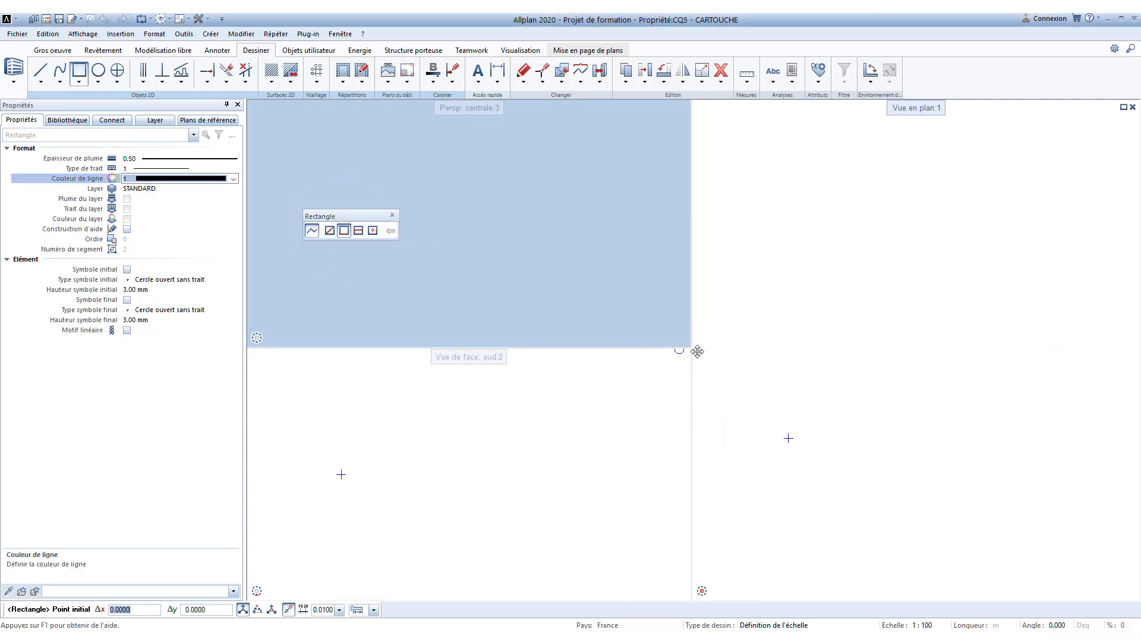
{"action": "left_click", "coordinate": [787, 438]}
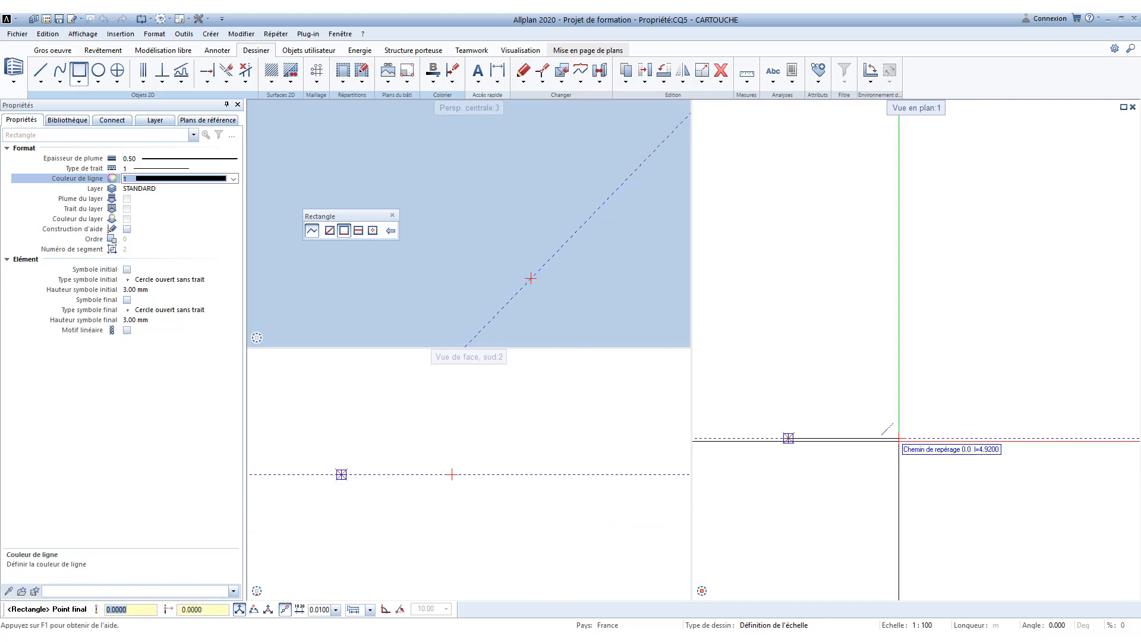
{"action": "type", "text": "0.42"}
{"action": "key", "text": "Return"}
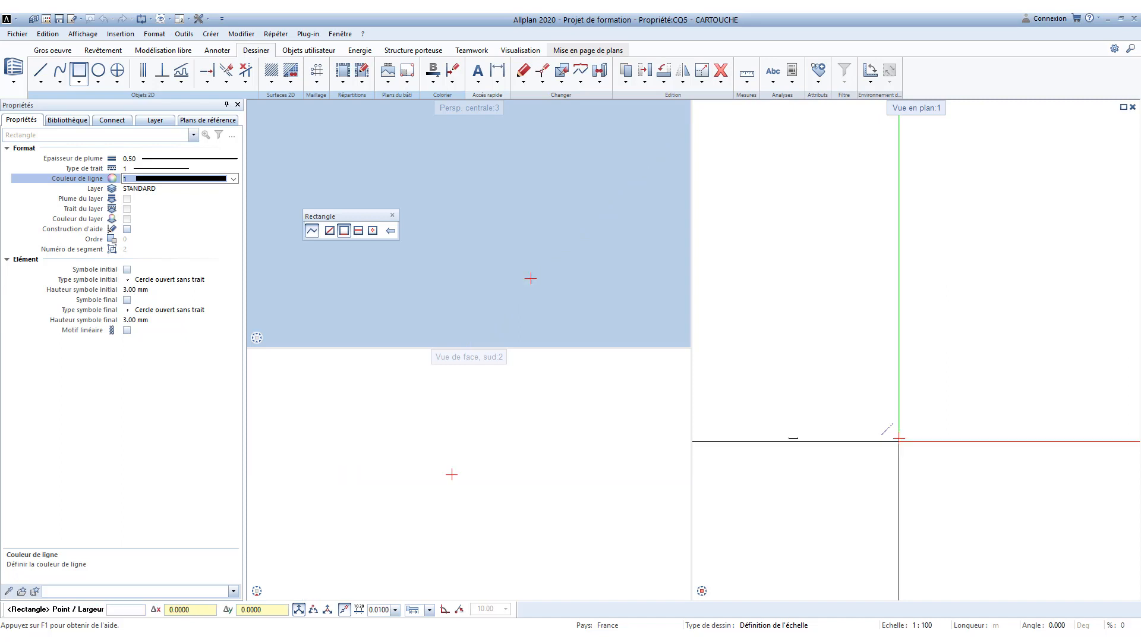
{"action": "scroll", "coordinate": [792, 439], "scroll_direction": "up", "scroll_amount": 5}
{"action": "middle_click_drag", "start_coordinate": [792, 444], "coordinate": [918, 430]}
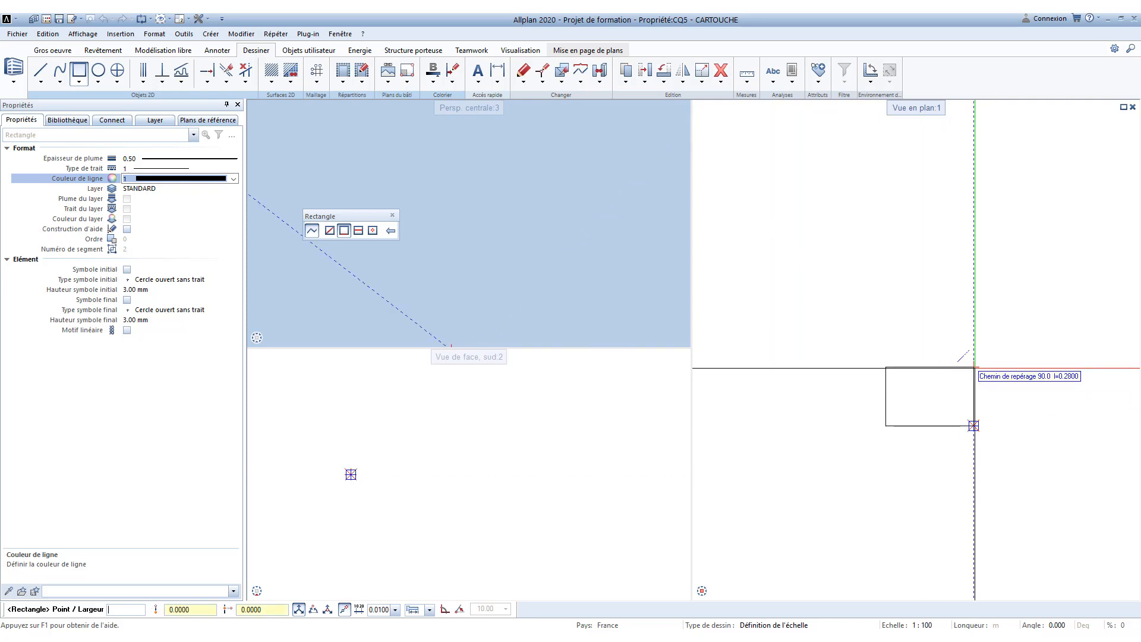
{"action": "type", "text": "0.297"}
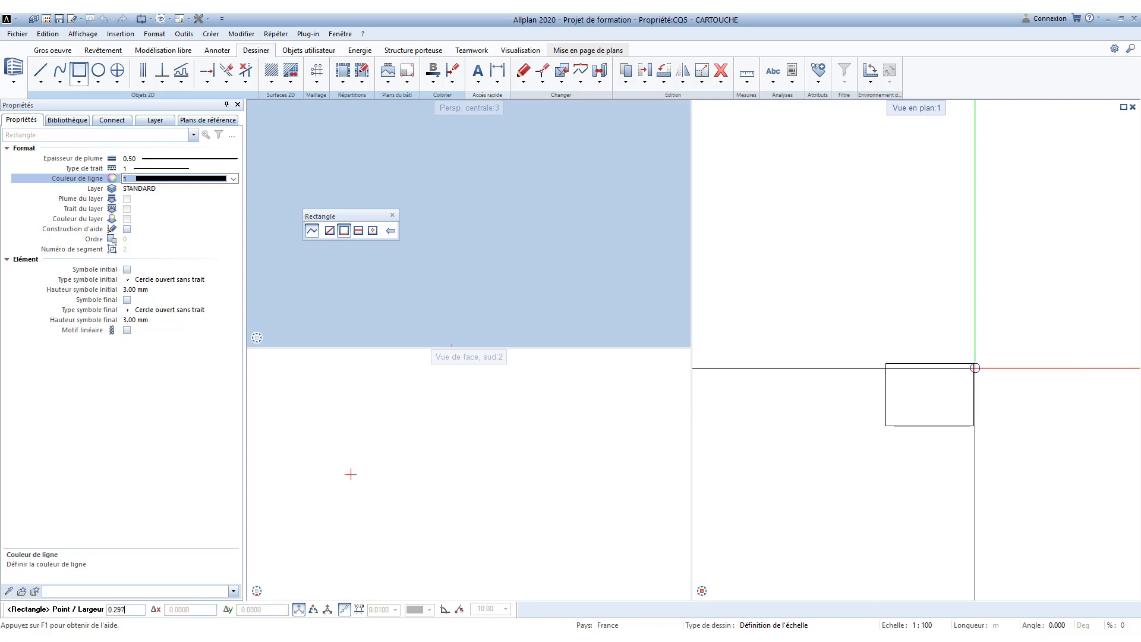
{"action": "key", "text": "Return"}
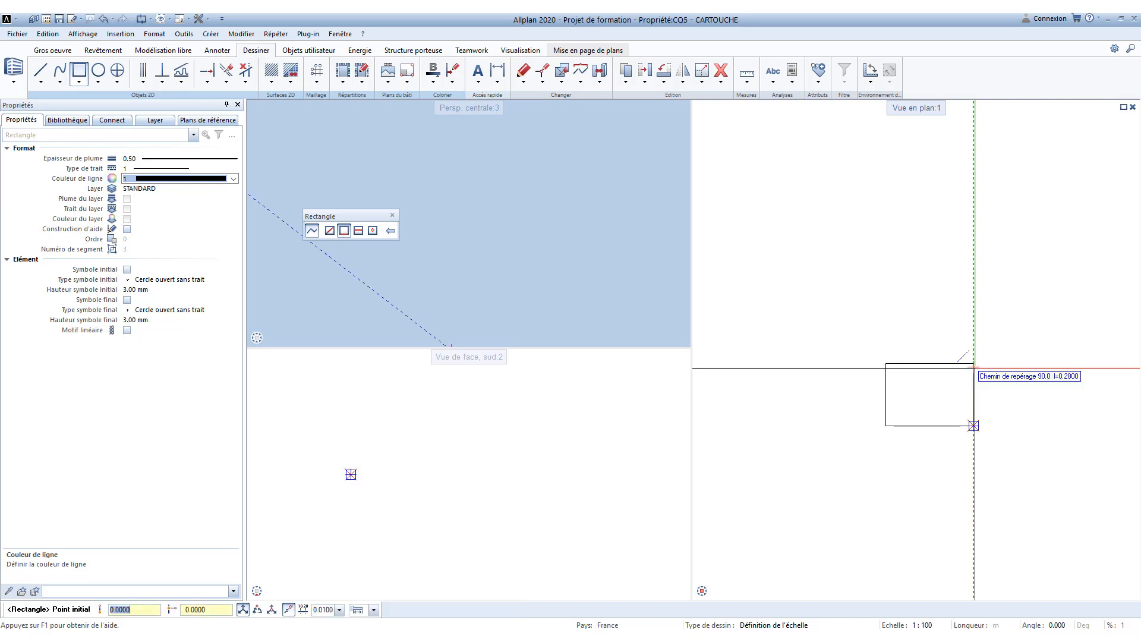
{"action": "key", "text": "Escape"}
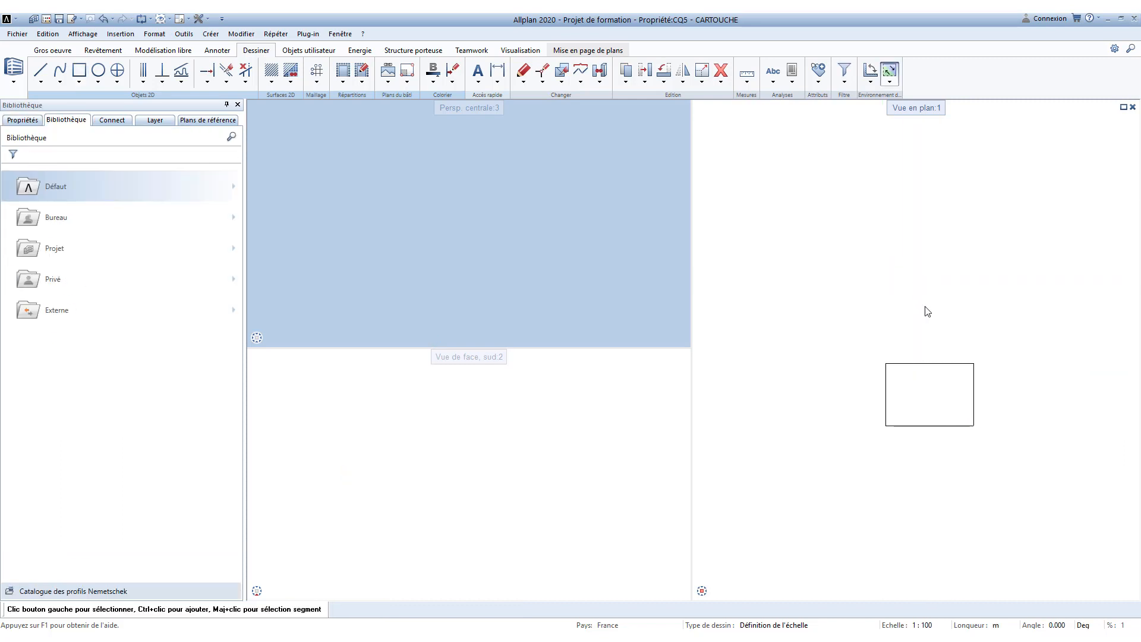
{"action": "left_click", "coordinate": [936, 364]}
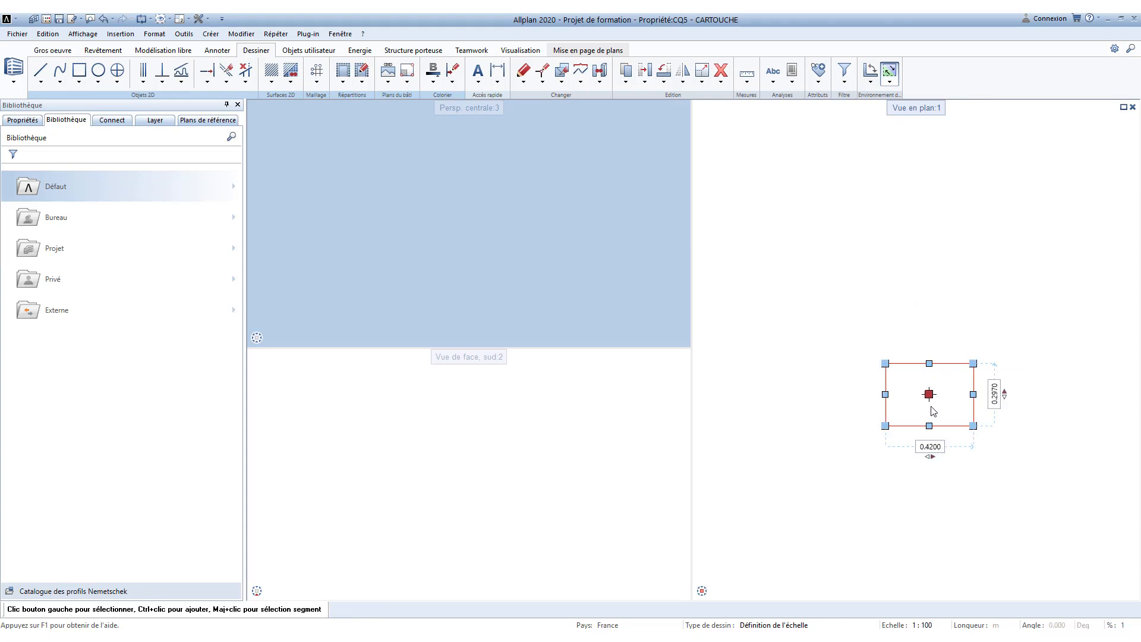
Step: Create one parallel copy of the A3 rectangle, offset 0.005 m towards the inside
{"action": "left_click", "coordinate": [149, 75]}
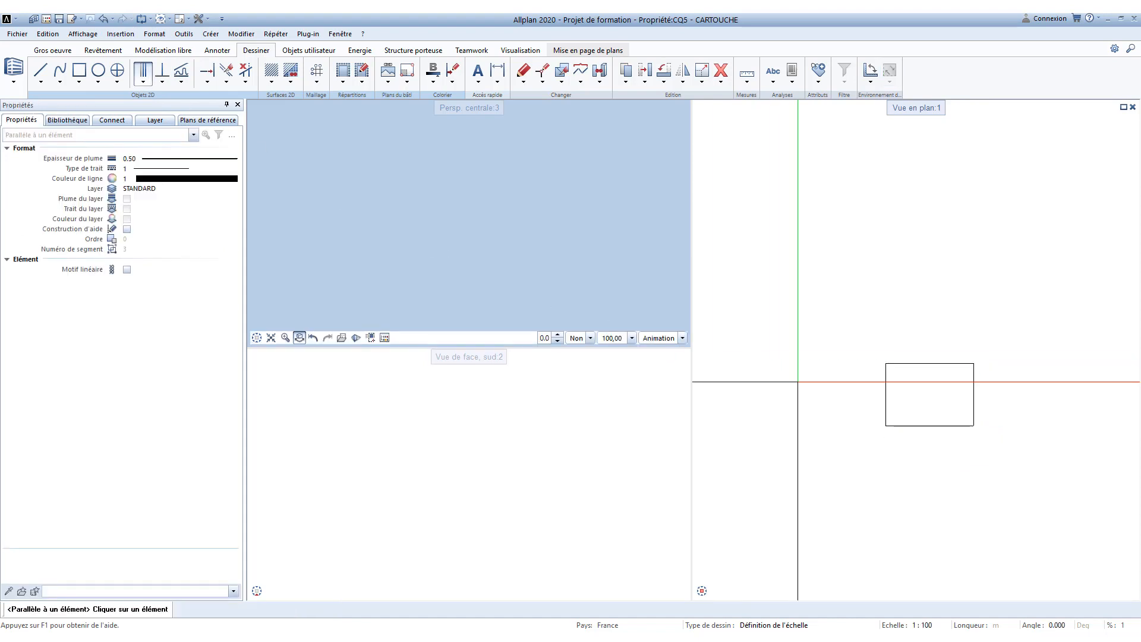
{"action": "left_click", "coordinate": [912, 364]}
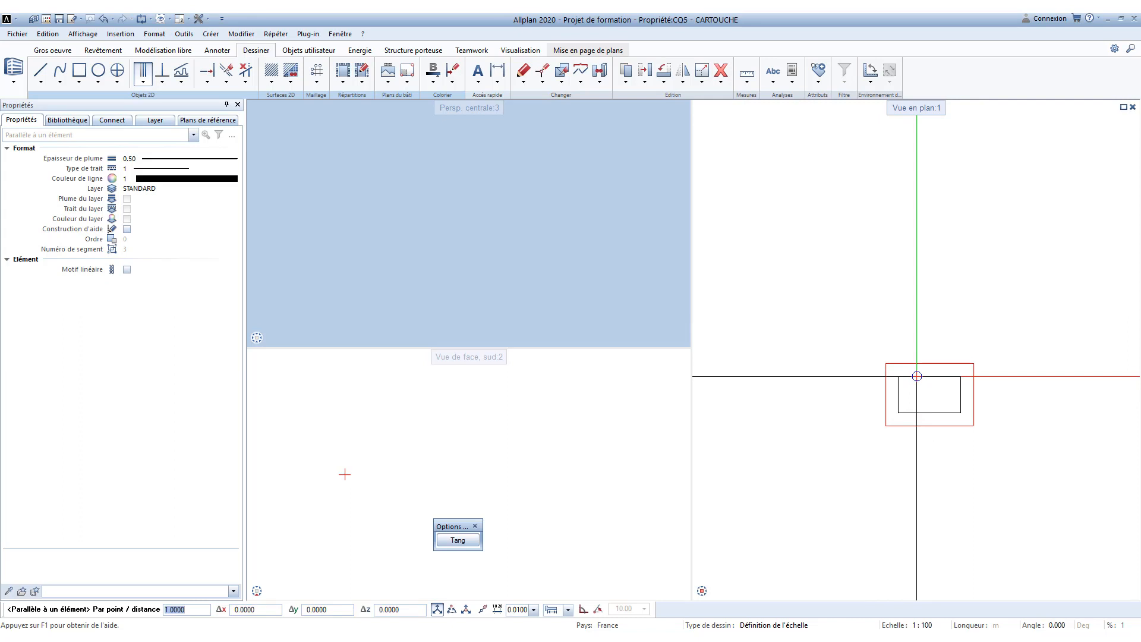
{"action": "type", "text": "0."}
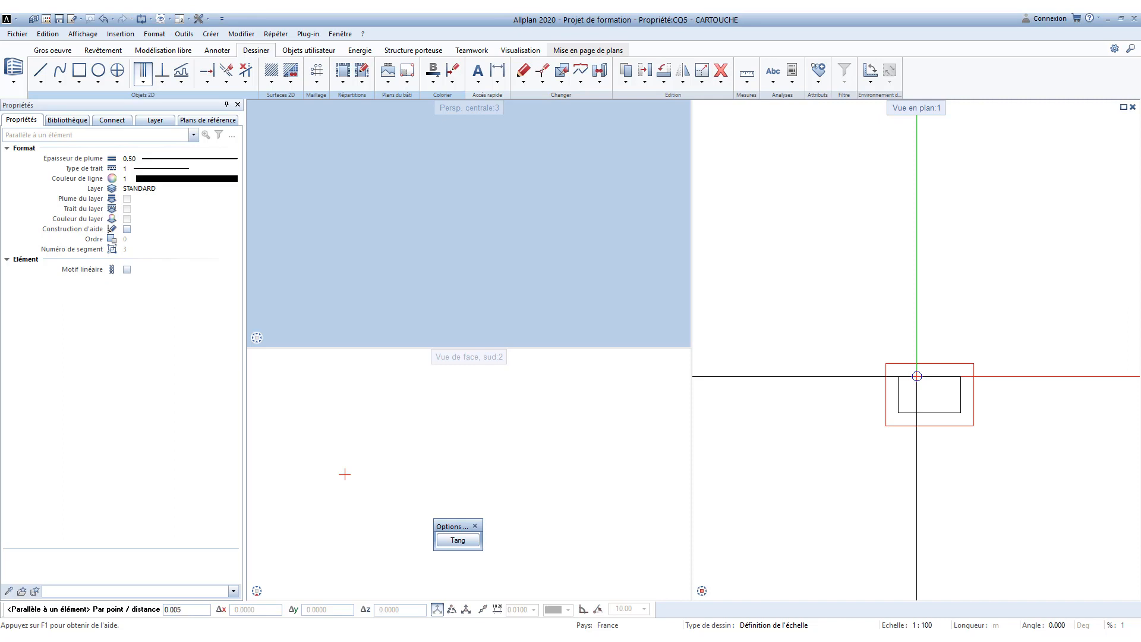
{"action": "type", "text": "005"}
{"action": "key", "text": "Return"}
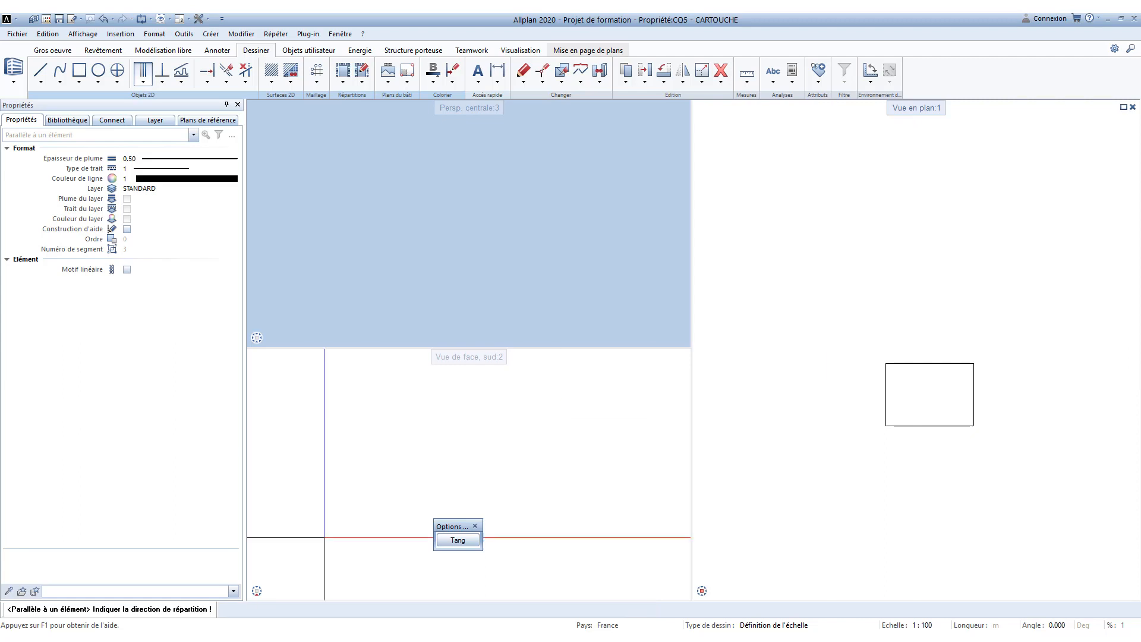
{"action": "key", "text": "ctrl"}
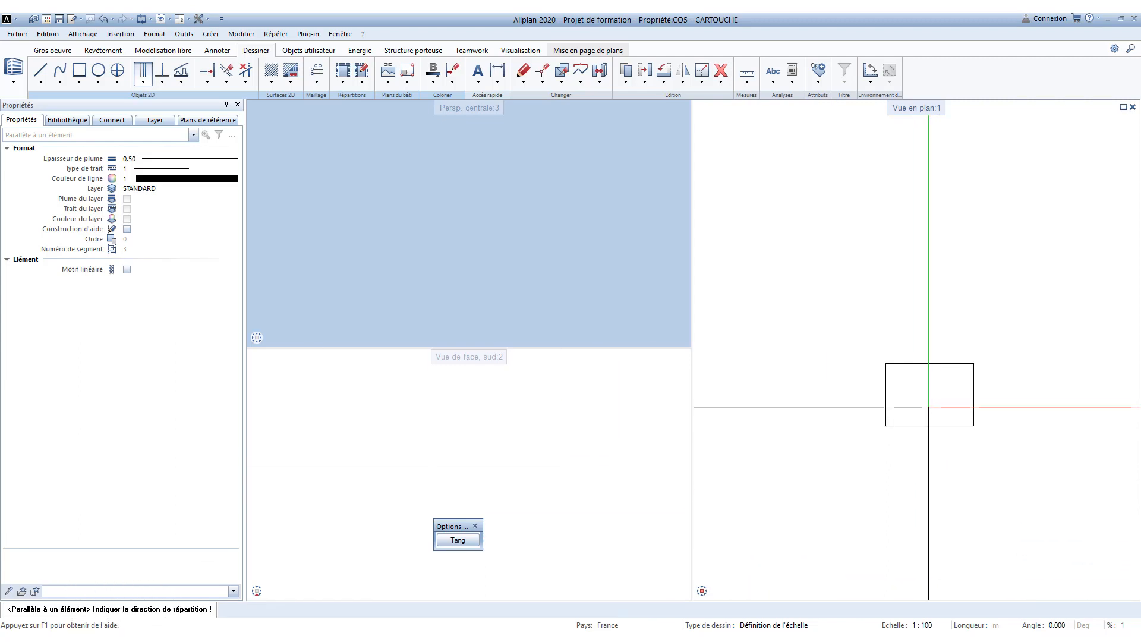
{"action": "left_click", "coordinate": [930, 397]}
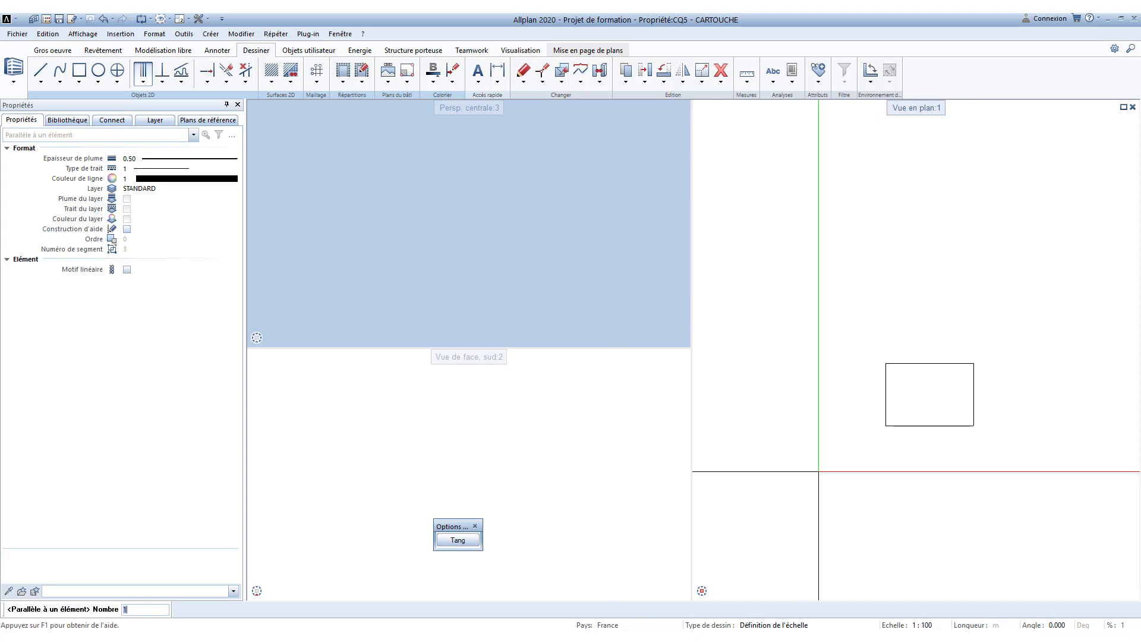
{"action": "key", "text": "Return"}
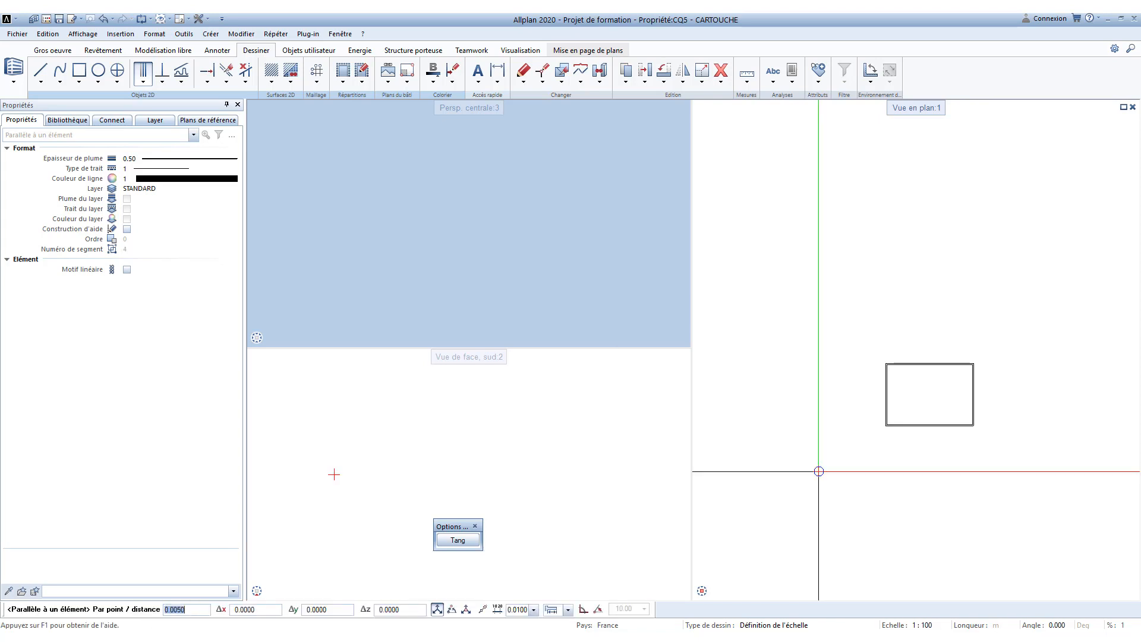
{"action": "key", "text": "Escape"}
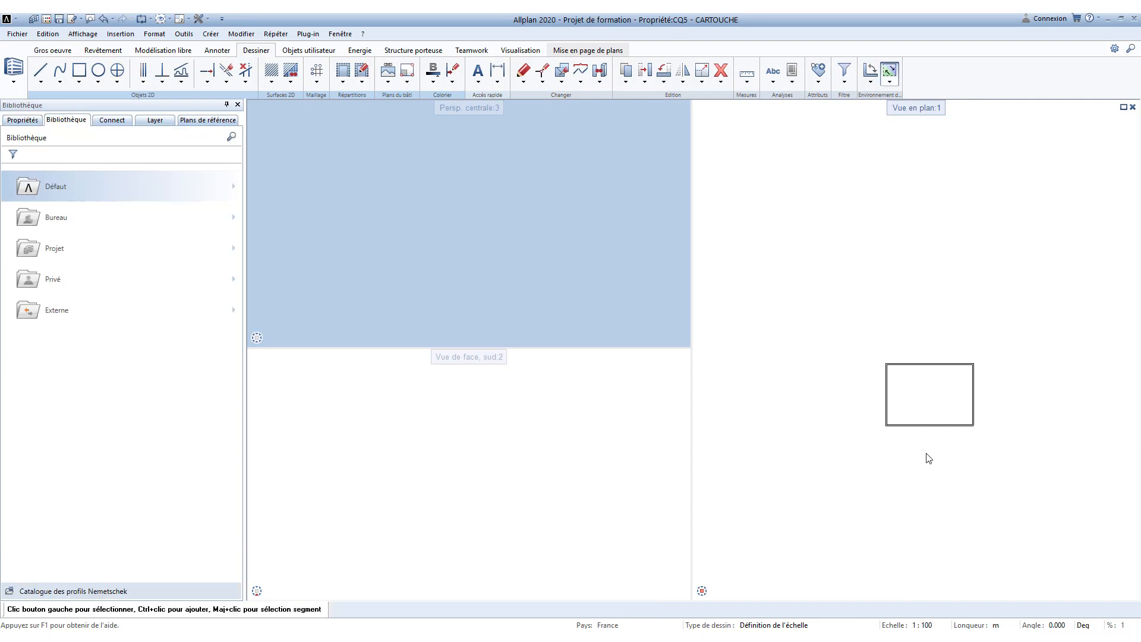
Step: Draw the title block as a 0.18 by 0.03 m rectangle of separate lines in the inner frame's lower-right corner
{"action": "scroll", "coordinate": [980, 493], "scroll_direction": "up", "scroll_amount": 2}
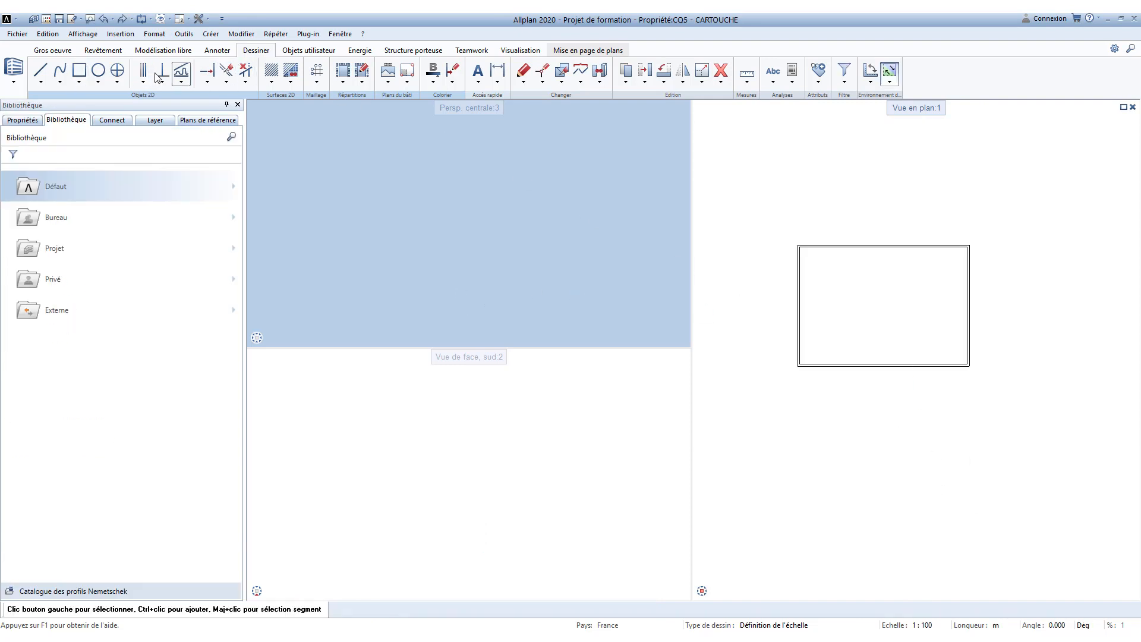
{"action": "left_click", "coordinate": [80, 74]}
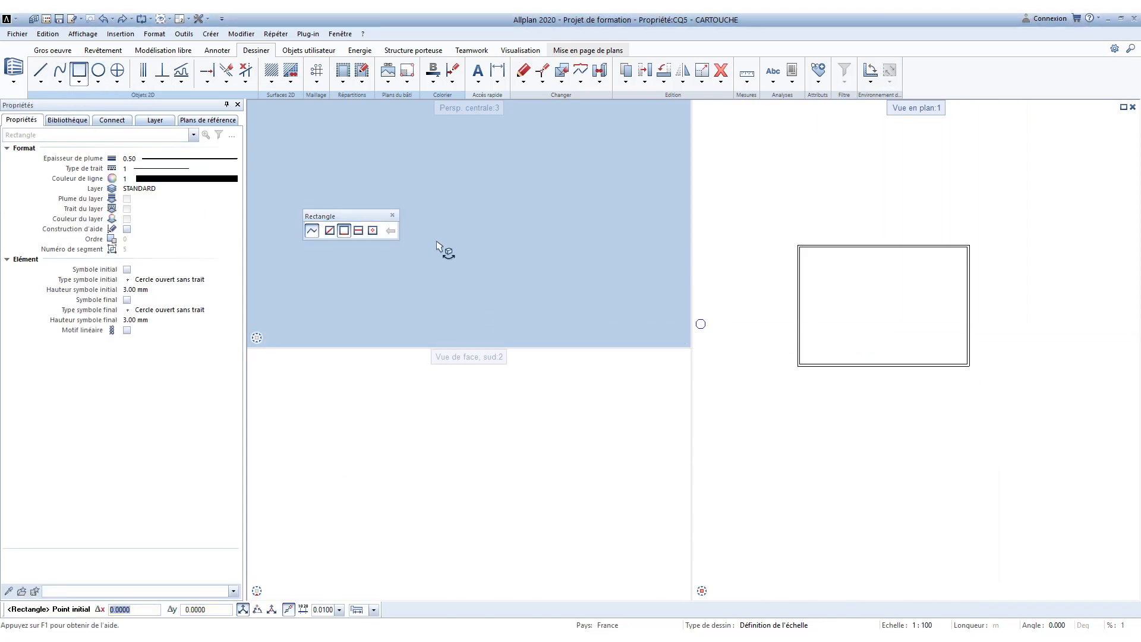
{"action": "left_click", "coordinate": [312, 231]}
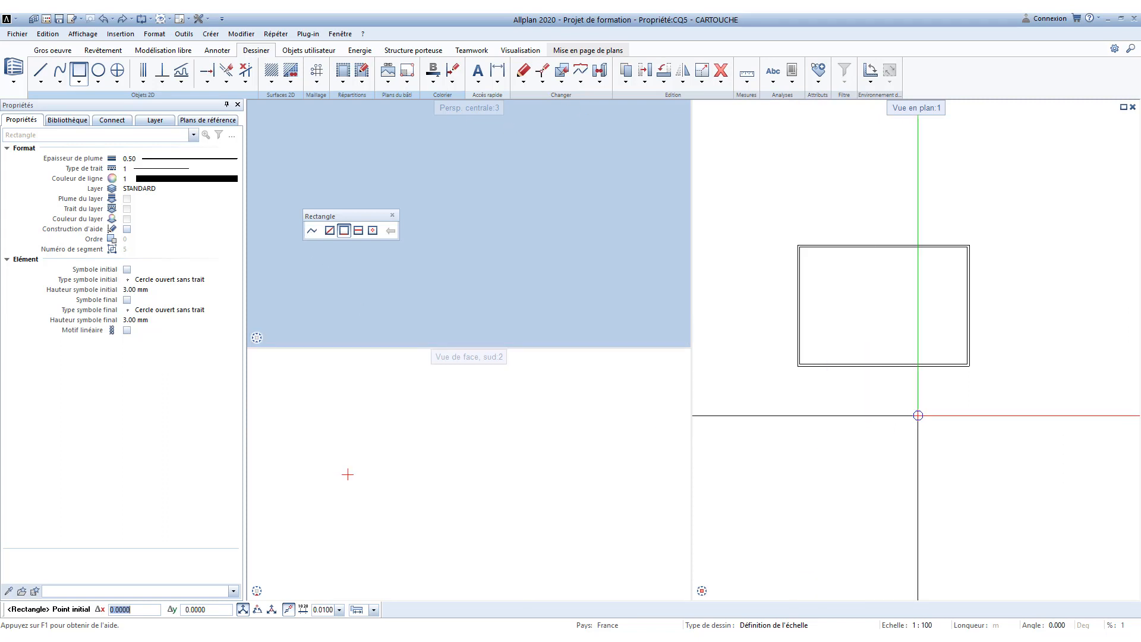
{"action": "left_click", "coordinate": [957, 350]}
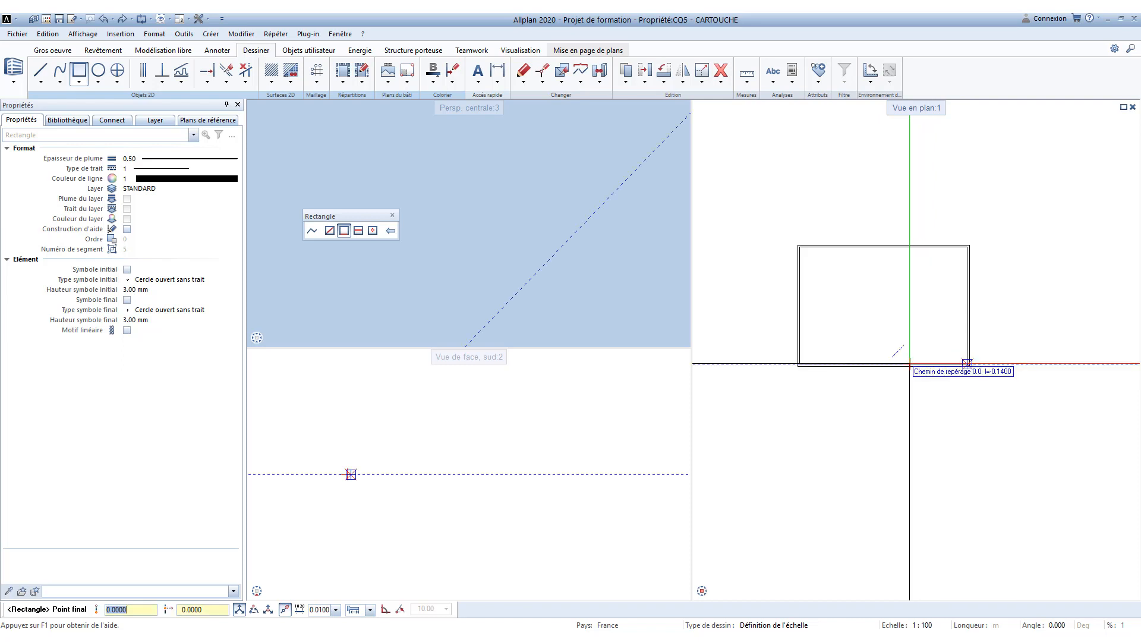
{"action": "type", "text": "0.18"}
{"action": "key", "text": "Return"}
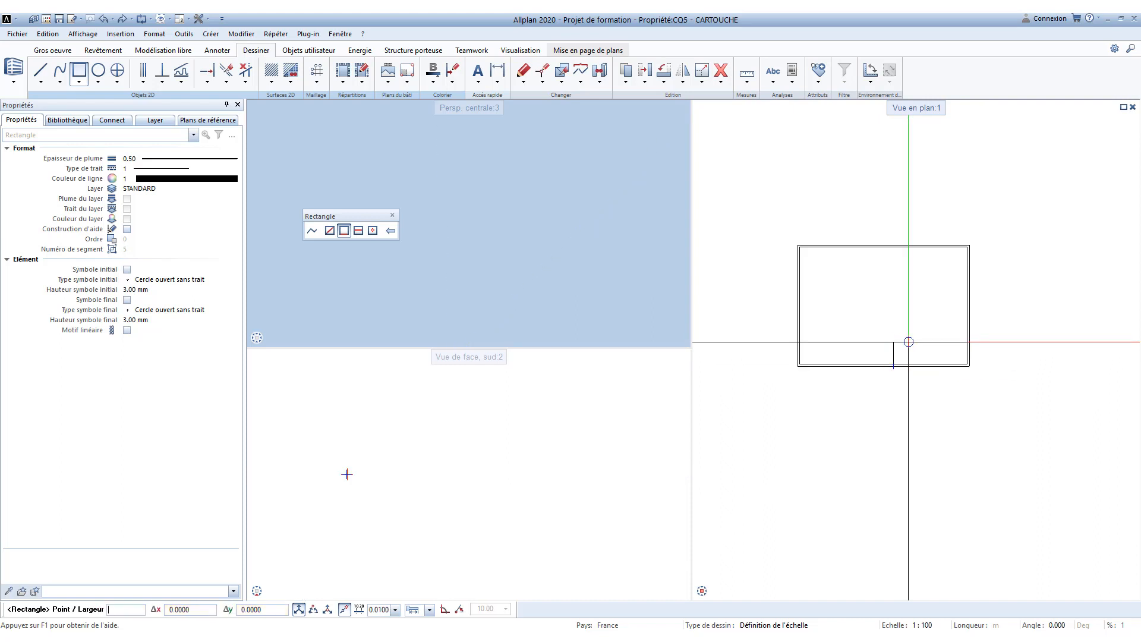
{"action": "type", "text": "0.0"}
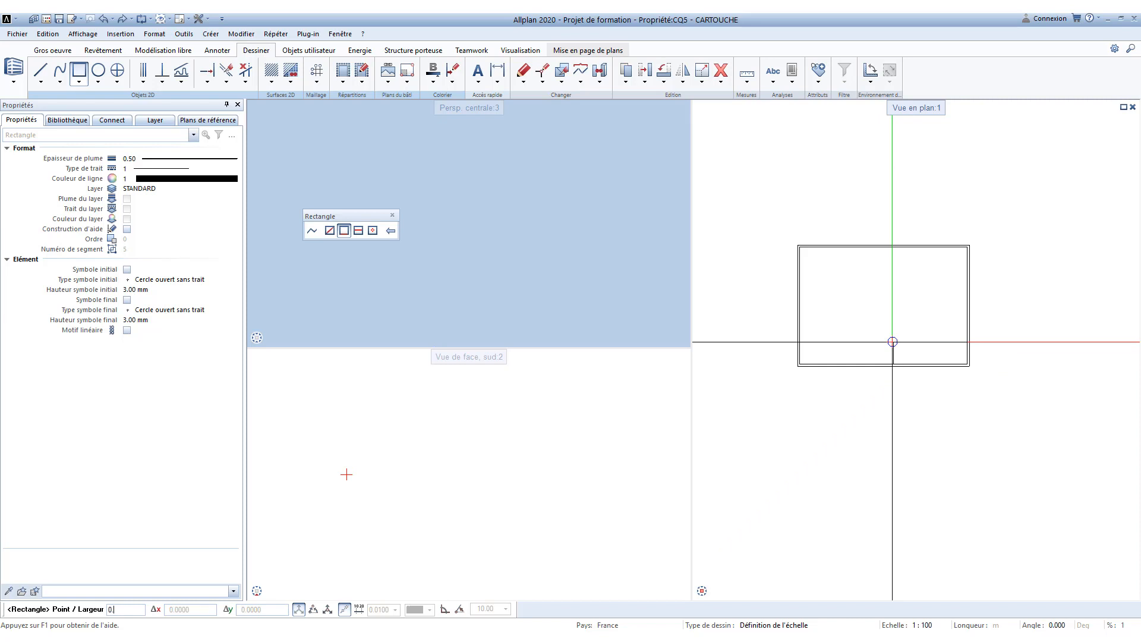
{"action": "key", "text": "BackSpace"}
{"action": "key", "text": "BackSpace"}
{"action": "type", "text": "-.03"}
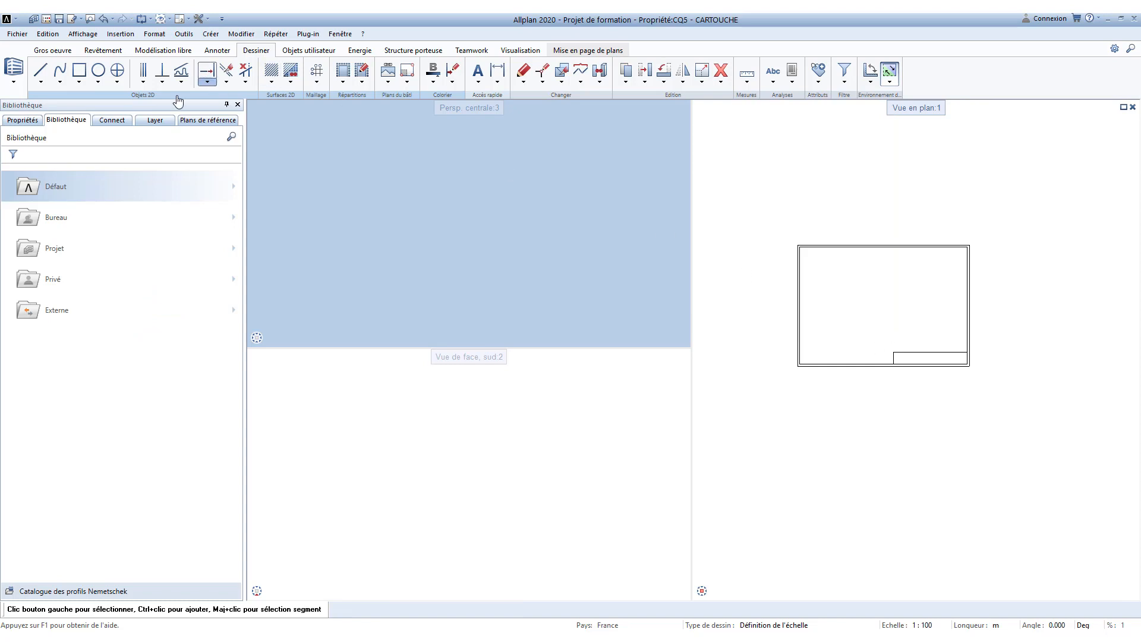
Step: Create two downward parallels of the title block's upper edge, spaced 0.01 m apart, to form its rows
{"action": "left_click", "coordinate": [143, 71]}
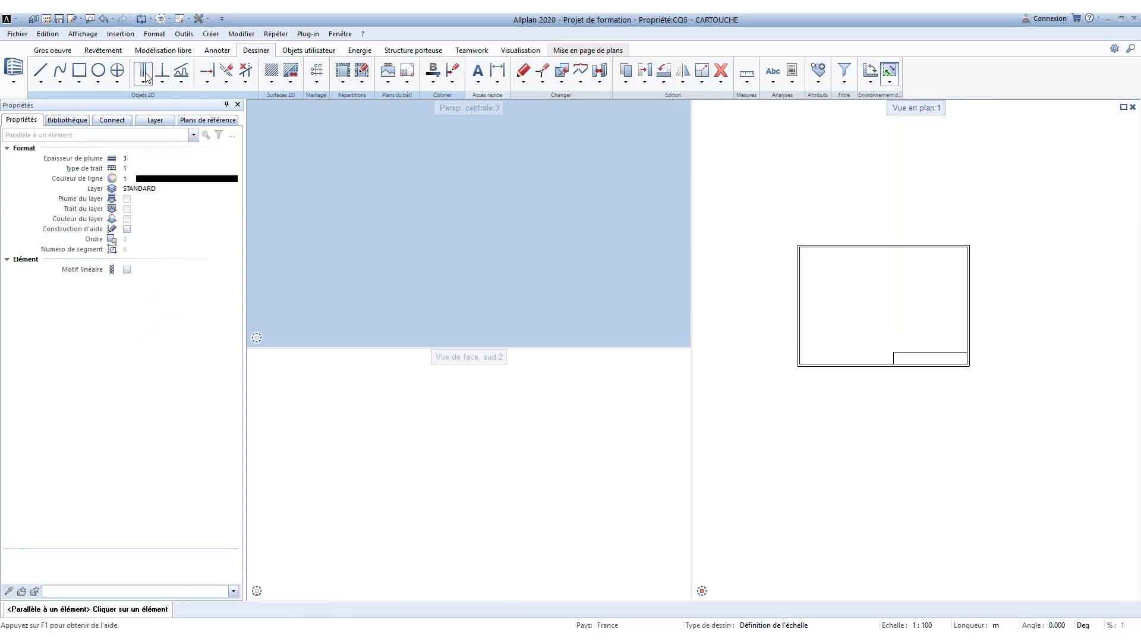
{"action": "scroll", "coordinate": [902, 345], "scroll_direction": "up", "scroll_amount": 3}
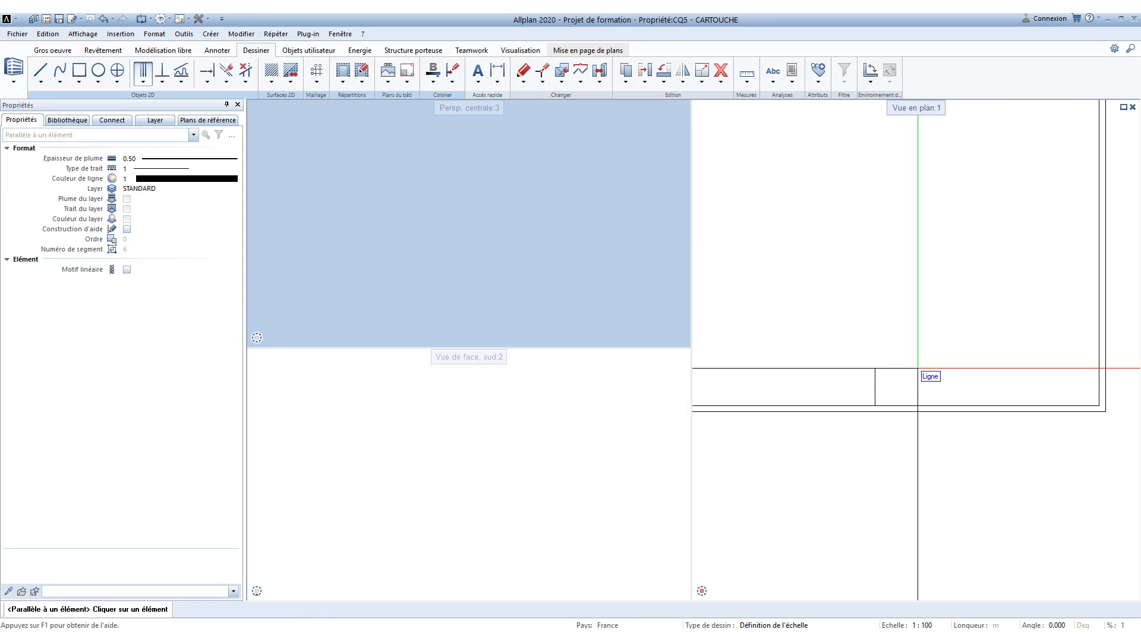
{"action": "left_click", "coordinate": [926, 371]}
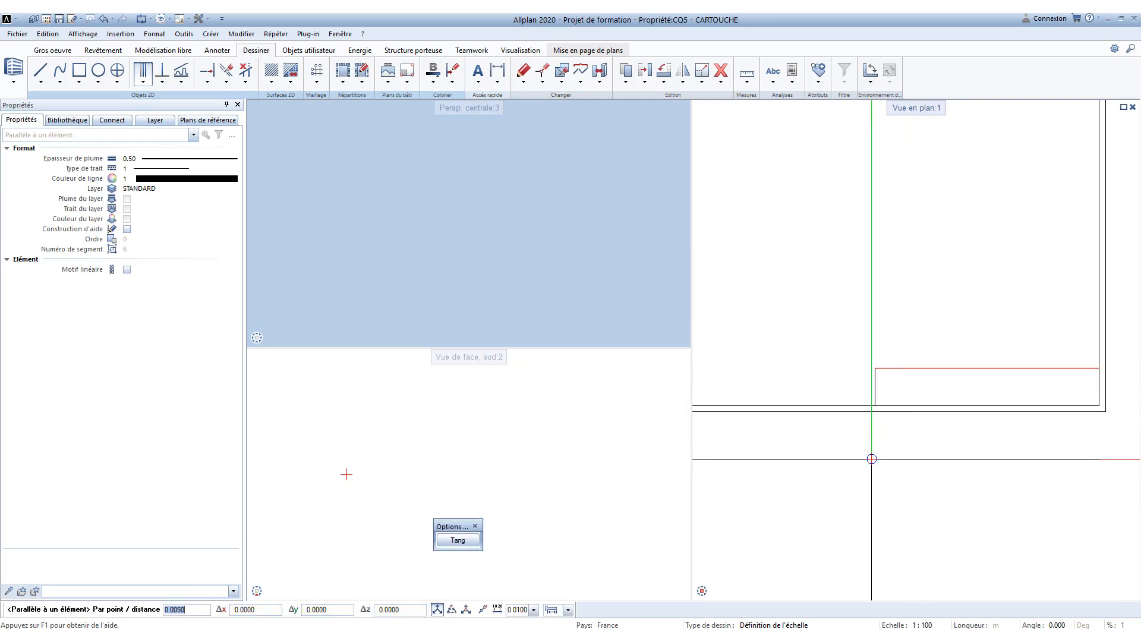
{"action": "type", "text": "0"}
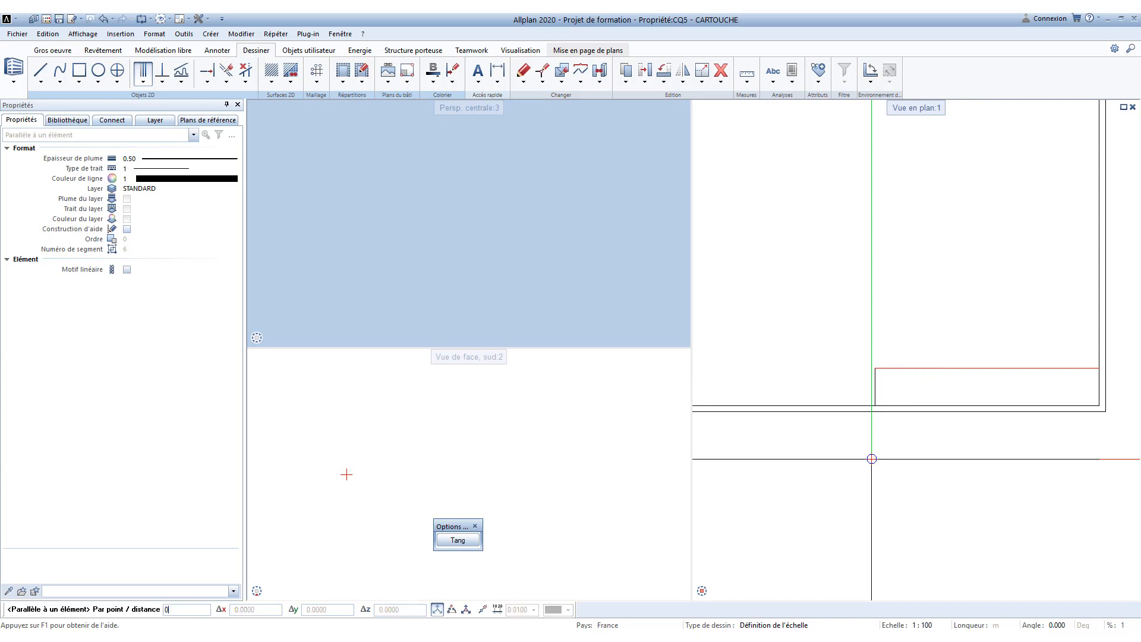
{"action": "key", "text": "Return"}
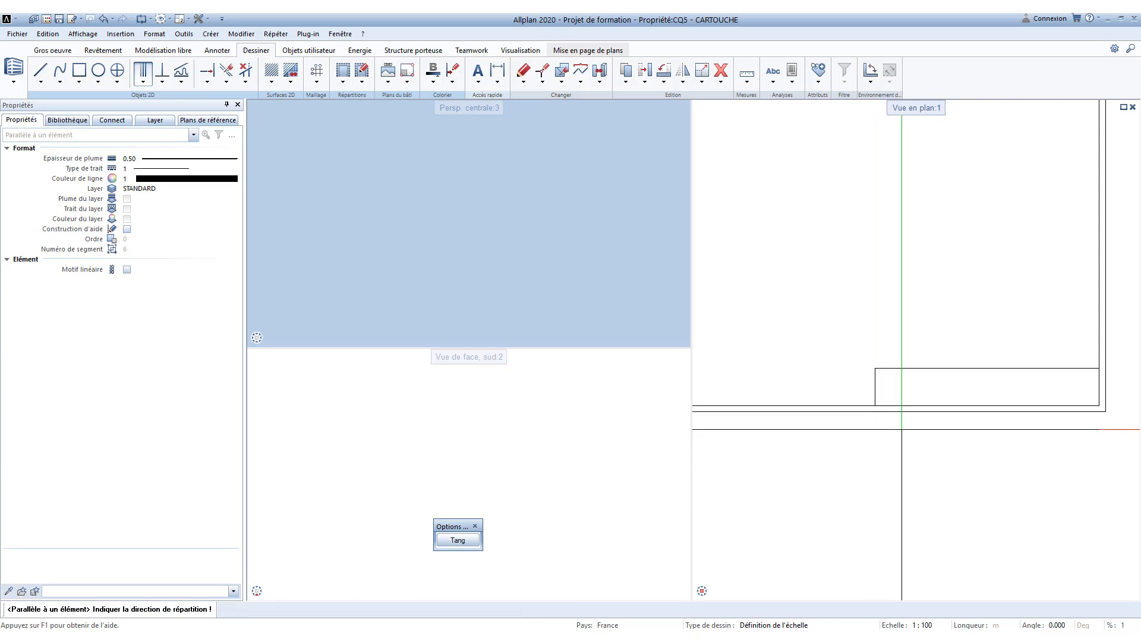
{"action": "left_click", "coordinate": [932, 448]}
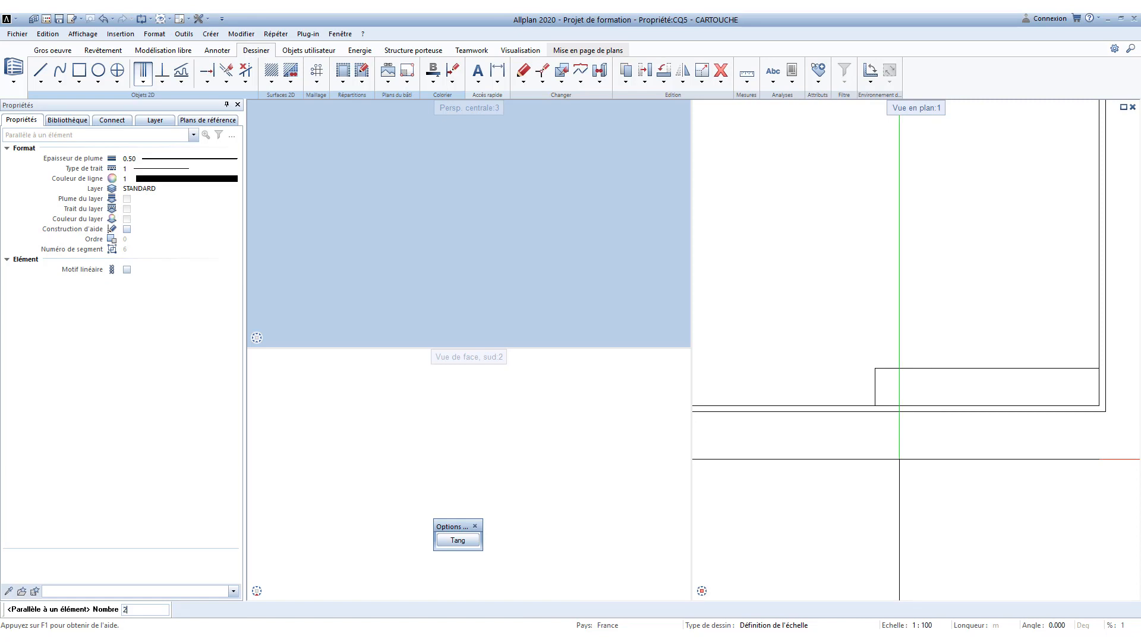
{"action": "key", "text": "Return"}
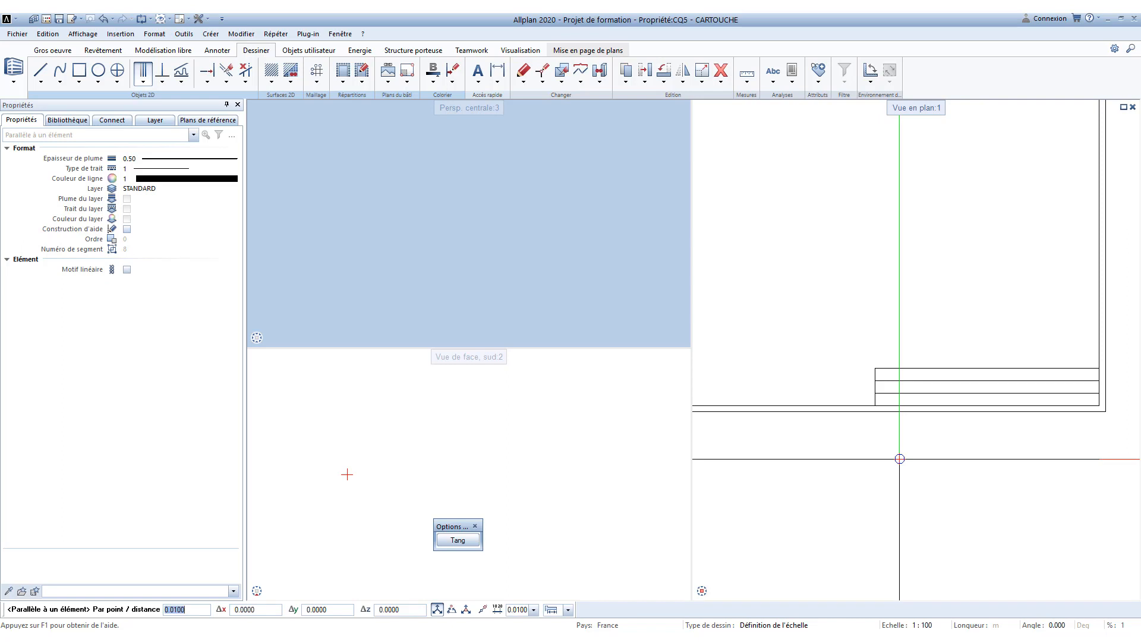
{"action": "key", "text": "Escape"}
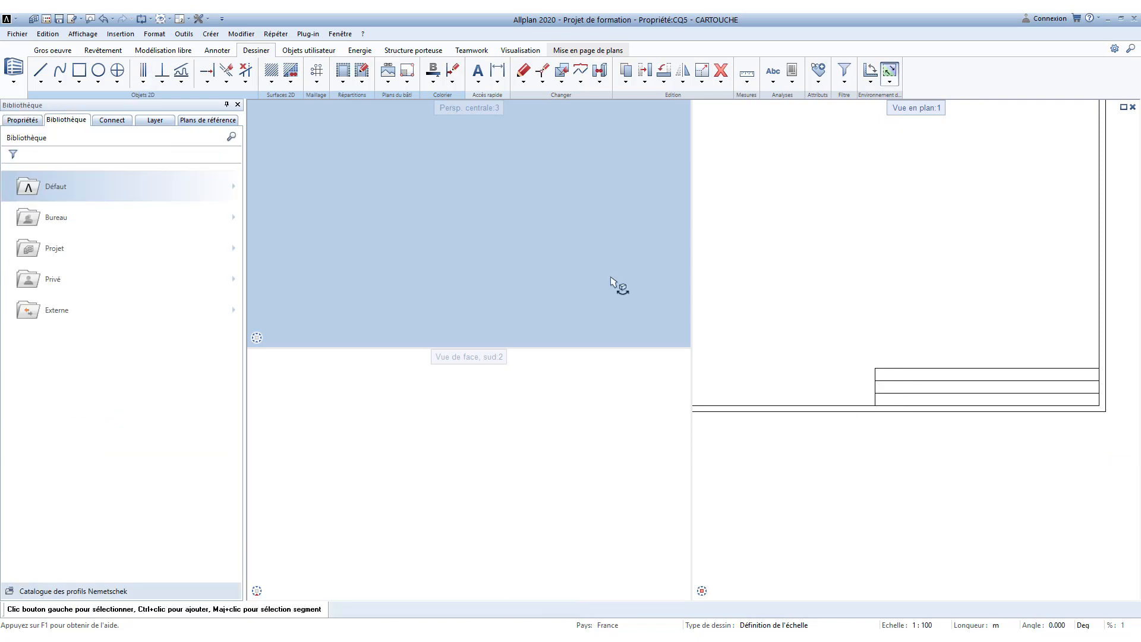
Step: Create two parallels of the title block's left edge, spaced 0.06 m apart towards the inside, to form its columns
{"action": "left_click", "coordinate": [141, 73]}
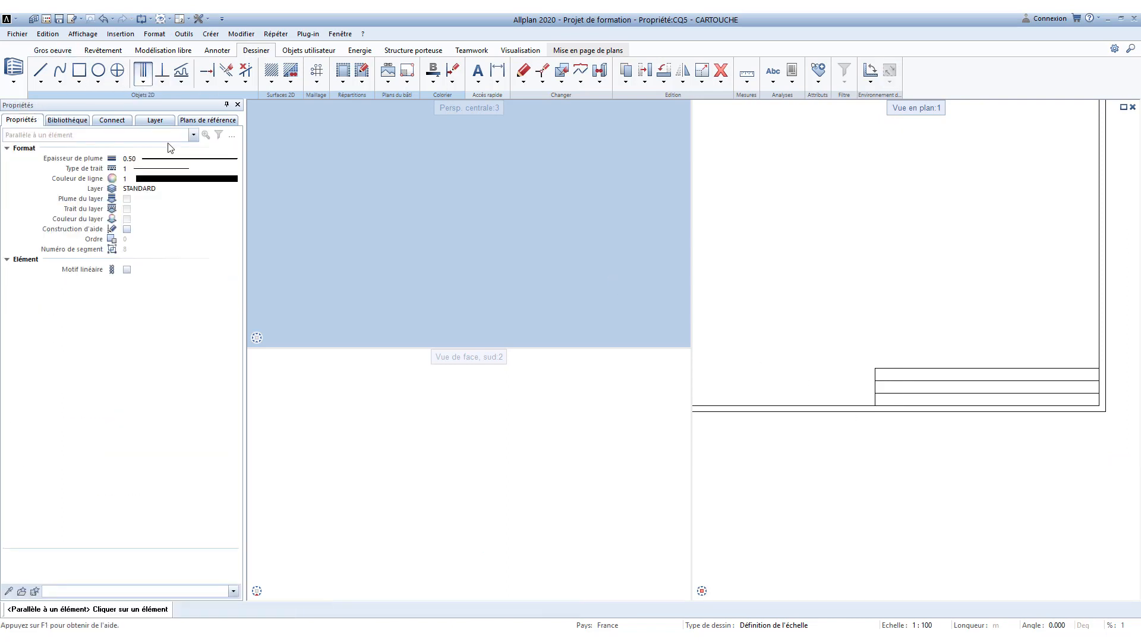
{"action": "left_click", "coordinate": [875, 389]}
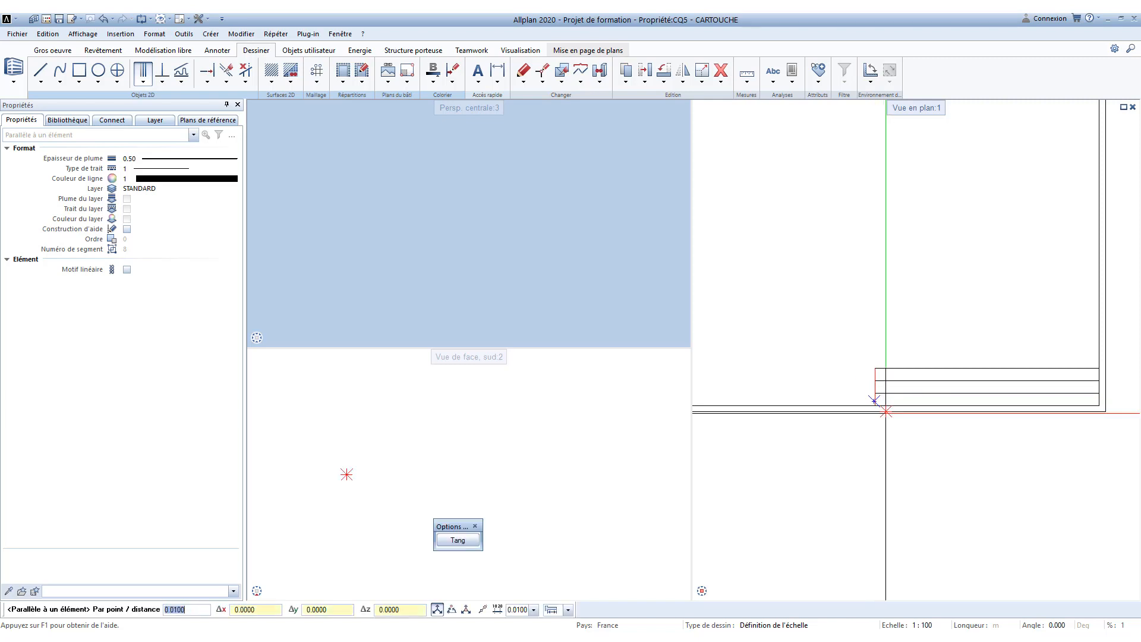
{"action": "type", "text": "0"}
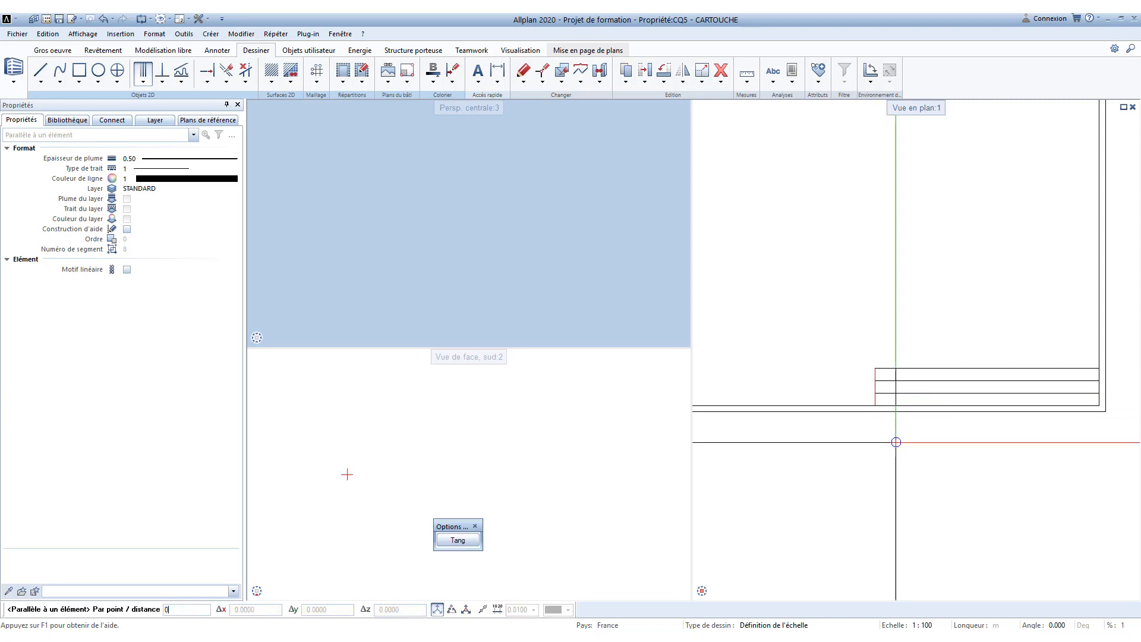
{"action": "key", "text": "Return"}
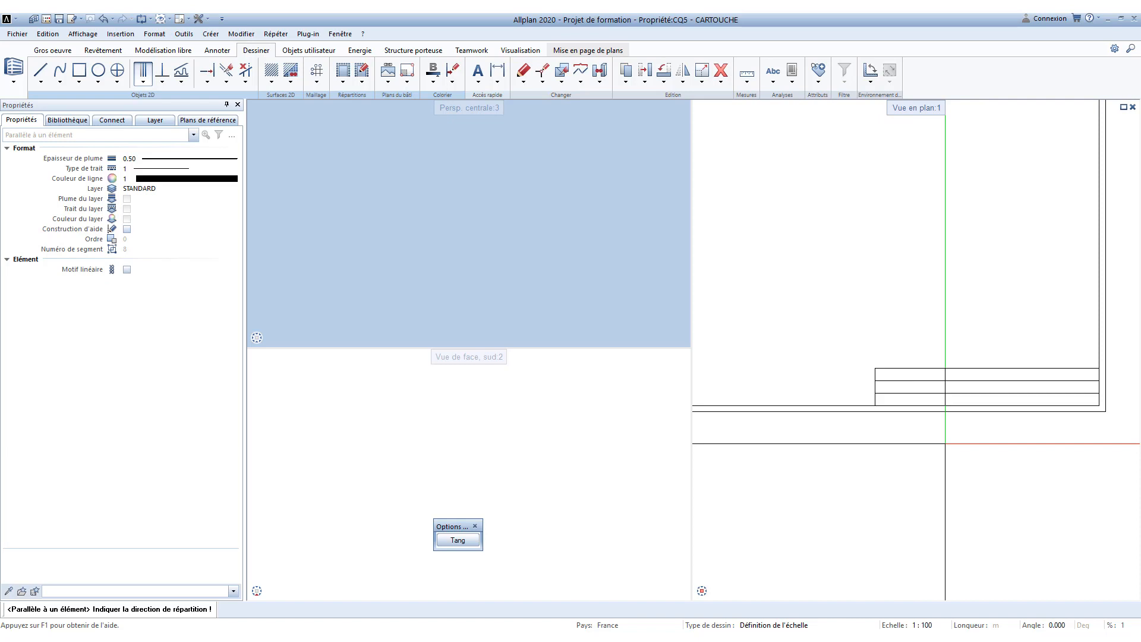
{"action": "left_click", "coordinate": [945, 443]}
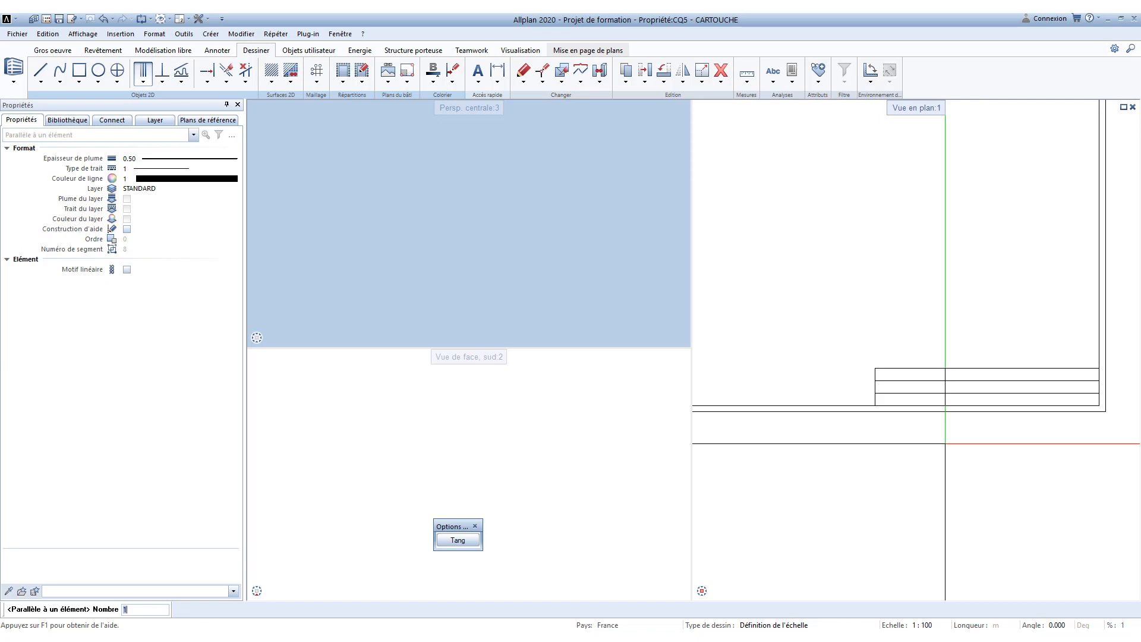
{"action": "type", "text": "2"}
{"action": "key", "text": "Return"}
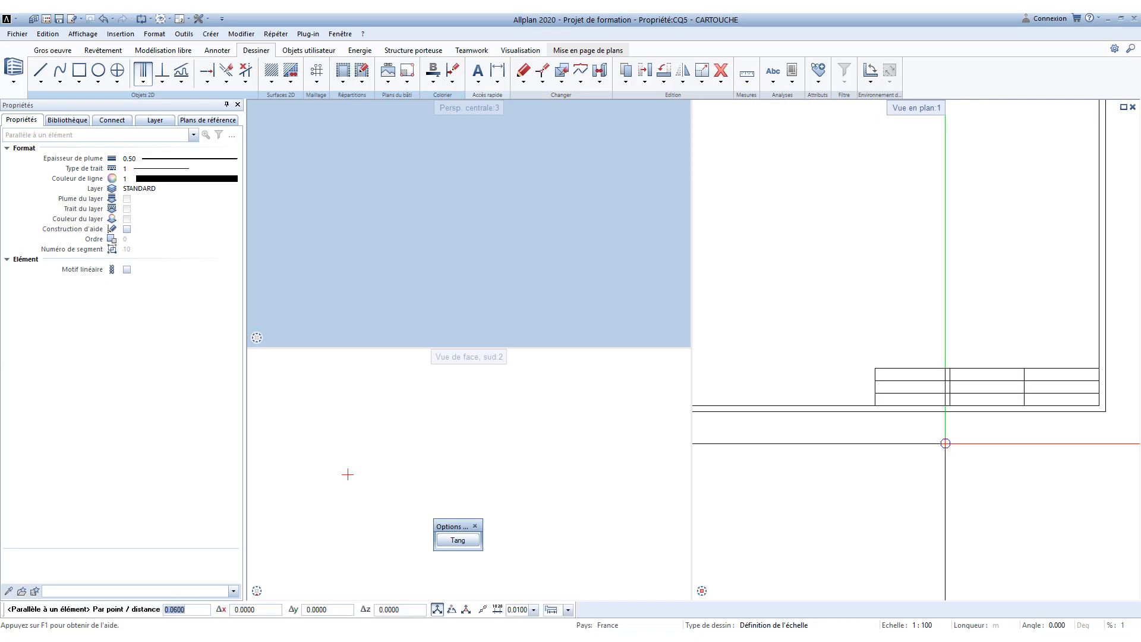
{"action": "key", "text": "Escape"}
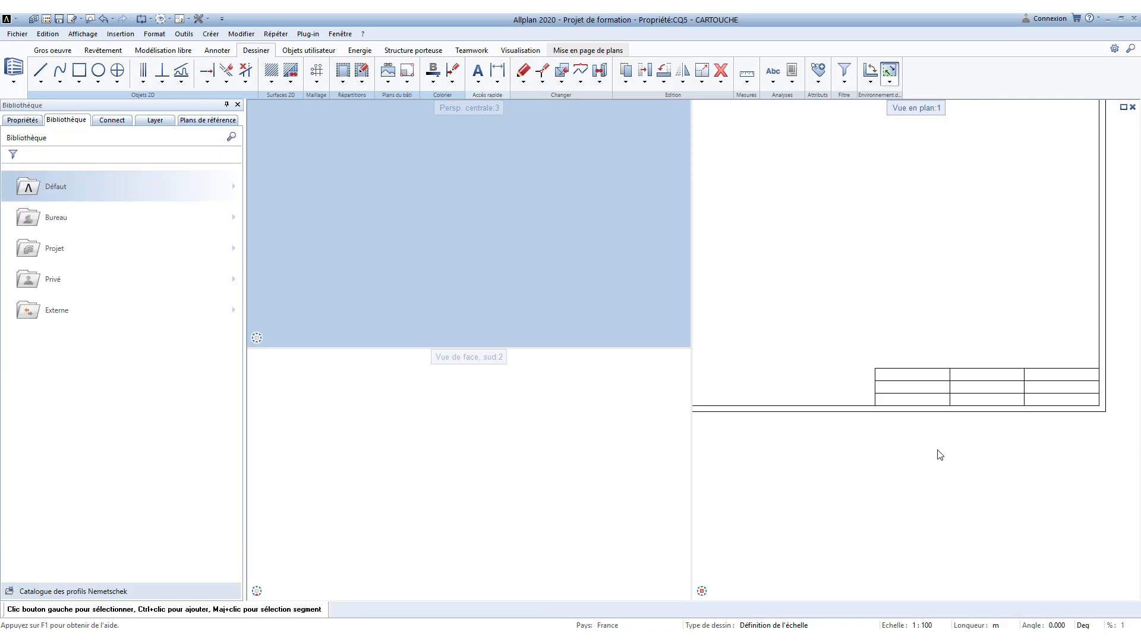
Step: Move the title block's right column divider to the right, to the middle of the last column
{"action": "left_click", "coordinate": [1023, 390]}
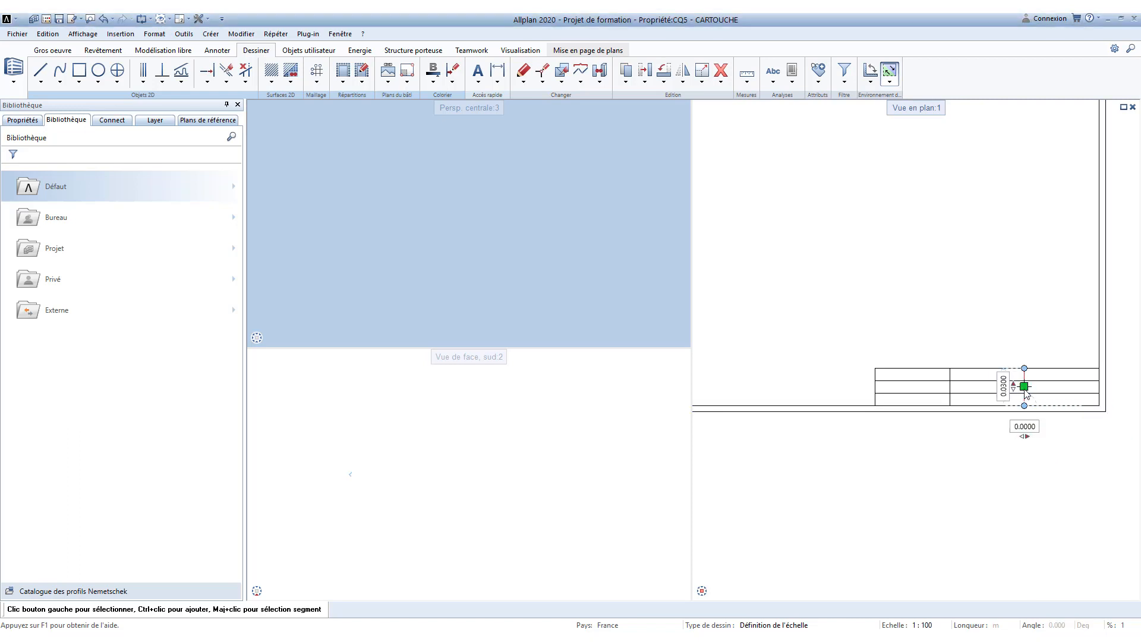
{"action": "left_click_drag", "start_coordinate": [1024, 390], "coordinate": [1061, 386]}
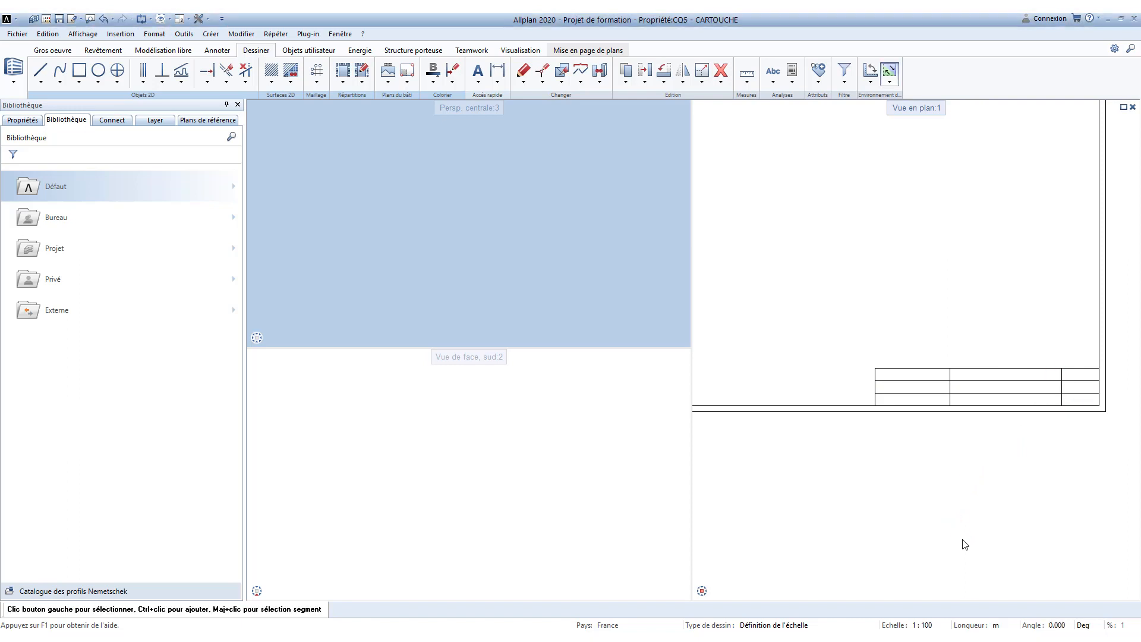
{"action": "scroll", "coordinate": [975, 491], "scroll_direction": "down", "scroll_amount": 5}
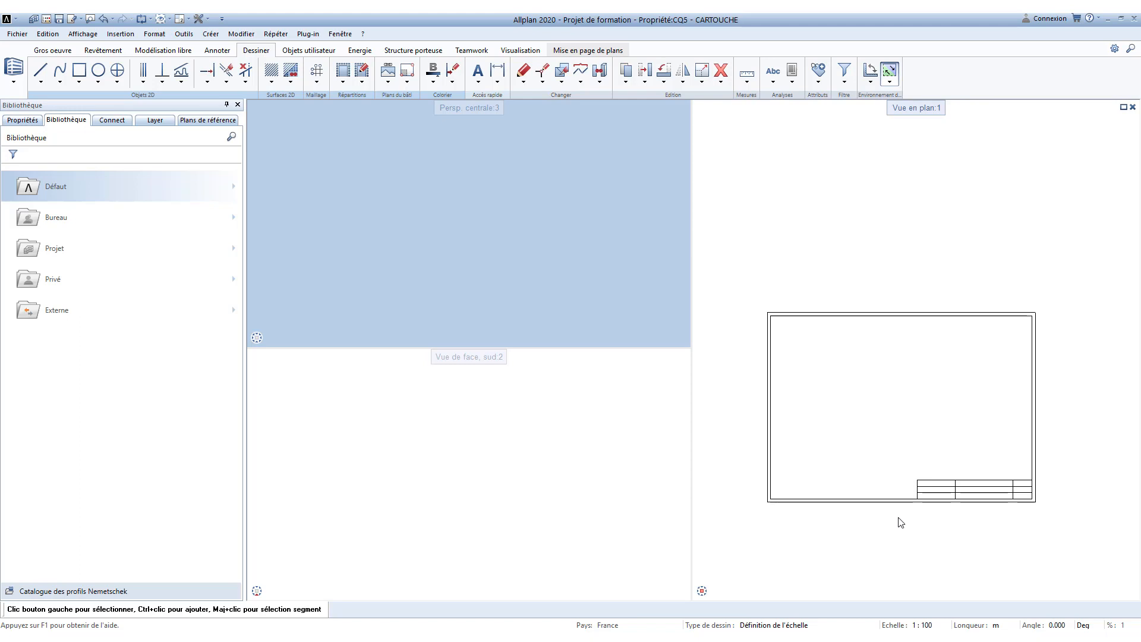
Step: Start a horizontal text near the lower-left corner of the title block's top-left cell and set the reference scale to 1:1
{"action": "left_click", "coordinate": [478, 72]}
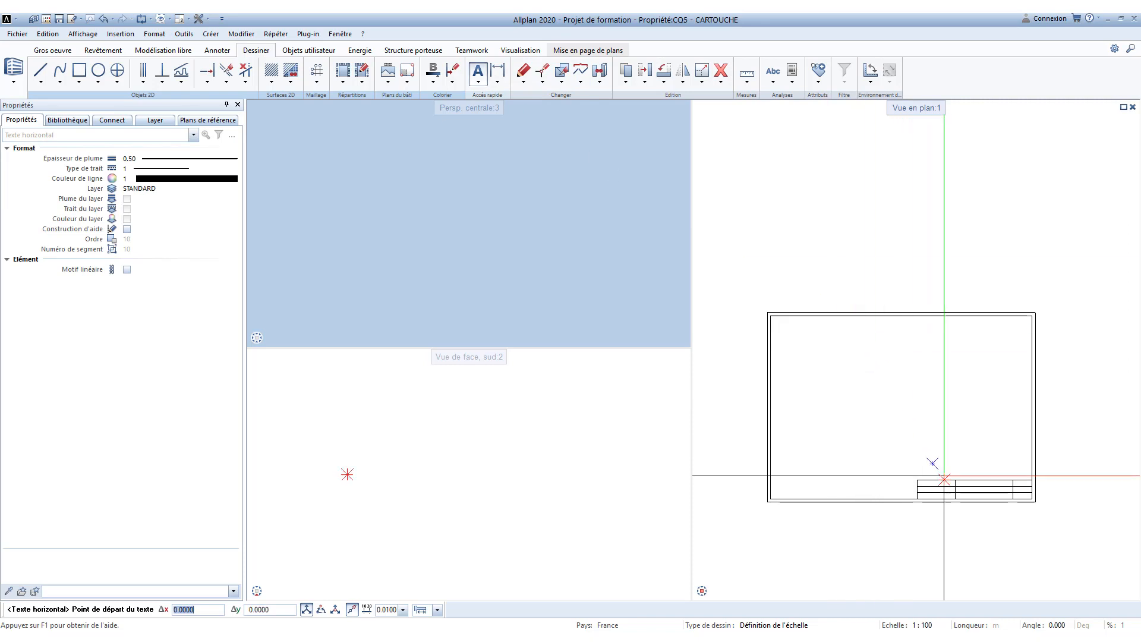
{"action": "scroll", "coordinate": [949, 534], "scroll_direction": "up", "scroll_amount": 5}
{"action": "scroll", "coordinate": [776, 307], "scroll_direction": "up", "scroll_amount": 3}
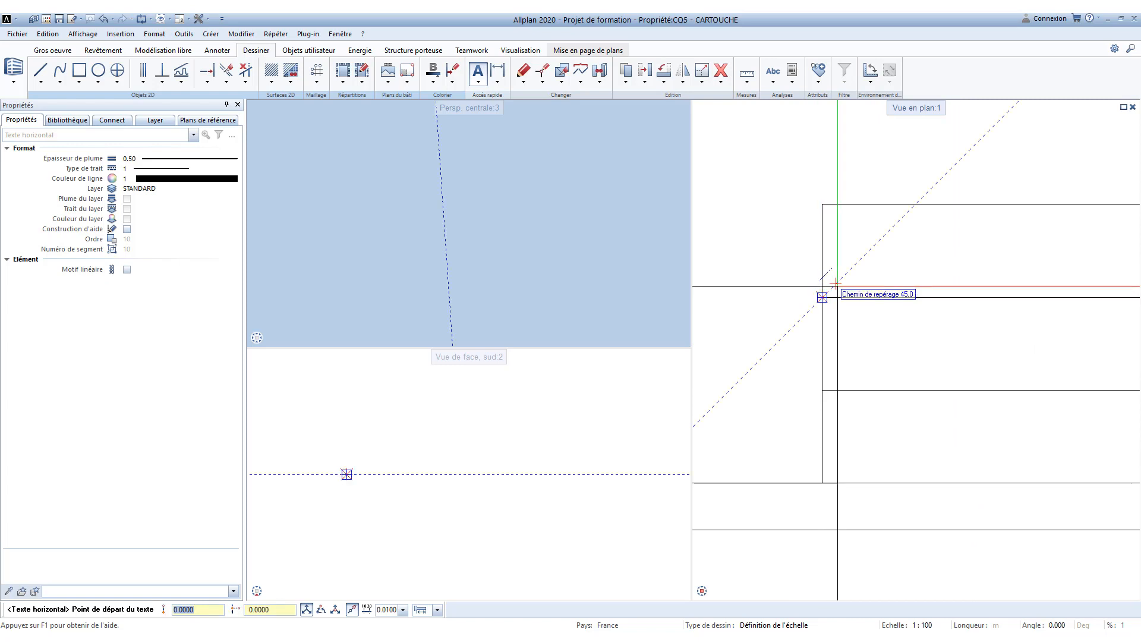
{"action": "left_click", "coordinate": [835, 284]}
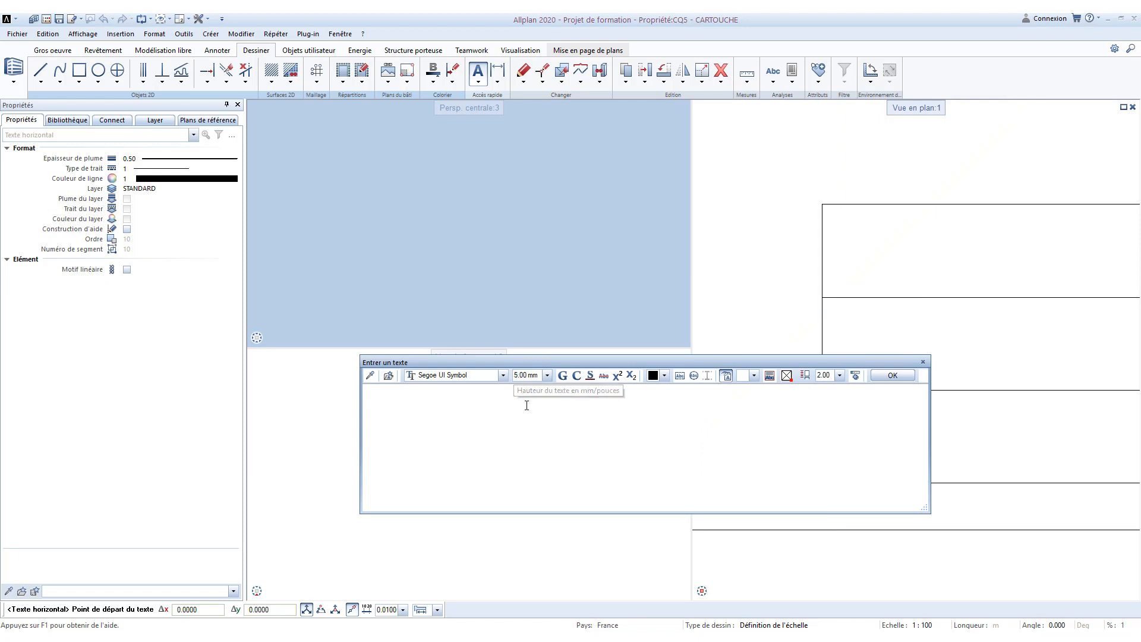
{"action": "left_click", "coordinate": [526, 376]}
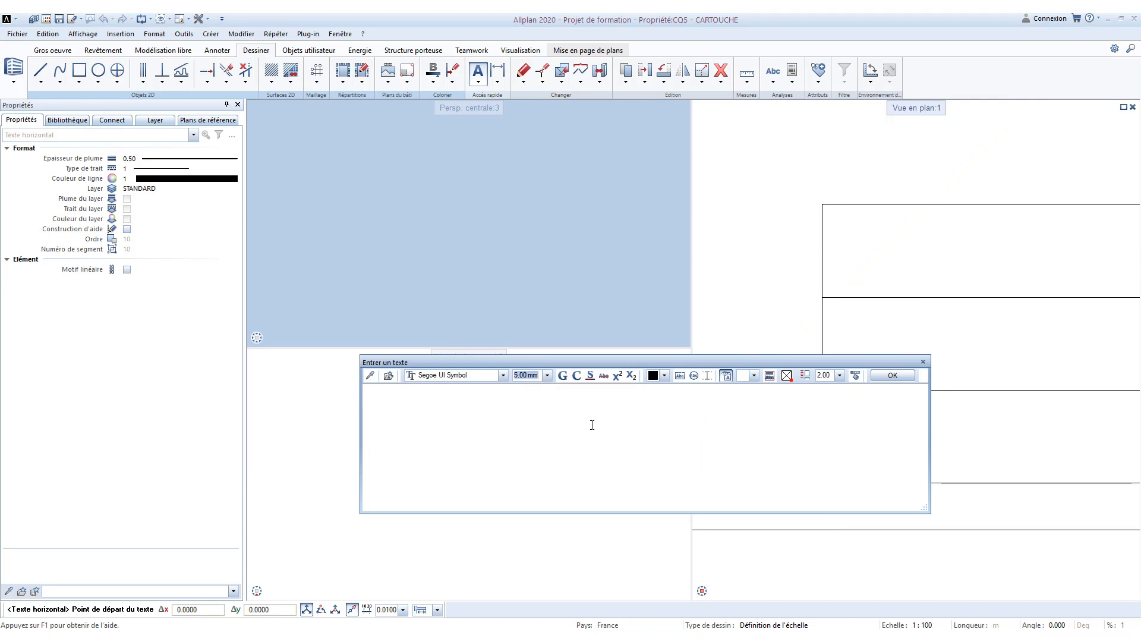
{"action": "left_click", "coordinate": [929, 625]}
{"action": "key", "text": "ctrl"}
{"action": "key", "text": "ctrl"}
{"action": "key", "text": "ctrl"}
{"action": "left_click", "coordinate": [930, 625]}
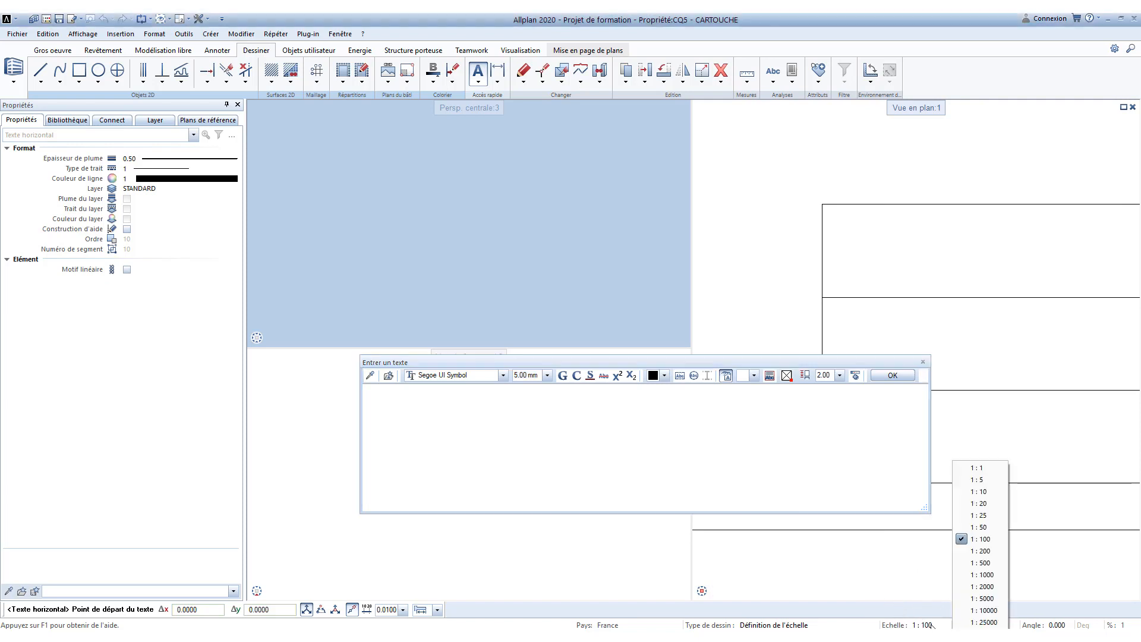
{"action": "left_click", "coordinate": [980, 467]}
{"action": "left_click", "coordinate": [574, 414]}
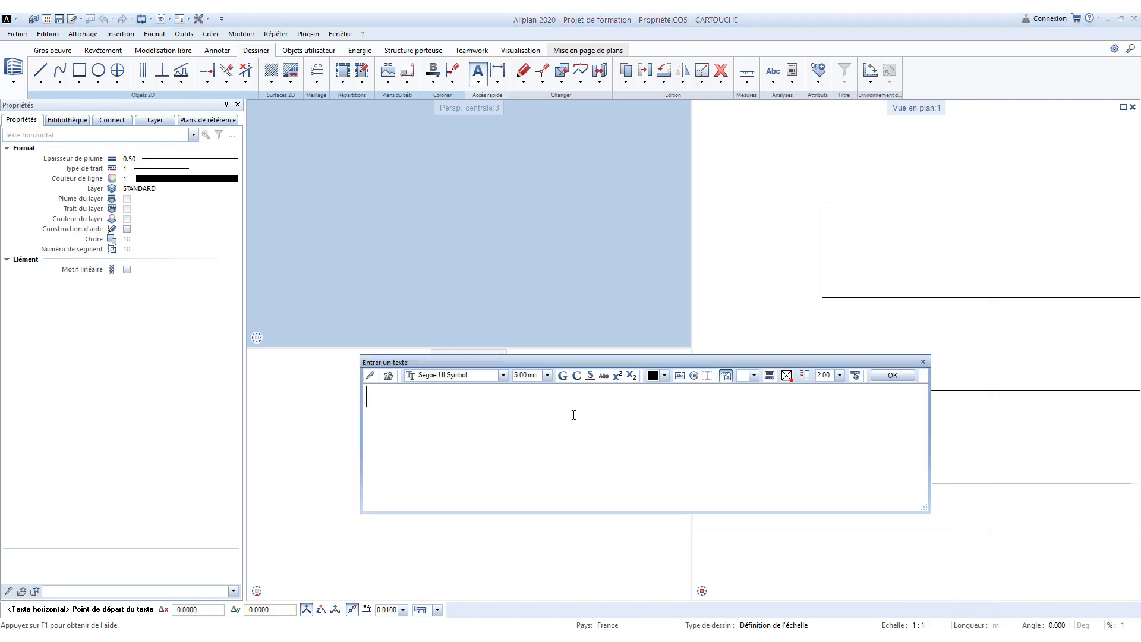
Step: Write MAITRE D'OUVRAGE in the top-left cell with a text height of 4 mm, anchored at its lower-left point
{"action": "left_click", "coordinate": [526, 375]}
{"action": "type", "text": "7"}
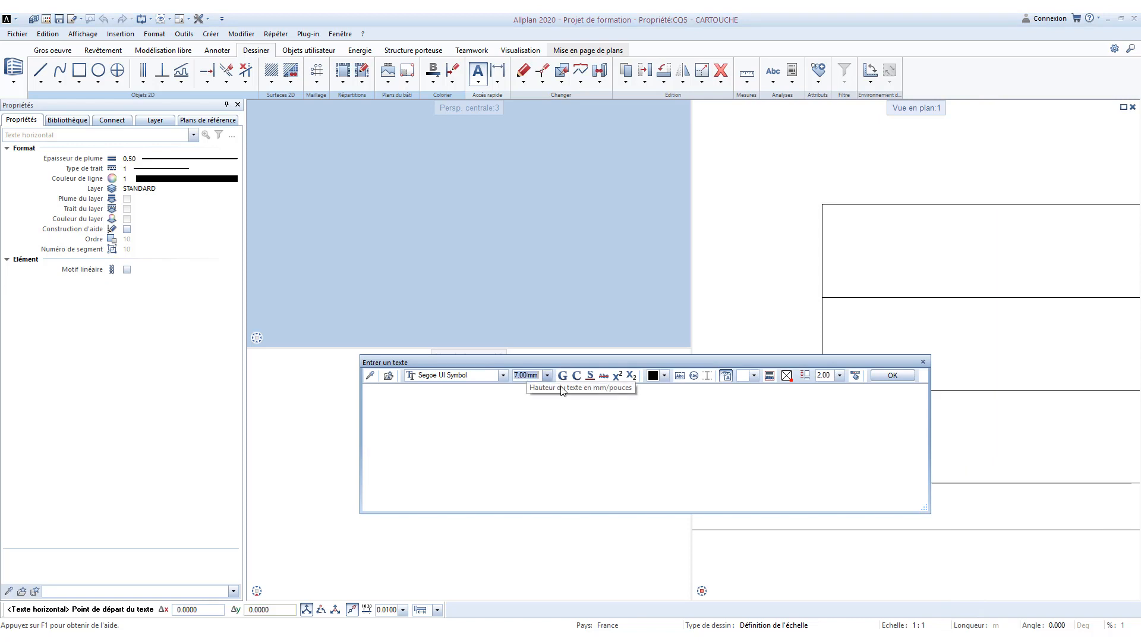
{"action": "type", "text": "4"}
{"action": "key", "text": "Return"}
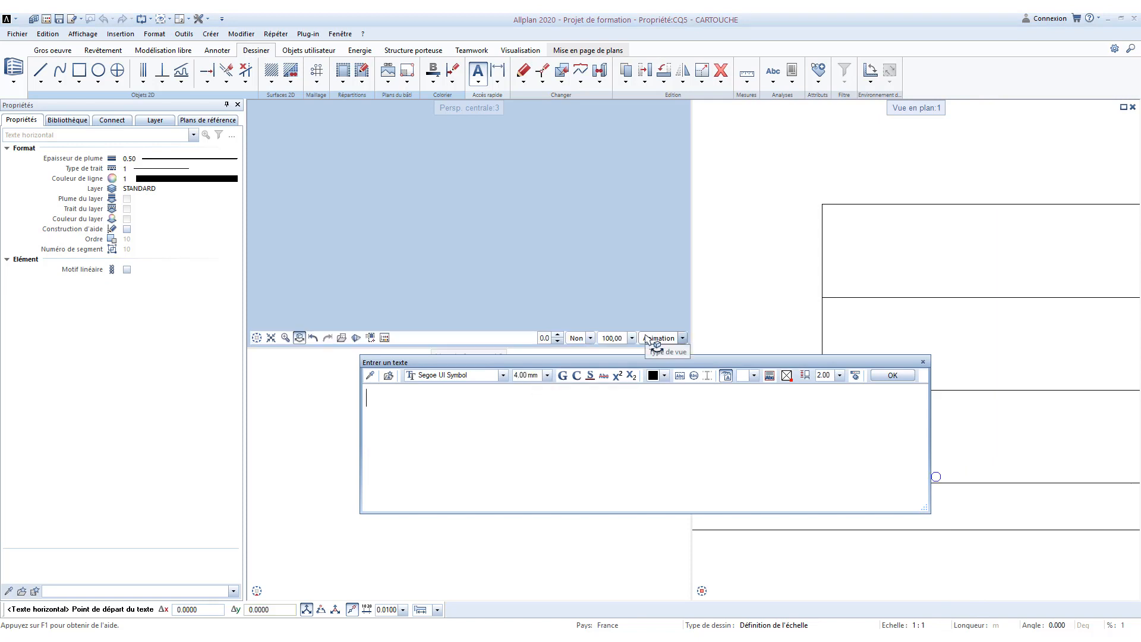
{"action": "type", "text": "MAITRE"}
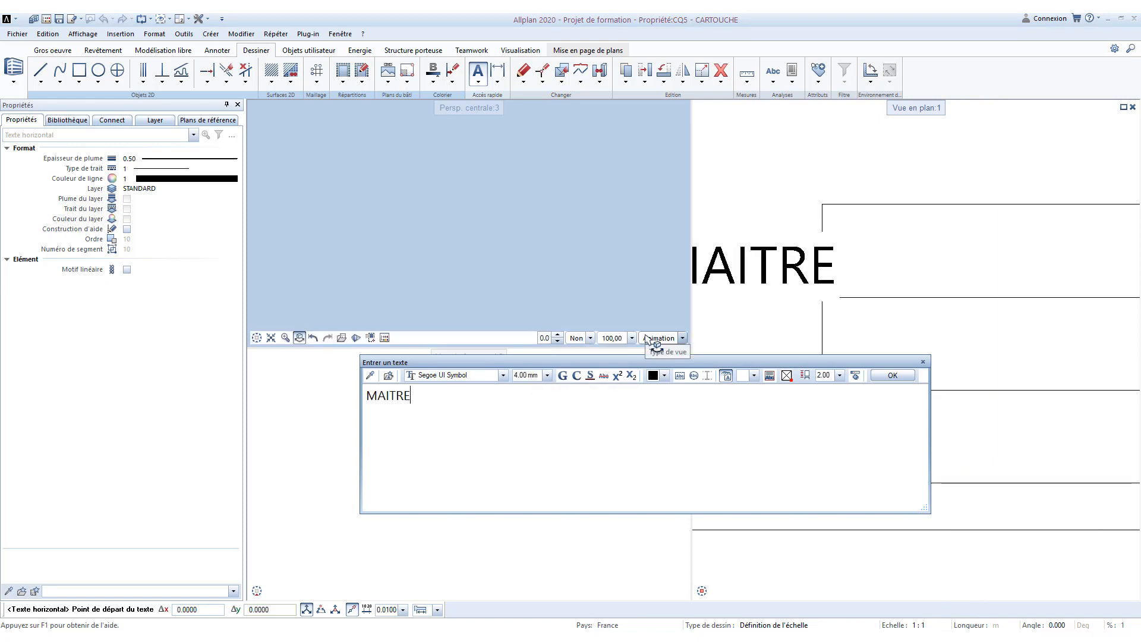
{"action": "type", "text": " D'OUVRAGE"}
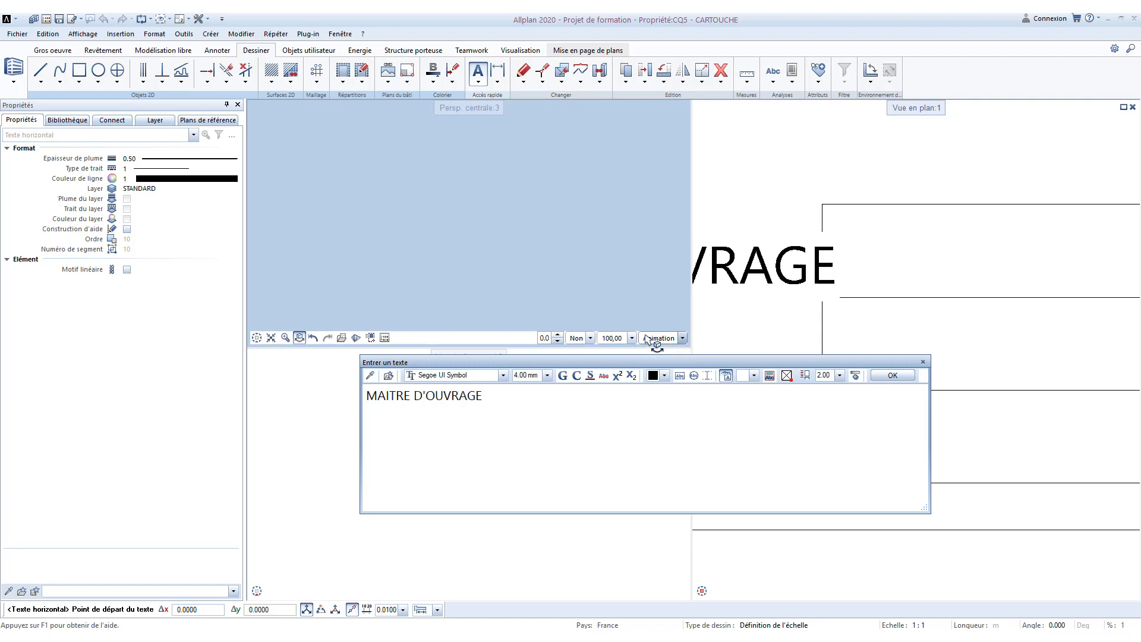
{"action": "left_click", "coordinate": [781, 381]}
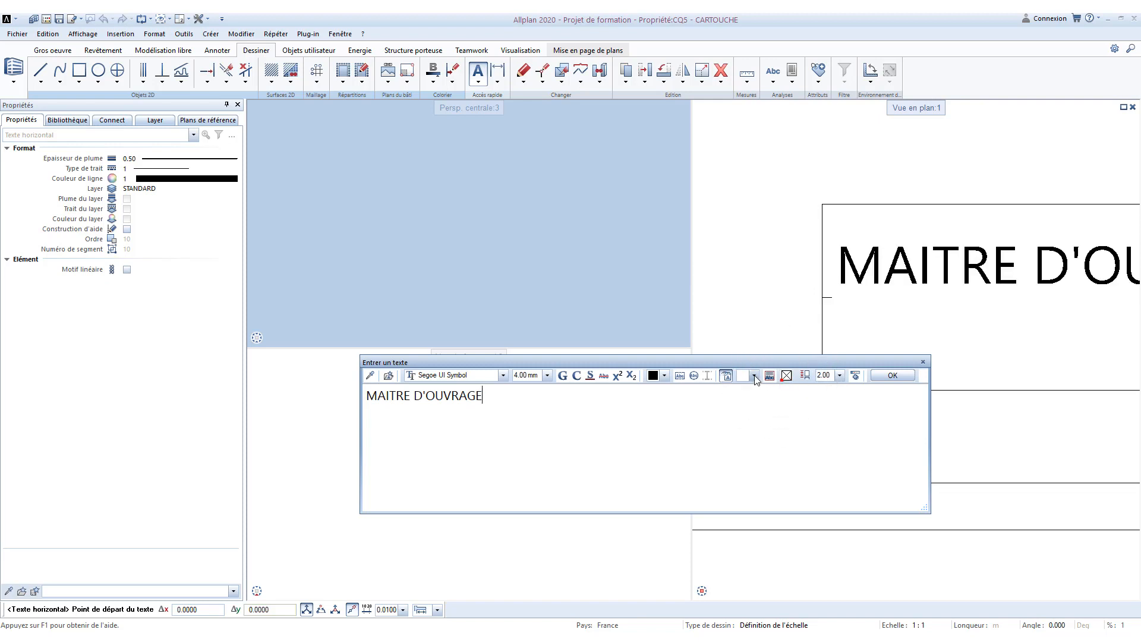
{"action": "left_click", "coordinate": [727, 376]}
{"action": "left_click", "coordinate": [892, 375]}
{"action": "middle_click_drag", "start_coordinate": [943, 390], "coordinate": [833, 386]}
{"action": "key", "text": "Escape"}
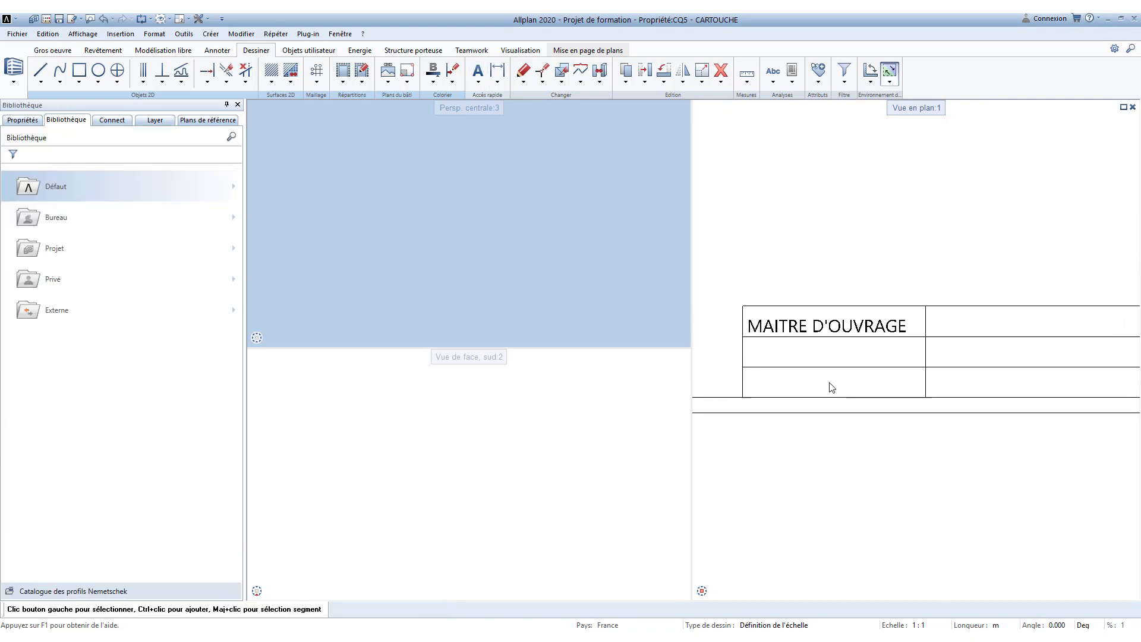
Step: Copy the MAITRE D'OUVRAGE text into the middle column's top cell, using the cells' lower-left corners as reference points
{"action": "left_click", "coordinate": [790, 330]}
{"action": "scroll", "coordinate": [869, 469], "scroll_direction": "up", "scroll_amount": 1}
{"action": "middle_click_drag", "start_coordinate": [726, 342], "coordinate": [857, 343]}
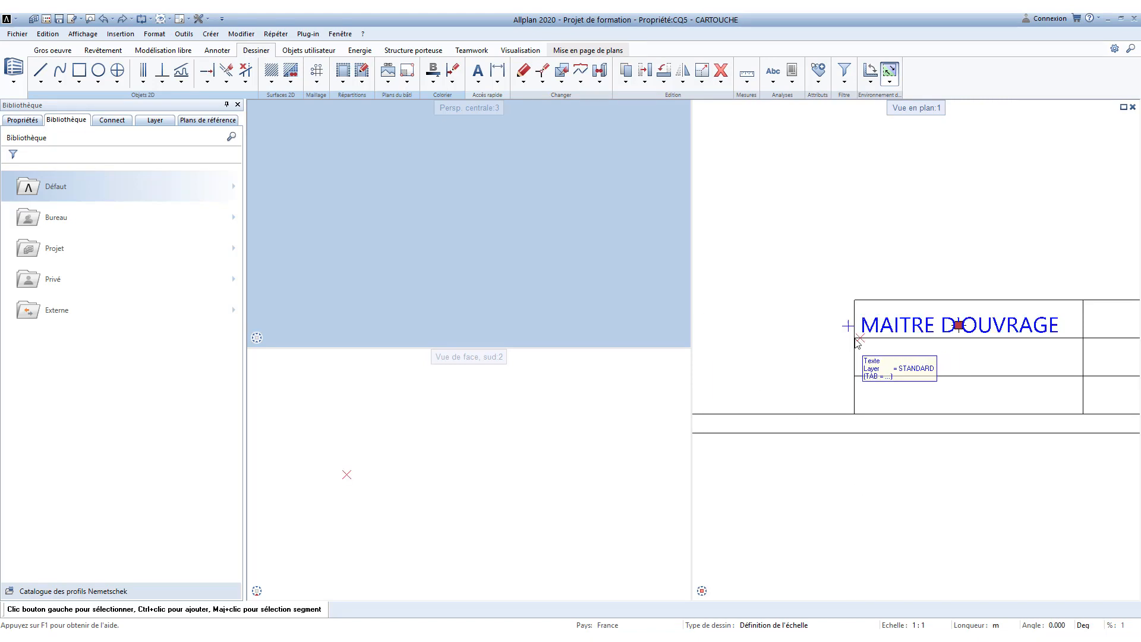
{"action": "mouse_move", "coordinate": [854, 338]}
{"action": "left_click", "coordinate": [889, 320]}
{"action": "middle_click_drag", "start_coordinate": [973, 372], "coordinate": [775, 387]}
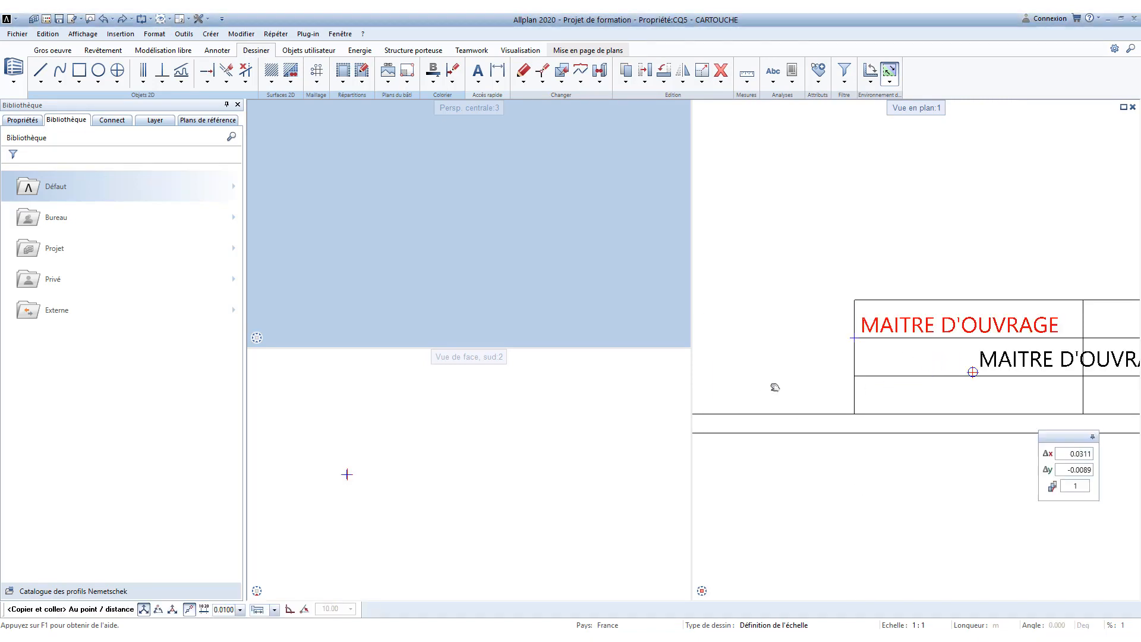
{"action": "left_click", "coordinate": [872, 347]}
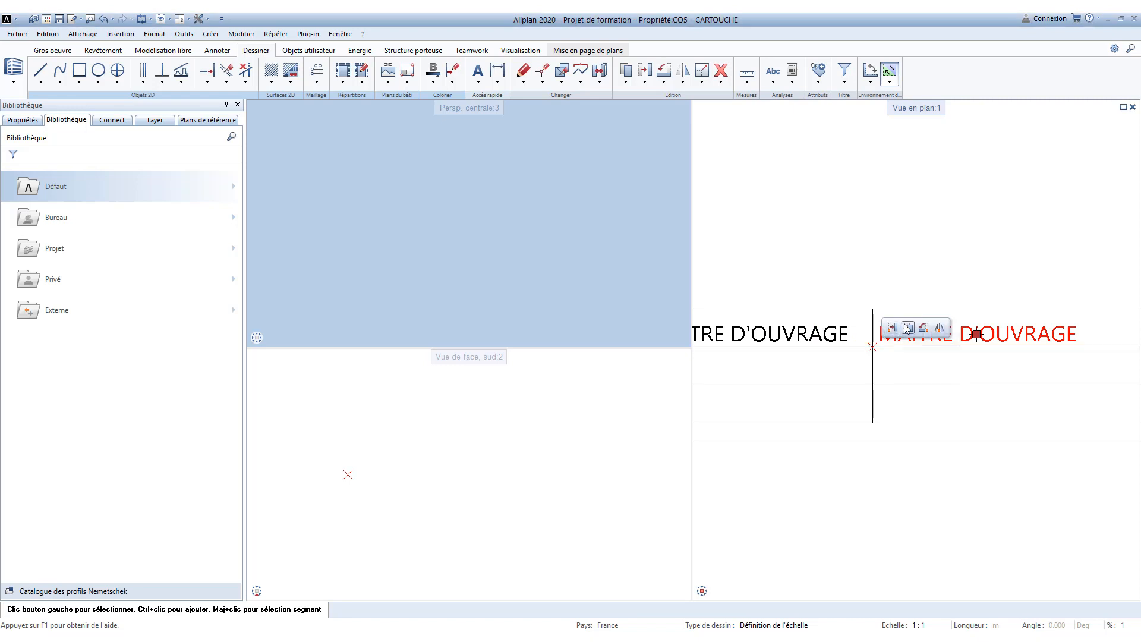
Step: Copy the middle column's top text down into its second and third rows, from cell corner to cell corner
{"action": "left_click", "coordinate": [907, 329]}
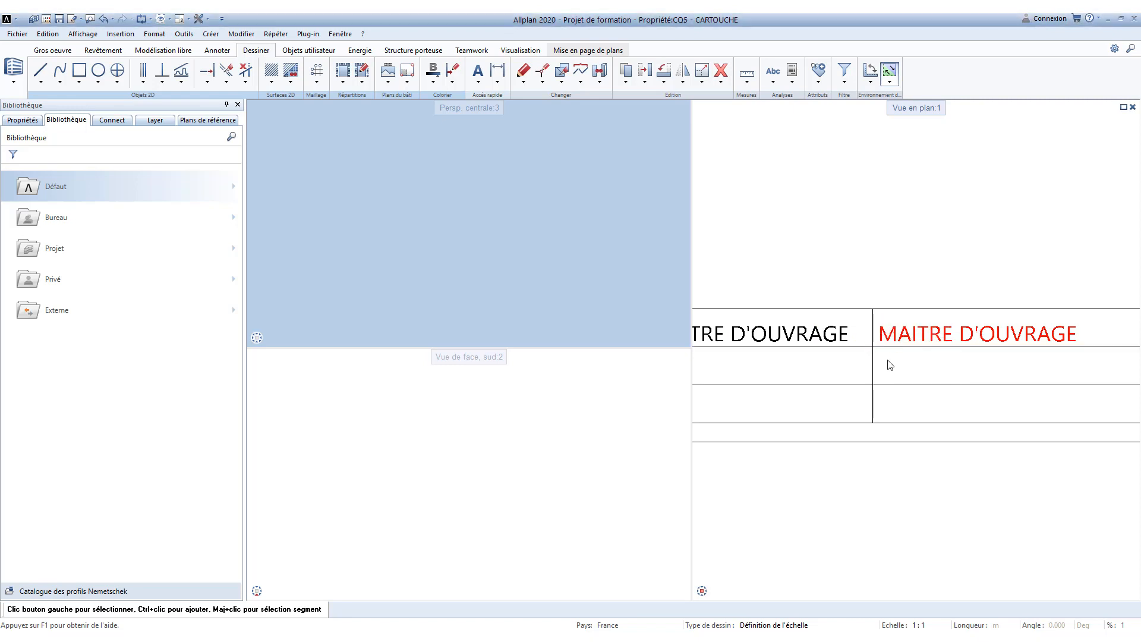
{"action": "left_click", "coordinate": [871, 386]}
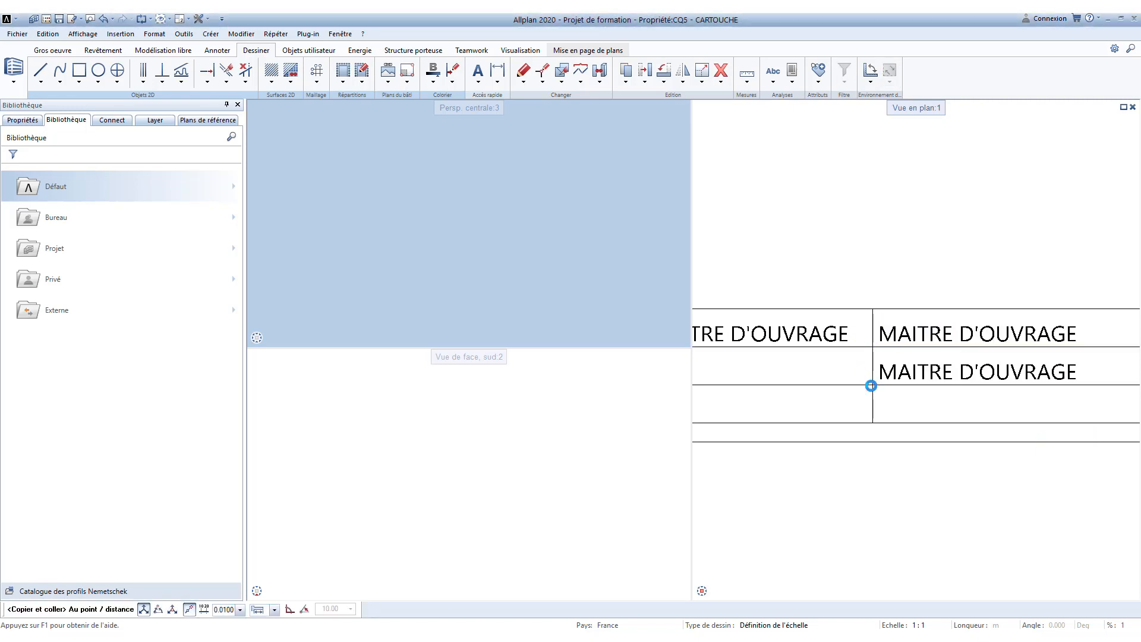
{"action": "left_click", "coordinate": [900, 373]}
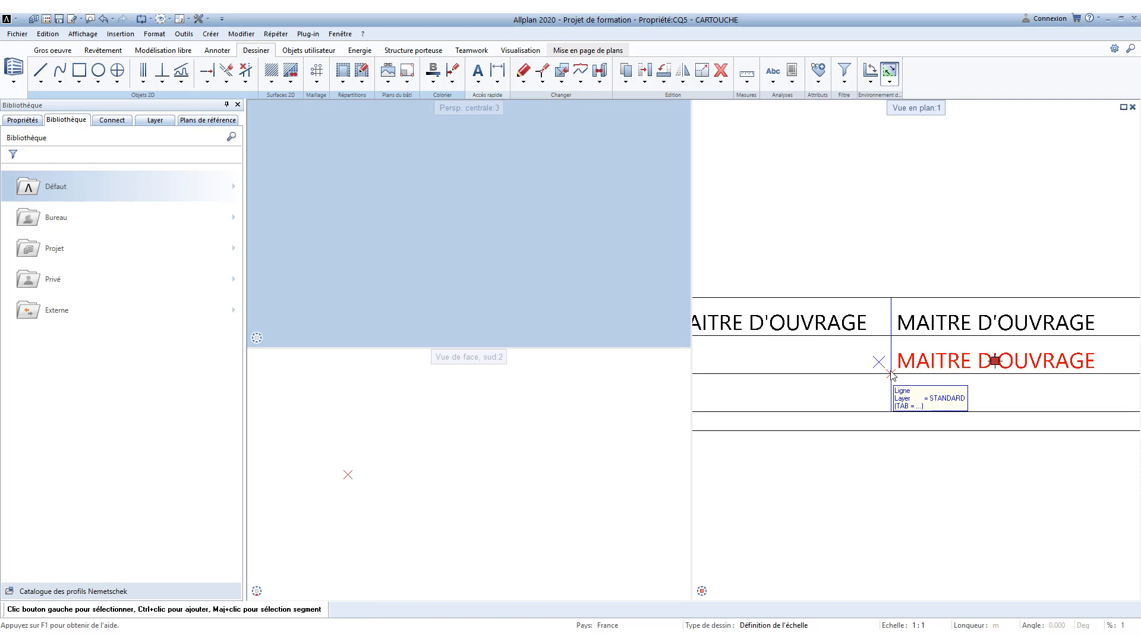
{"action": "left_click", "coordinate": [890, 411]}
Step: Select the middle column's three texts and copy them together into the narrow right column
{"action": "scroll", "coordinate": [890, 411], "scroll_direction": "down", "scroll_amount": 3}
{"action": "middle_click_drag", "start_coordinate": [932, 422], "coordinate": [890, 427]}
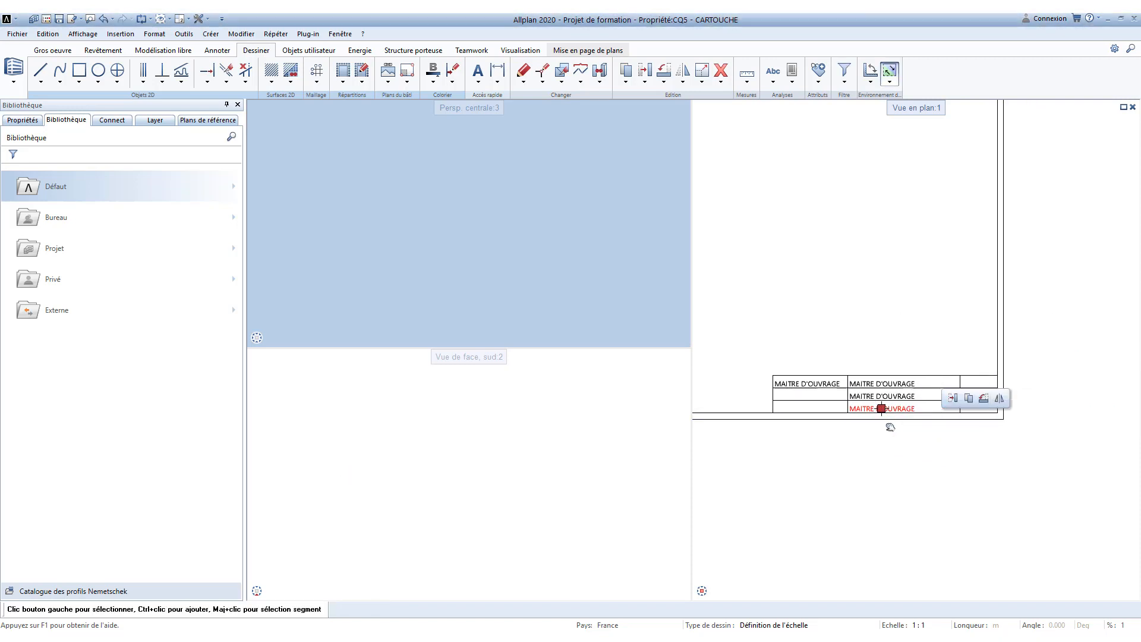
{"action": "scroll", "coordinate": [890, 427], "scroll_direction": "up", "scroll_amount": 2}
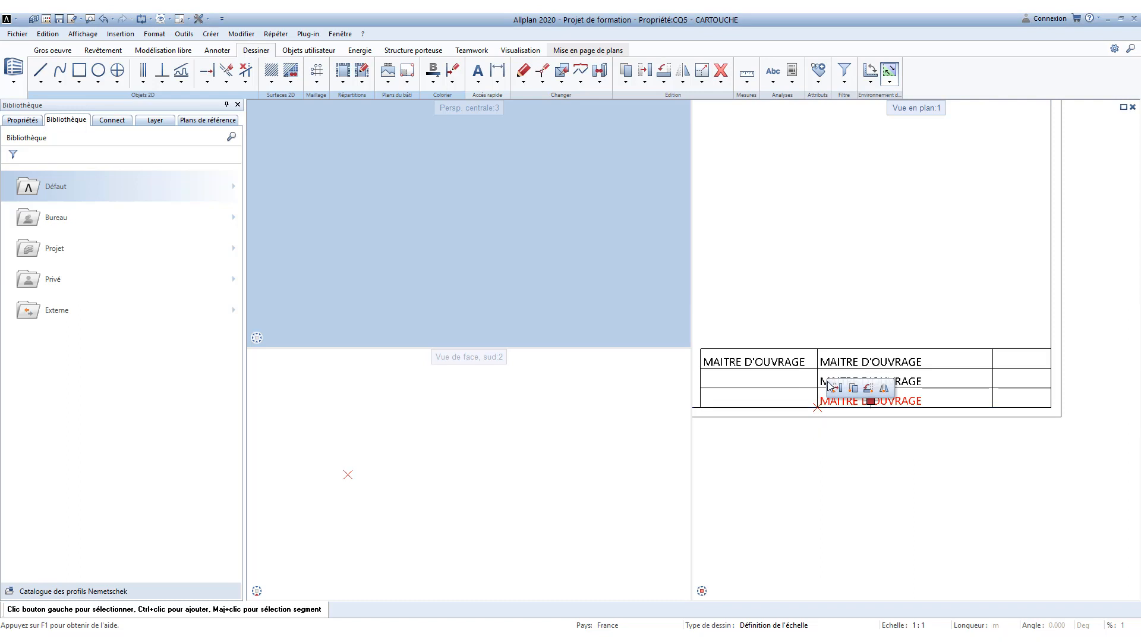
{"action": "left_click", "coordinate": [885, 381], "text": "ctrl"}
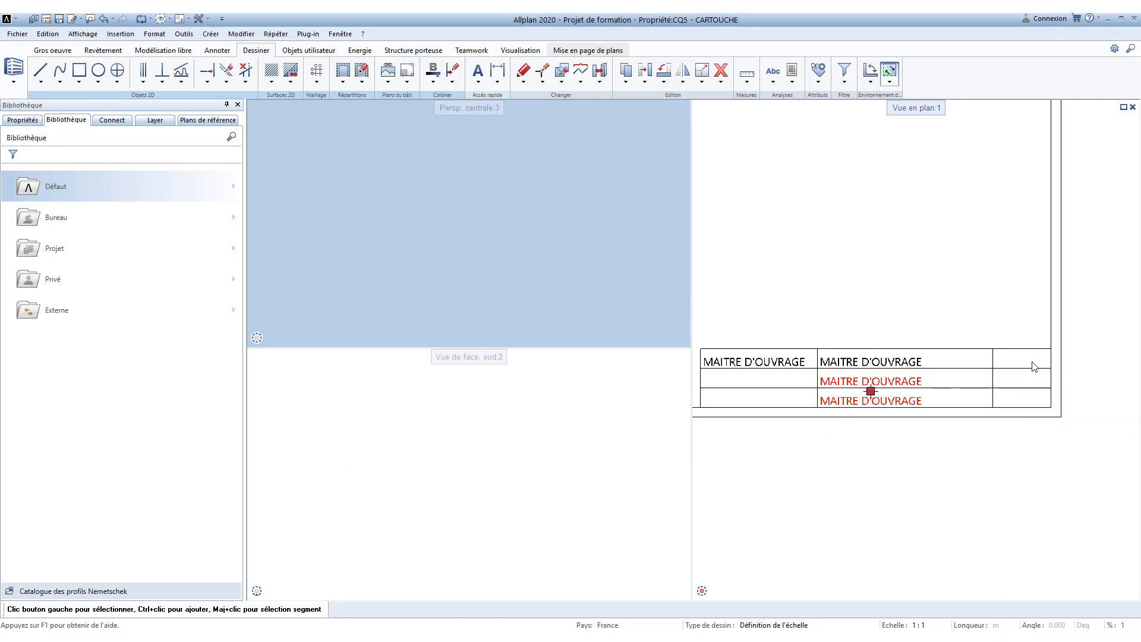
{"action": "left_click", "coordinate": [925, 364], "text": "ctrl"}
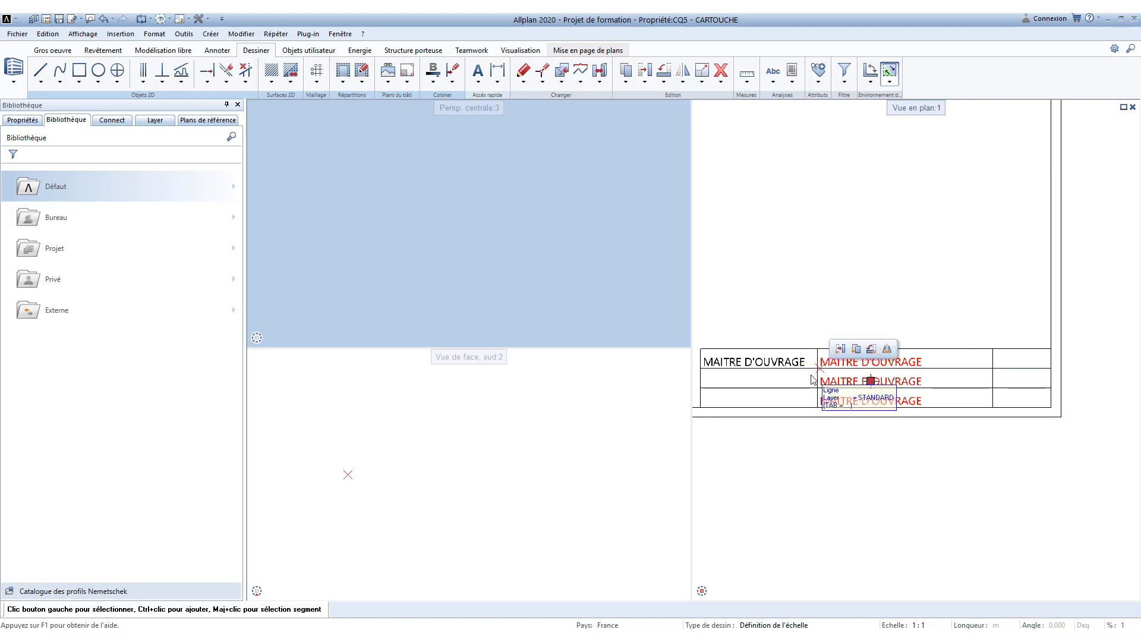
{"action": "left_click", "coordinate": [852, 349]}
{"action": "left_click", "coordinate": [991, 357]}
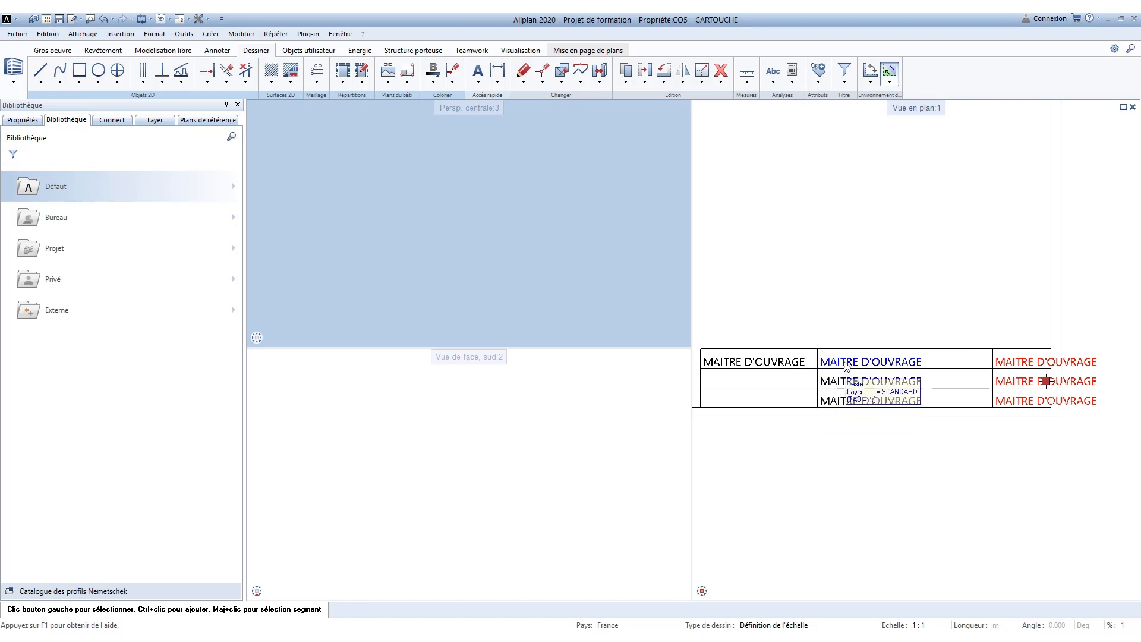
Step: Change the text in the middle column's top cell to PROJET DE FORMATION
{"action": "double_click", "coordinate": [845, 364]}
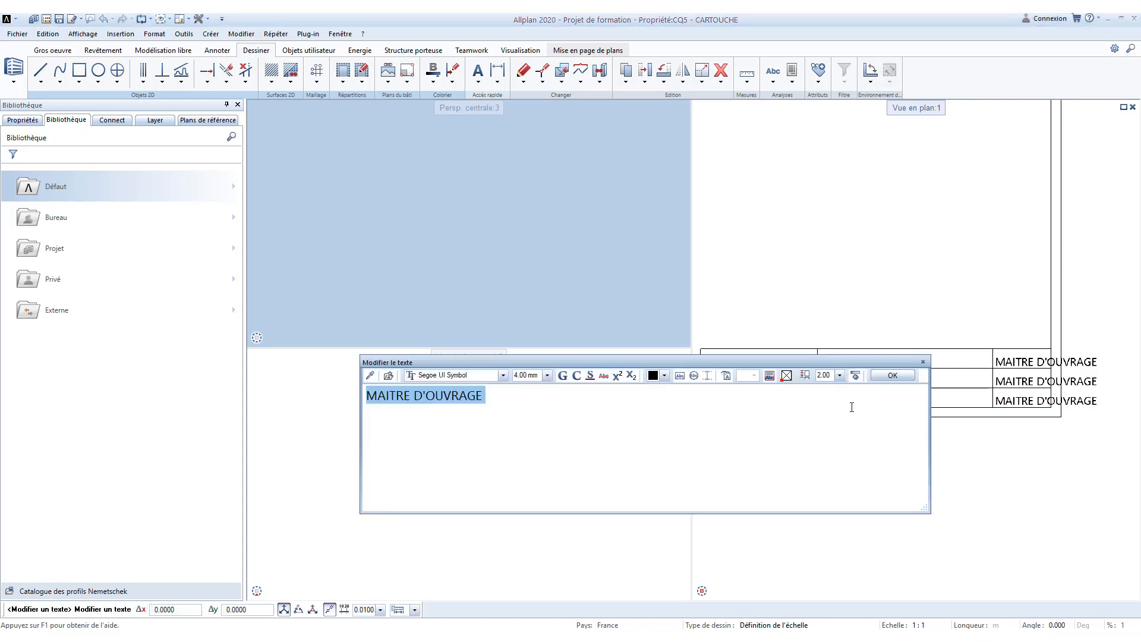
{"action": "type", "text": "PROJE"}
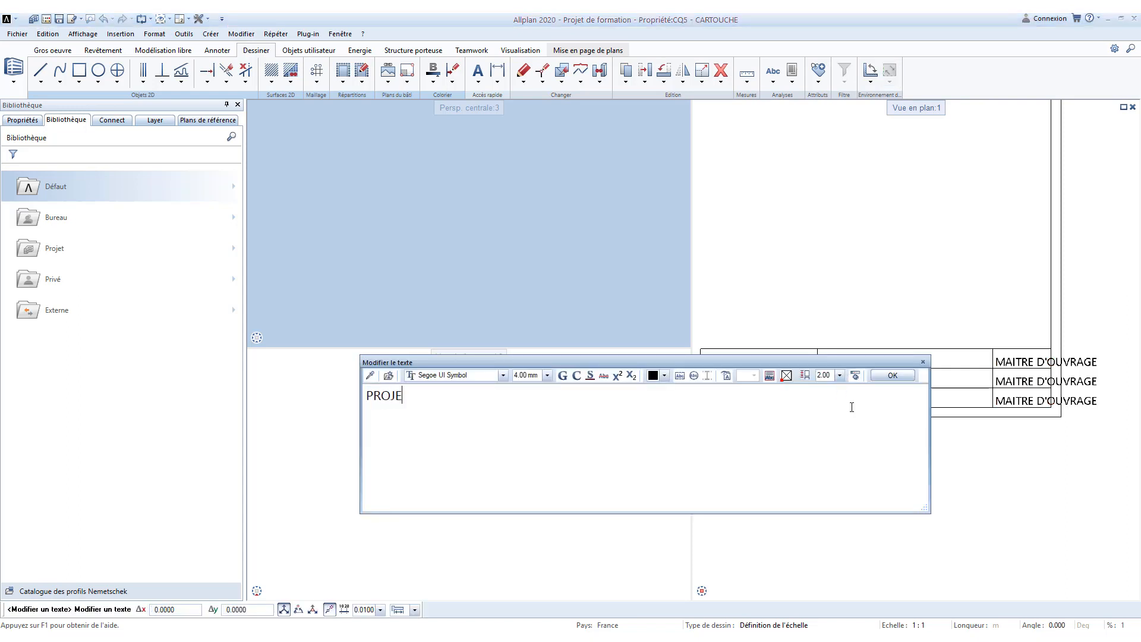
{"action": "type", "text": "T DE FORMATION"}
{"action": "key", "text": "Escape"}
Step: Change the text in the middle column's second row to ADRESSE PROJET
{"action": "double_click", "coordinate": [854, 385]}
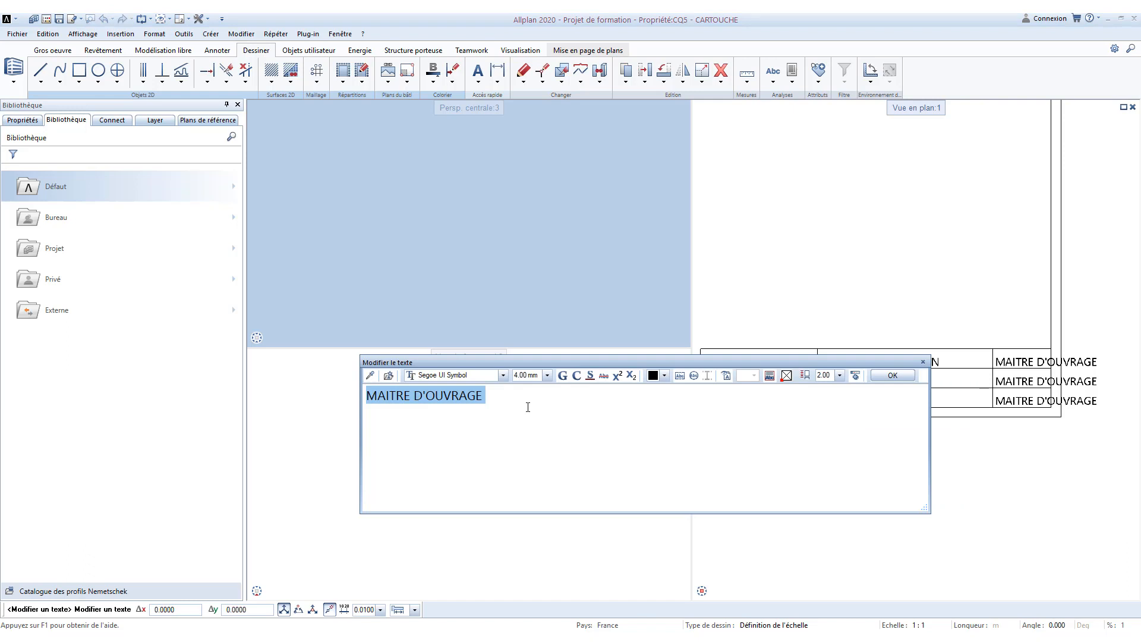
{"action": "type", "text": "ADRESSE P"}
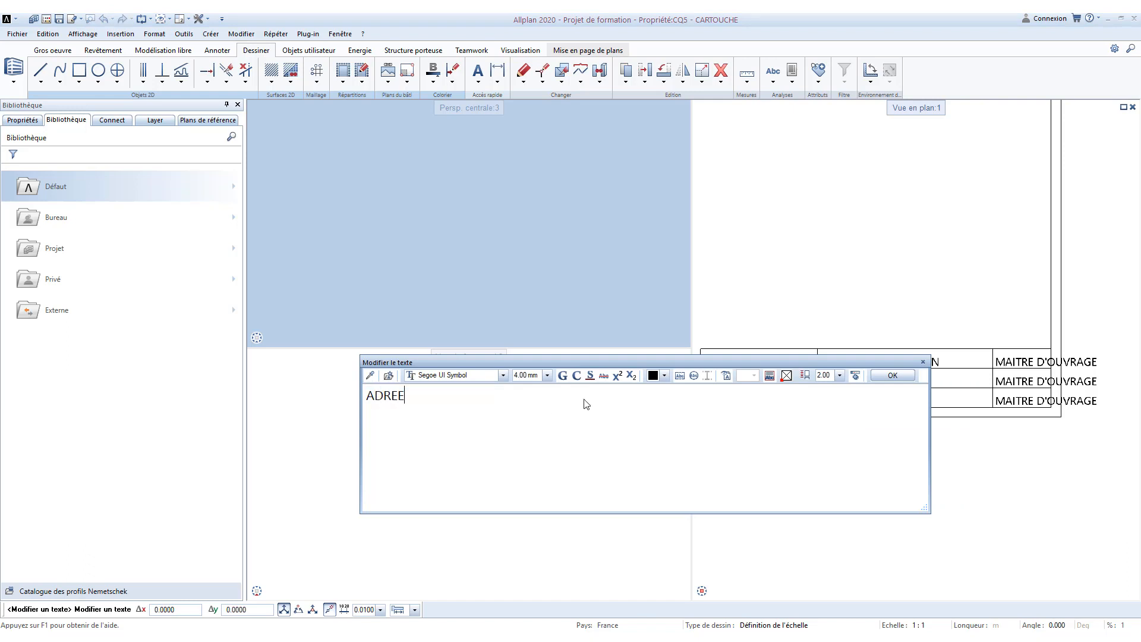
{"action": "type", "text": "ROJET"}
{"action": "key", "text": "Return"}
{"action": "key", "text": "Escape"}
Step: Change the text in the middle column's third row to XXXXX - VILLE PROJET
{"action": "left_click", "coordinate": [846, 402]}
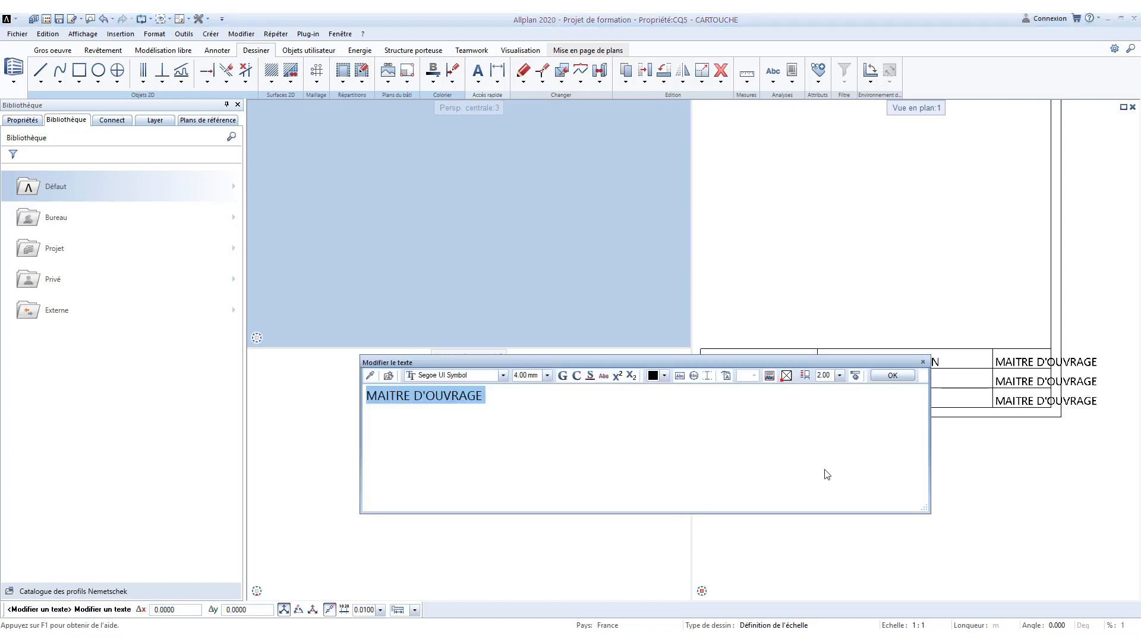
{"action": "key", "text": "Delete"}
{"action": "type", "text": "XXXXX"}
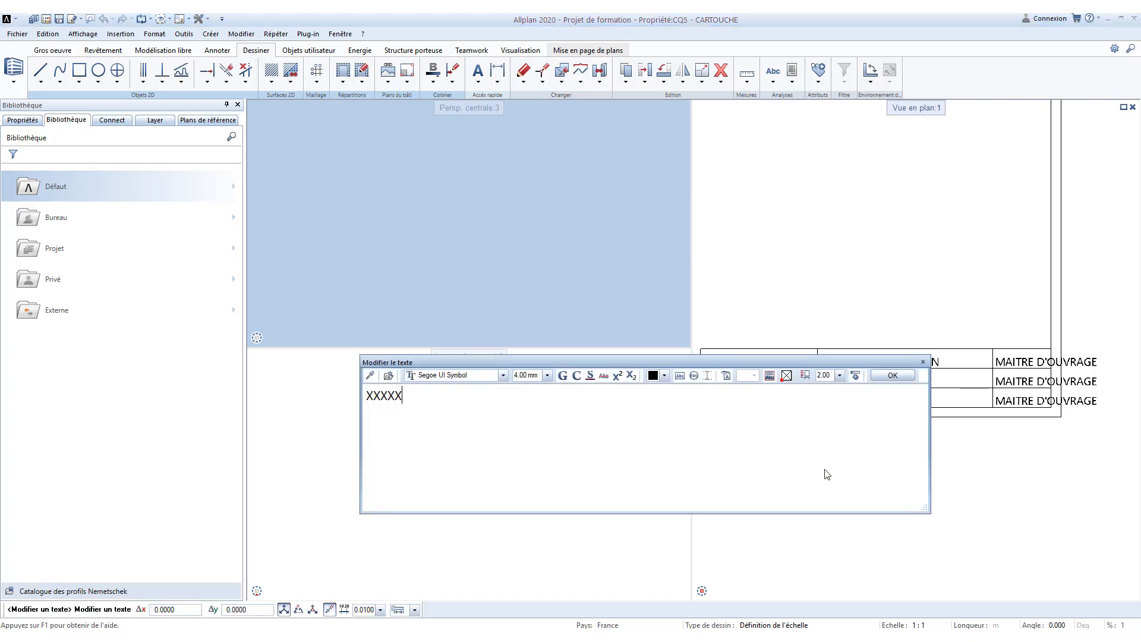
{"action": "type", "text": " - VILLE PROJET"}
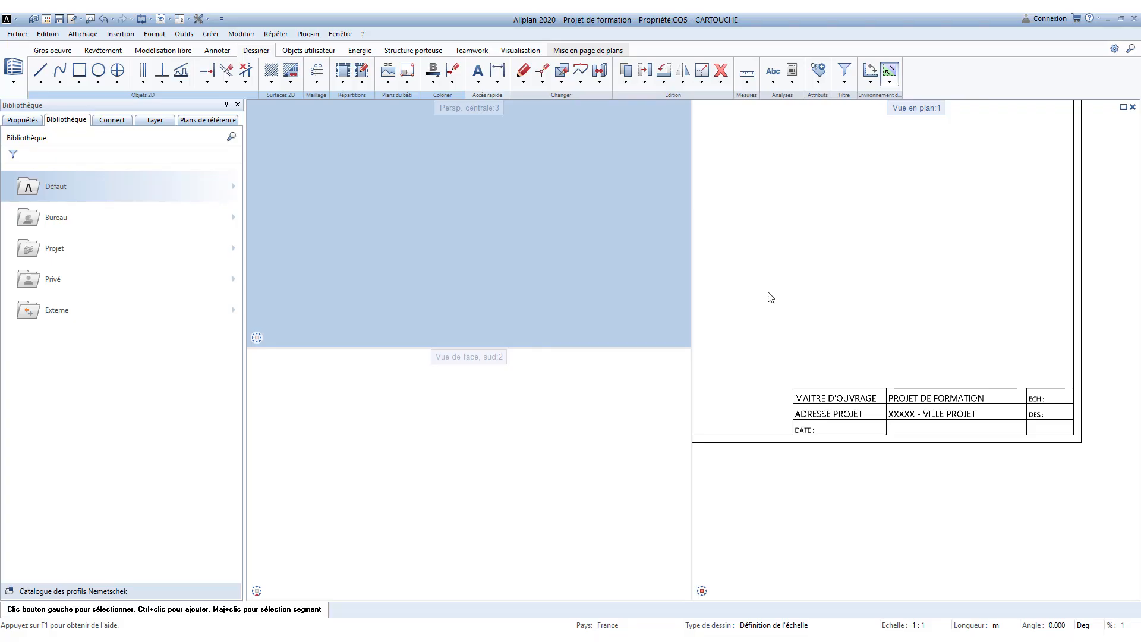
Step: Switch to the COUPE A plan layout and start a plan window with corresponding plan elements, choosing drawing file 5 CARTOUCHE
{"action": "scroll", "coordinate": [784, 306], "scroll_direction": "down", "scroll_amount": 3}
{"action": "middle_click_drag", "start_coordinate": [785, 300], "coordinate": [885, 326]}
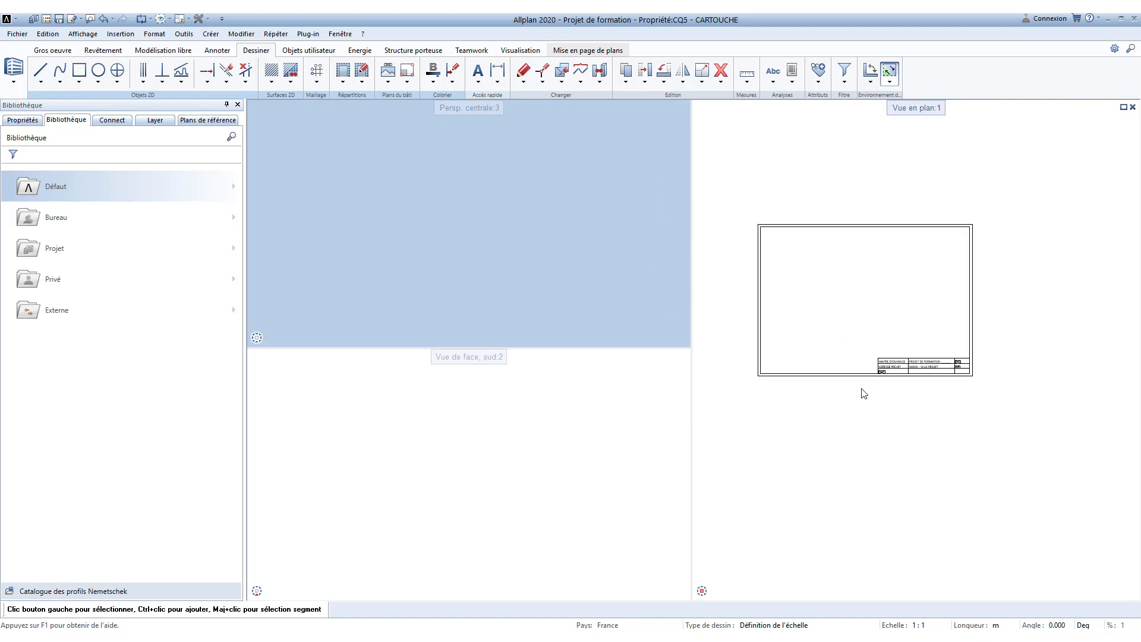
{"action": "left_click", "coordinate": [562, 53]}
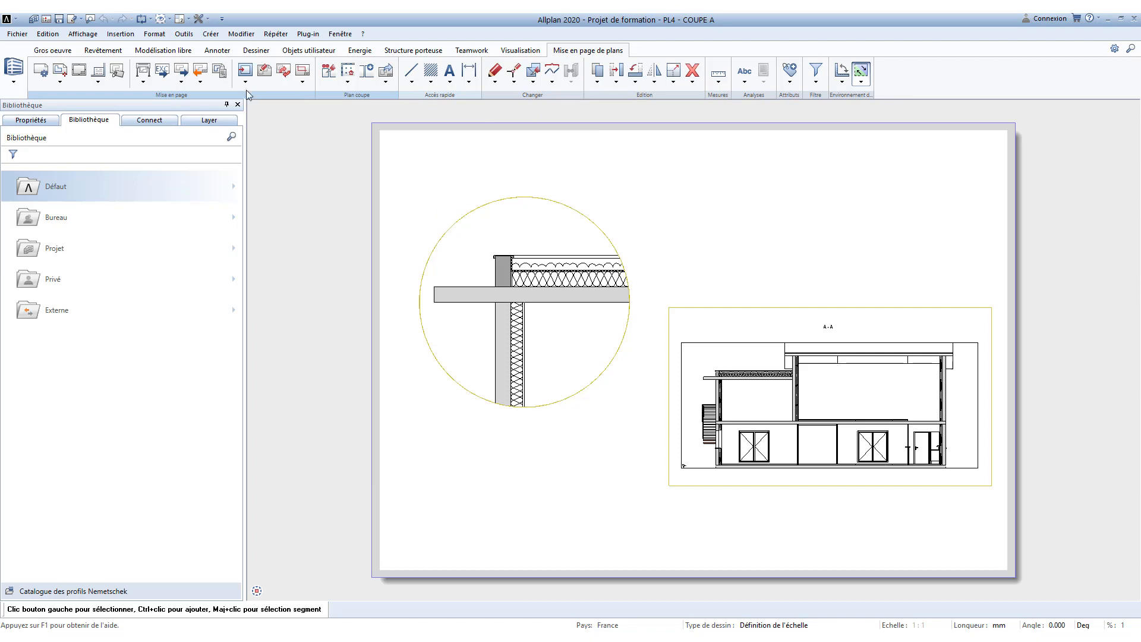
{"action": "left_click", "coordinate": [301, 71]}
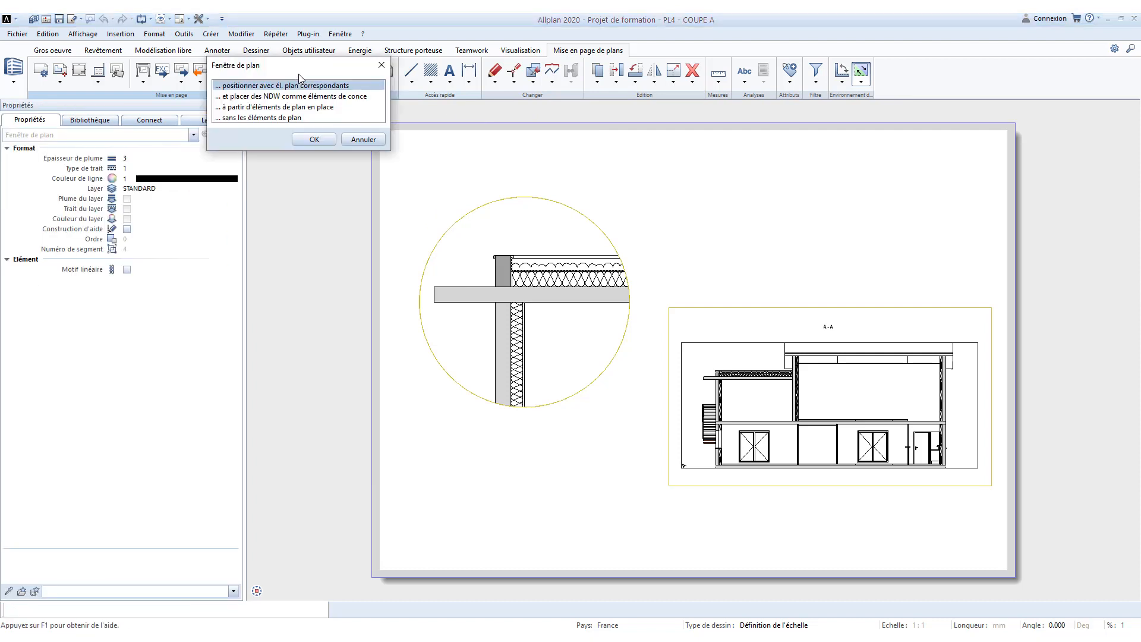
{"action": "left_click", "coordinate": [311, 139]}
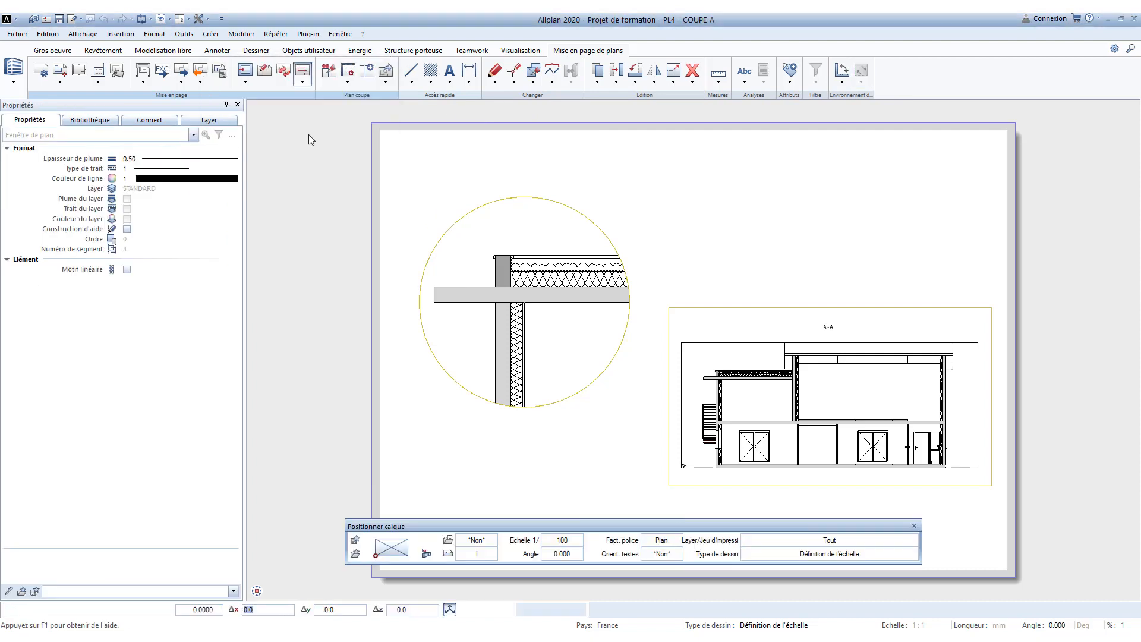
{"action": "left_click", "coordinate": [426, 554]}
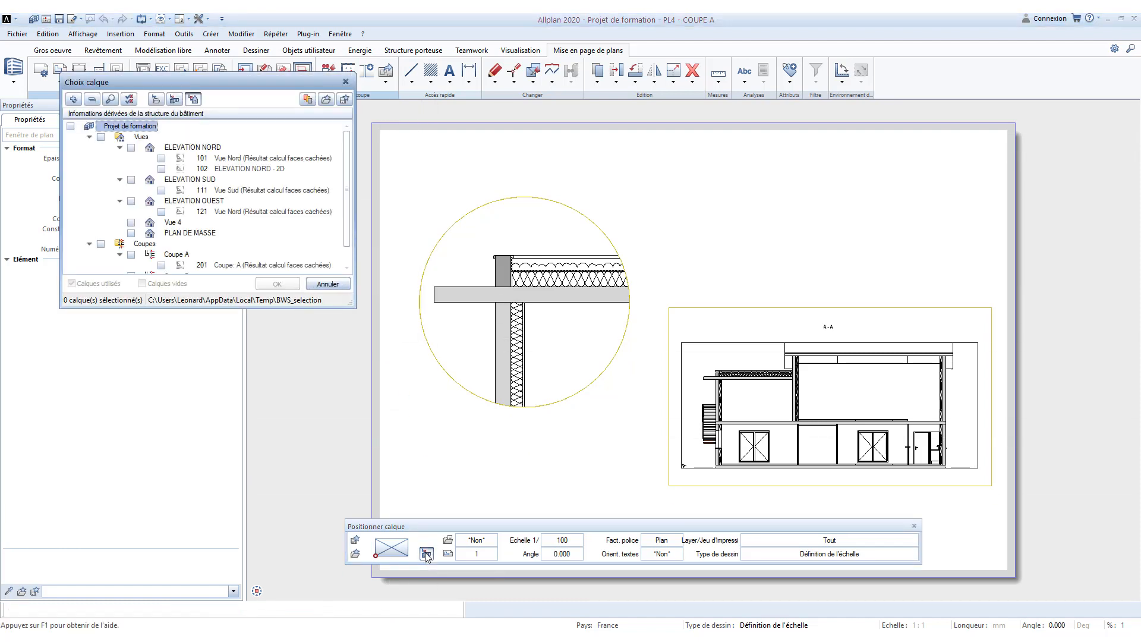
{"action": "left_click", "coordinate": [176, 100]}
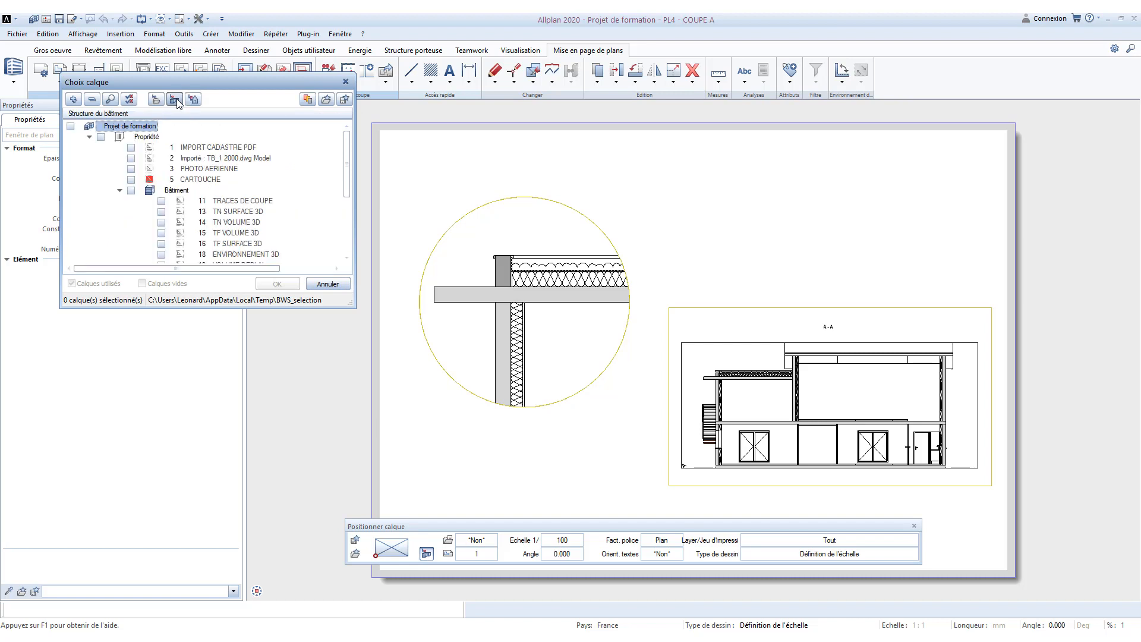
{"action": "left_click", "coordinate": [131, 180]}
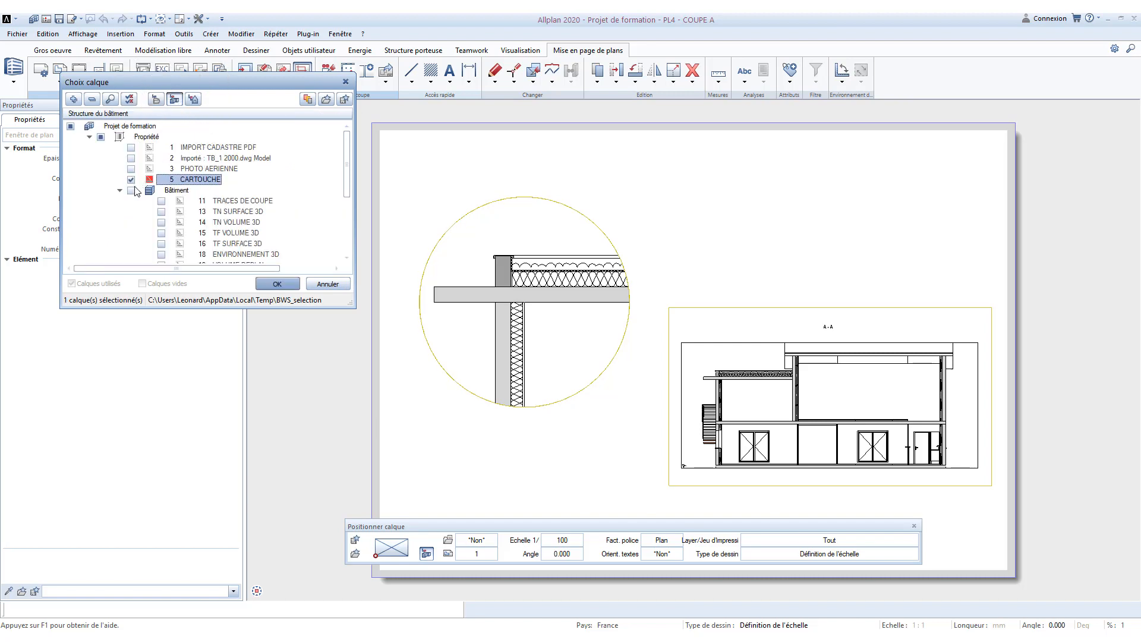
{"action": "left_click", "coordinate": [278, 284]}
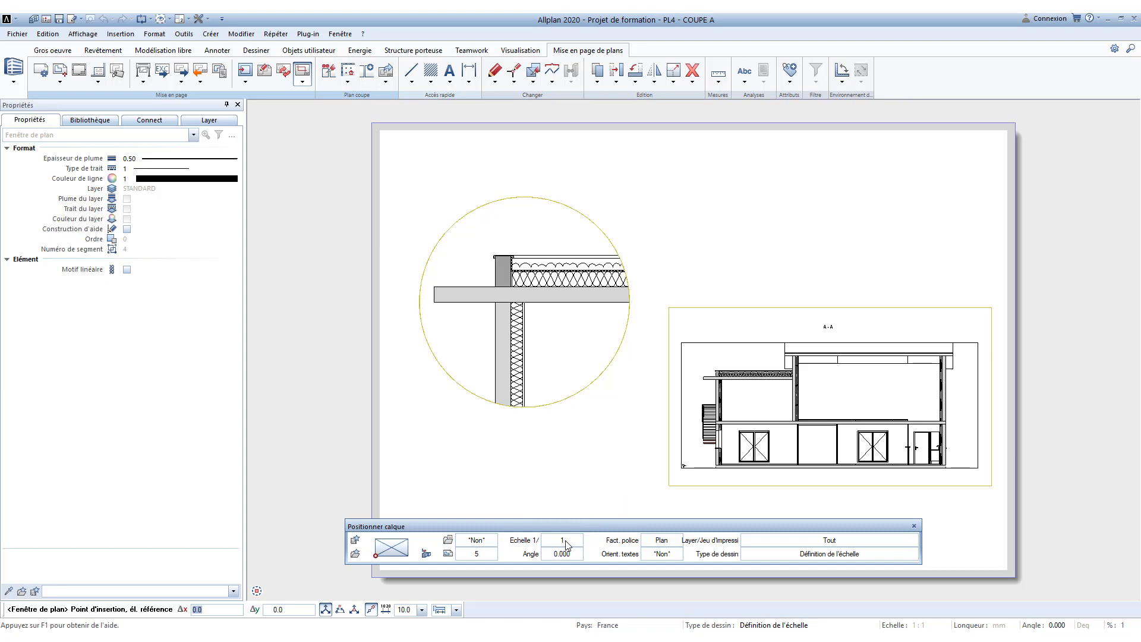
Step: Place the CARTOUCHE drawing at scale 1/1 with its reference point on the lower-left corner of the page
{"action": "left_click_drag", "start_coordinate": [567, 527], "coordinate": [576, 586]}
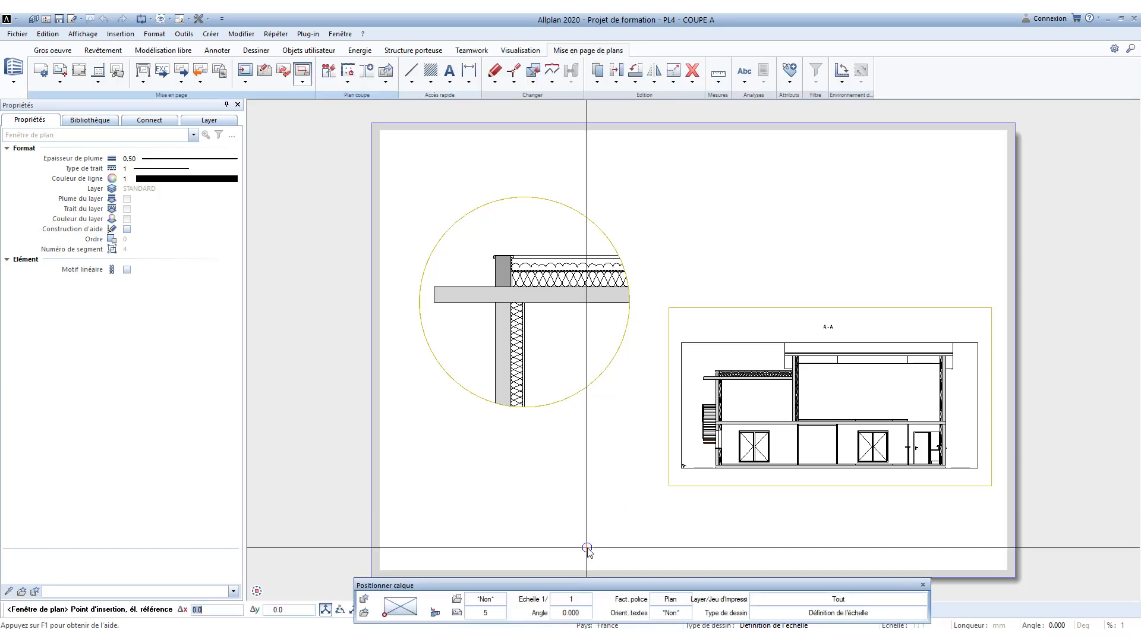
{"action": "middle_click_drag", "start_coordinate": [512, 521], "coordinate": [563, 401]}
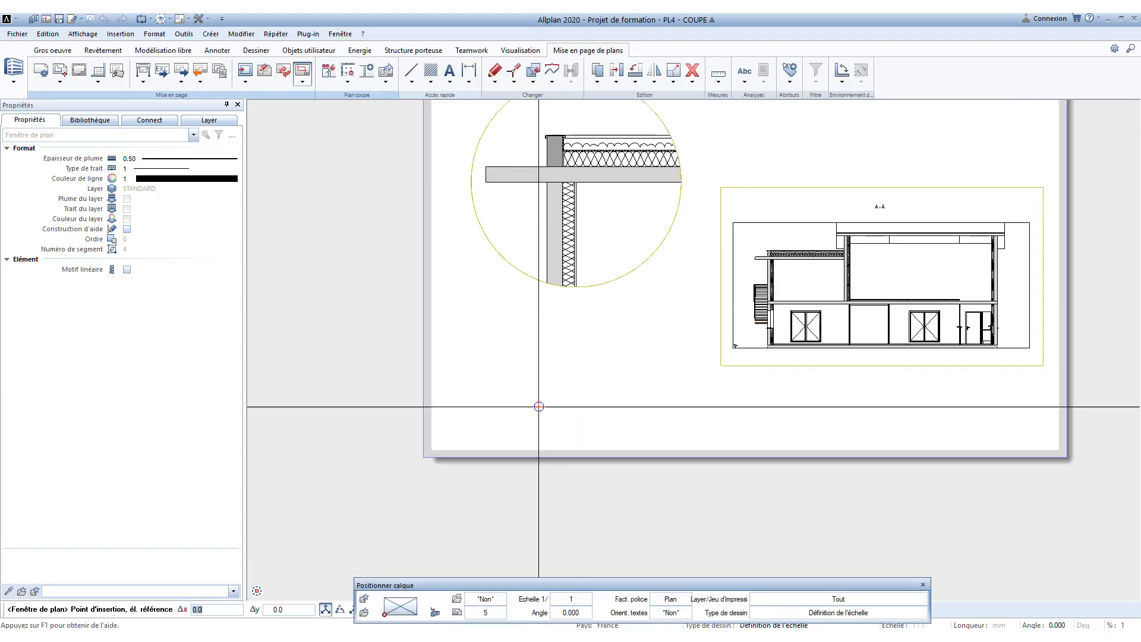
{"action": "left_click", "coordinate": [426, 461]}
{"action": "scroll", "coordinate": [514, 517], "scroll_direction": "down", "scroll_amount": 2}
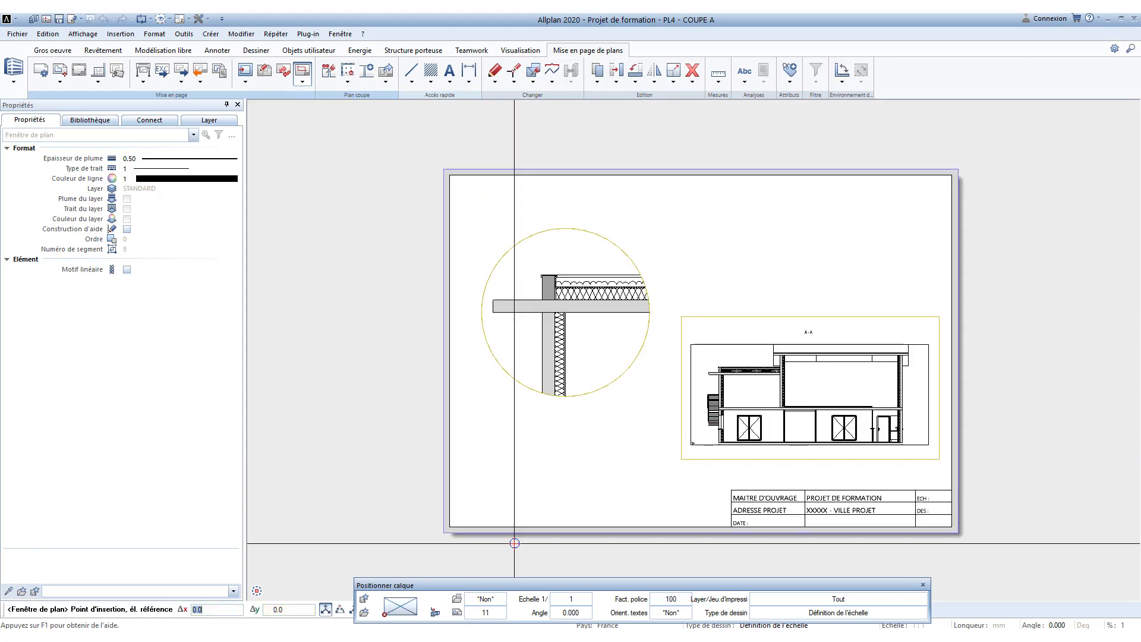
Step: Finish positioning and define the plan window from the page's lower-left corner to its upper-right corner
{"action": "middle_click_drag", "start_coordinate": [517, 550], "coordinate": [532, 483]}
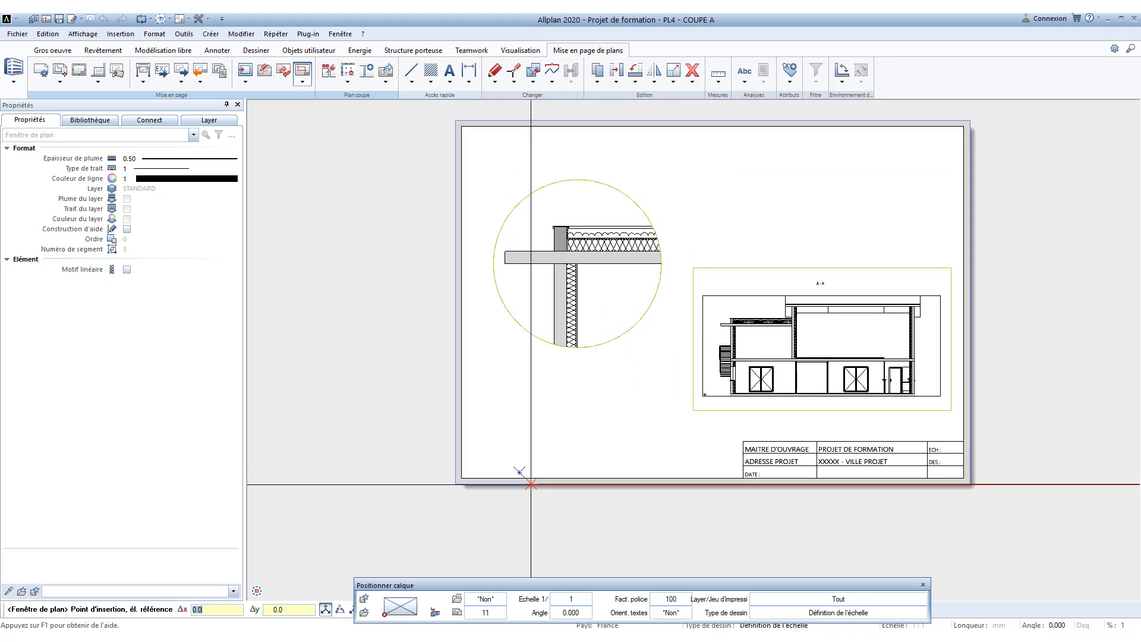
{"action": "key", "text": "Escape"}
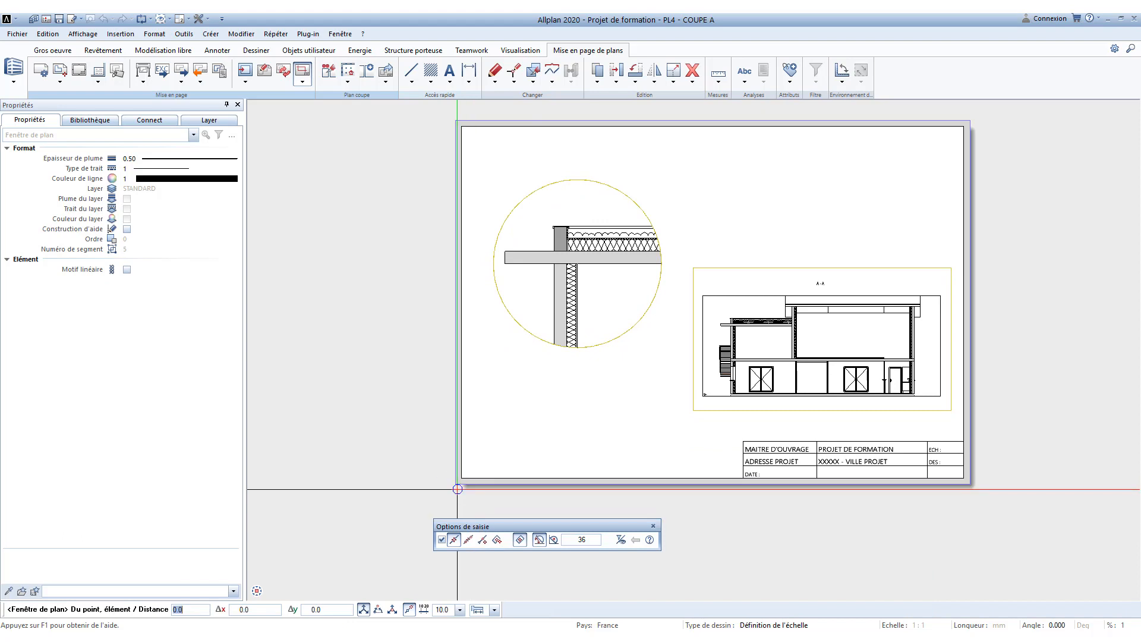
{"action": "key", "text": "Escape"}
{"action": "left_click", "coordinate": [455, 484]}
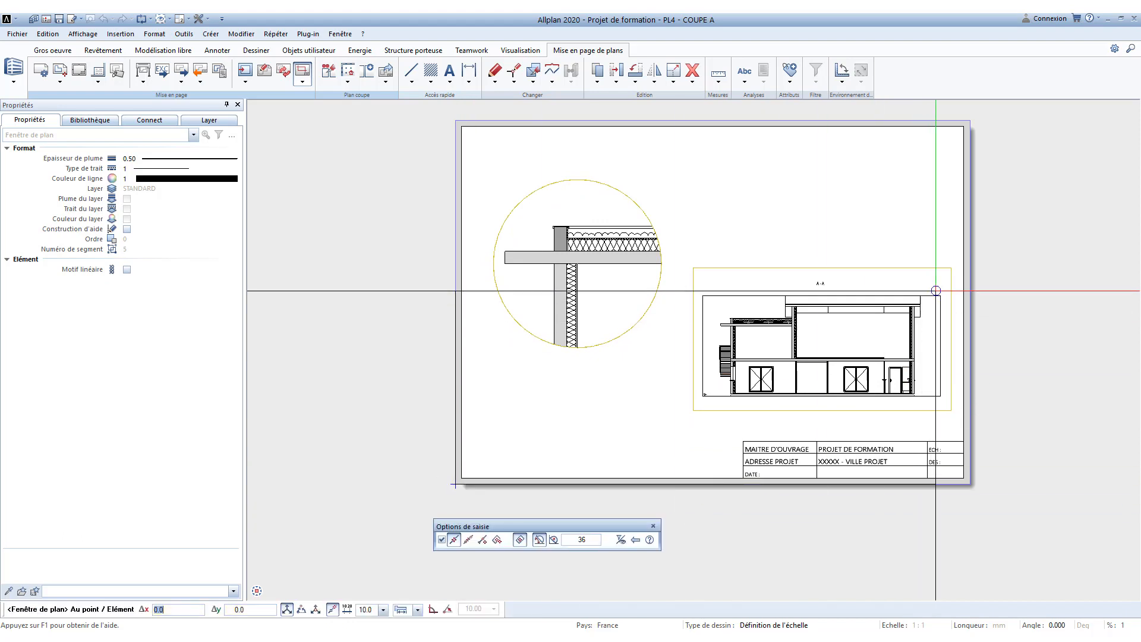
{"action": "left_click", "coordinate": [971, 122]}
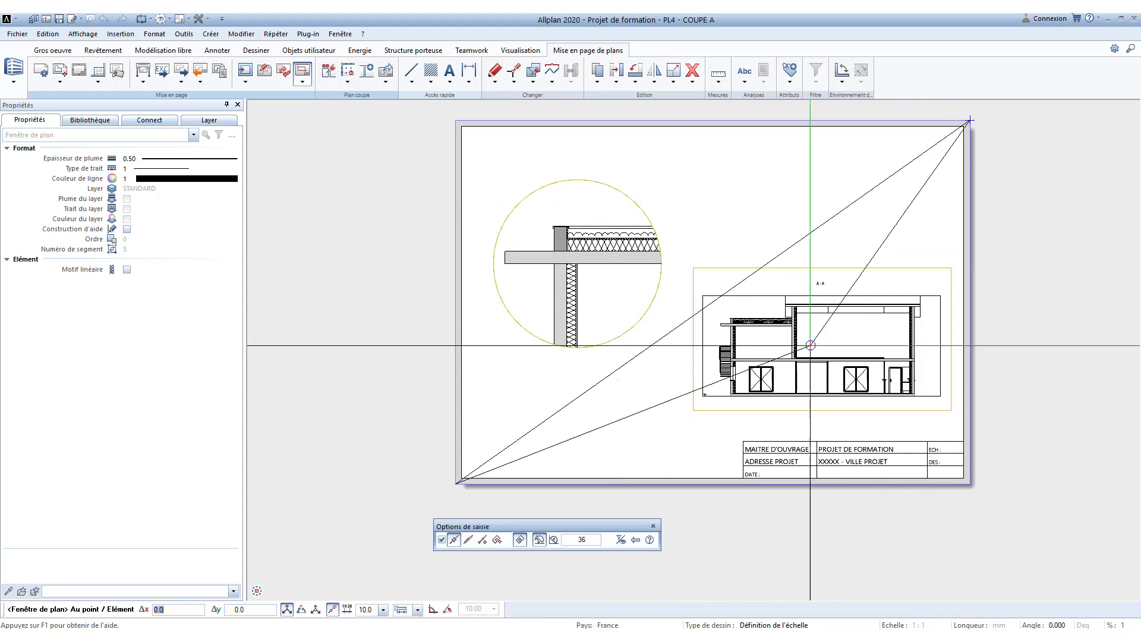
{"action": "key", "text": "Escape"}
Step: Write the horizontal text 1/50 directly after the ECH : label in the title block
{"action": "left_click", "coordinate": [300, 593]}
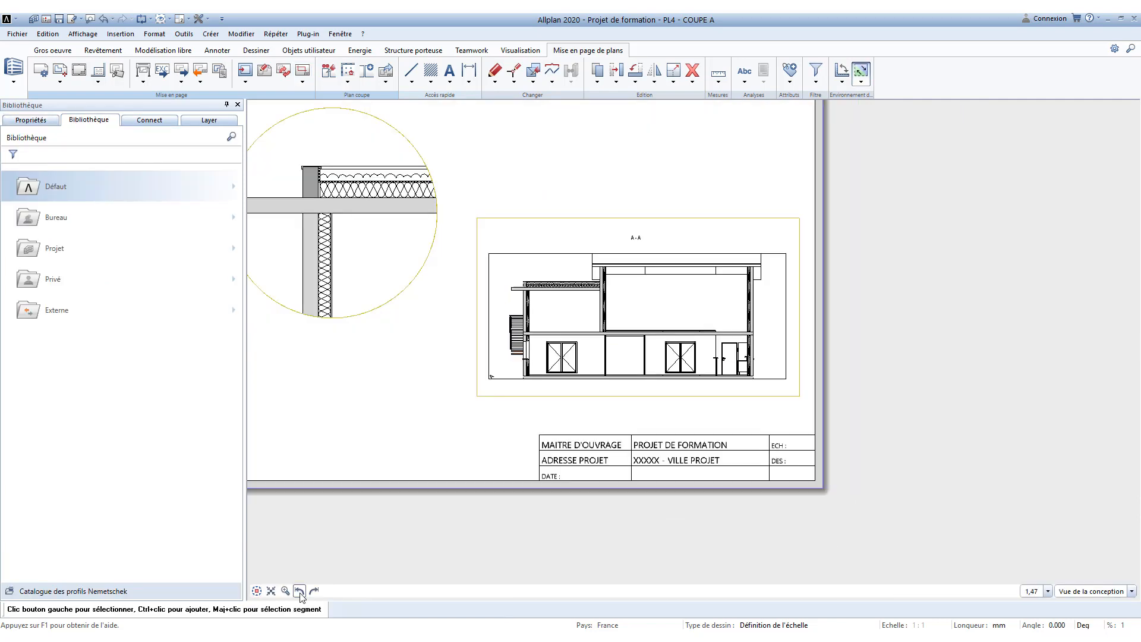
{"action": "left_click", "coordinate": [300, 593]}
{"action": "left_click", "coordinate": [300, 593]}
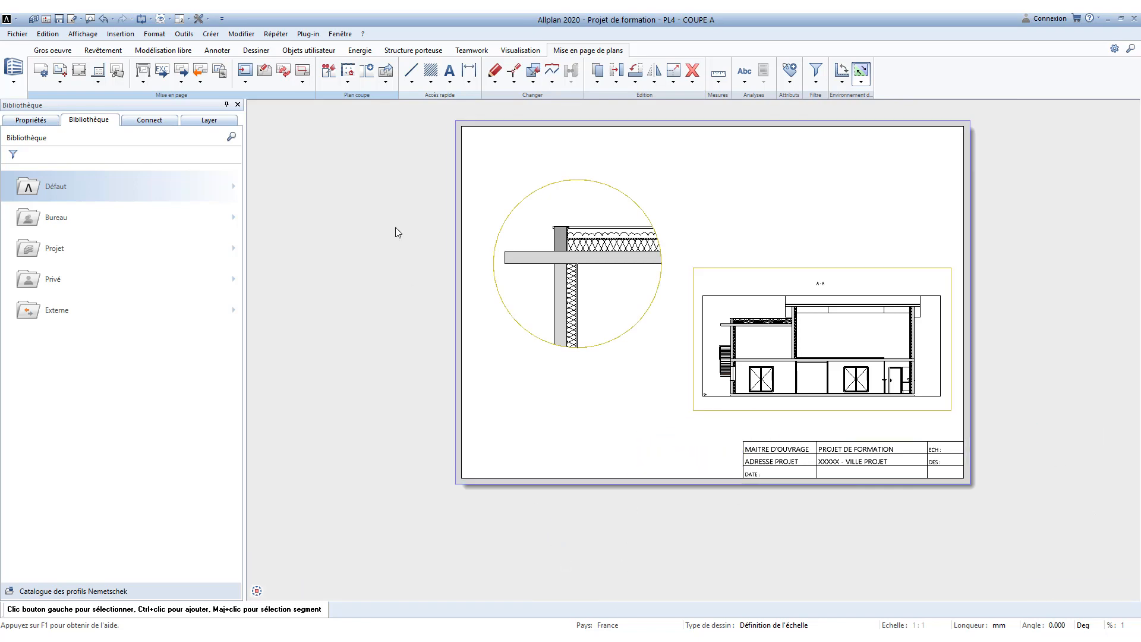
{"action": "left_click", "coordinate": [450, 71]}
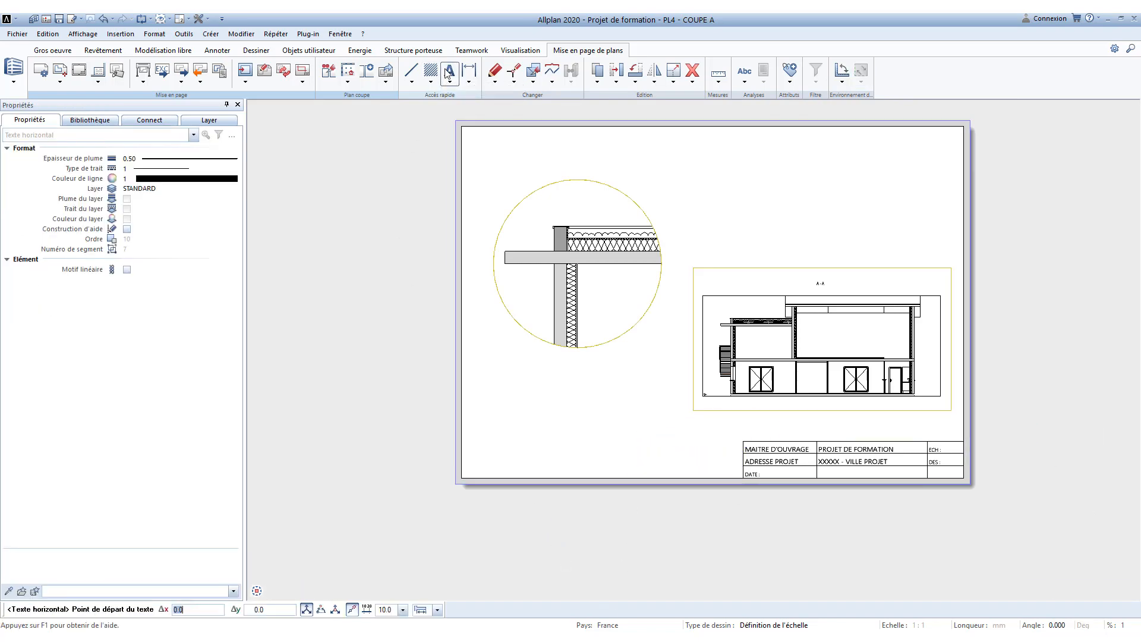
{"action": "scroll", "coordinate": [944, 460], "scroll_direction": "up", "scroll_amount": 8}
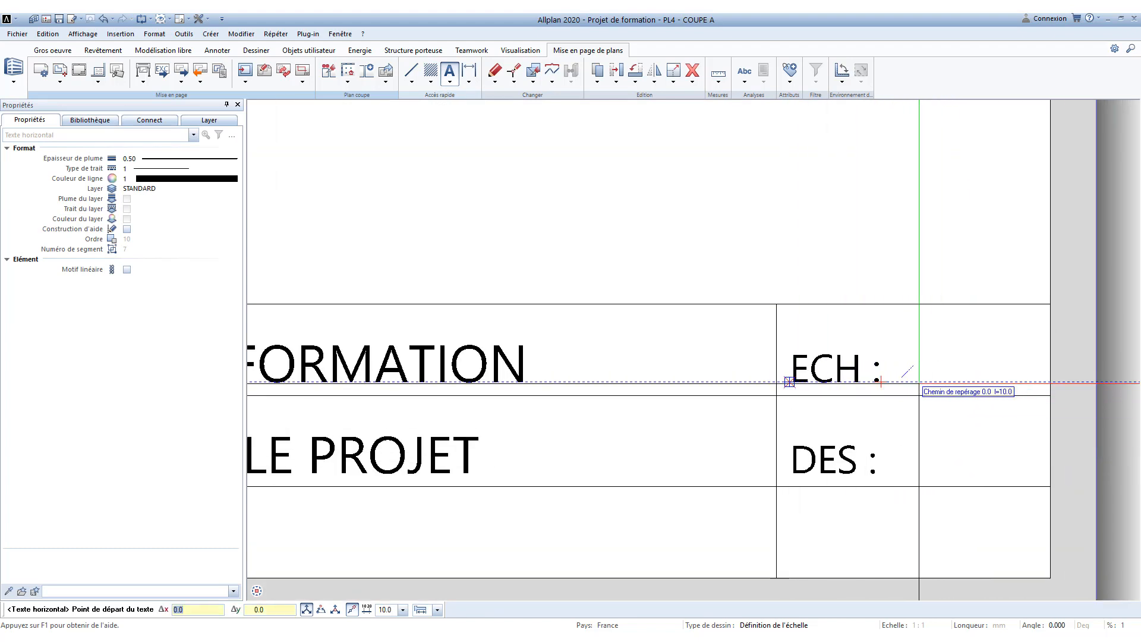
{"action": "left_click", "coordinate": [881, 382]}
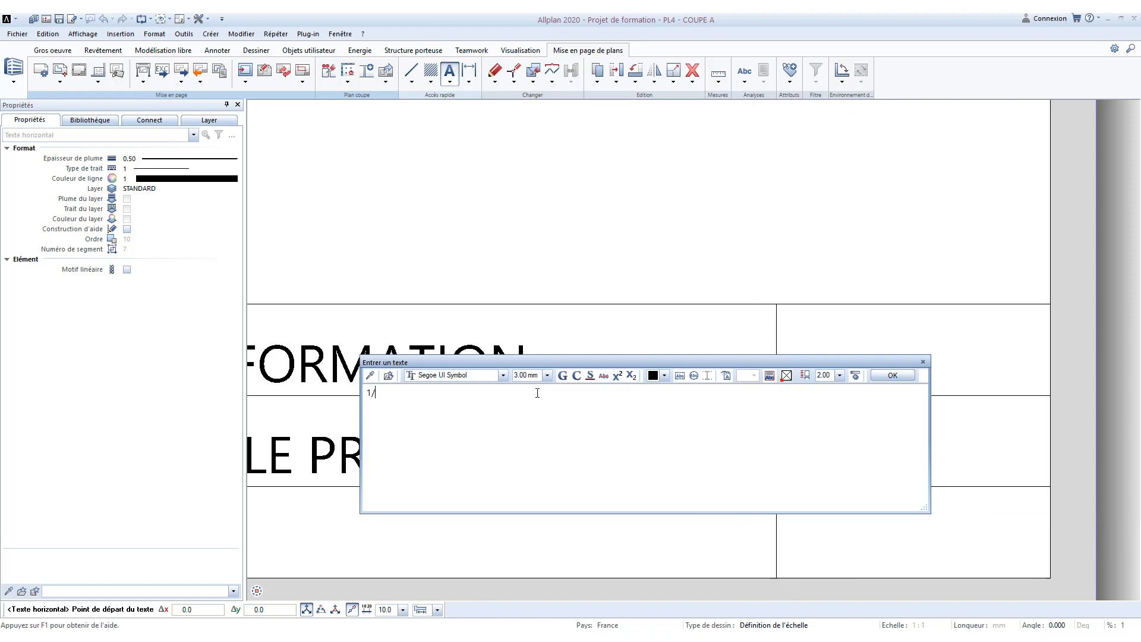
{"action": "key", "text": "ctrl+Return"}
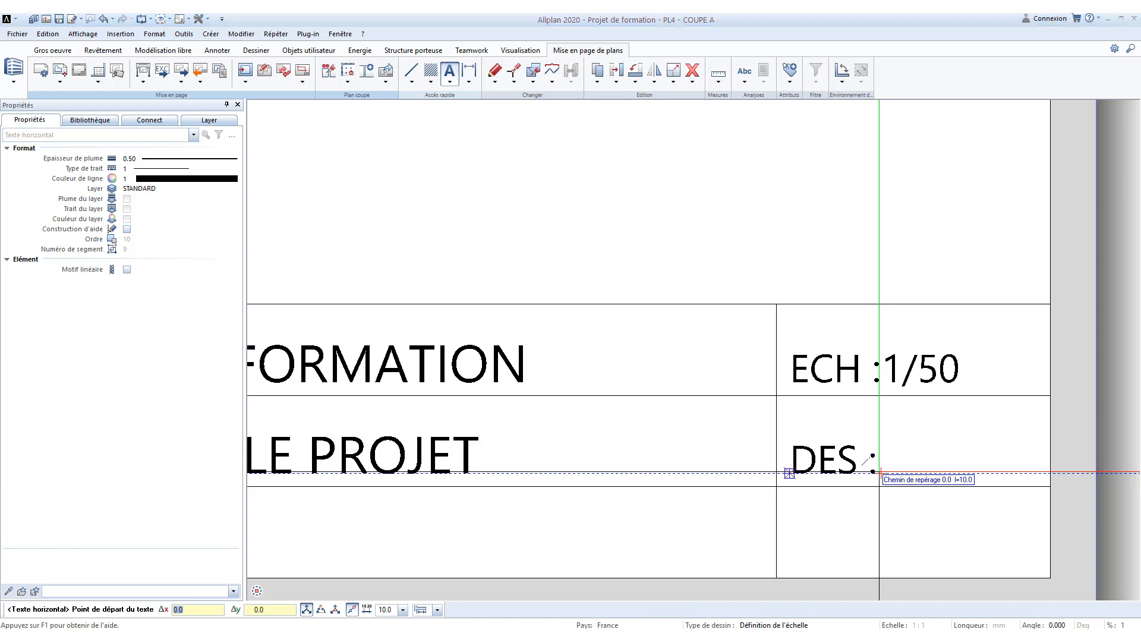
Step: Write the initials LP directly after the DES : label in the title block
{"action": "left_click", "coordinate": [878, 472]}
{"action": "type", "text": "LP"}
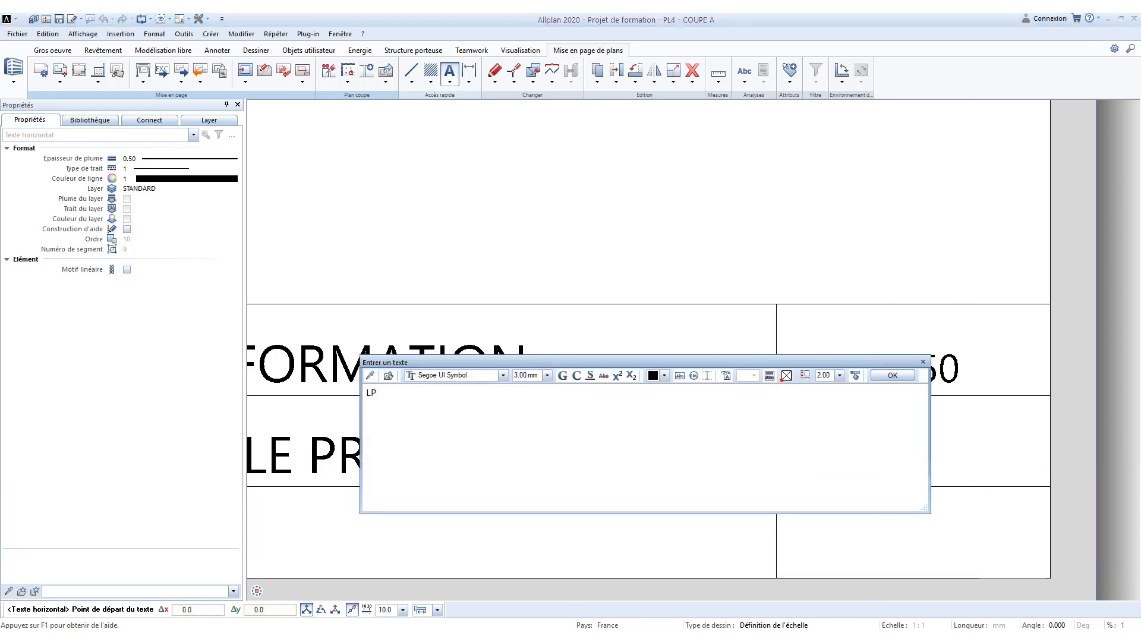
{"action": "left_click", "coordinate": [885, 376]}
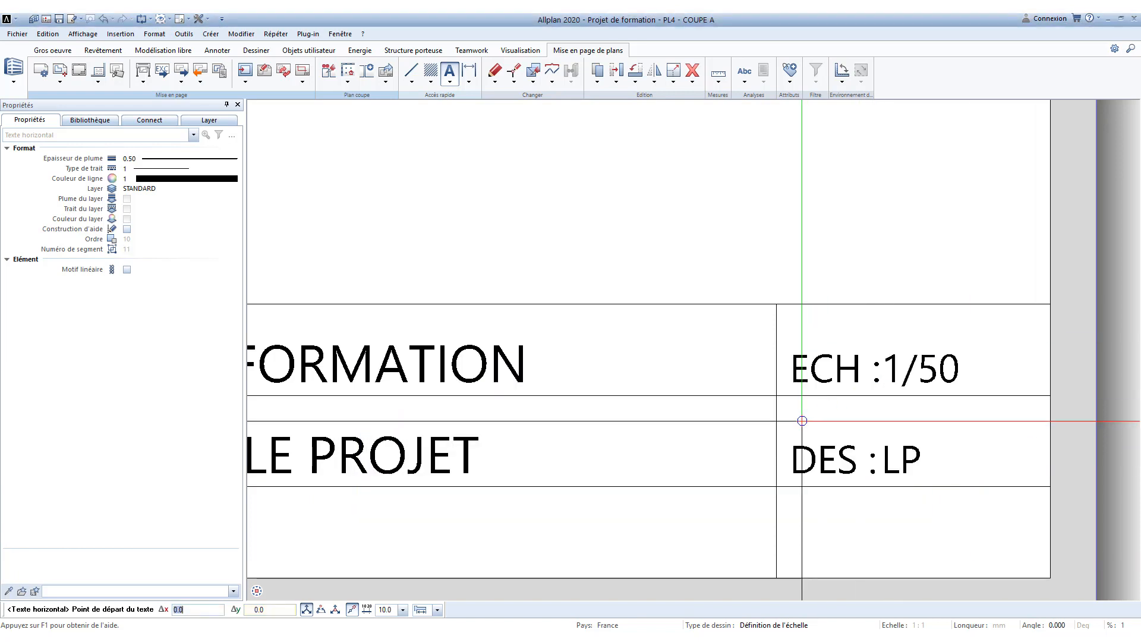
Step: Write the placeholder date XX/XX/XXXX after the DATE : label, aligned with its baseline, and end the text command
{"action": "scroll", "coordinate": [802, 421], "scroll_direction": "down", "scroll_amount": 3}
{"action": "scroll", "coordinate": [416, 482], "scroll_direction": "up", "scroll_amount": 3}
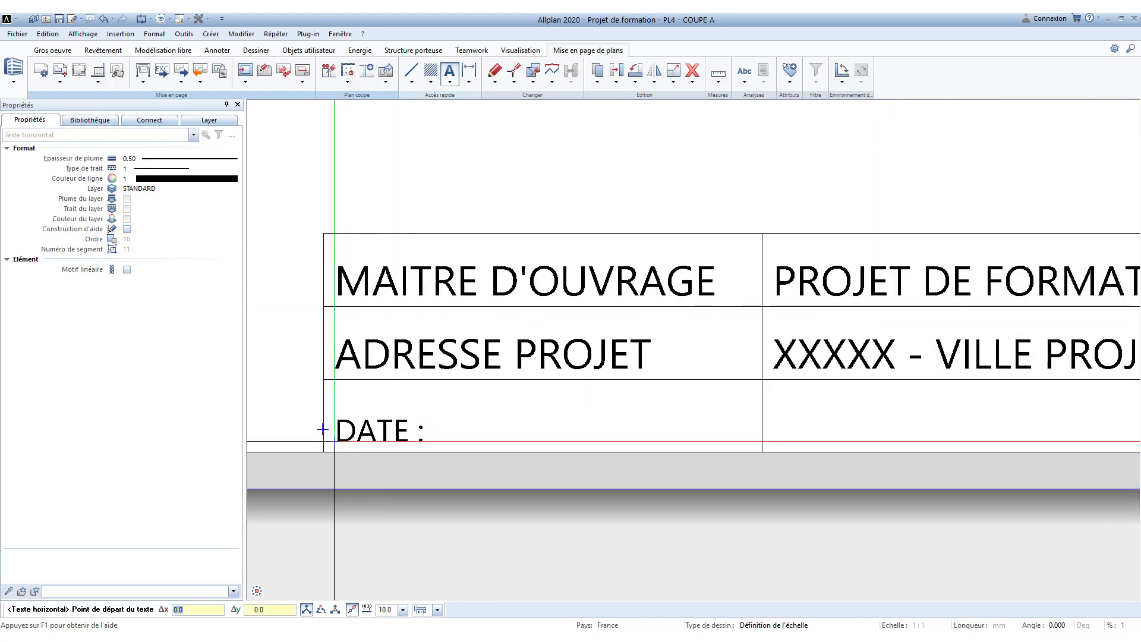
{"action": "left_click", "coordinate": [480, 441]}
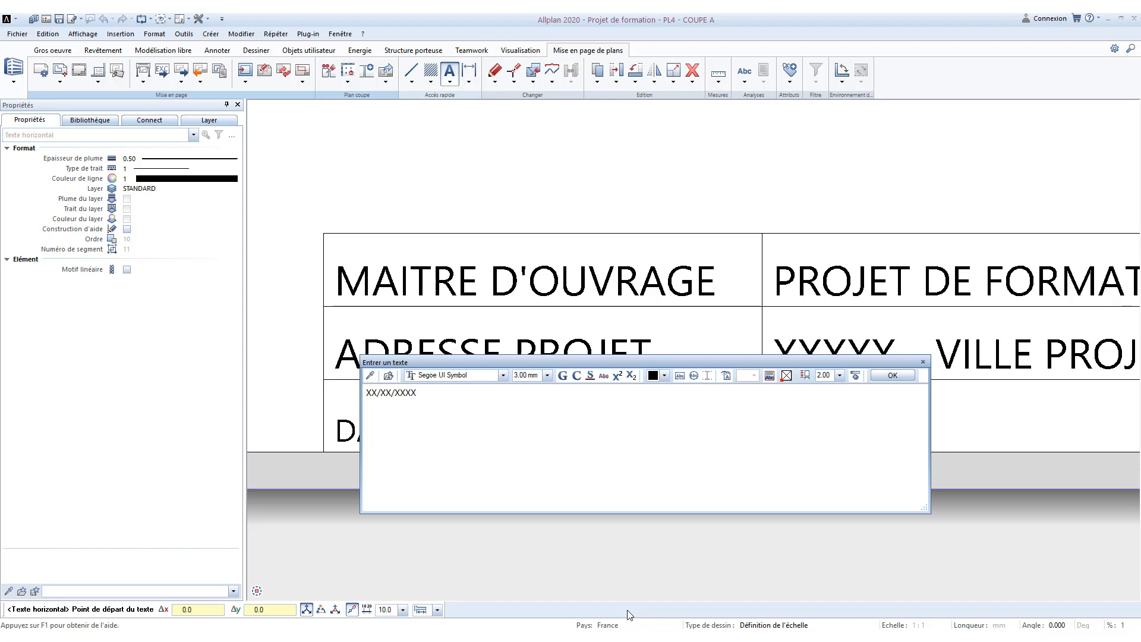
{"action": "left_click", "coordinate": [891, 376]}
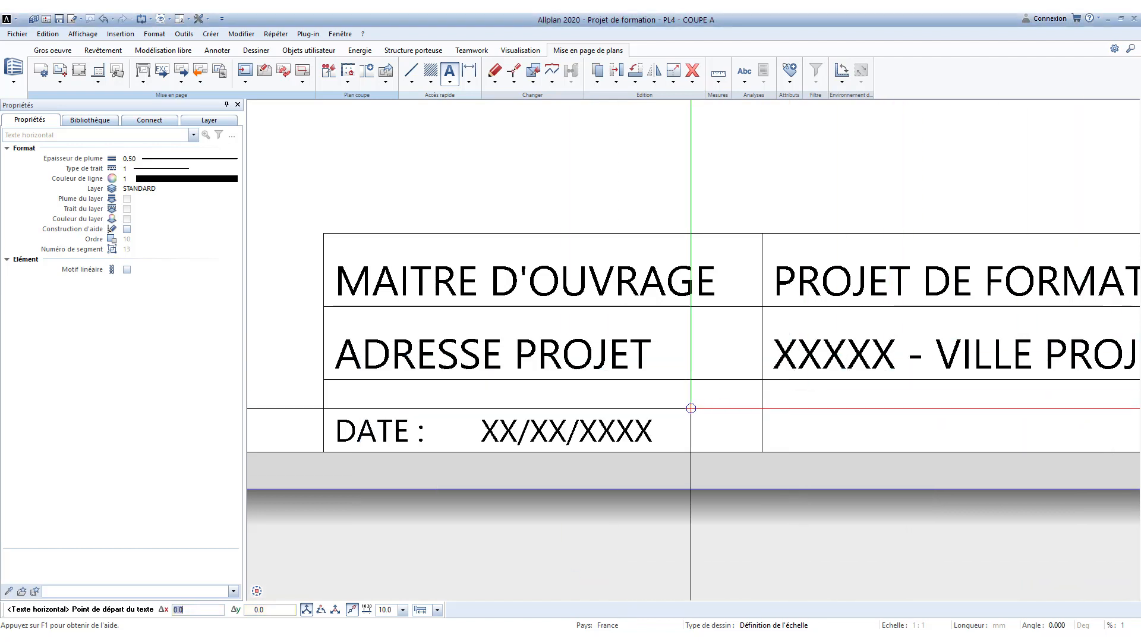
{"action": "scroll", "coordinate": [691, 408], "scroll_direction": "down", "scroll_amount": 5}
{"action": "key", "text": "Escape"}
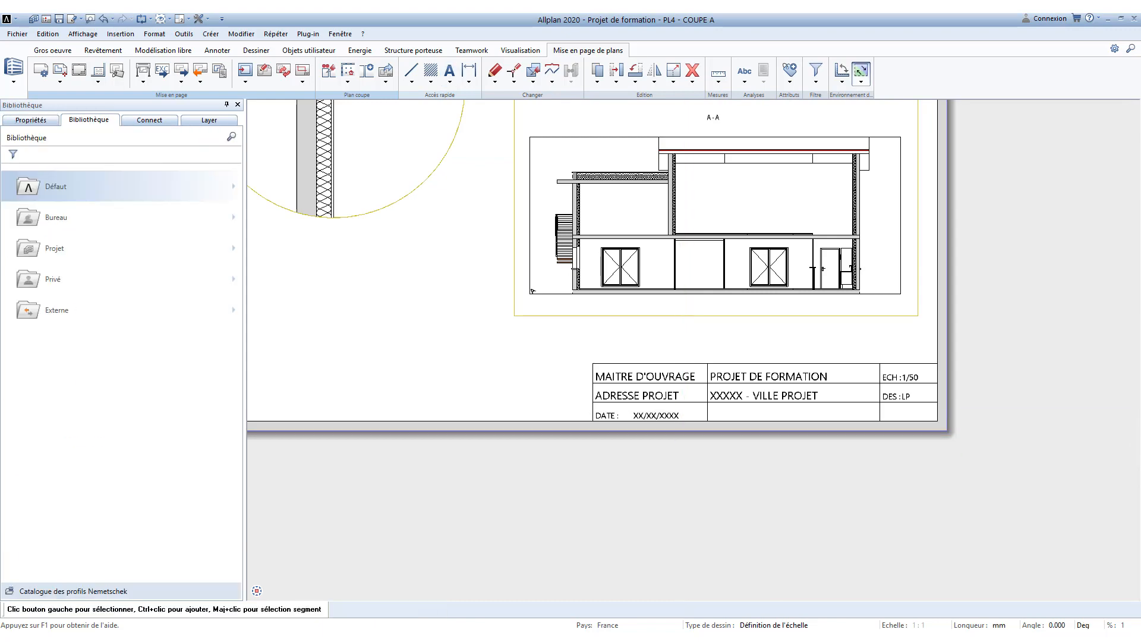
{"action": "scroll", "coordinate": [679, 440], "scroll_direction": "down", "scroll_amount": 3}
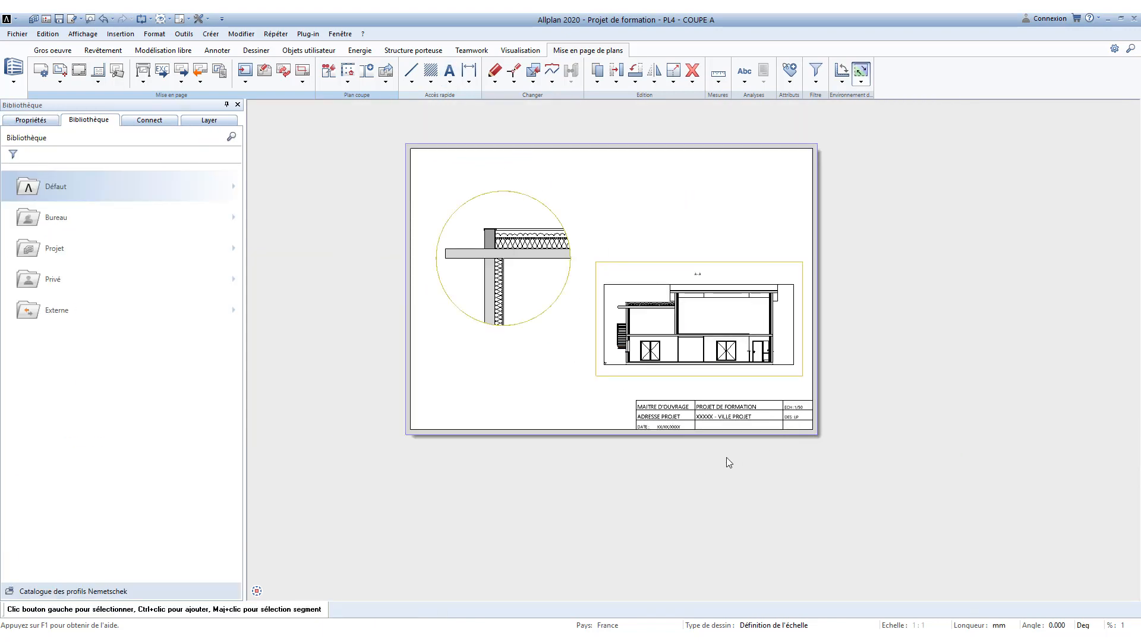
Step: Copy the scale, drafter and date entries of the title block to the clipboard
{"action": "middle_click_drag", "start_coordinate": [725, 461], "coordinate": [735, 496]}
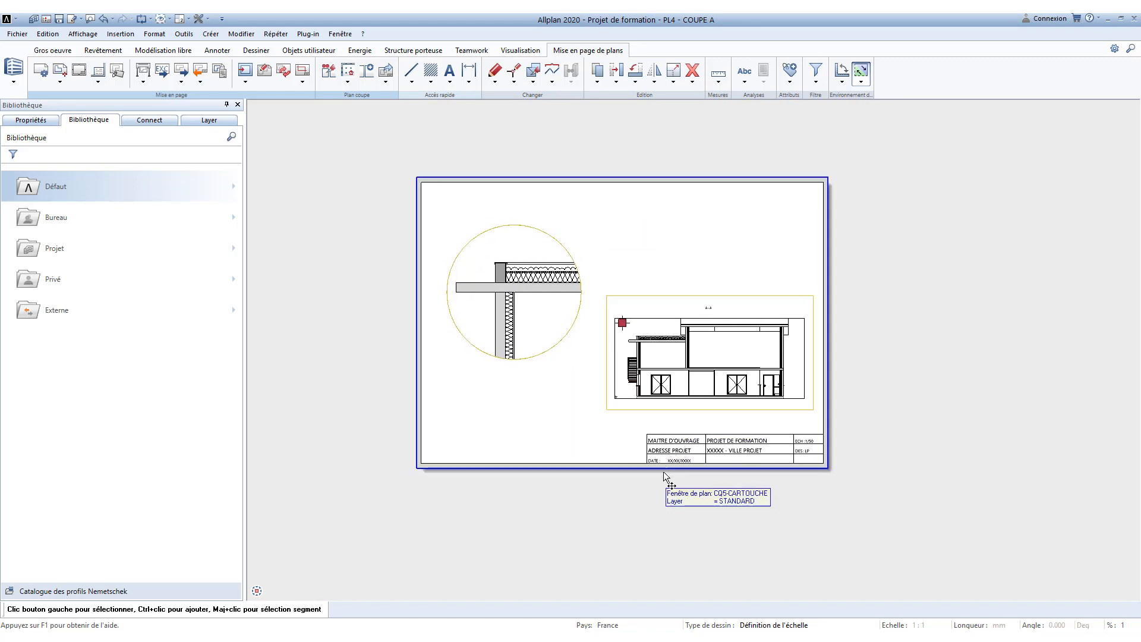
{"action": "left_click_drag", "start_coordinate": [875, 521], "coordinate": [562, 433]}
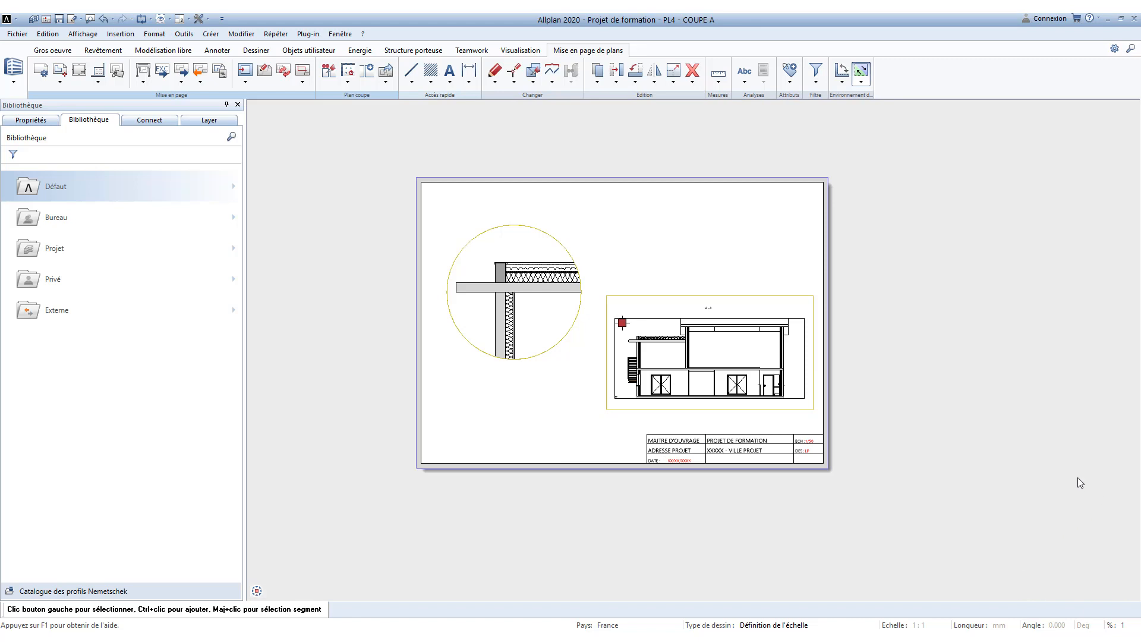
{"action": "key", "text": "ctrl+v"}
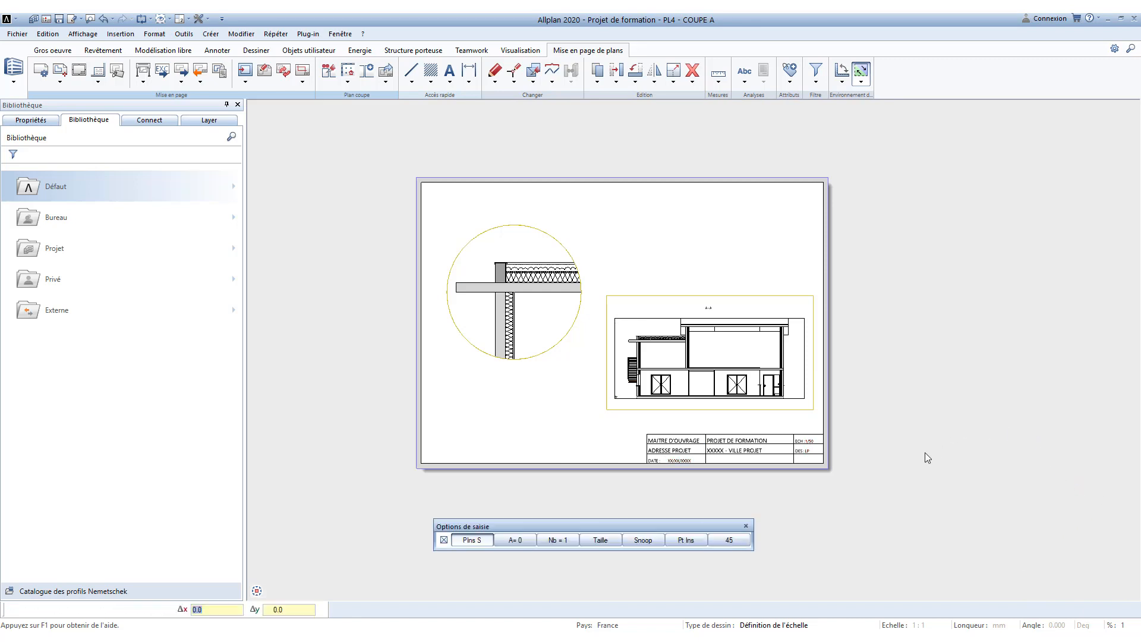
{"action": "scroll", "coordinate": [909, 461], "scroll_direction": "down", "scroll_amount": 5}
{"action": "key", "text": "Escape"}
{"action": "scroll", "coordinate": [891, 473], "scroll_direction": "up", "scroll_amount": 3}
{"action": "scroll", "coordinate": [891, 472], "scroll_direction": "up", "scroll_amount": 2}
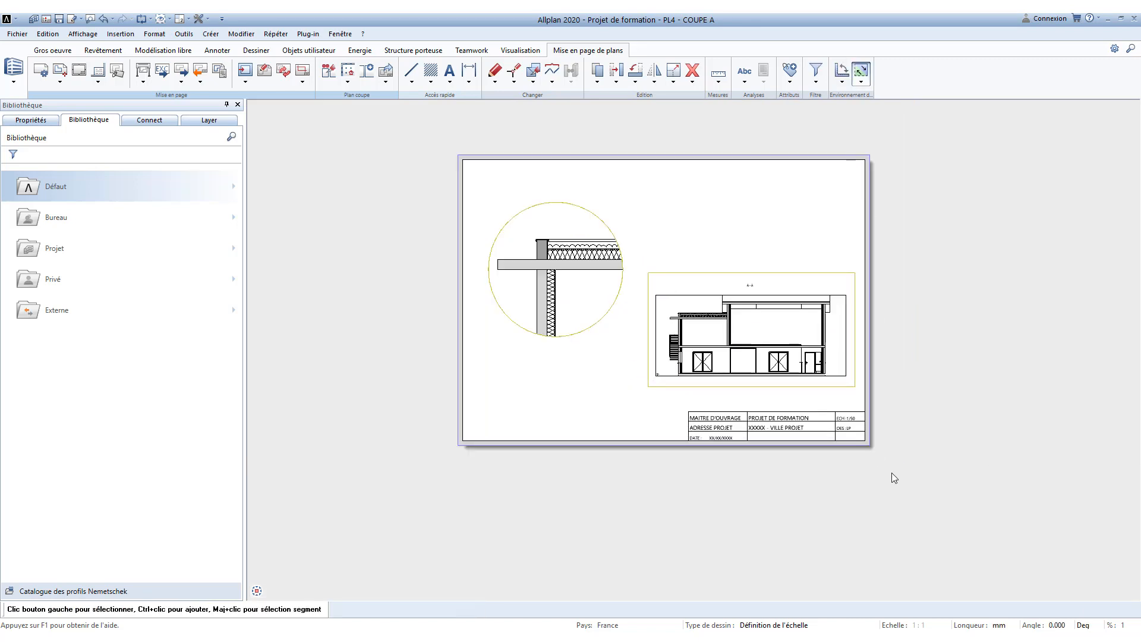
{"action": "scroll", "coordinate": [626, 381], "scroll_direction": "up", "scroll_amount": 1}
{"action": "middle_click_drag", "start_coordinate": [626, 381], "coordinate": [650, 425]}
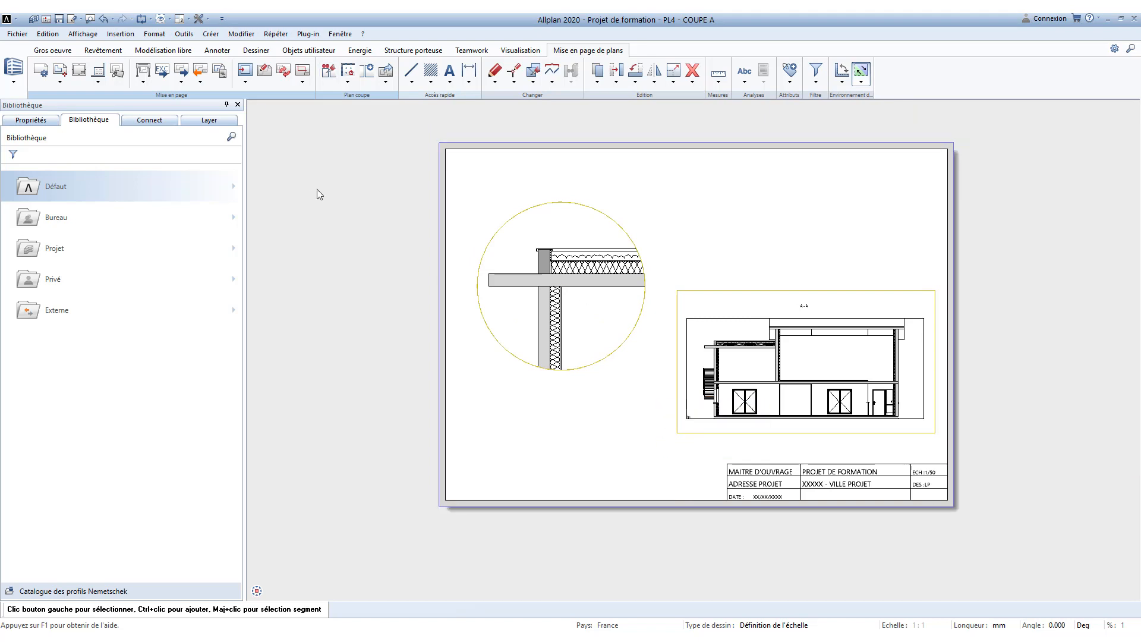
Step: Open the PLAN RDC layout and paste the copied title-block entries at their original position
{"action": "key", "text": "F2"}
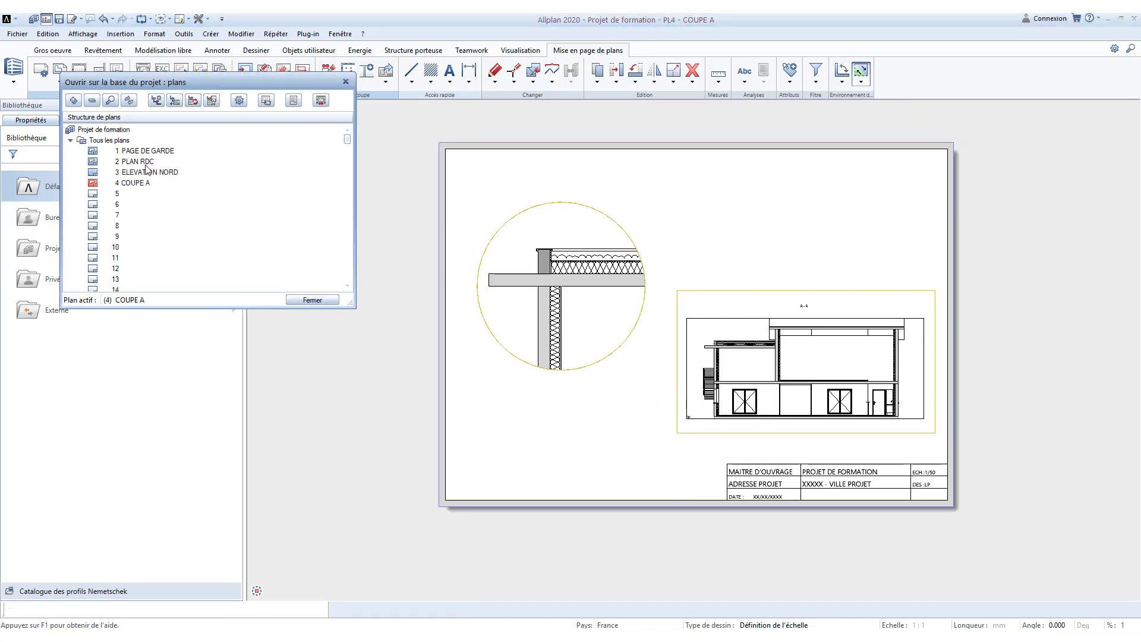
{"action": "double_click", "coordinate": [146, 162]}
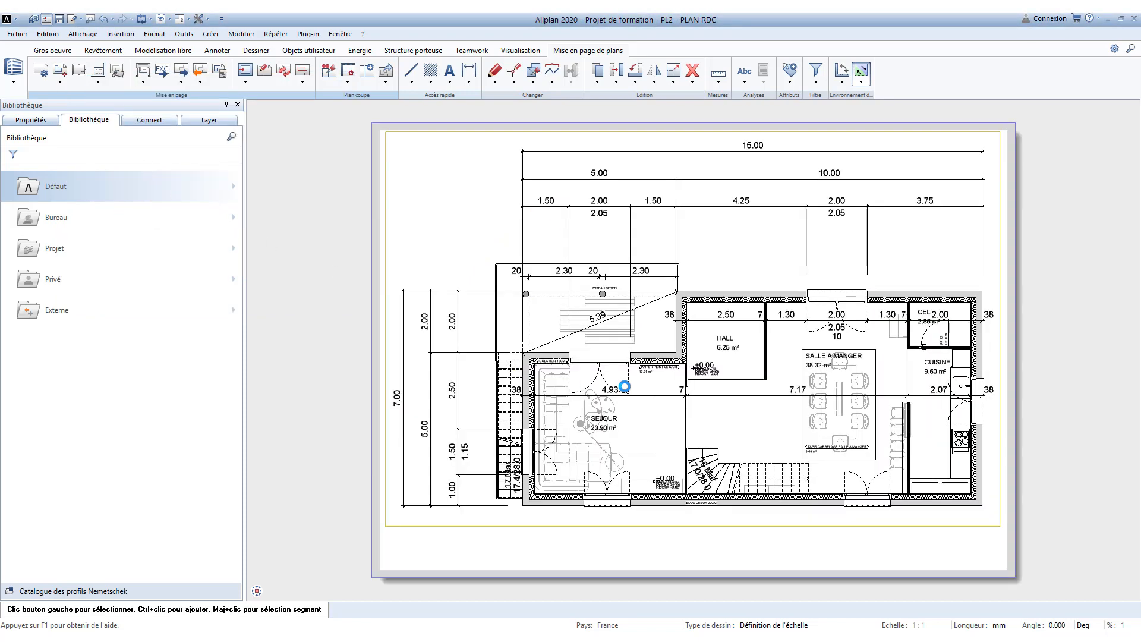
{"action": "left_click", "coordinate": [56, 37]}
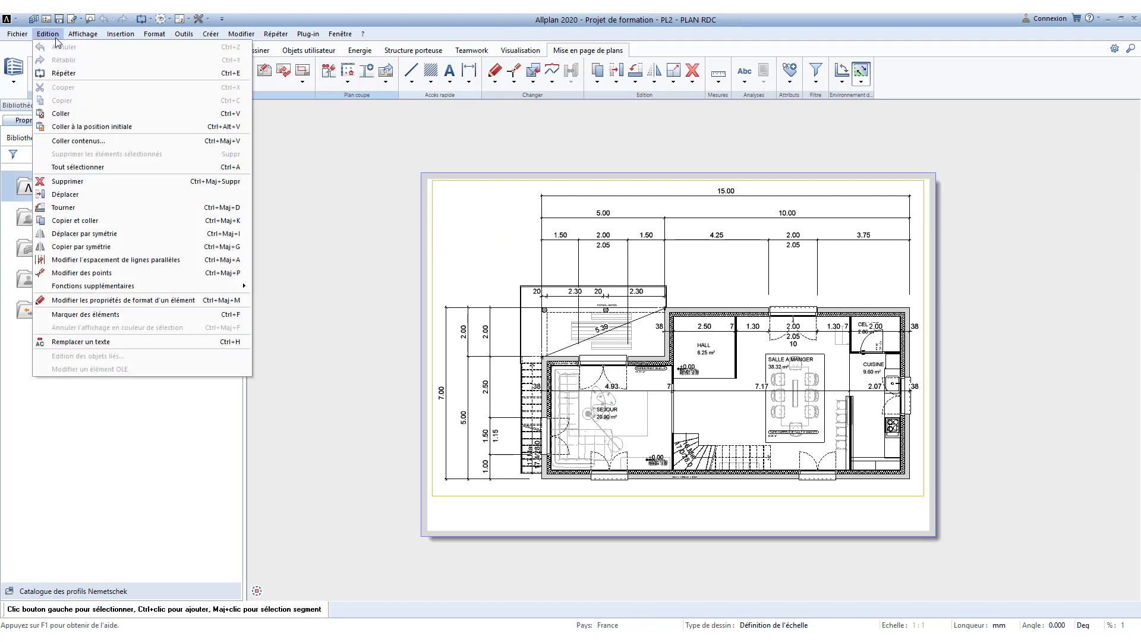
{"action": "left_click", "coordinate": [123, 126]}
{"action": "key", "text": "Escape"}
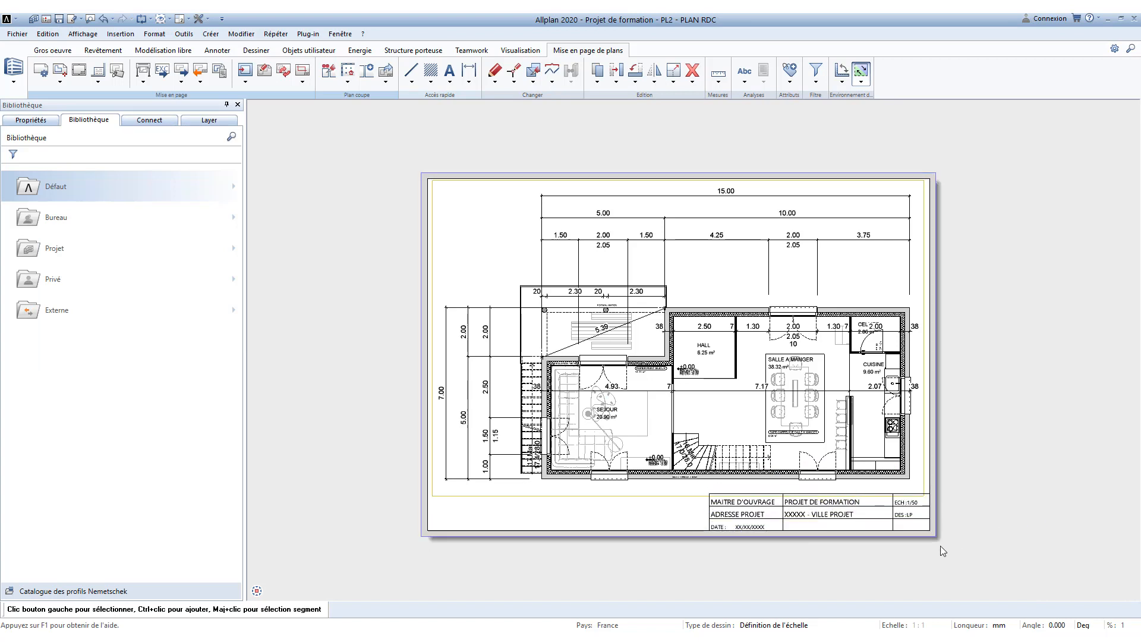
Step: Duplicate the XX/XX/XXXX text into the empty cell below XXXXX - VILLE PROJET and align it with that text's left edge
{"action": "scroll", "coordinate": [833, 561], "scroll_direction": "up", "scroll_amount": 5}
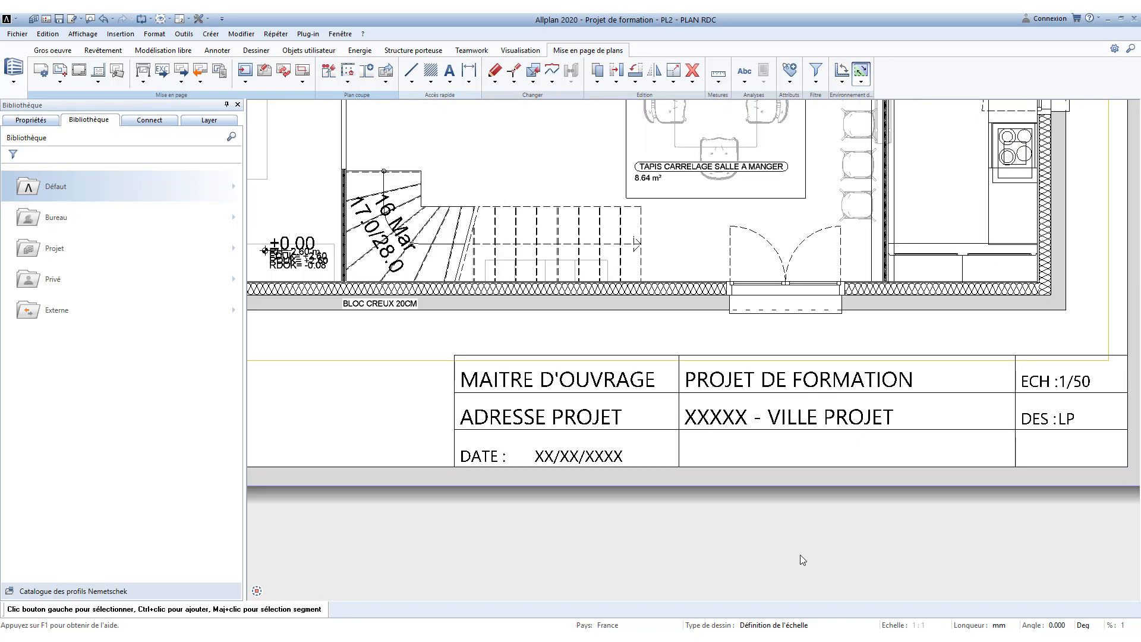
{"action": "left_click", "coordinate": [568, 459]}
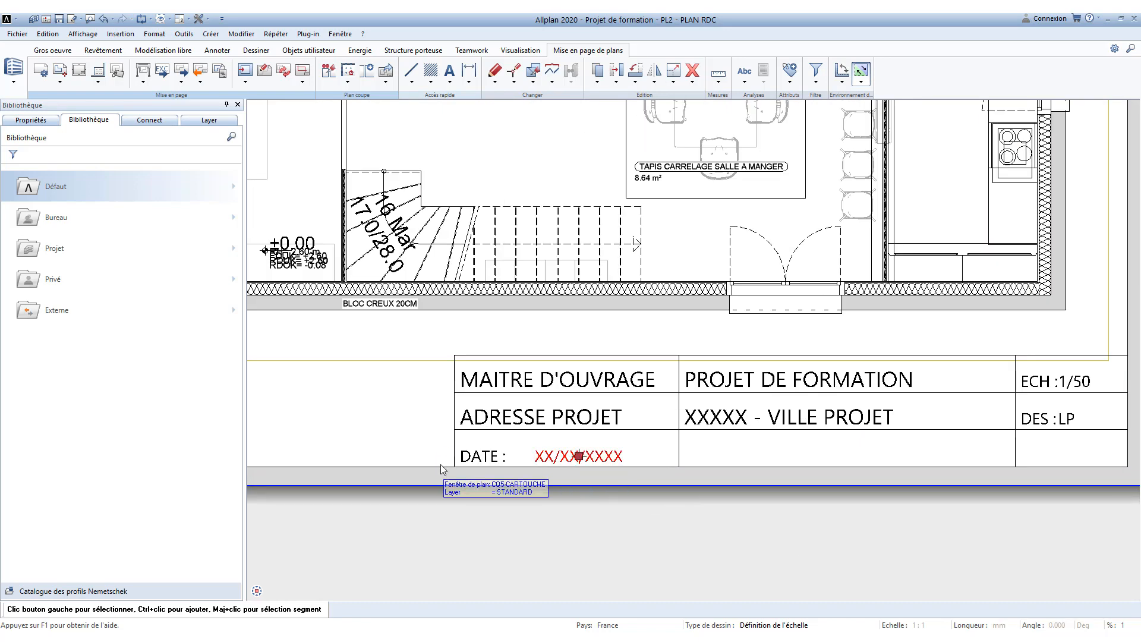
{"action": "left_click", "coordinate": [490, 452]}
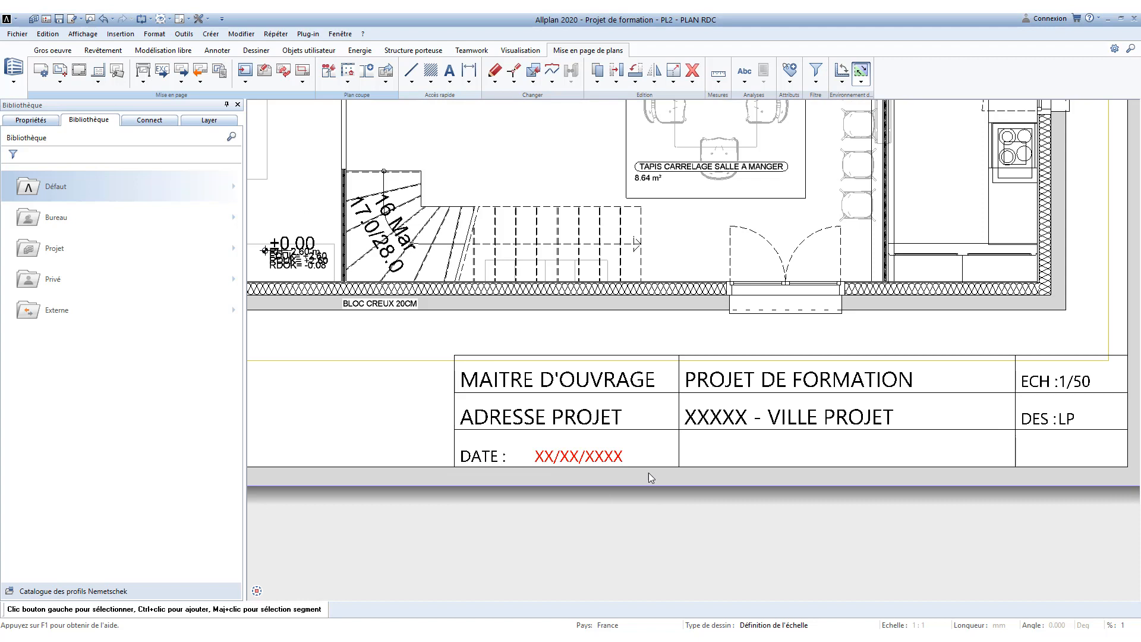
{"action": "left_click", "coordinate": [679, 467]}
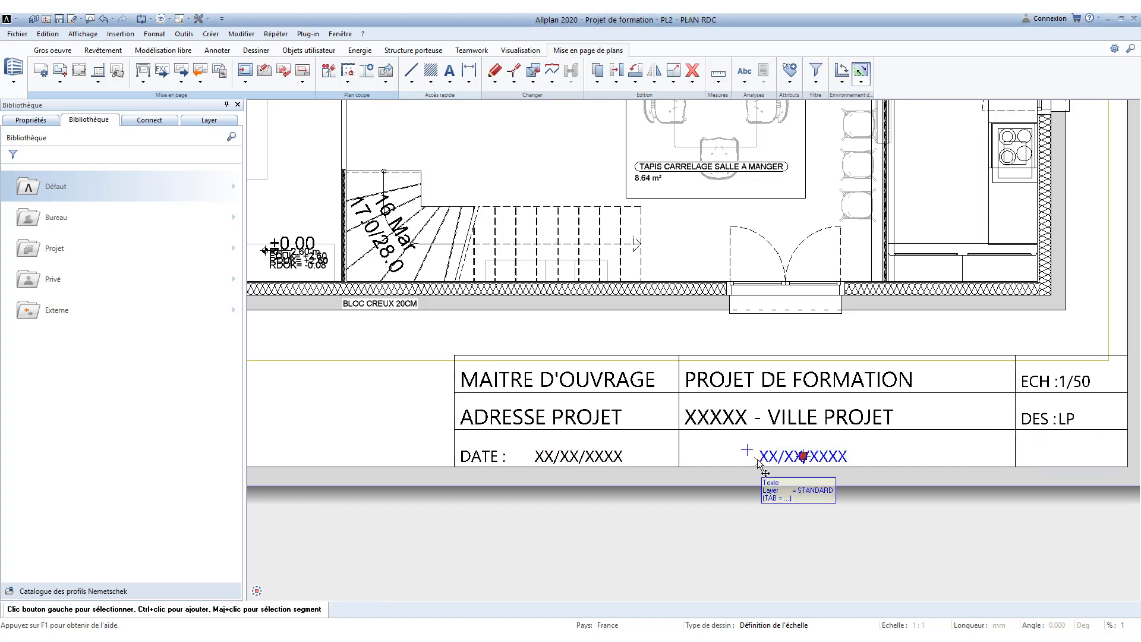
{"action": "left_click", "coordinate": [760, 458]}
{"action": "left_click", "coordinate": [707, 440]}
{"action": "left_click", "coordinate": [759, 465]}
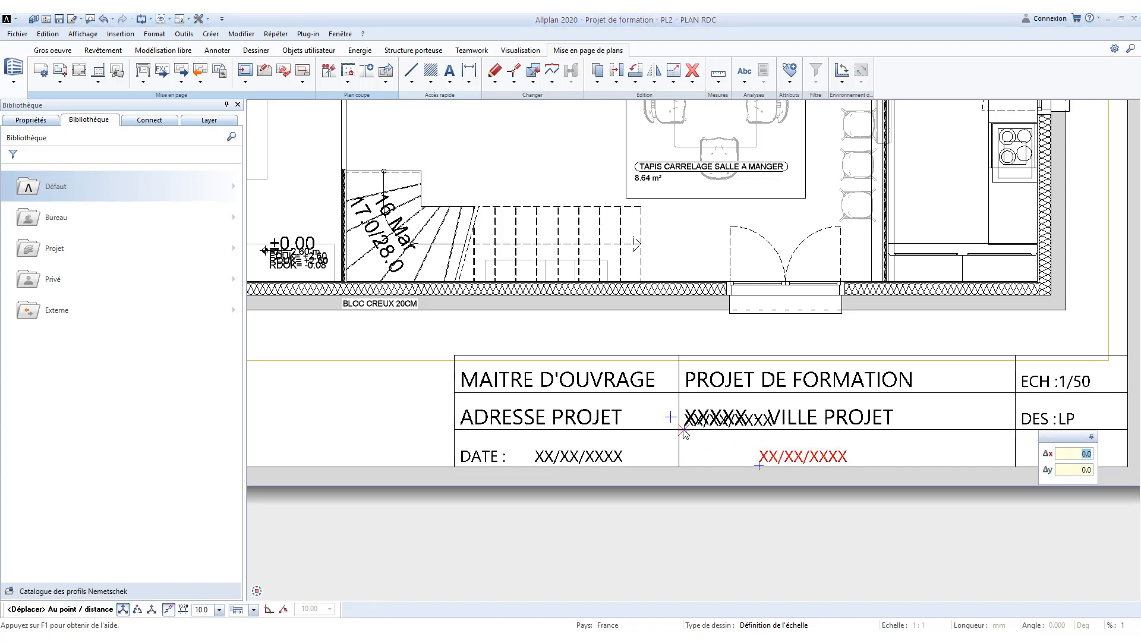
{"action": "left_click", "coordinate": [684, 464]}
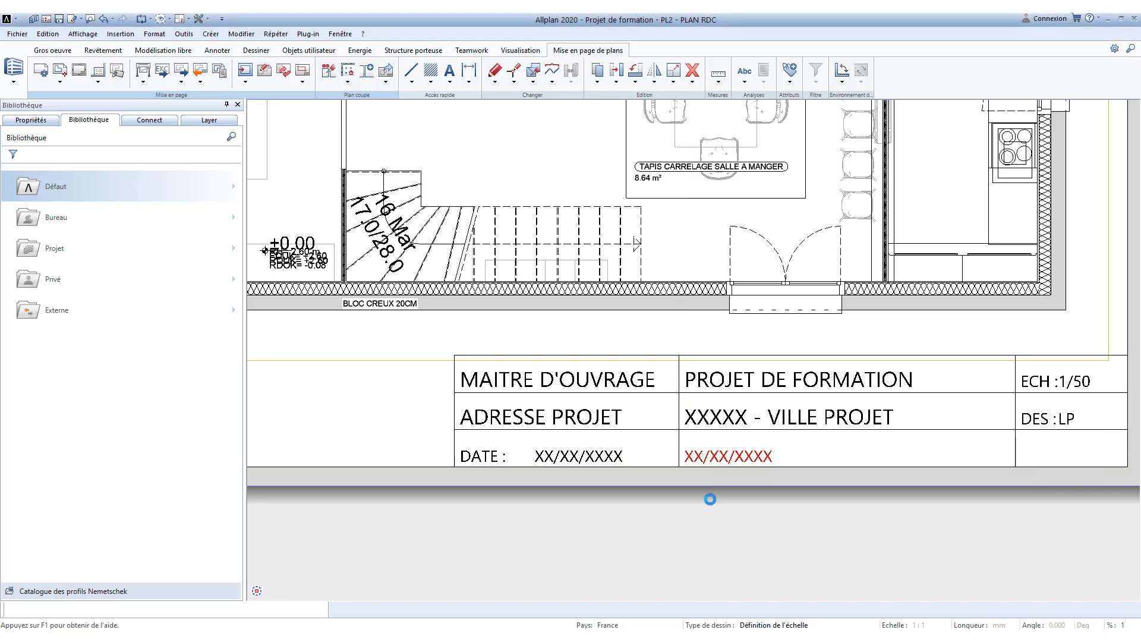
Step: Change the duplicated text below XXXXX - VILLE PROJET to PLAN DISTRIBUTION RDC
{"action": "double_click", "coordinate": [722, 458]}
{"action": "type", "text": "PLAN DISTRIBUTION RDC"}
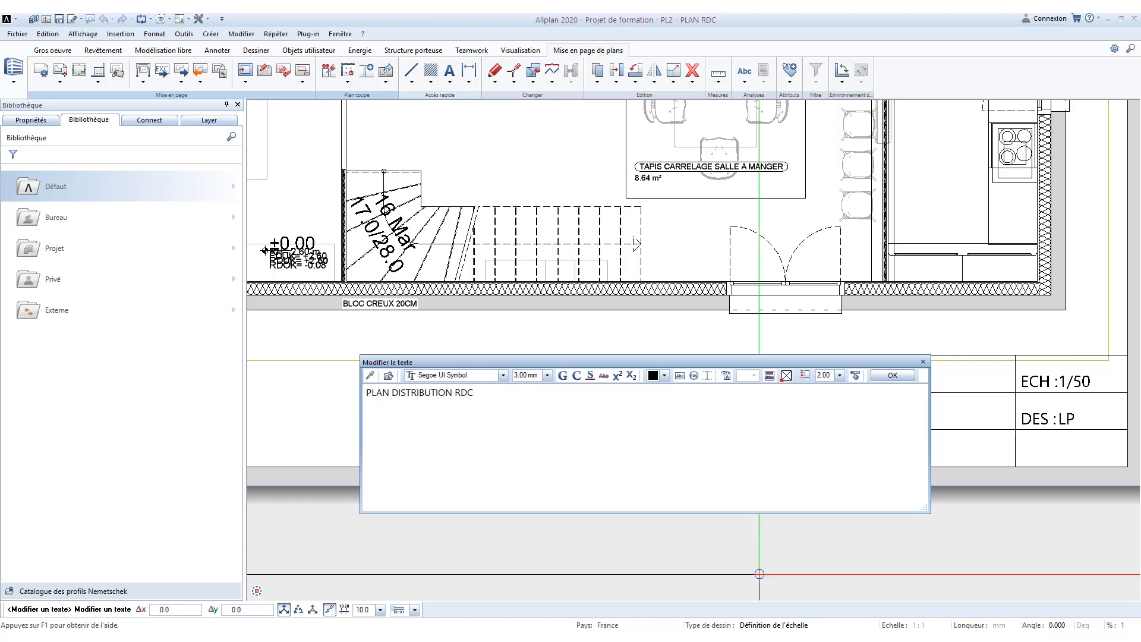
{"action": "left_click", "coordinate": [892, 374]}
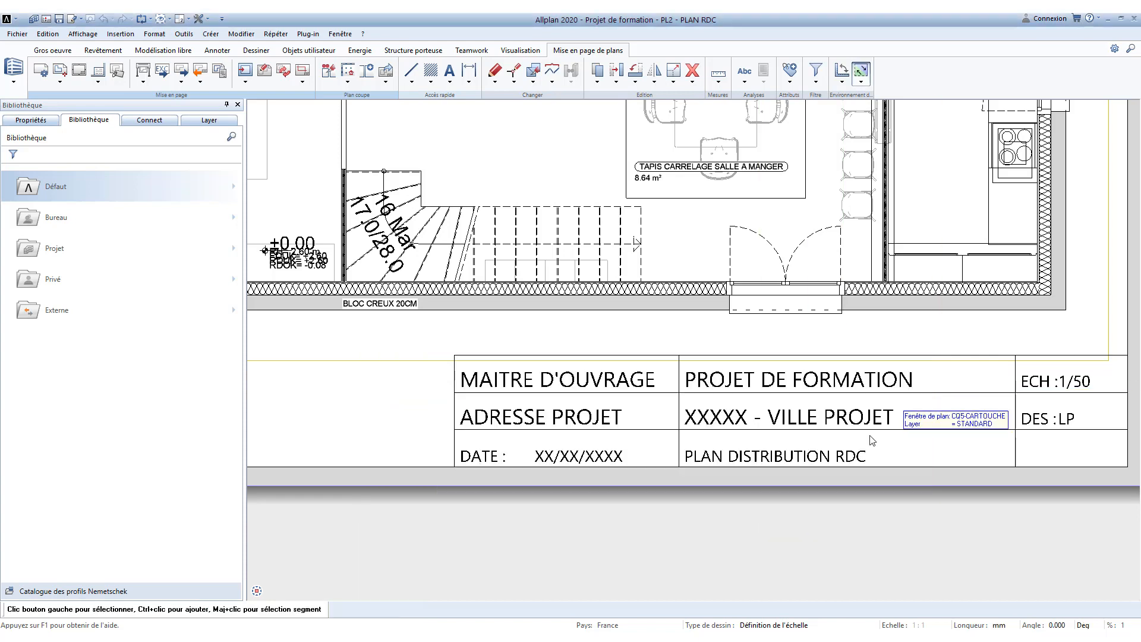
Step: Copy the PLAN DISTRIBUTION RDC text into the empty cell below DES : and change the copy to PHASE : ESQ1
{"action": "left_click", "coordinate": [828, 461]}
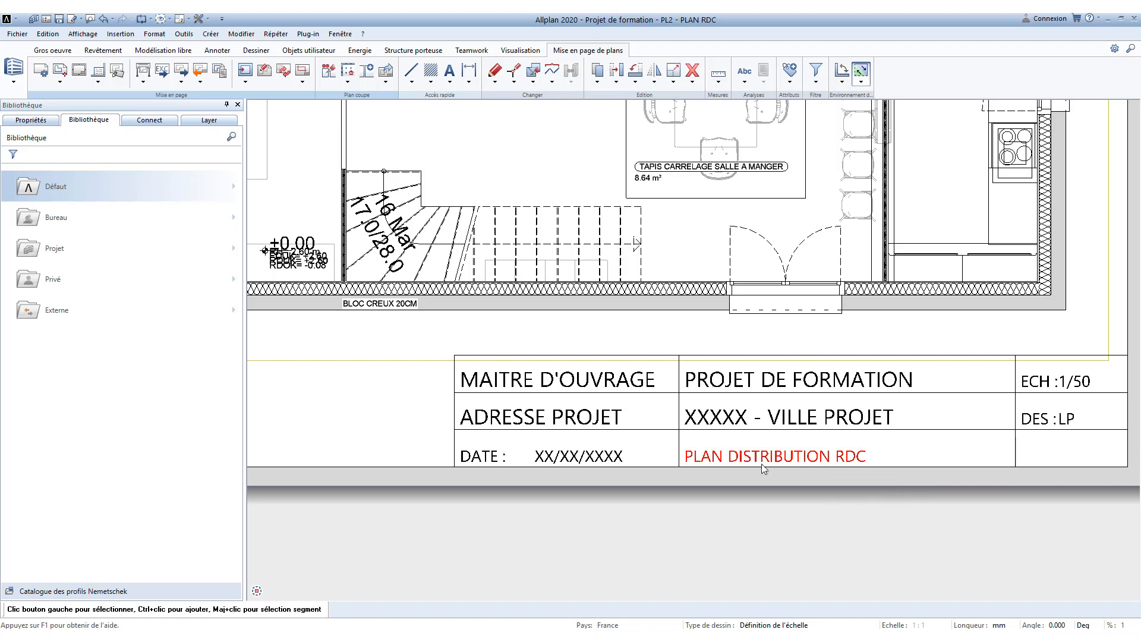
{"action": "left_click", "coordinate": [685, 464]}
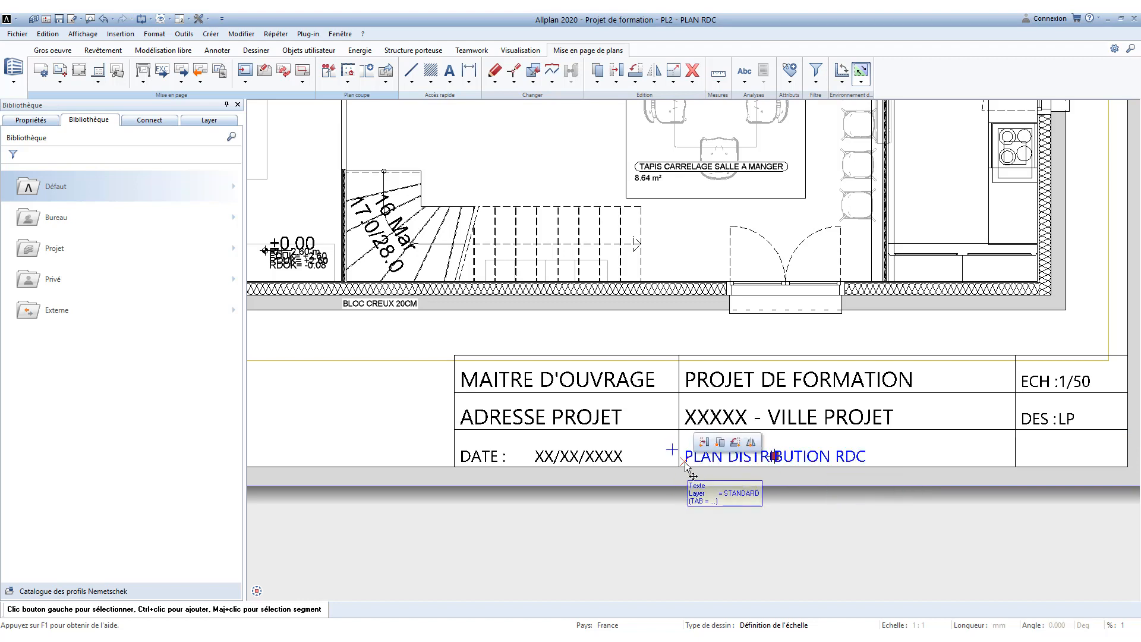
{"action": "key", "text": "Escape"}
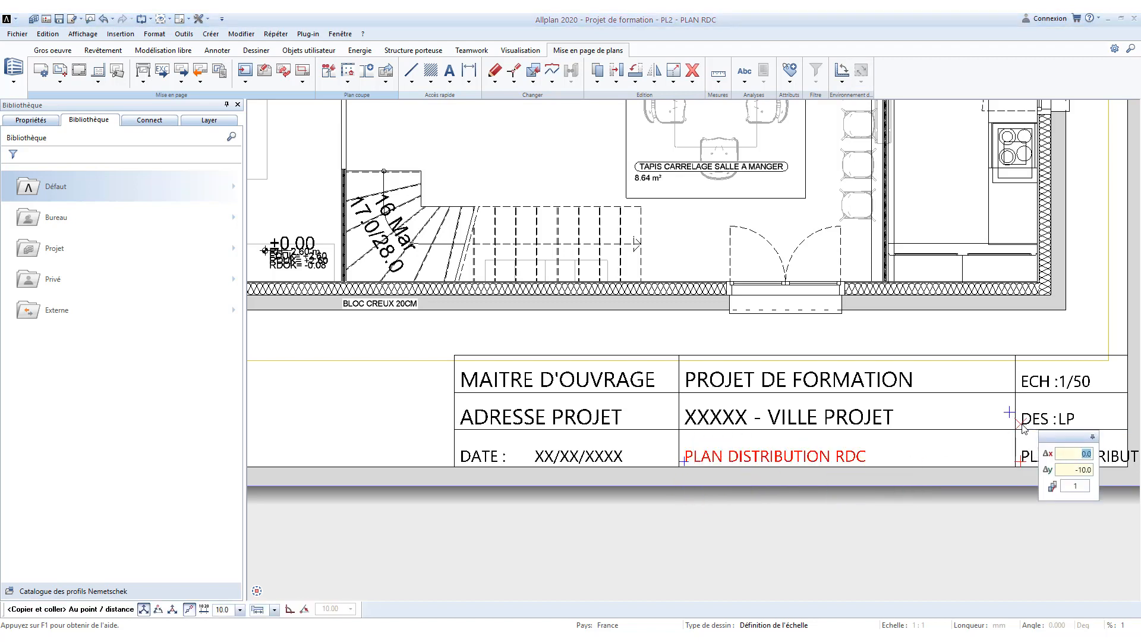
{"action": "left_click", "coordinate": [1016, 429]}
{"action": "double_click", "coordinate": [1041, 457]}
{"action": "type", "text": "PHASE : ESQ1"}
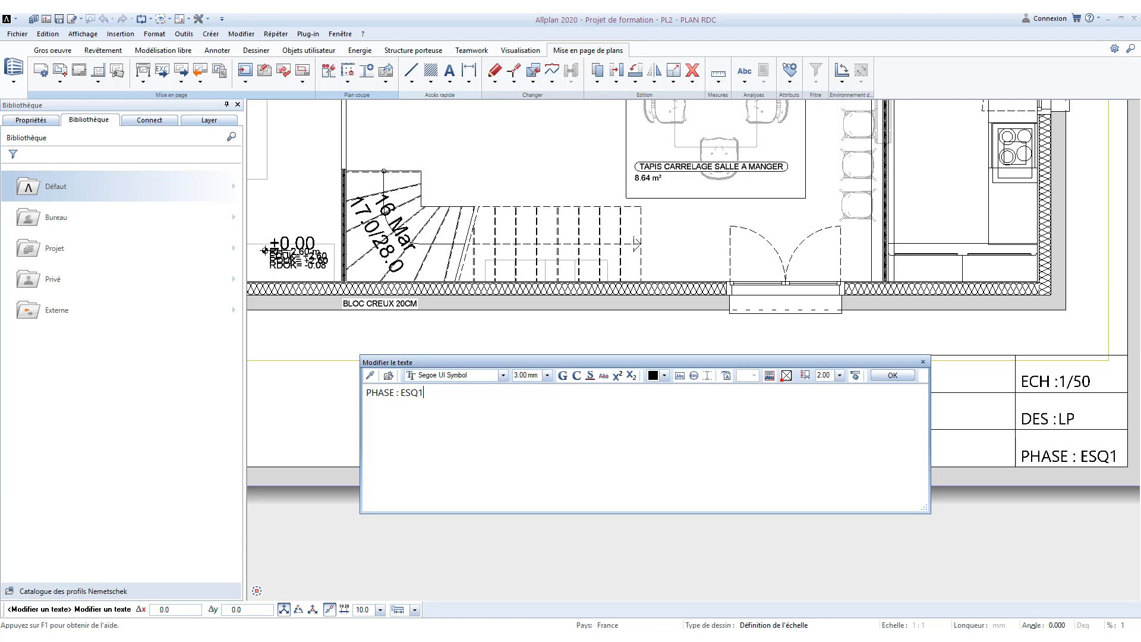
{"action": "double_click", "coordinate": [1002, 530]}
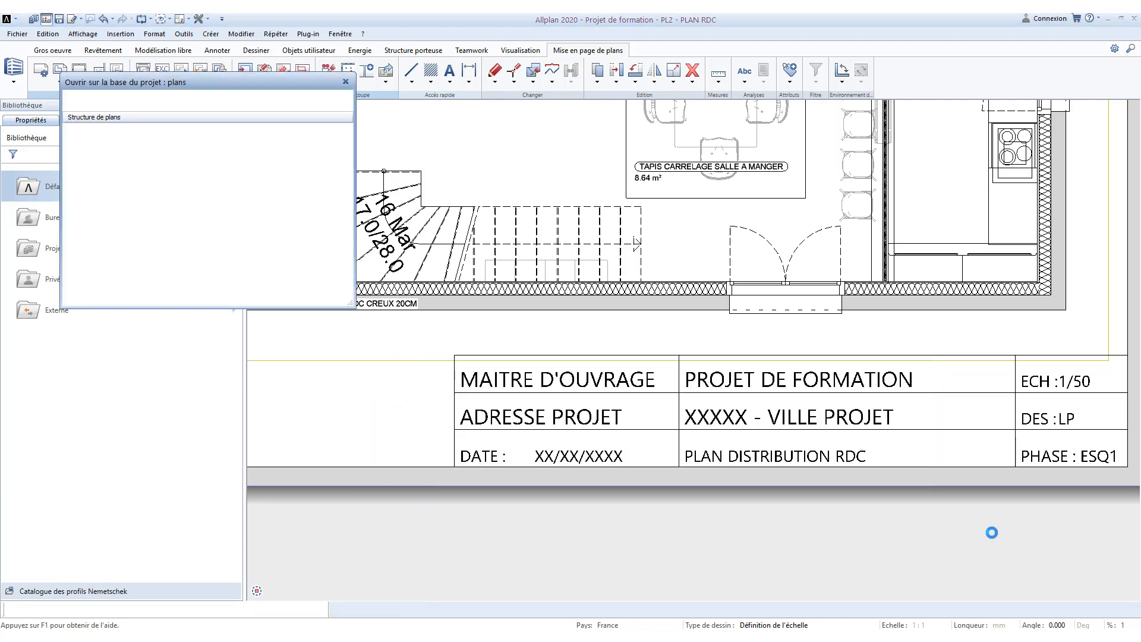
{"action": "key", "text": "Escape"}
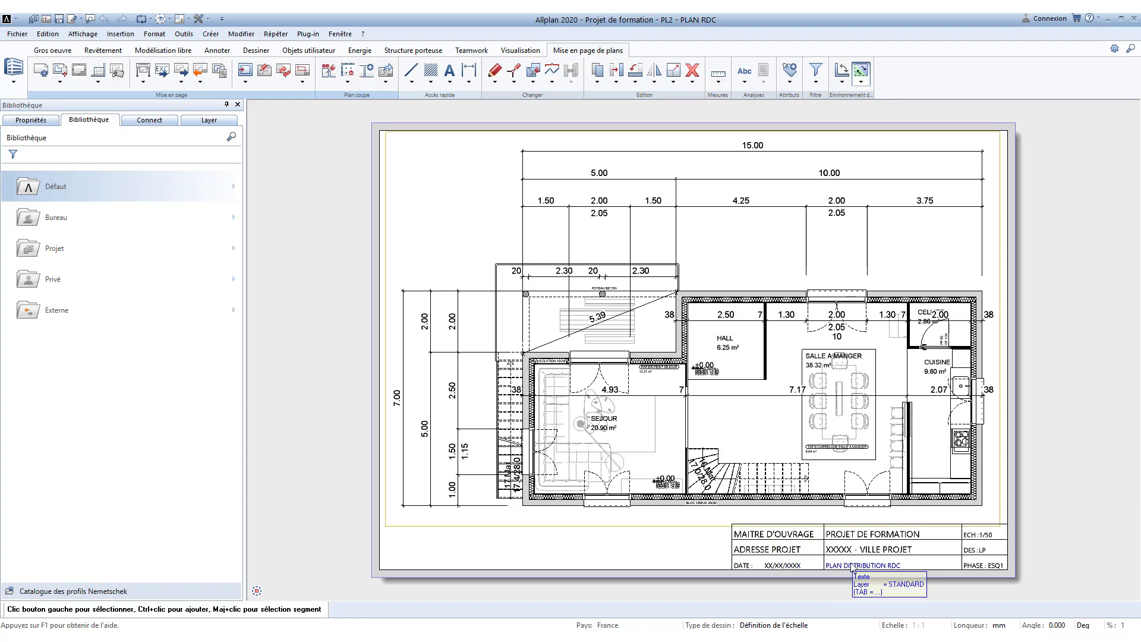
Step: Copy the PLAN DISTRIBUTION RDC and PHASE : ESQ1 texts to the clipboard
{"action": "scroll", "coordinate": [894, 552], "scroll_direction": "up", "scroll_amount": 3}
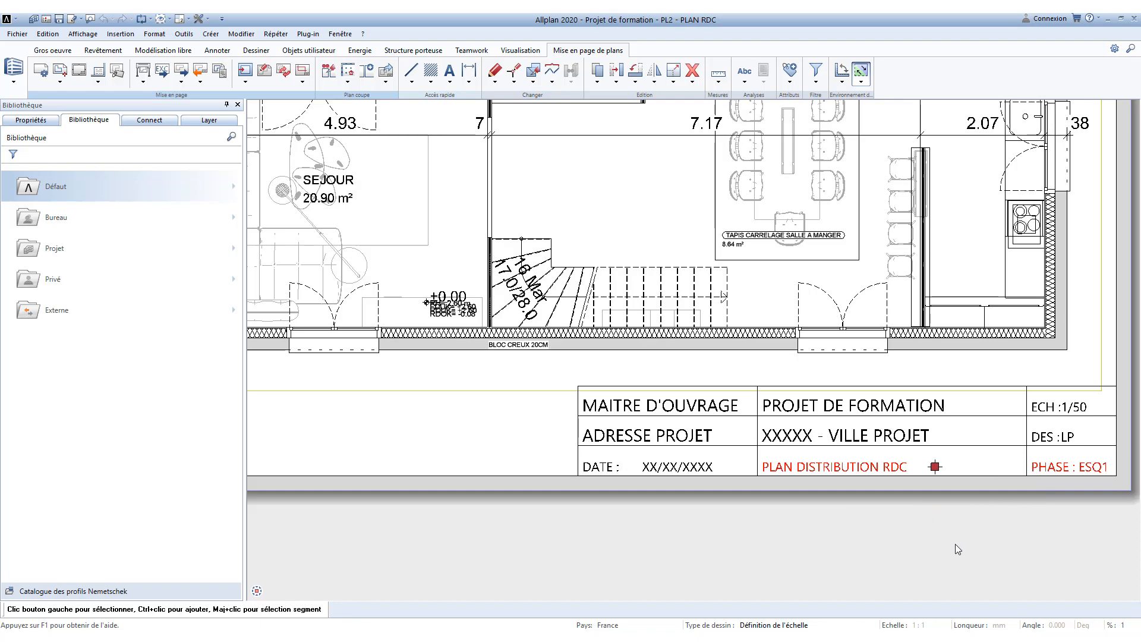
{"action": "left_click", "coordinate": [47, 34]}
{"action": "left_click", "coordinate": [76, 100]}
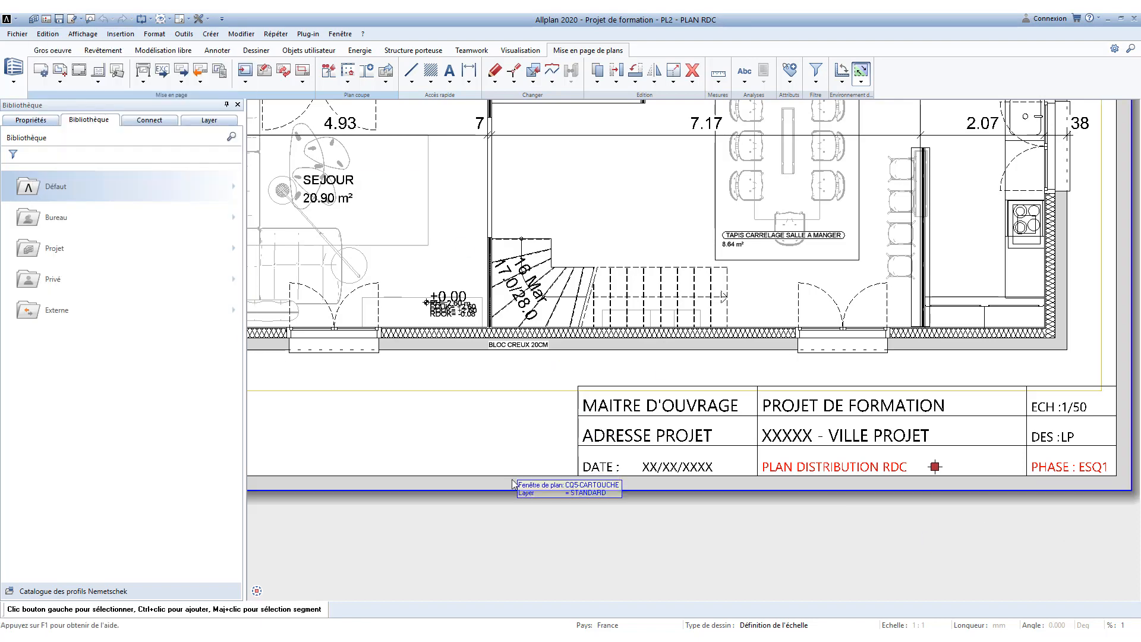
Step: Open the COUPE A layout and paste the plan title and phase texts at their original position
{"action": "double_click", "coordinate": [483, 512]}
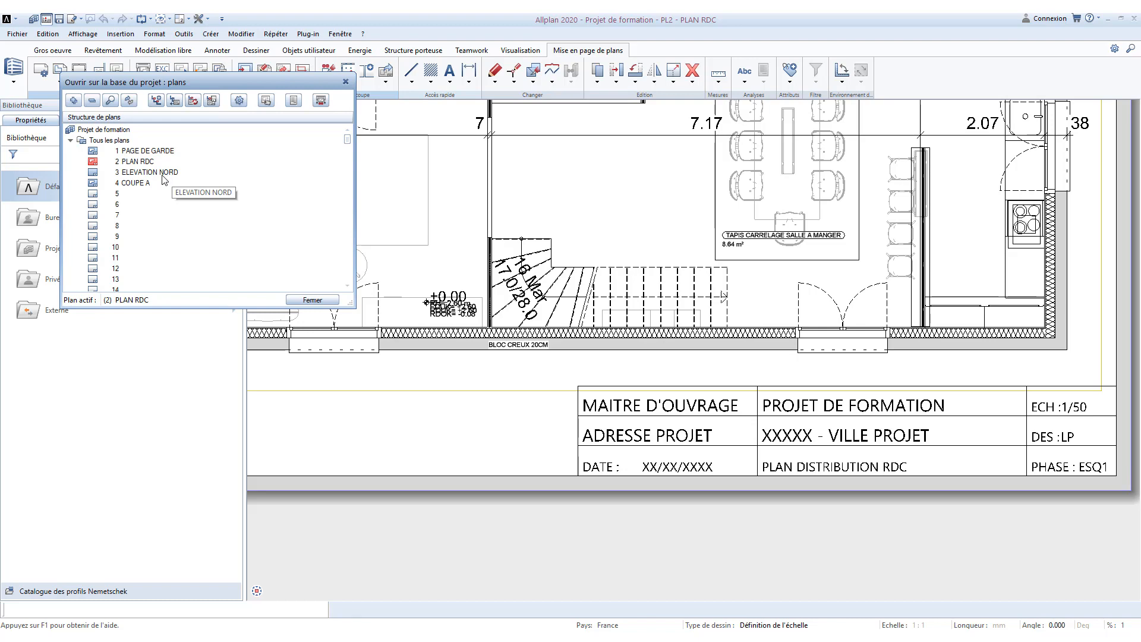
{"action": "left_click", "coordinate": [163, 181]}
{"action": "left_click", "coordinate": [303, 300]}
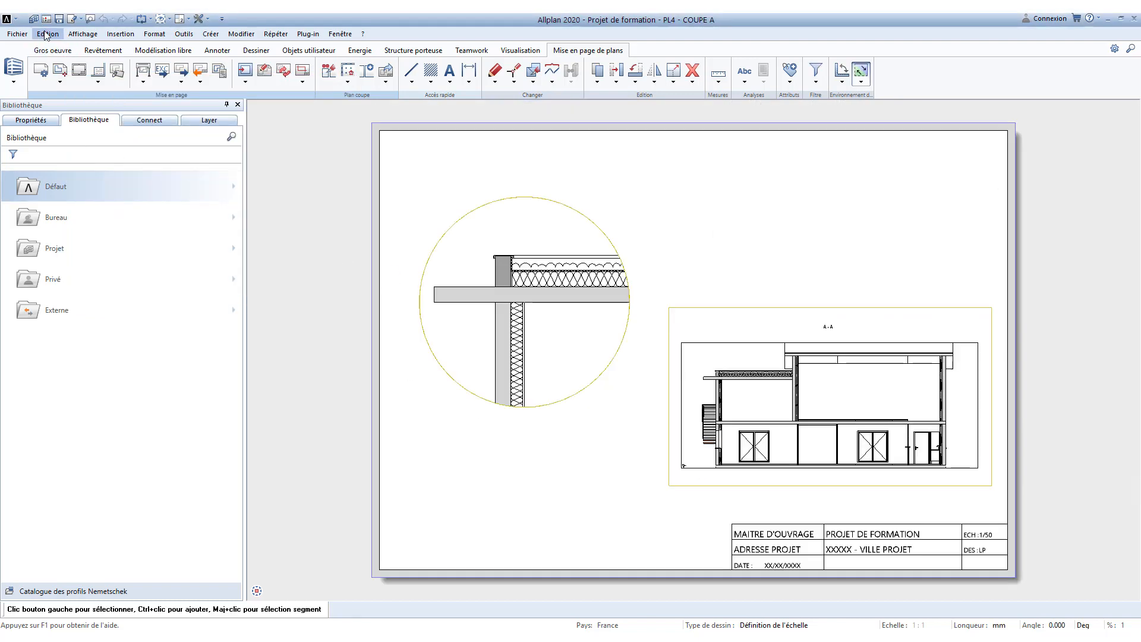
{"action": "left_click", "coordinate": [47, 34]}
{"action": "left_click", "coordinate": [71, 131]}
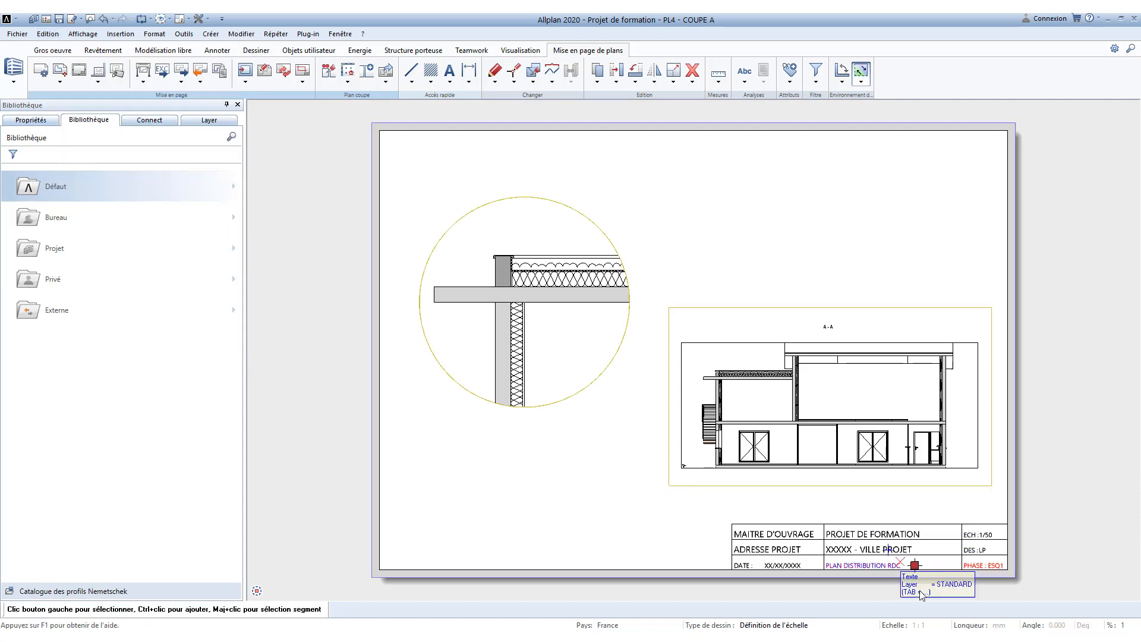
Step: Change the pasted PLAN DISTRIBUTION RDC text in the title block to COUPE A
{"action": "scroll", "coordinate": [891, 484], "scroll_direction": "up", "scroll_amount": 5}
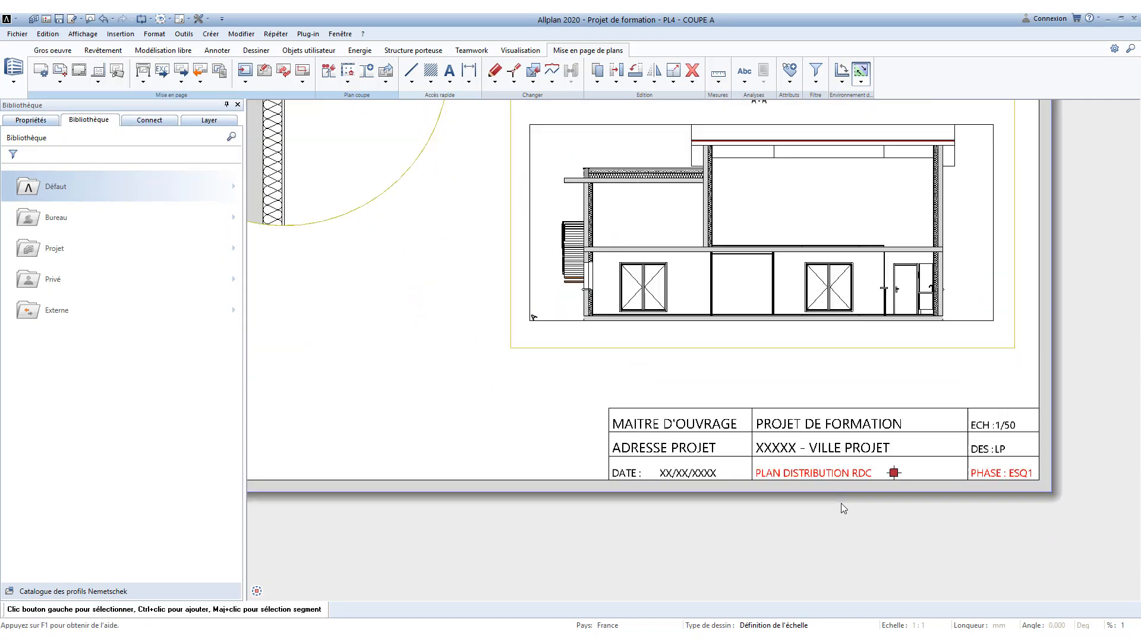
{"action": "double_click", "coordinate": [814, 441]}
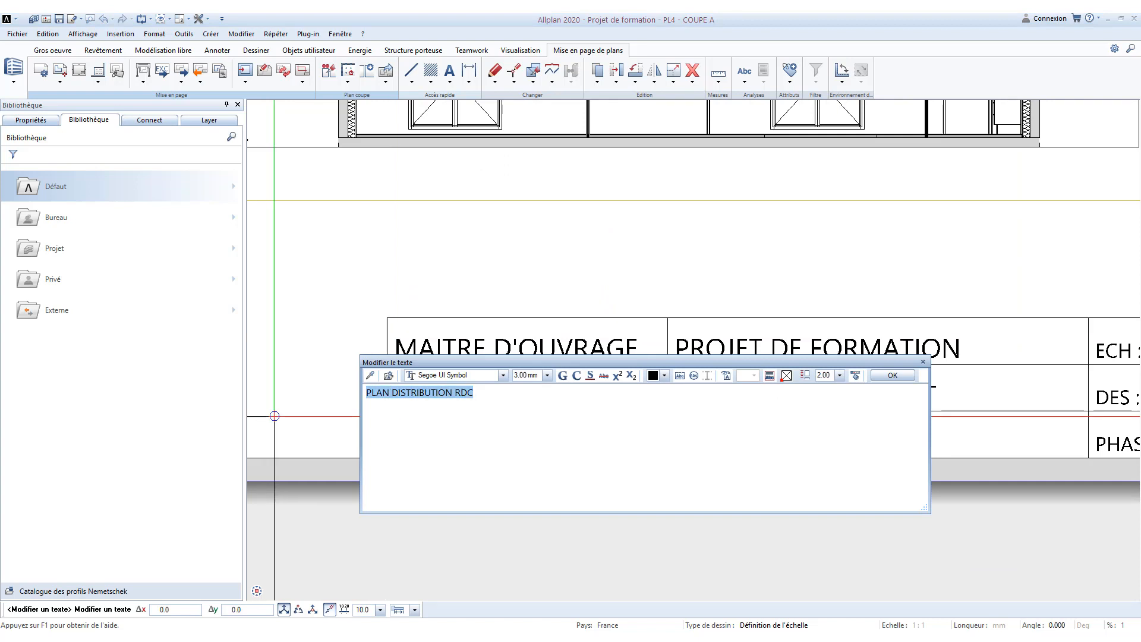
{"action": "type", "text": "COUPE A"}
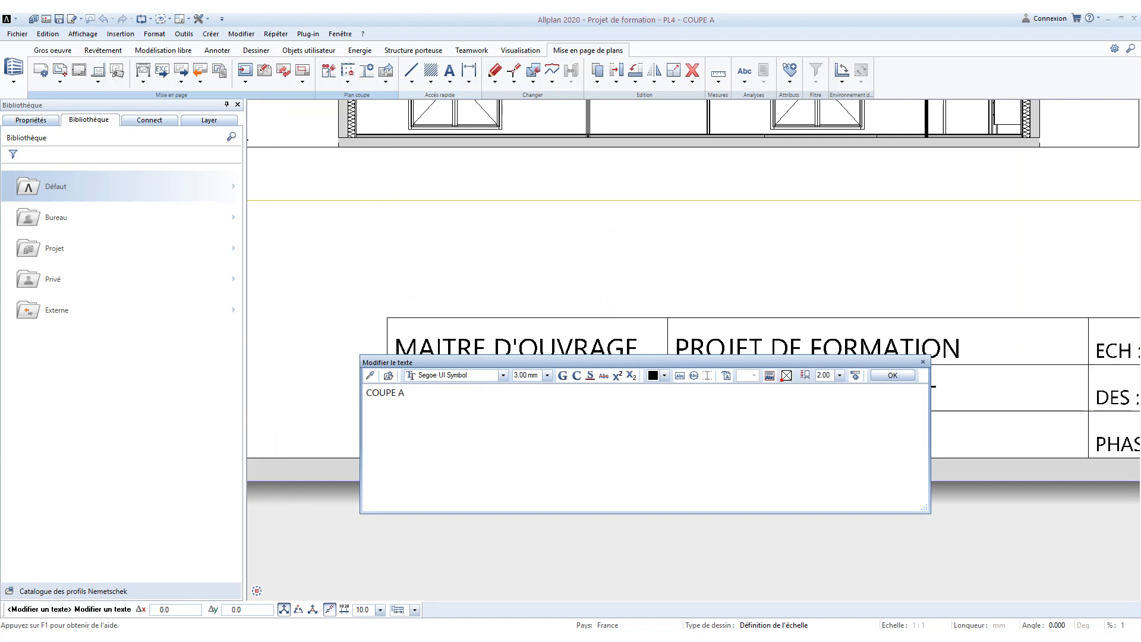
{"action": "left_click", "coordinate": [905, 376]}
Step: Change the scale text after ECH : in the COUPE A layout's title block to 1/20
{"action": "scroll", "coordinate": [901, 425], "scroll_direction": "down", "scroll_amount": 3}
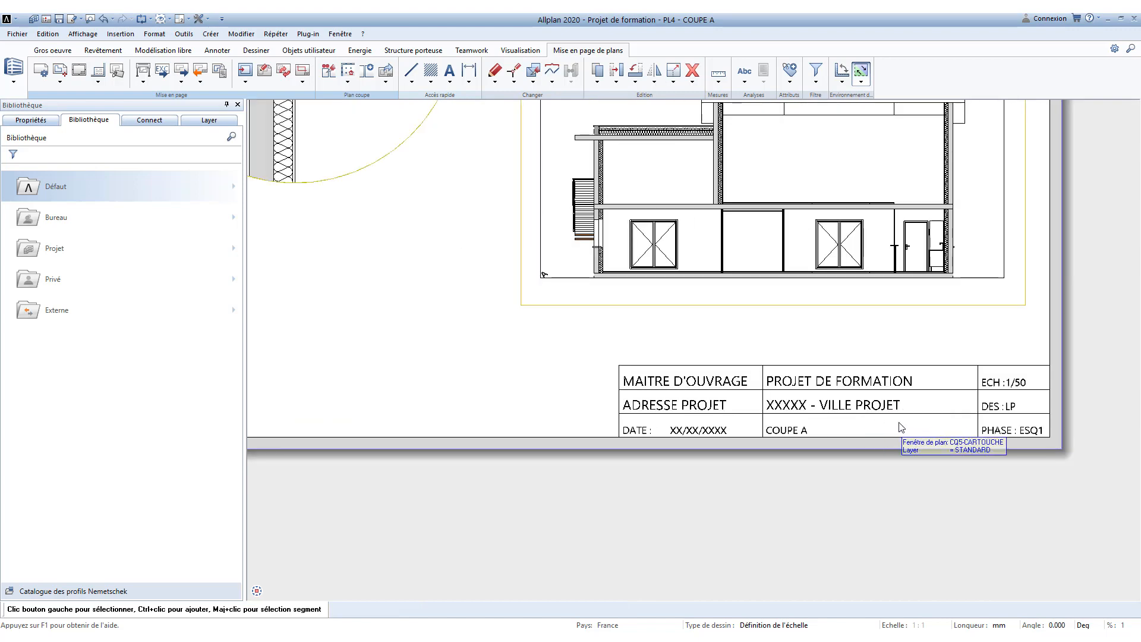
{"action": "middle_click_drag", "start_coordinate": [901, 427], "coordinate": [749, 438]}
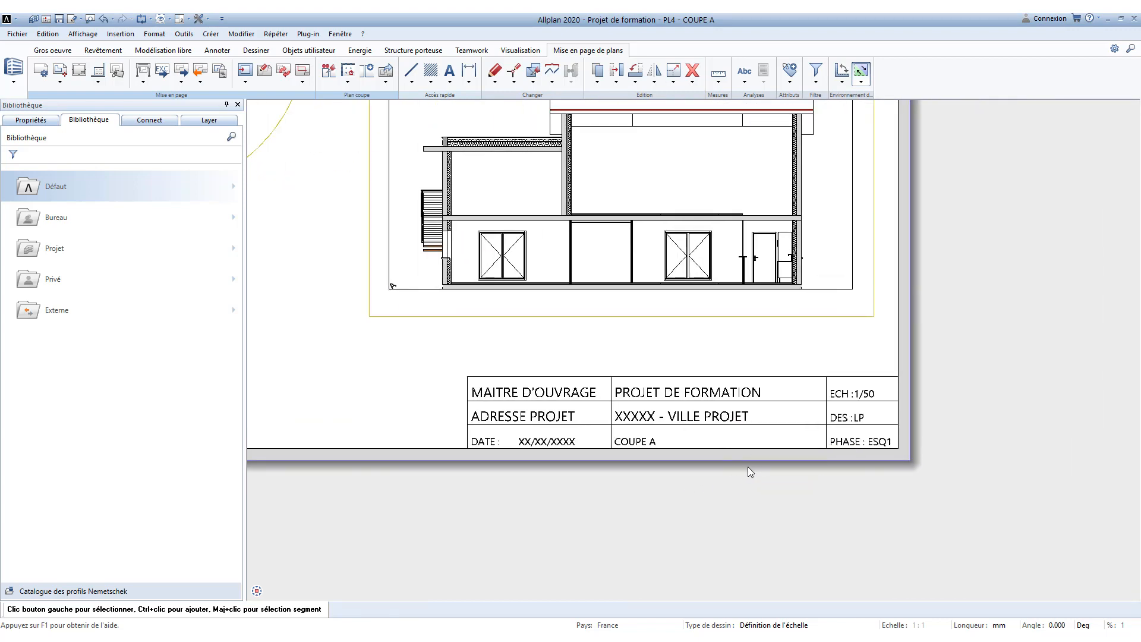
{"action": "scroll", "coordinate": [834, 387], "scroll_direction": "up", "scroll_amount": 4}
{"action": "double_click", "coordinate": [914, 407]}
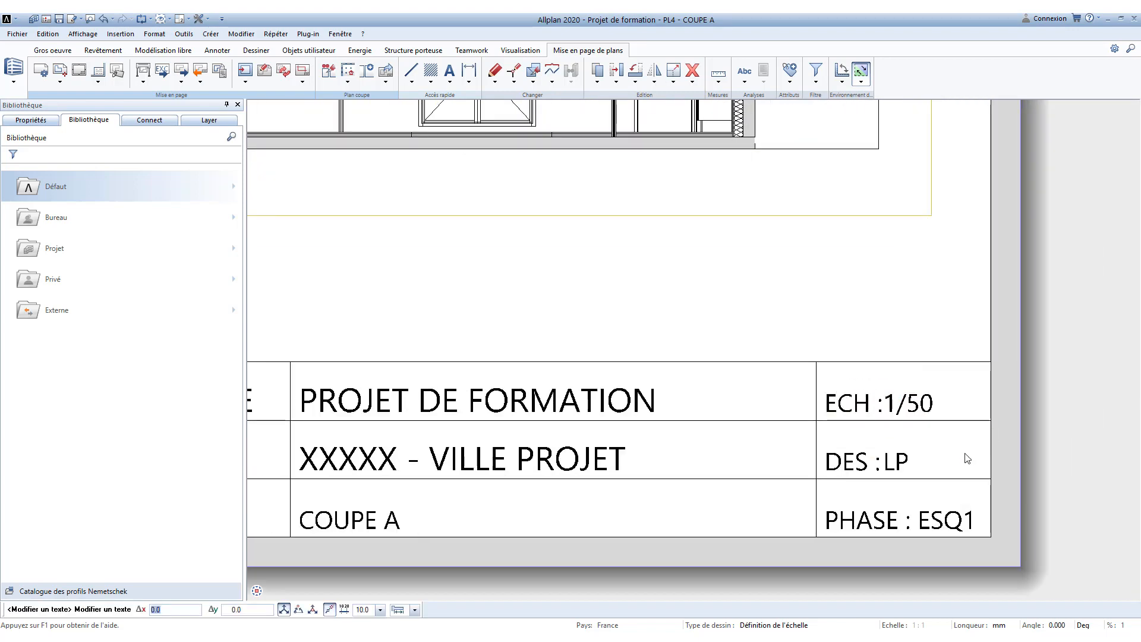
{"action": "key", "text": "BackSpace"}
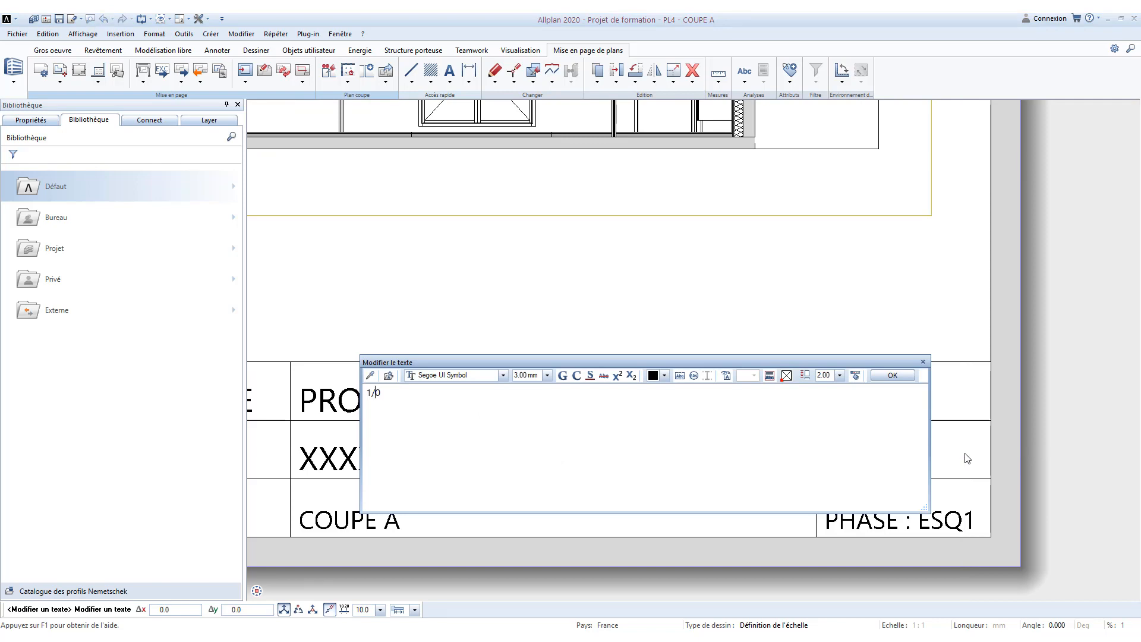
{"action": "key", "text": "Escape"}
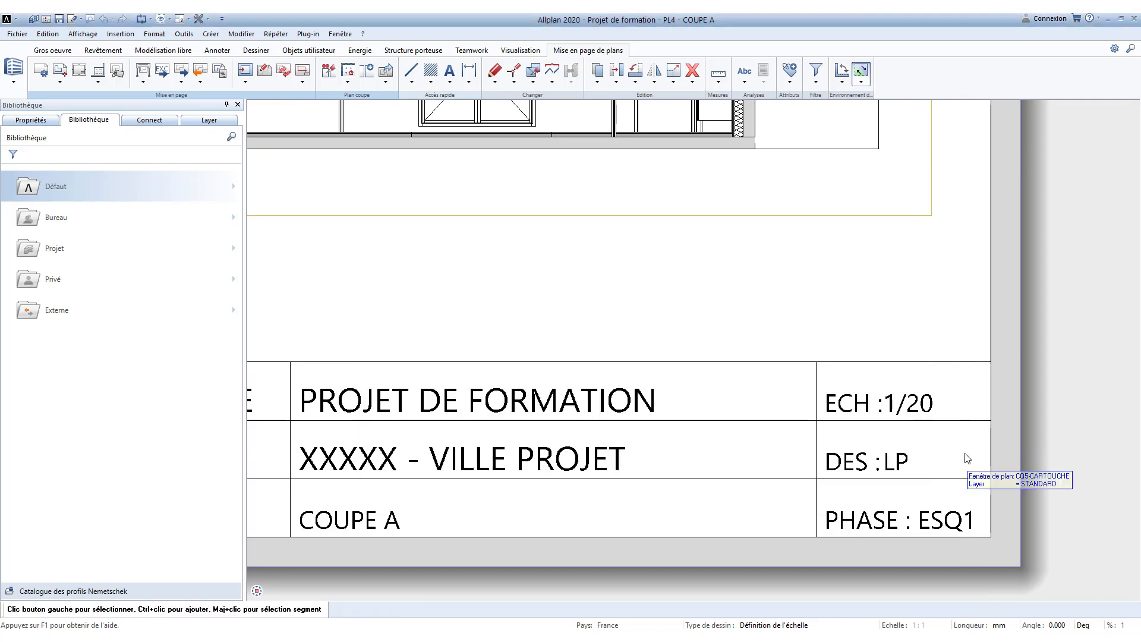
Step: Change the COUPE A plan title text in the title block to DETAIL - COUPE A
{"action": "scroll", "coordinate": [709, 283], "scroll_direction": "down", "scroll_amount": 5}
{"action": "middle_click_drag", "start_coordinate": [687, 321], "coordinate": [844, 471]}
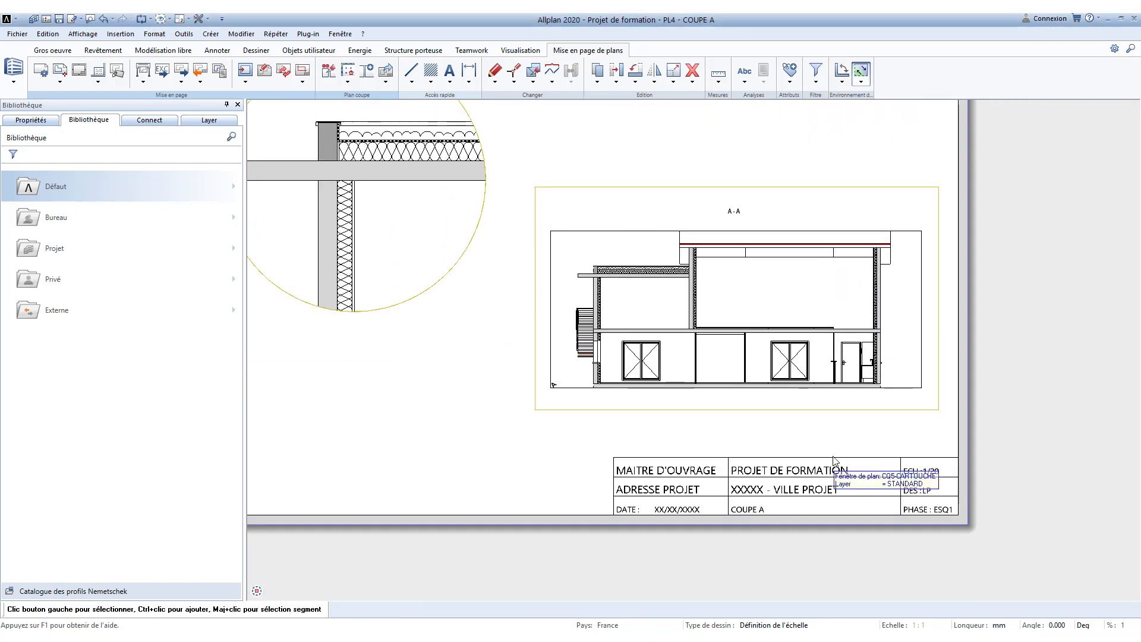
{"action": "scroll", "coordinate": [835, 455], "scroll_direction": "down", "scroll_amount": 2}
{"action": "scroll", "coordinate": [821, 472], "scroll_direction": "up", "scroll_amount": 2}
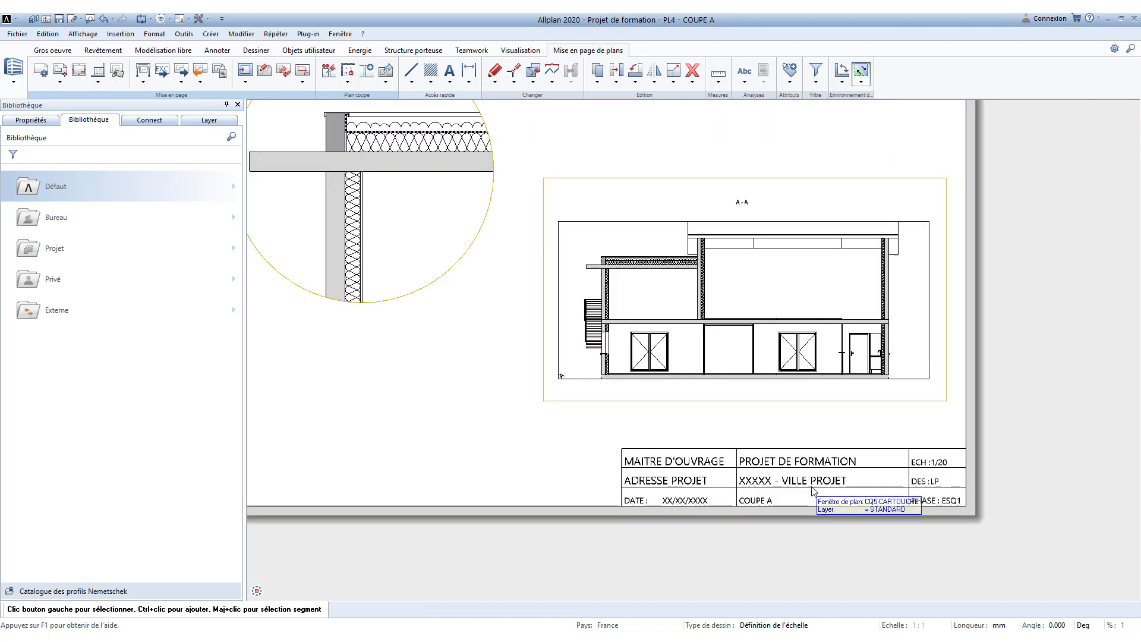
{"action": "left_click", "coordinate": [757, 501]}
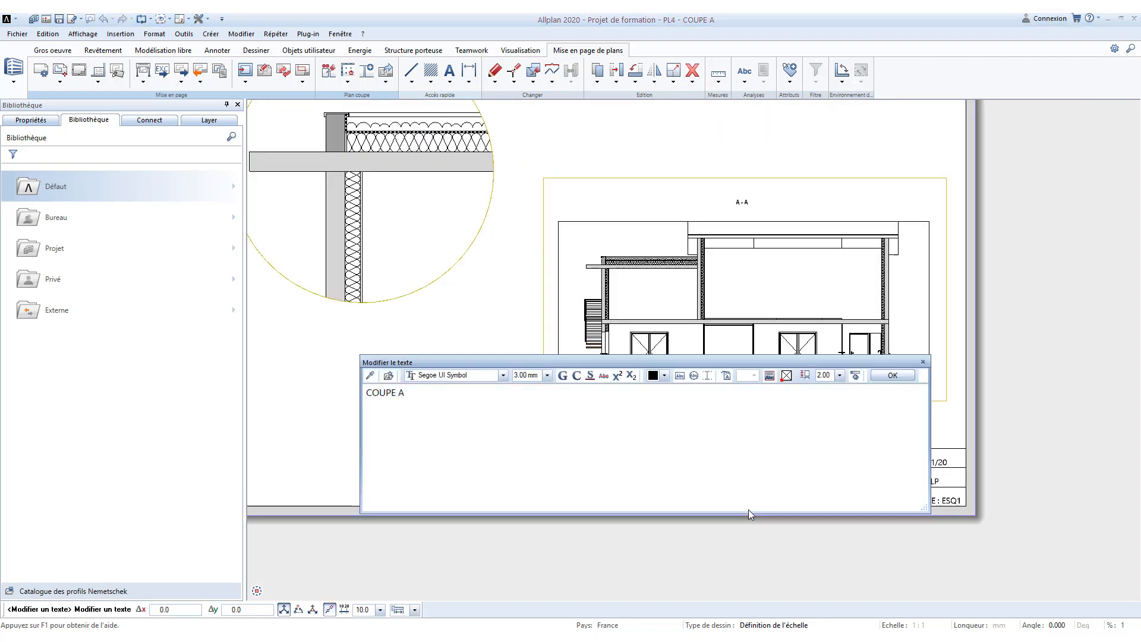
{"action": "type", "text": "DETAIL -"}
{"action": "key", "text": "Escape"}
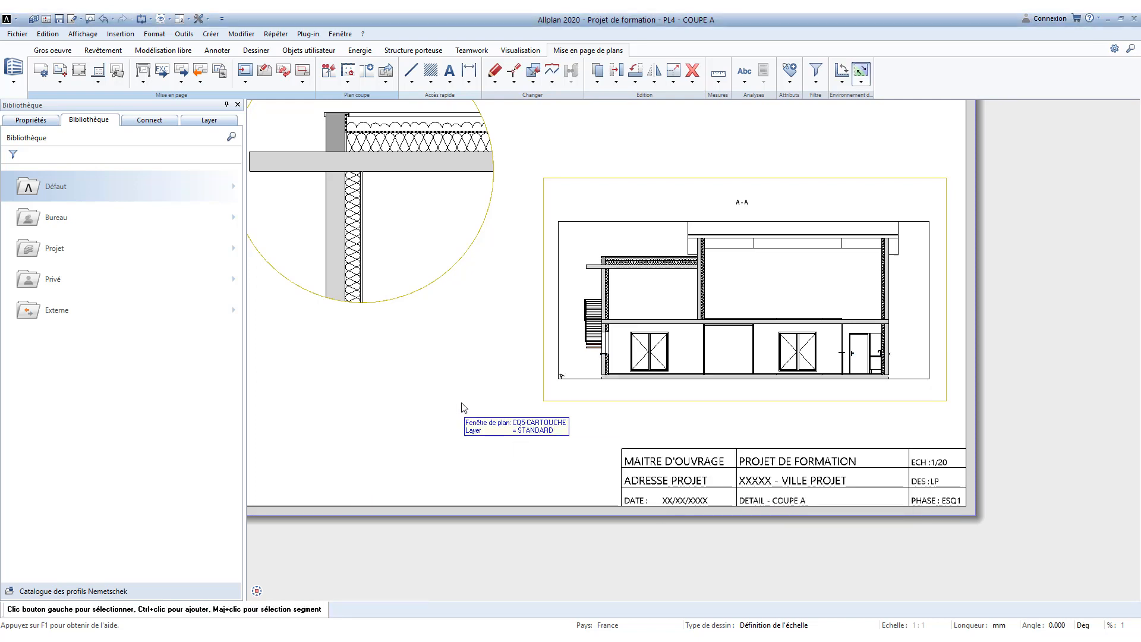
{"action": "scroll", "coordinate": [419, 350], "scroll_direction": "down", "scroll_amount": 3}
{"action": "scroll", "coordinate": [416, 352], "scroll_direction": "up", "scroll_amount": 3}
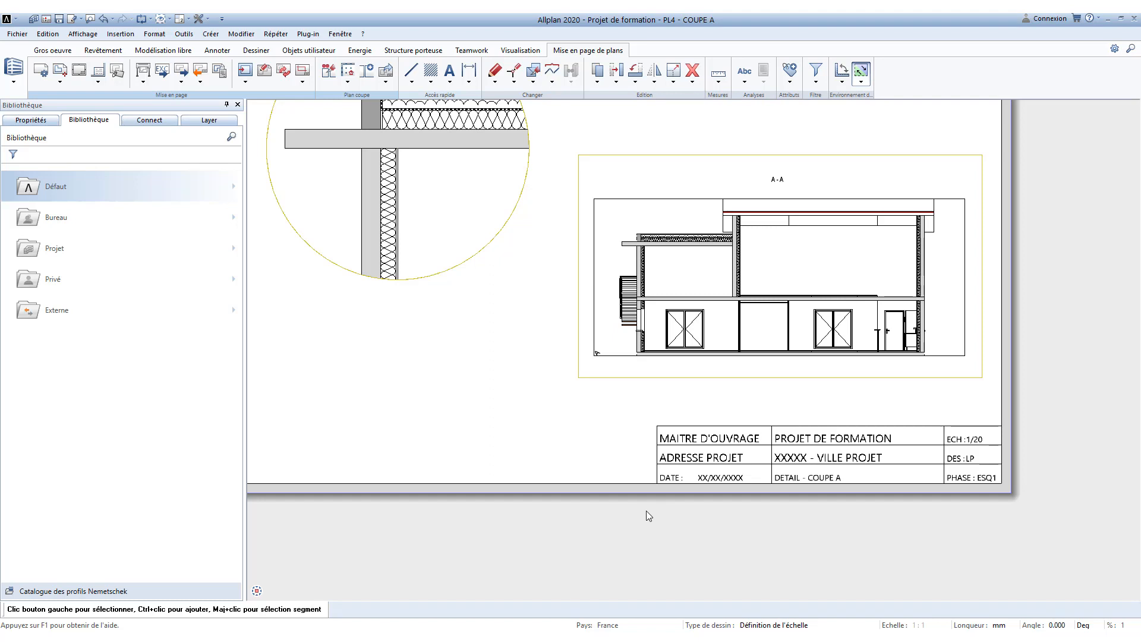
{"action": "scroll", "coordinate": [646, 511], "scroll_direction": "down", "scroll_amount": 2}
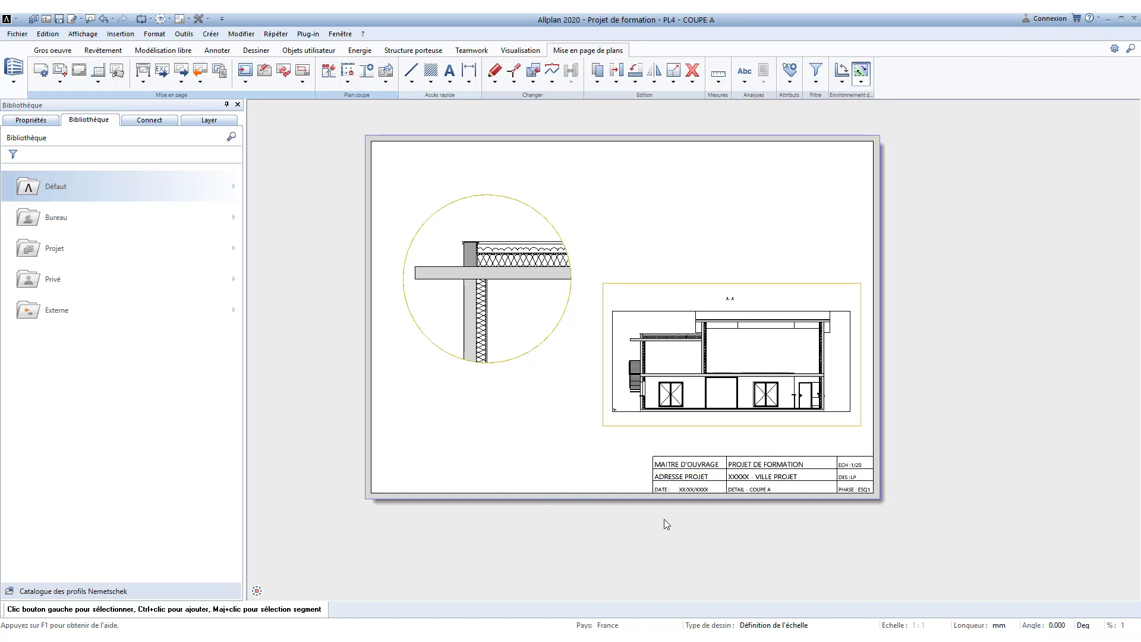
Step: Open the CARTOUCHE drawing file and change its MAITRE D'OUVRAGE text to MAITRE D'OUVRAGE2
{"action": "left_click", "coordinate": [52, 50]}
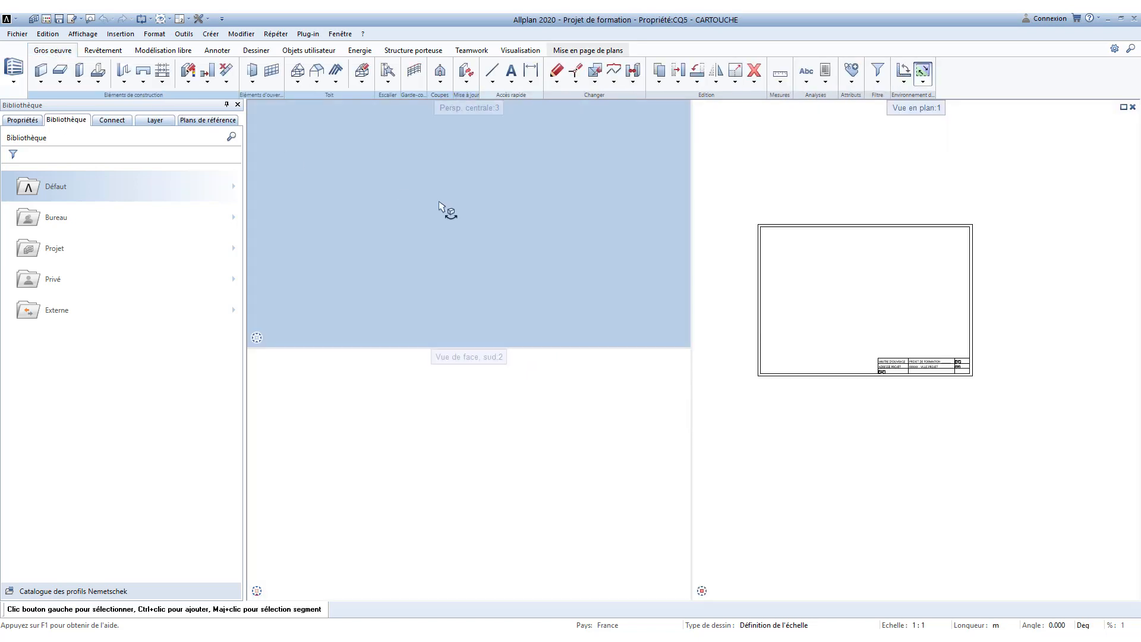
{"action": "double_click", "coordinate": [767, 182]}
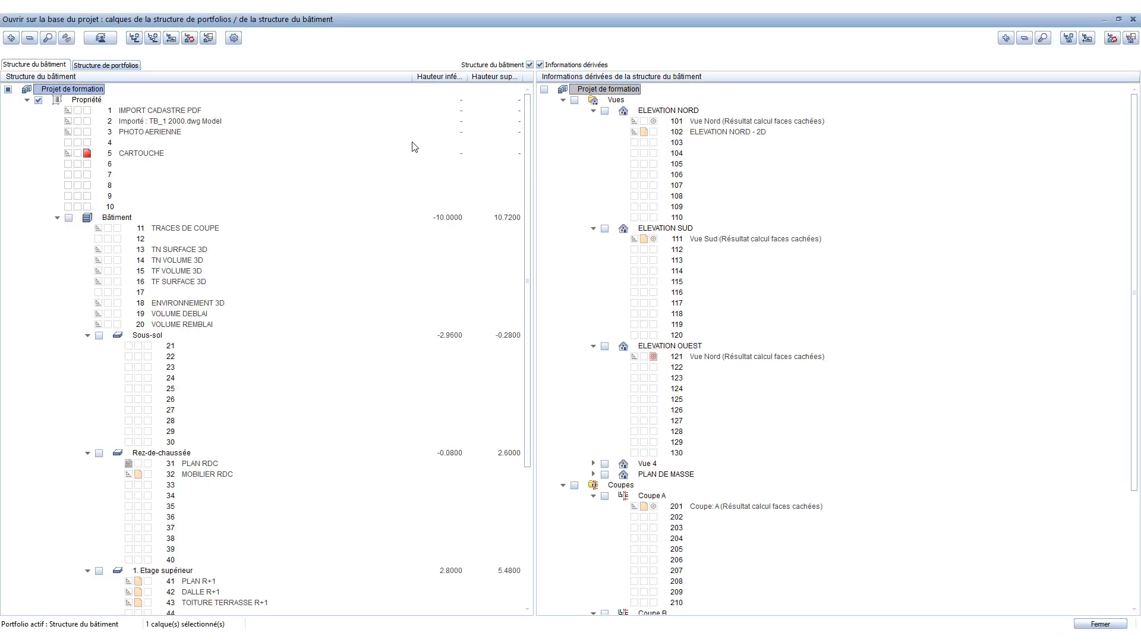
{"action": "double_click", "coordinate": [152, 155]}
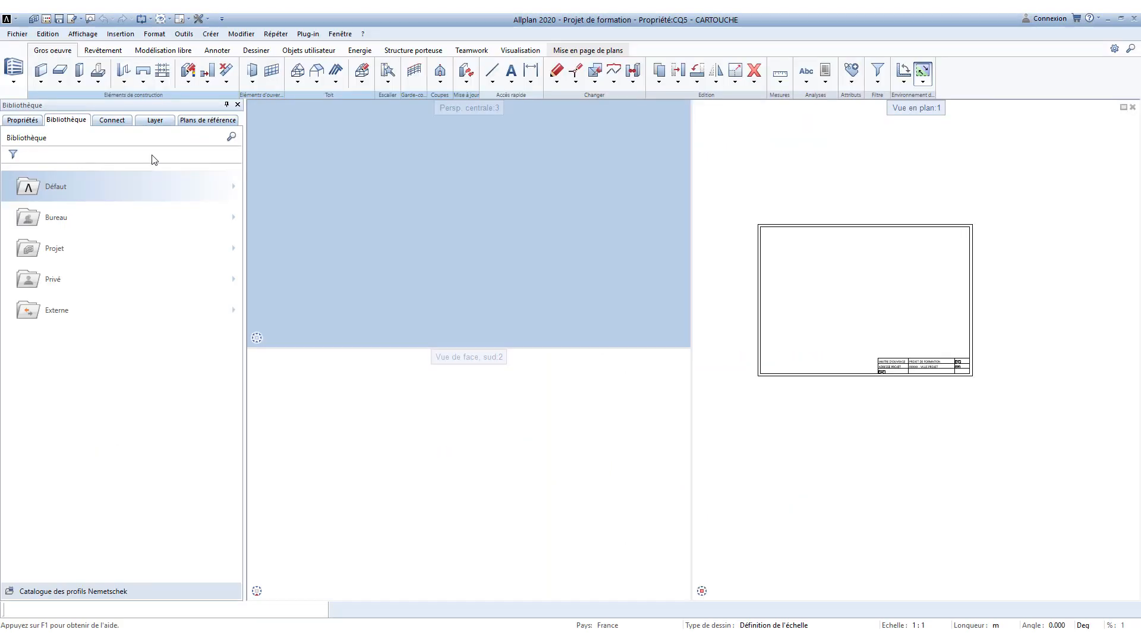
{"action": "scroll", "coordinate": [853, 374], "scroll_direction": "up", "scroll_amount": 5}
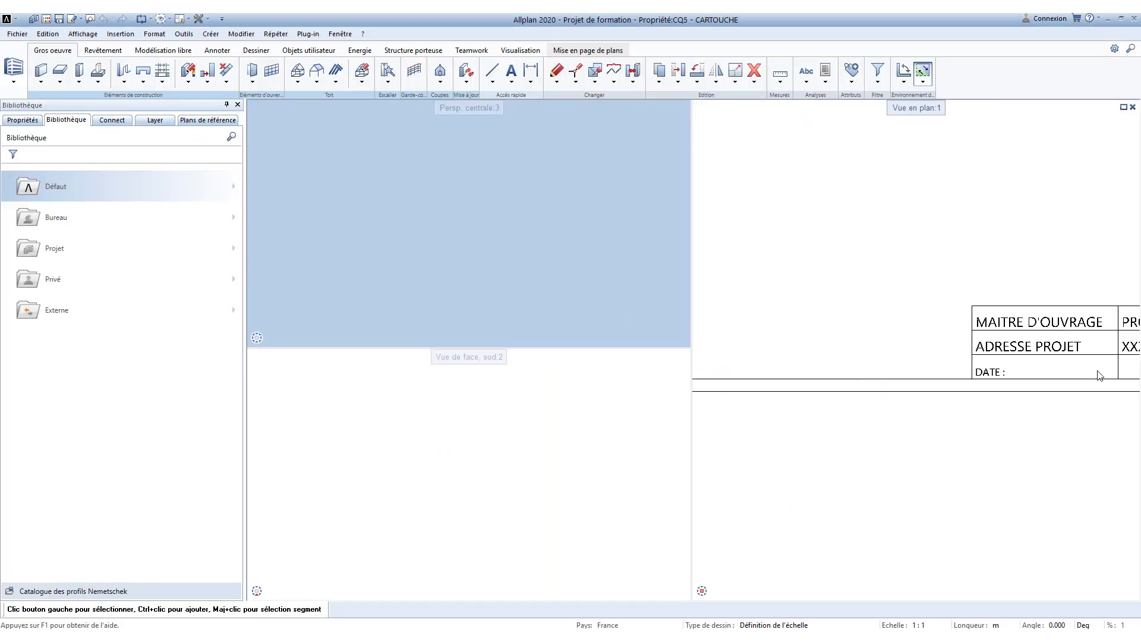
{"action": "scroll", "coordinate": [873, 413], "scroll_direction": "up", "scroll_amount": 2}
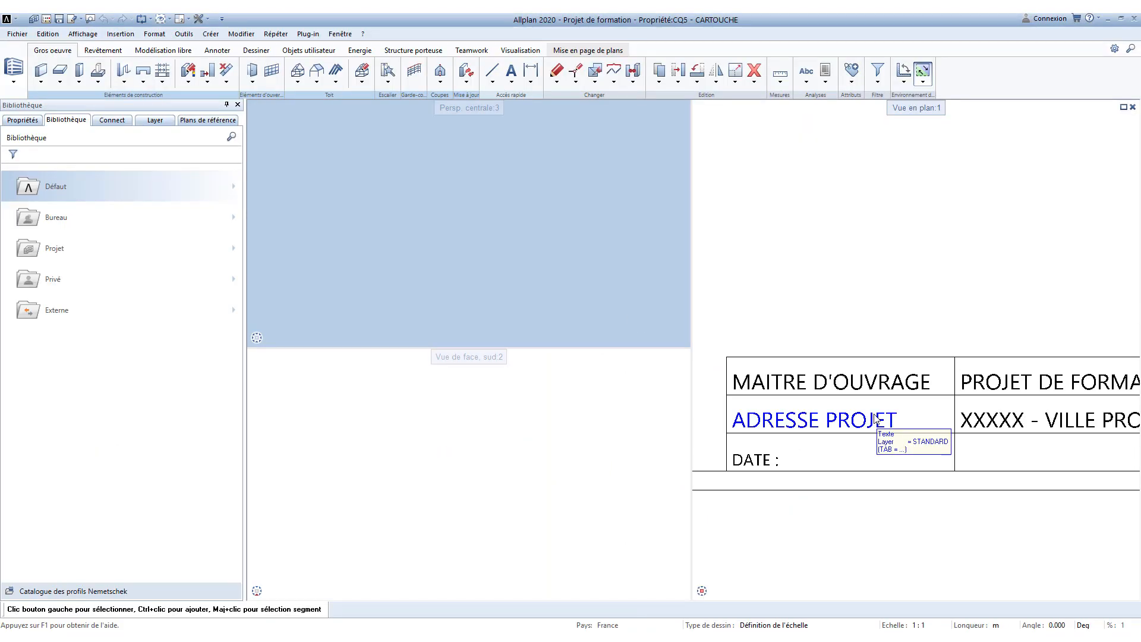
{"action": "right_click", "coordinate": [886, 384]}
{"action": "right_click", "coordinate": [886, 384]}
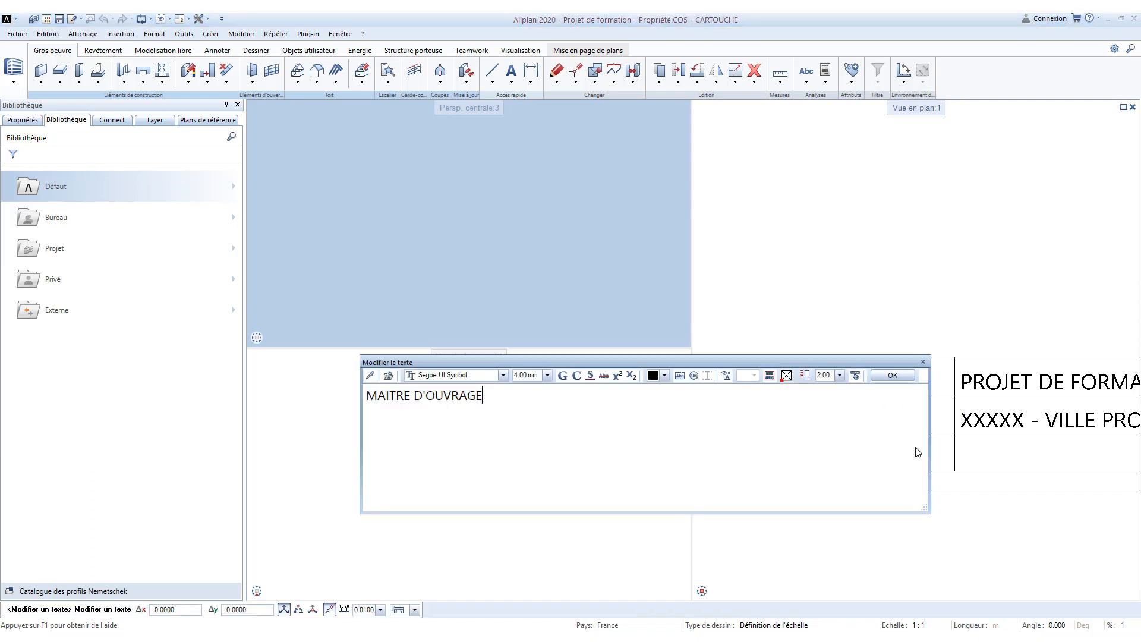
{"action": "type", "text": "2"}
{"action": "key", "text": "Escape"}
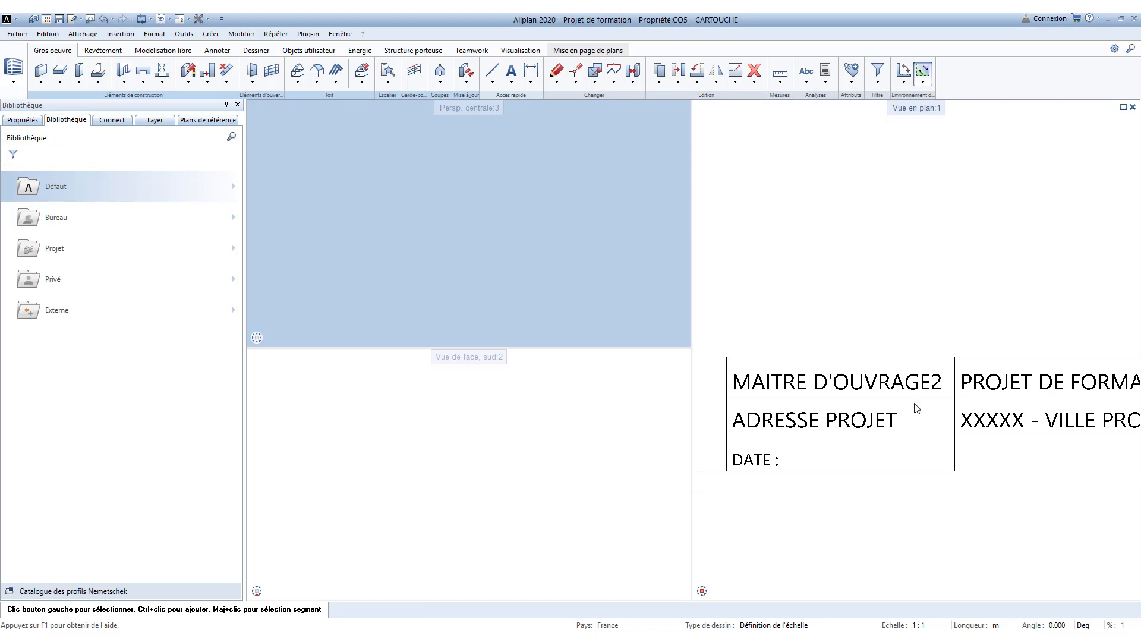
Step: Return to the COUPE A layout and check the MAITRE D'OUVRAGE entry in its title block
{"action": "left_click", "coordinate": [588, 51]}
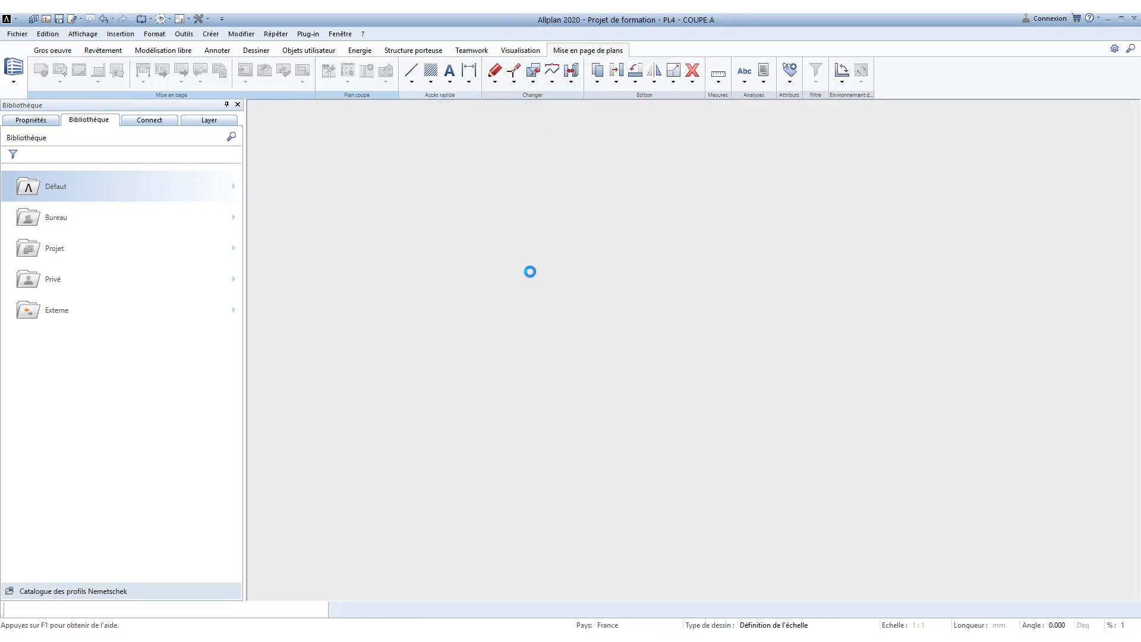
{"action": "scroll", "coordinate": [767, 547], "scroll_direction": "up", "scroll_amount": 2}
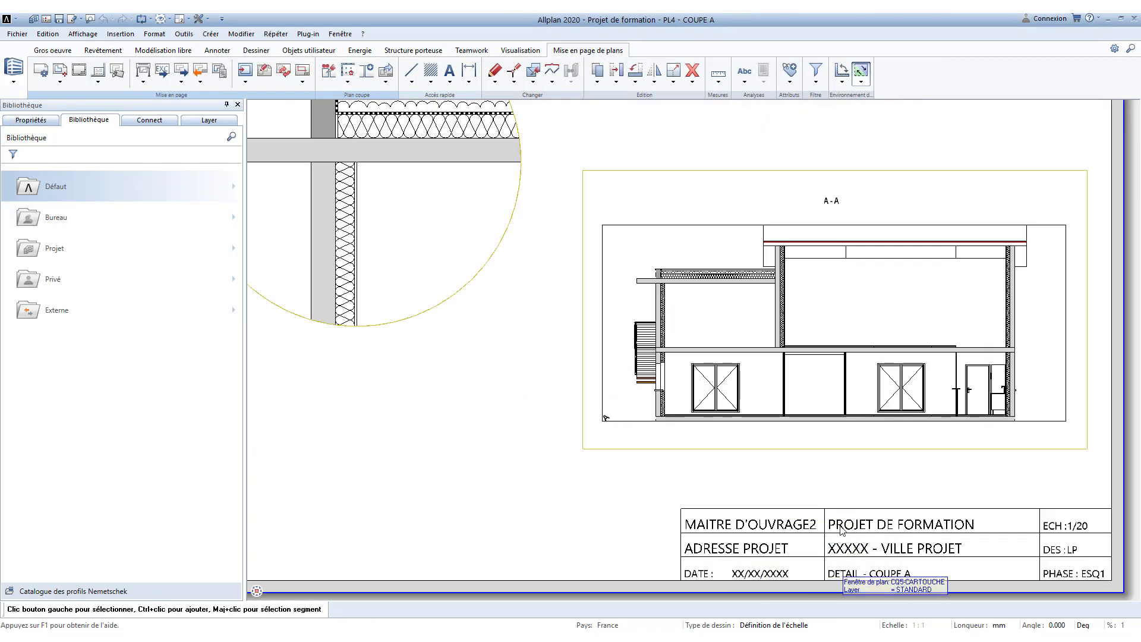
{"action": "scroll", "coordinate": [739, 547], "scroll_direction": "down", "scroll_amount": 3}
Step: Open the PLAN RDC layout and check the MAITRE D'OUVRAGE entry in its title block
{"action": "double_click", "coordinate": [982, 462]}
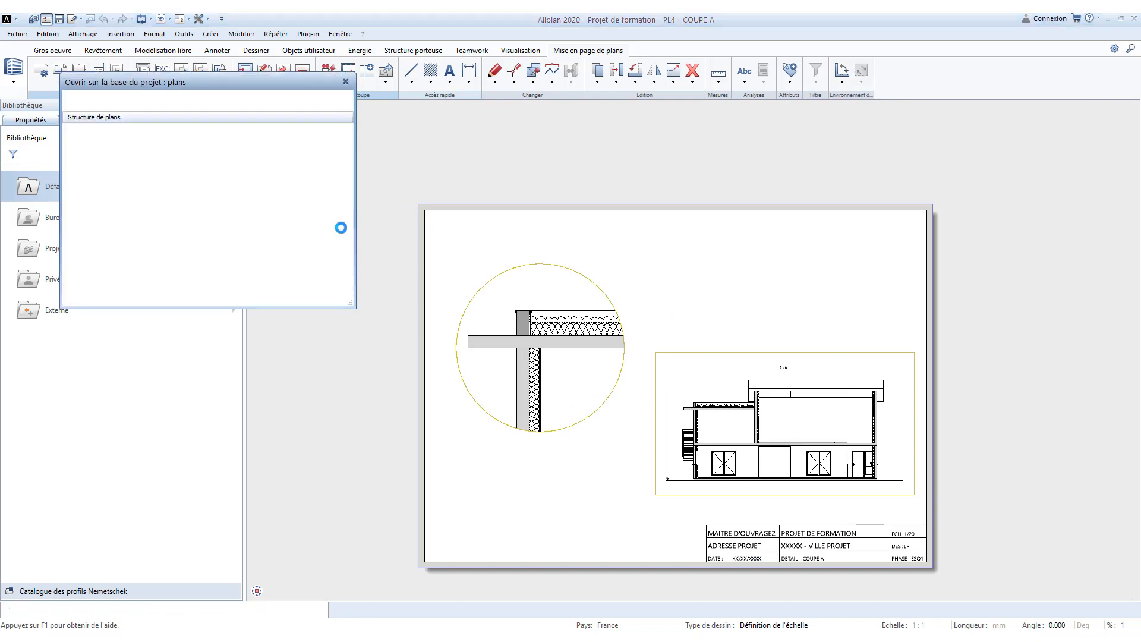
{"action": "double_click", "coordinate": [132, 162]}
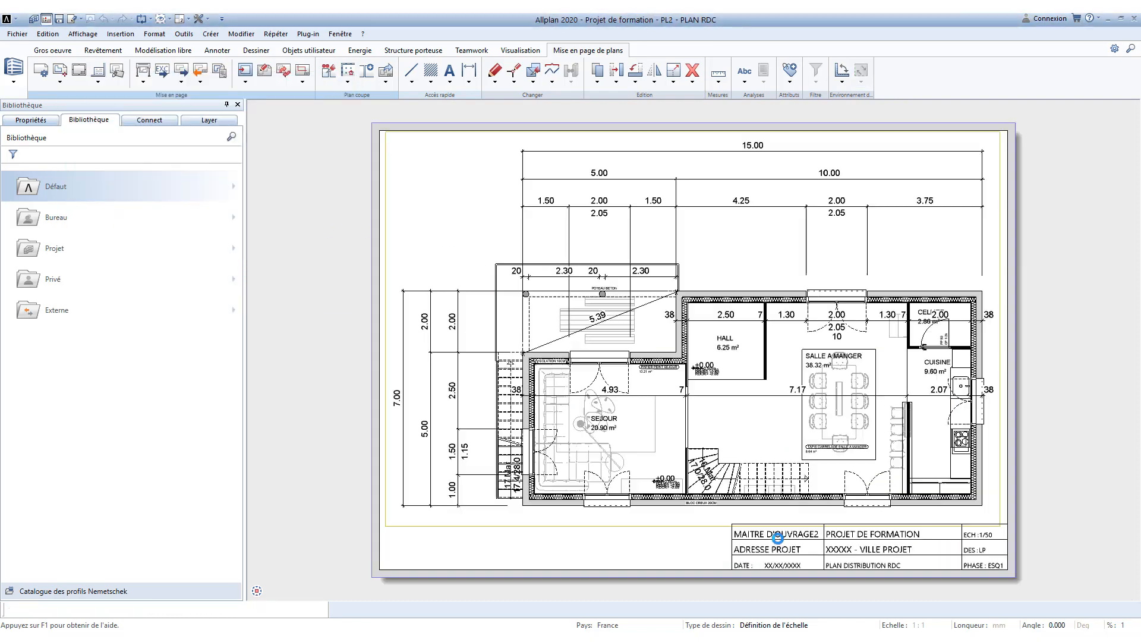
{"action": "scroll", "coordinate": [814, 528], "scroll_direction": "up", "scroll_amount": 3}
{"action": "scroll", "coordinate": [830, 528], "scroll_direction": "down", "scroll_amount": 4}
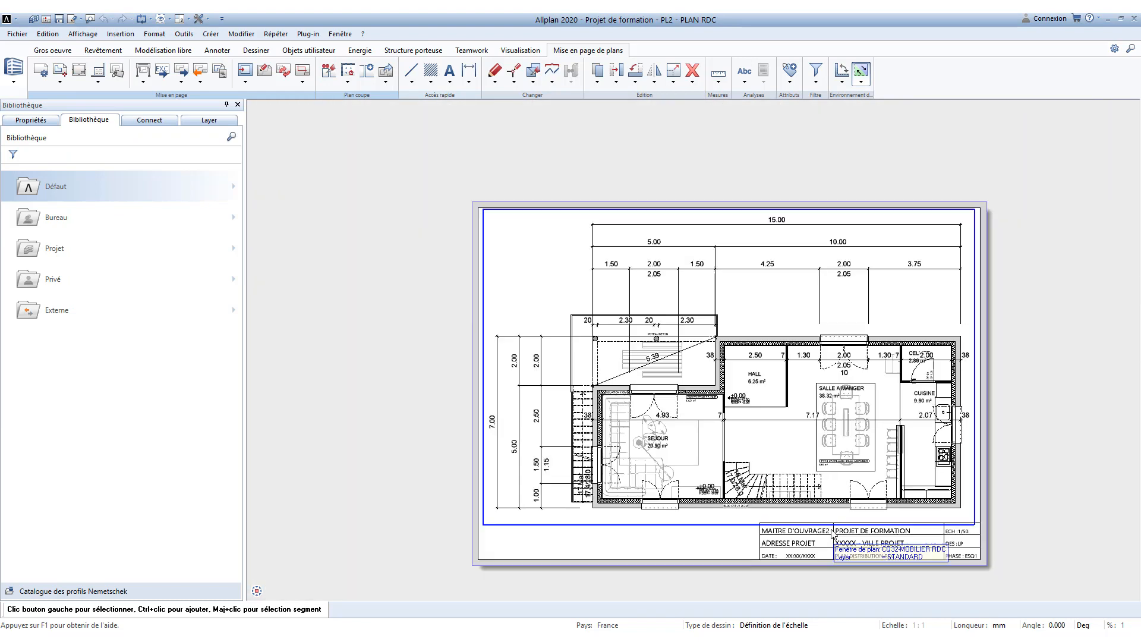
{"action": "middle_click_drag", "start_coordinate": [634, 270], "coordinate": [614, 221]}
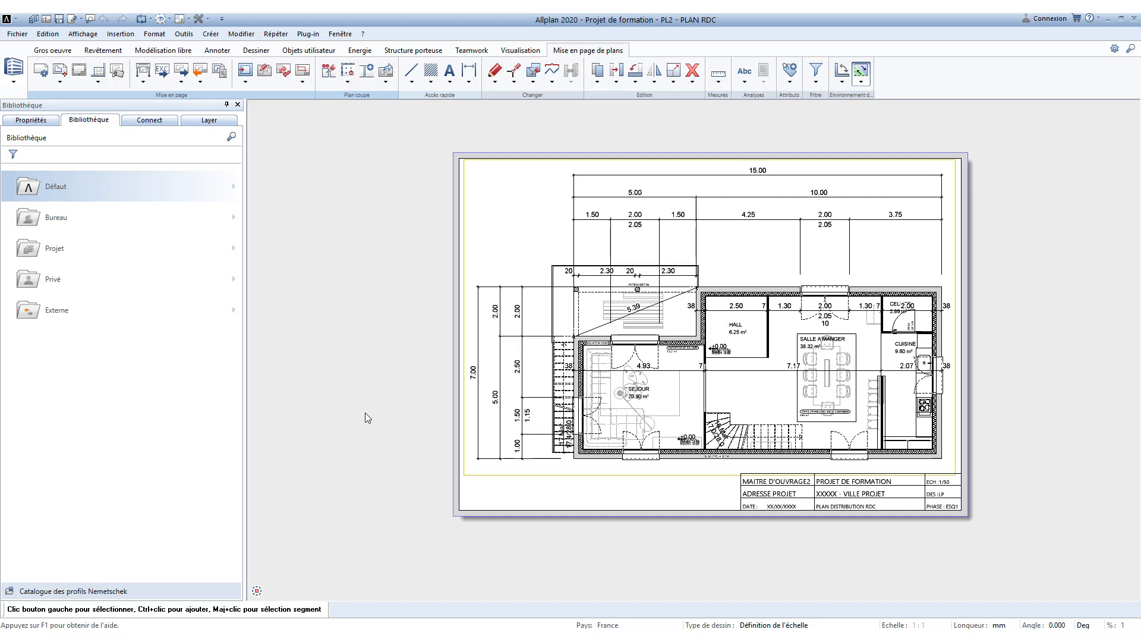
Step: Open the print settings for the PLAN RDC layout and choose microsoft print to pdf as the printer
{"action": "left_click", "coordinate": [144, 72]}
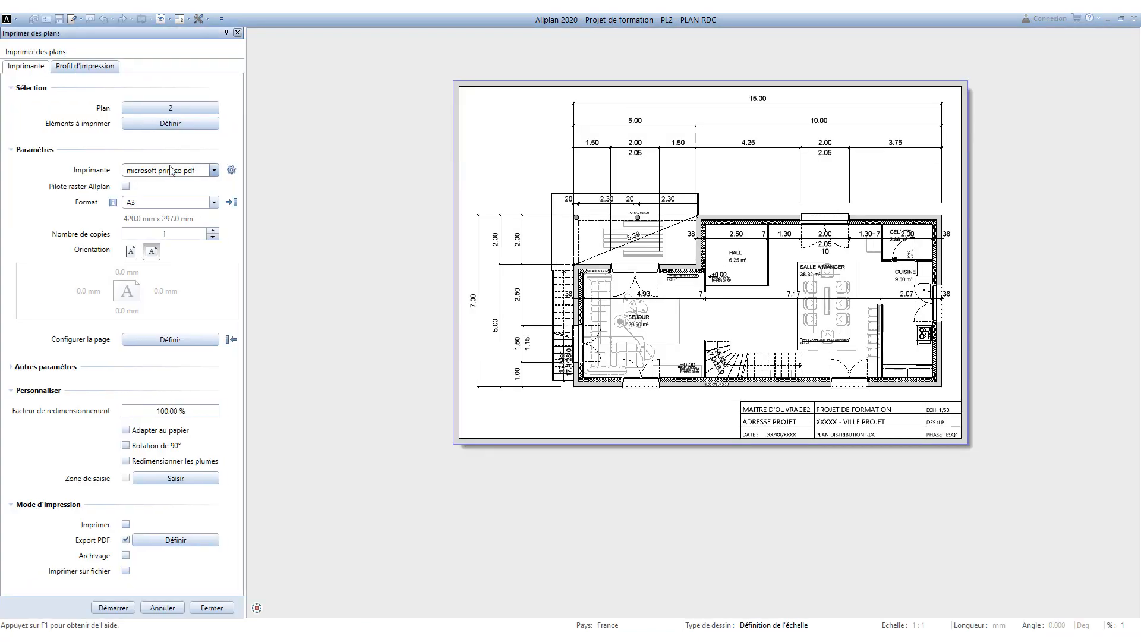
{"action": "left_click", "coordinate": [171, 170]}
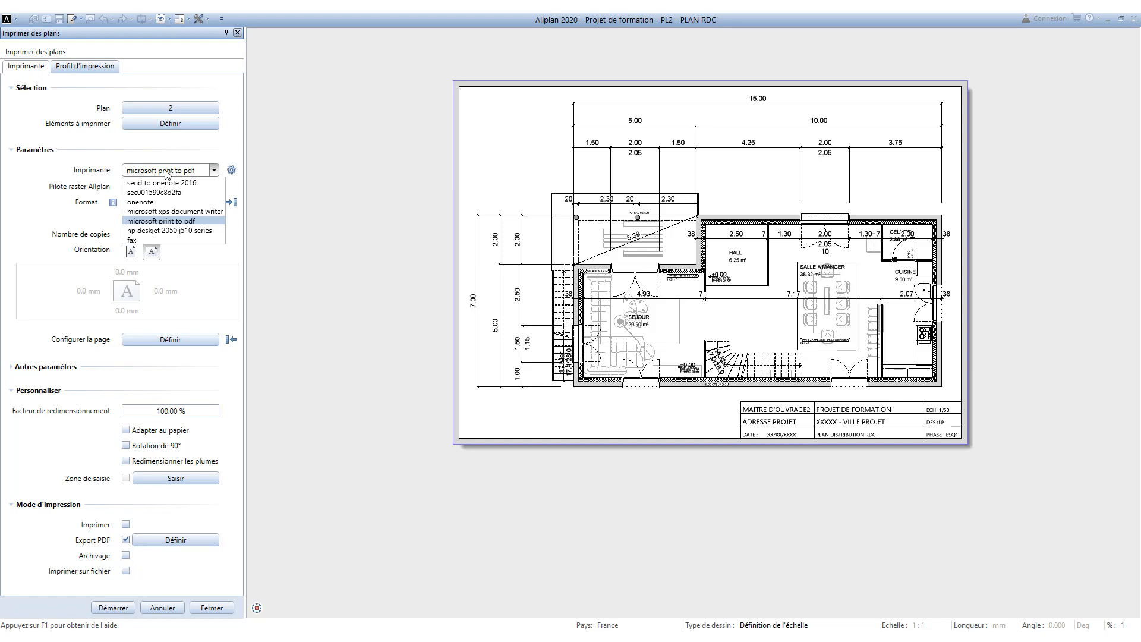
{"action": "left_click", "coordinate": [178, 221]}
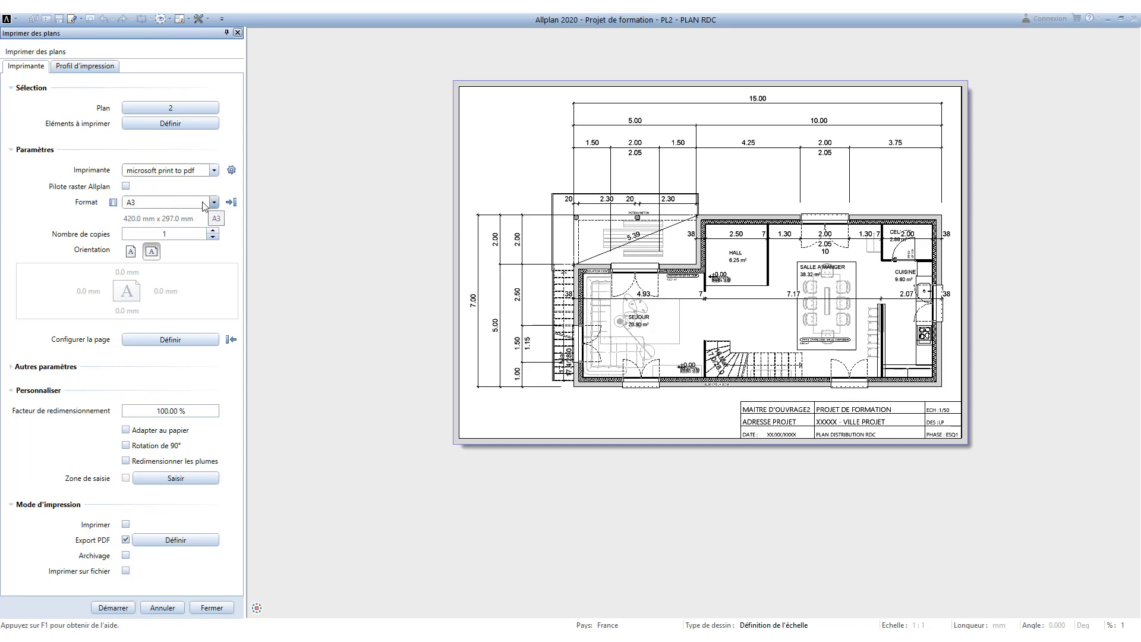
Step: Try the A4 paper format, then match the printer's paper format to the layout's page format
{"action": "left_click", "coordinate": [193, 203]}
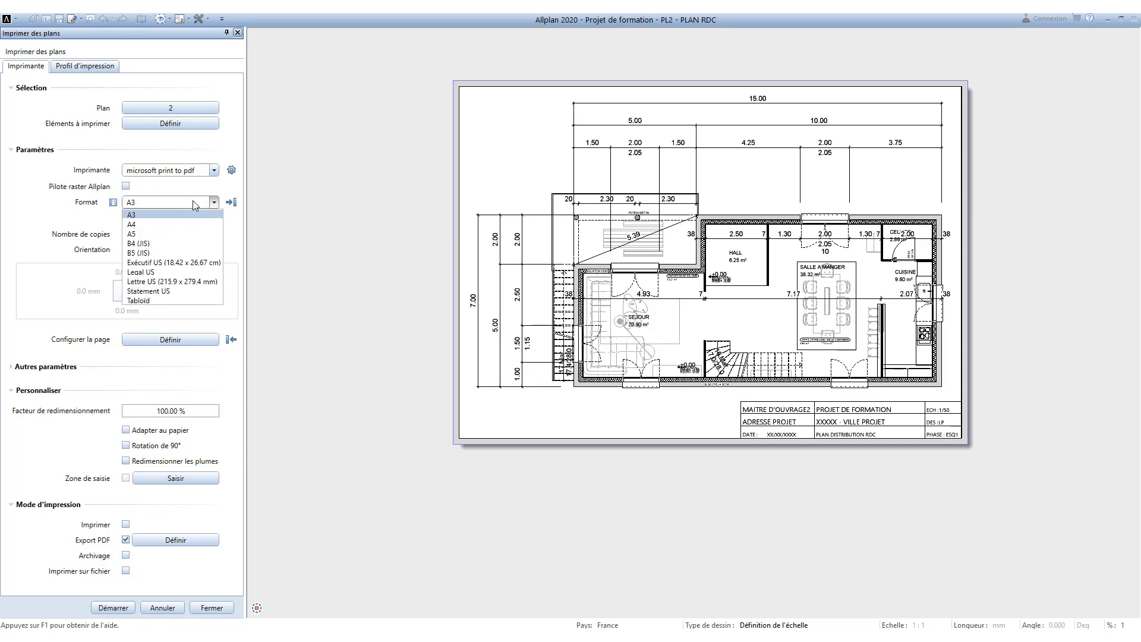
{"action": "left_click", "coordinate": [166, 215]}
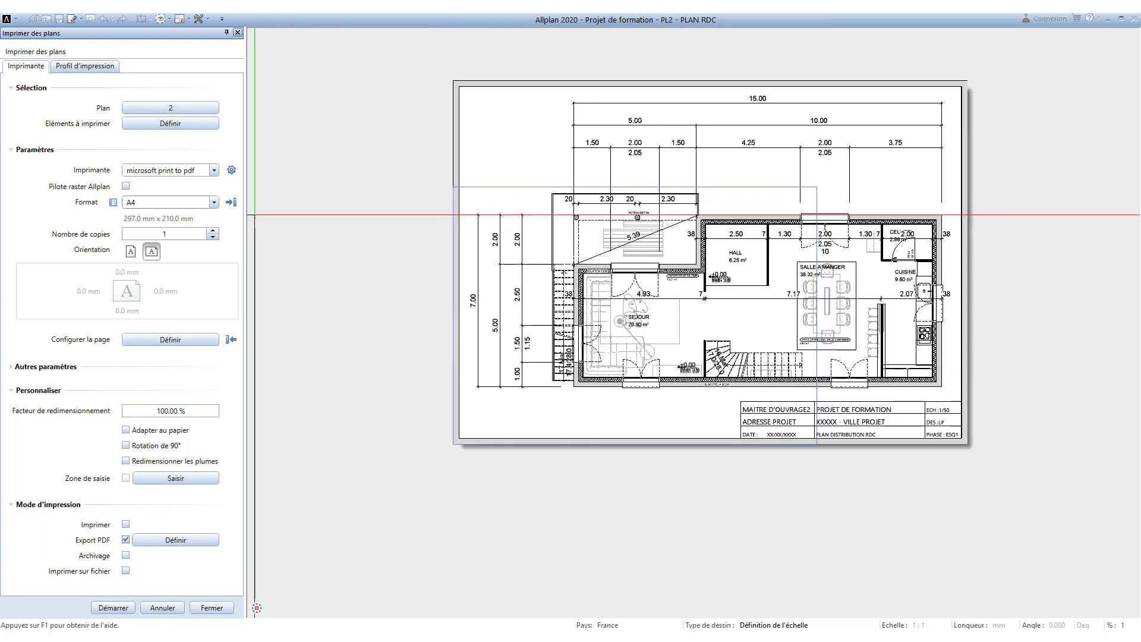
{"action": "left_click", "coordinate": [214, 203]}
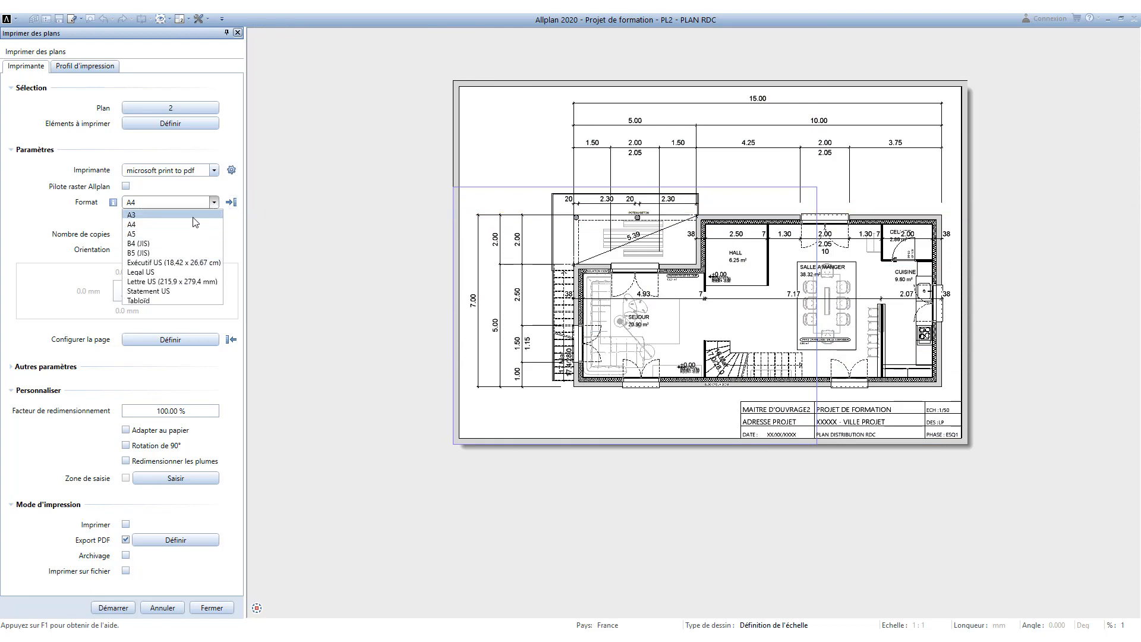
{"action": "left_click", "coordinate": [231, 187]}
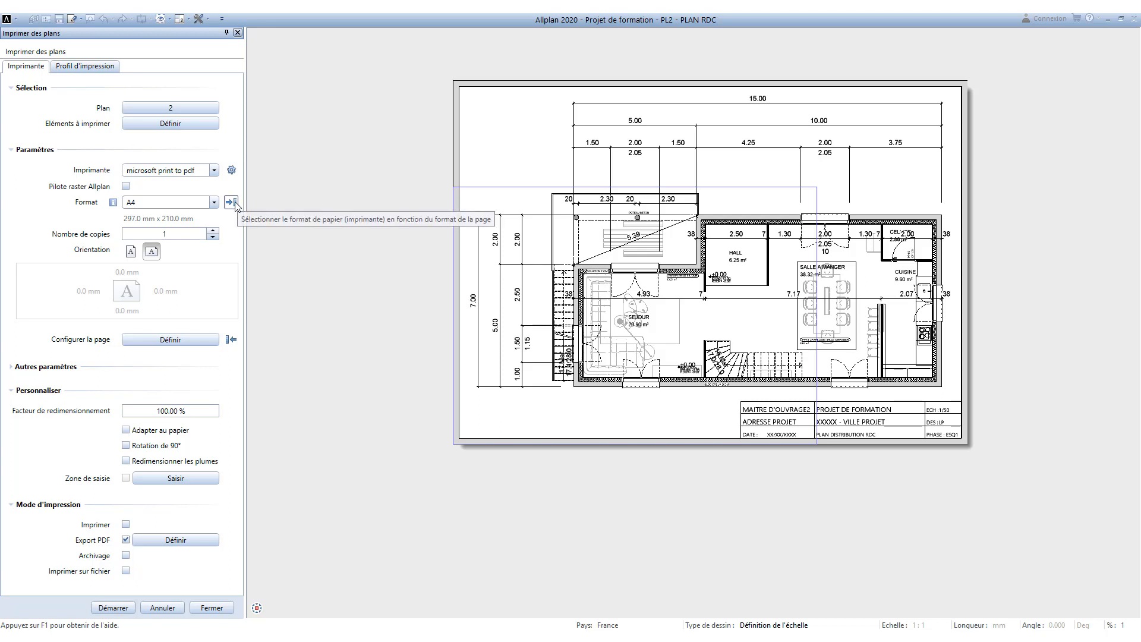
{"action": "left_click", "coordinate": [231, 202]}
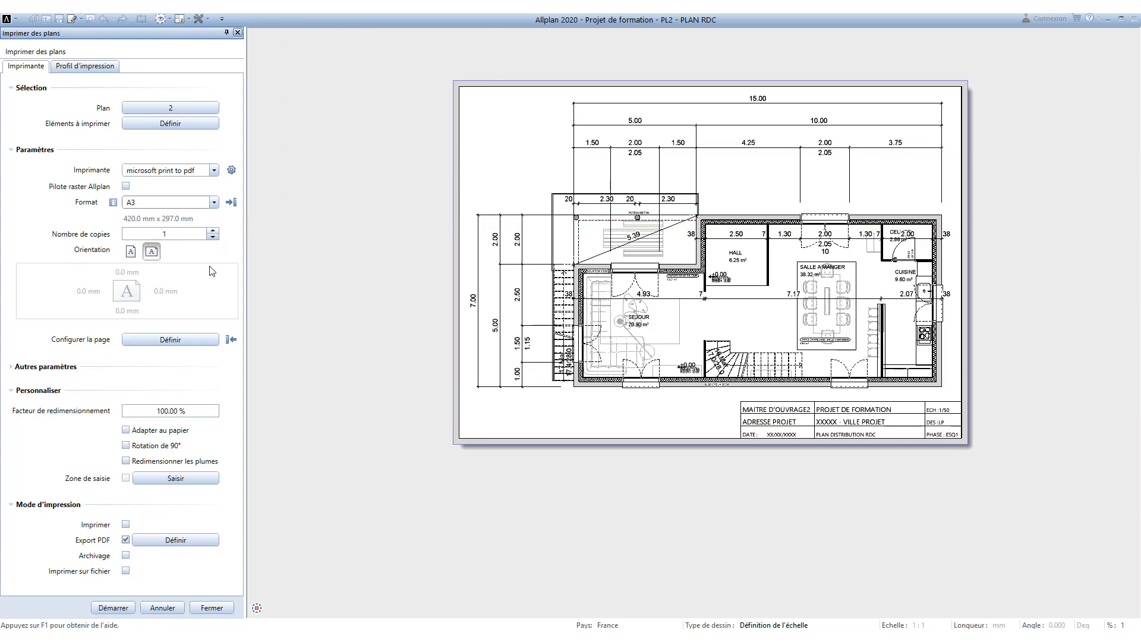
Step: Print the PLAN RDC layout using only the Imprimer mode, without Export PDF, saving it as PLAN RDC in the CHAPITRE 19 folder
{"action": "left_click", "coordinate": [15, 367]}
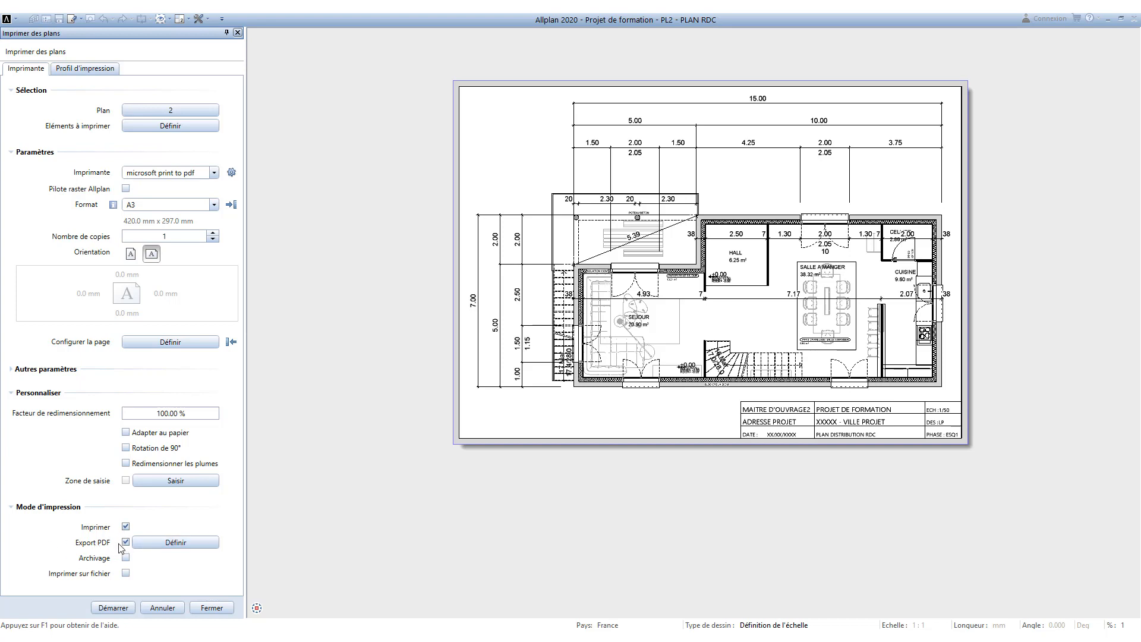
{"action": "left_click", "coordinate": [126, 542]}
{"action": "left_click", "coordinate": [119, 607]}
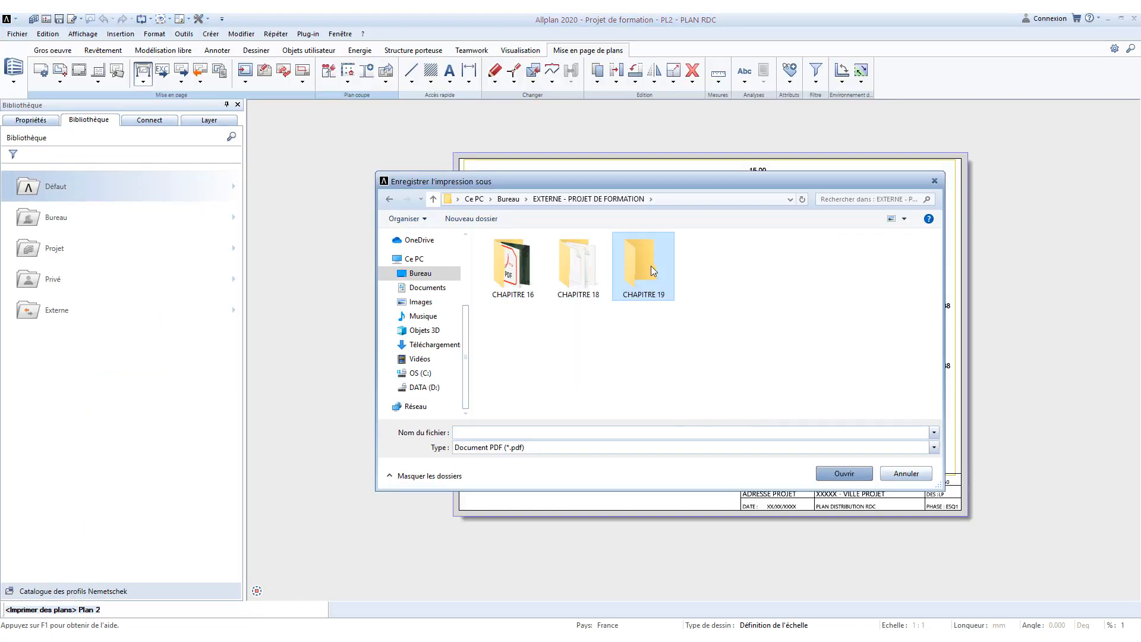
{"action": "double_click", "coordinate": [651, 265]}
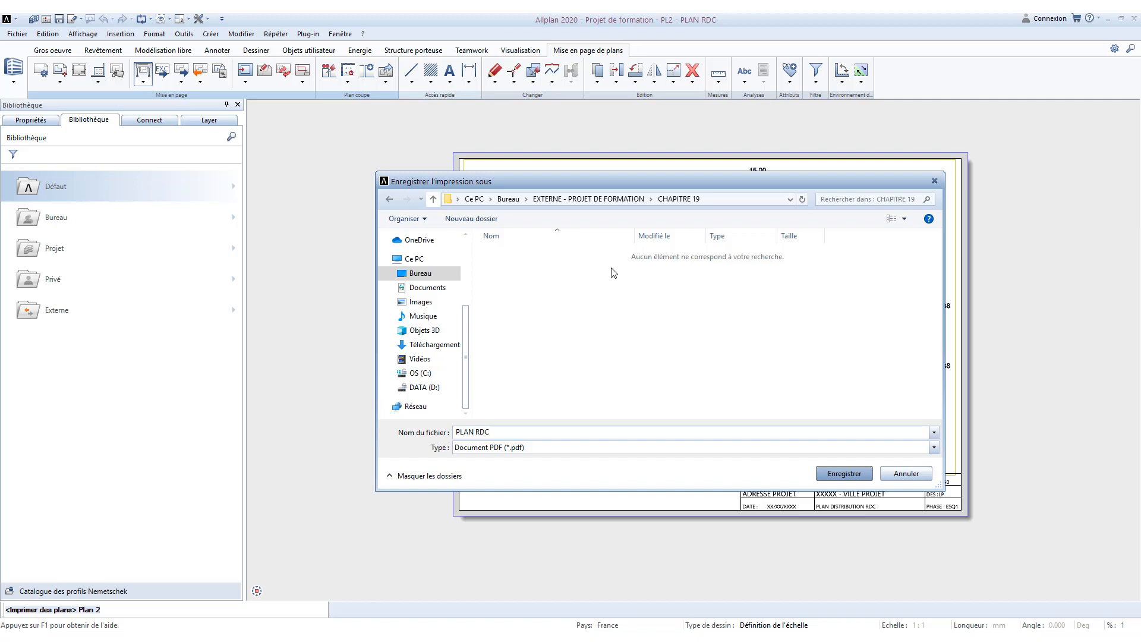
{"action": "left_click", "coordinate": [843, 473]}
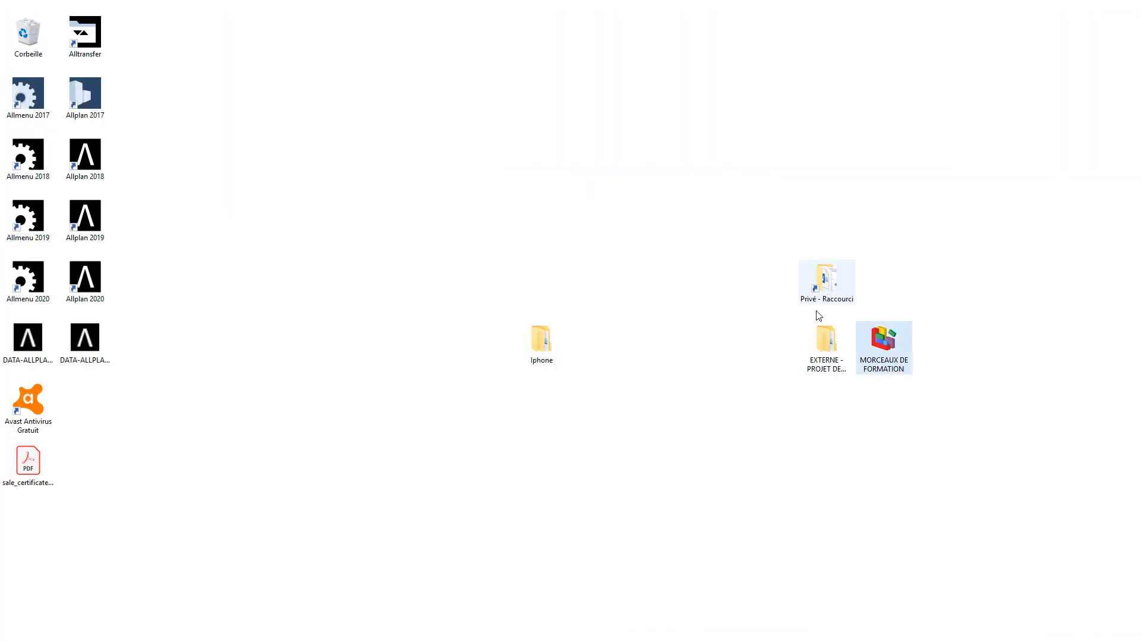
Step: Open PLAN RDC.pdf from the CHAPITRE 19 folder inside EXTERNE - PROJET DE FORMATION on the desktop
{"action": "double_click", "coordinate": [823, 341]}
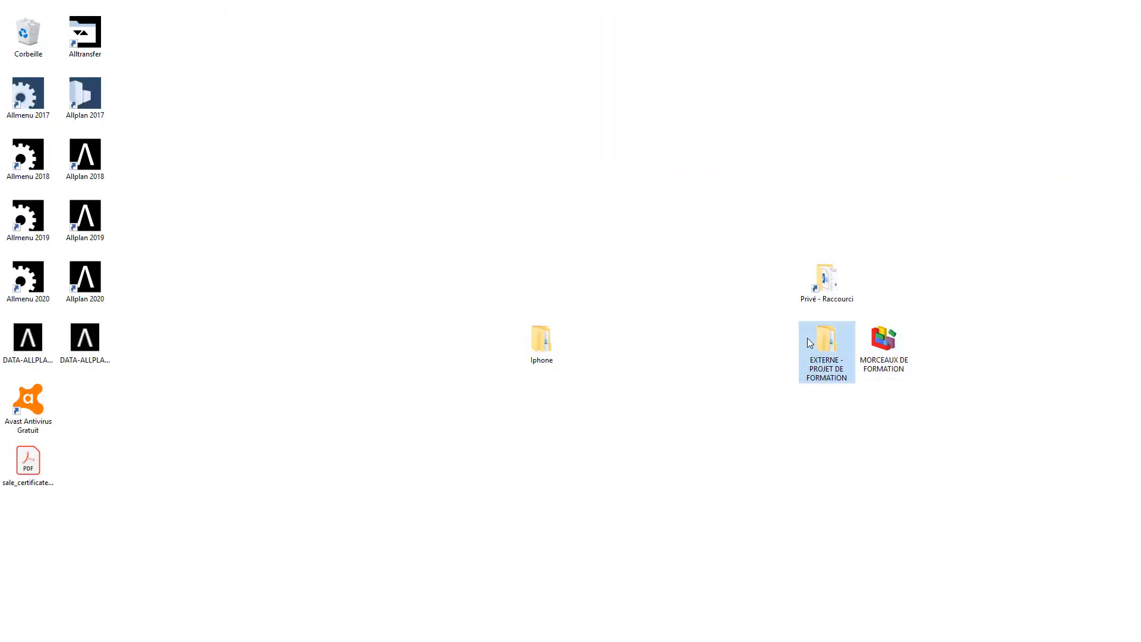
{"action": "double_click", "coordinate": [689, 293]}
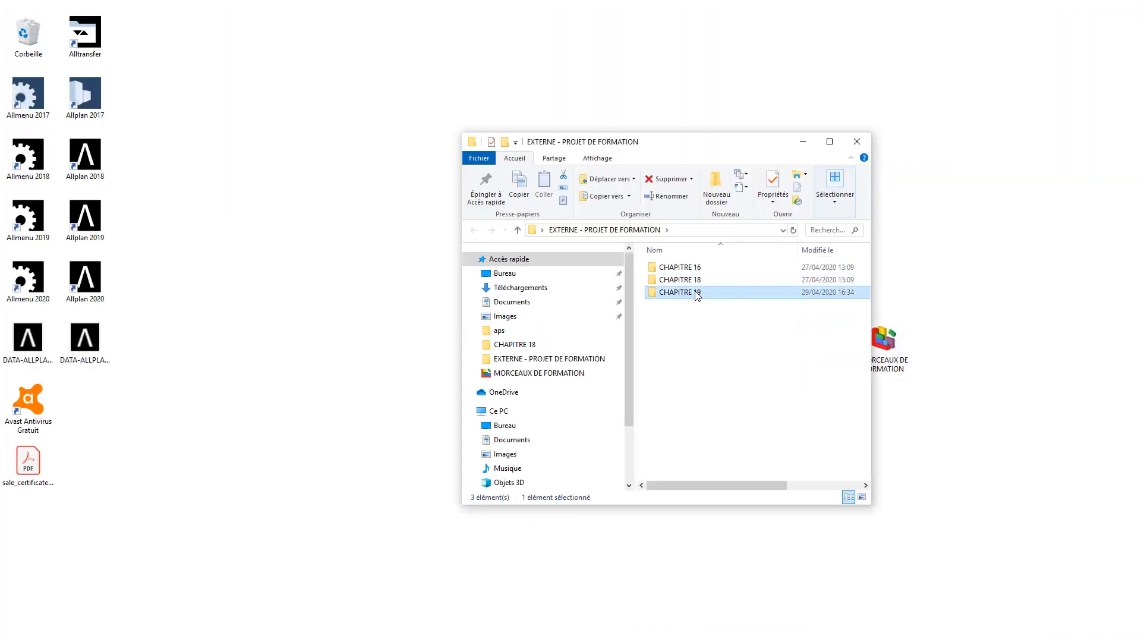
{"action": "double_click", "coordinate": [682, 267]}
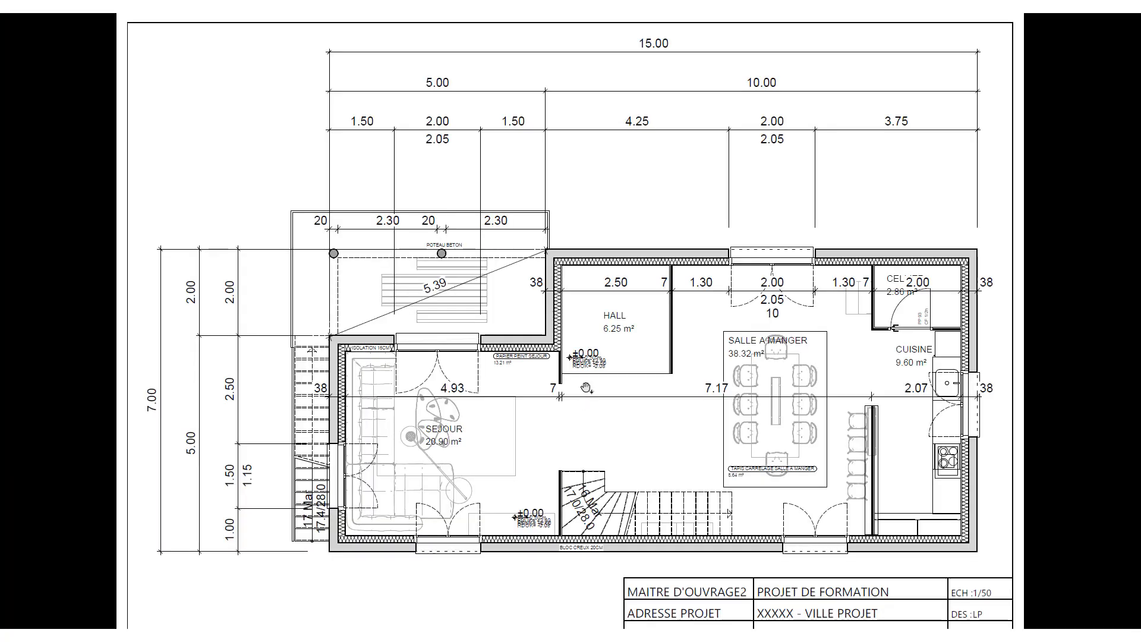
Step: Examine the wall hatching, dimensions, room labels and title block in the printed plan, then leave the full-screen view
{"action": "scroll", "coordinate": [539, 276], "scroll_direction": "up", "scroll_amount": 8, "text": "ctrl"}
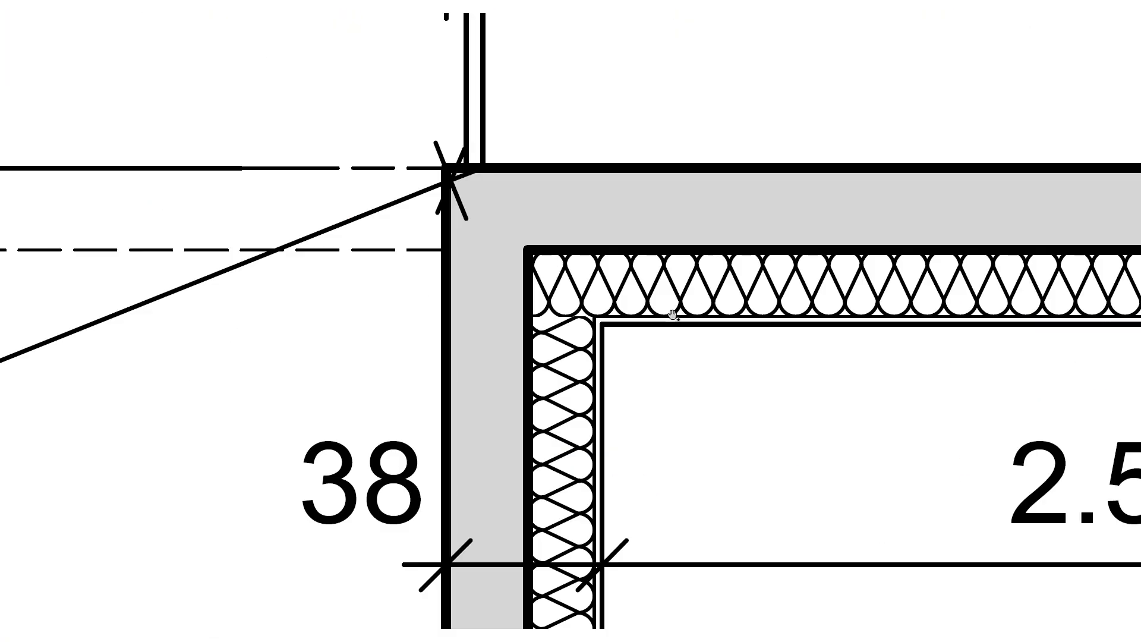
{"action": "scroll", "coordinate": [537, 304], "scroll_direction": "down", "scroll_amount": 4, "text": "ctrl"}
{"action": "scroll", "coordinate": [570, 335], "scroll_direction": "right", "scroll_amount": 5}
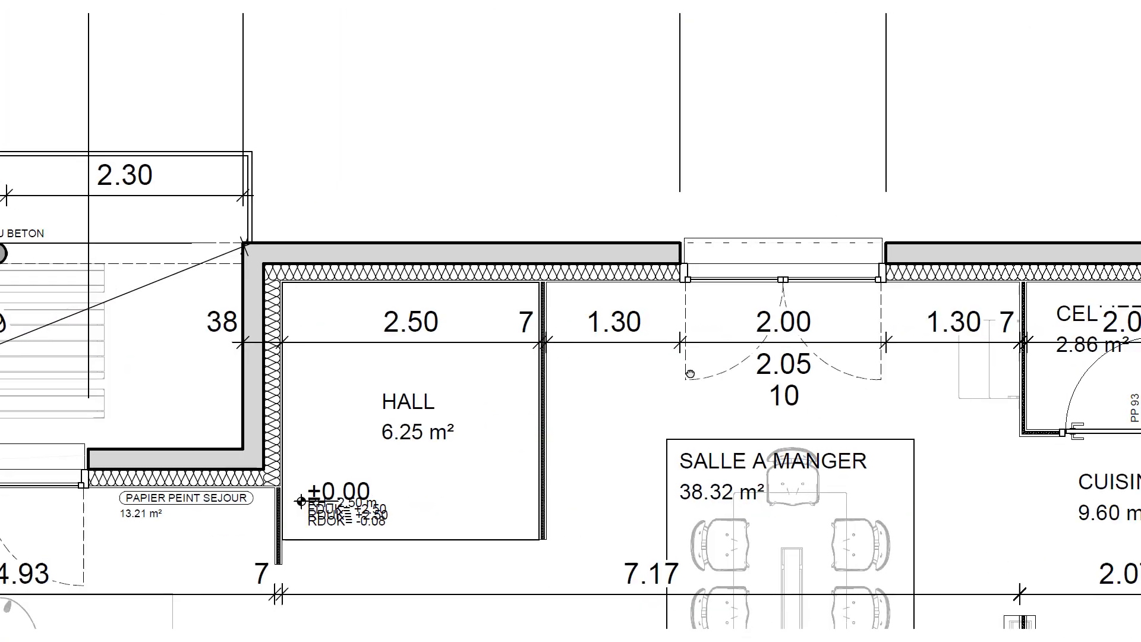
{"action": "scroll", "coordinate": [581, 354], "scroll_direction": "down", "scroll_amount": 5, "text": "ctrl"}
{"action": "scroll", "coordinate": [585, 387], "scroll_direction": "down", "scroll_amount": 4}
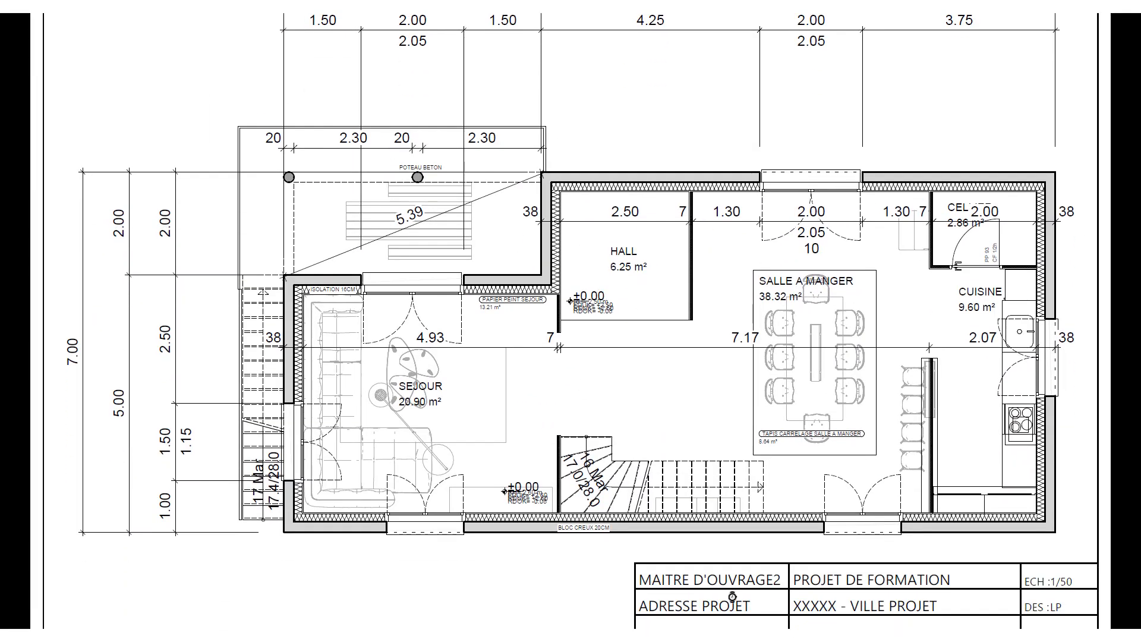
{"action": "scroll", "coordinate": [701, 552], "scroll_direction": "up", "scroll_amount": 4, "text": "ctrl"}
{"action": "left_click_drag", "start_coordinate": [701, 551], "coordinate": [994, 419]}
{"action": "left_click_drag", "start_coordinate": [574, 301], "coordinate": [631, 554]}
{"action": "left_click_drag", "start_coordinate": [621, 269], "coordinate": [470, 439]}
{"action": "key", "text": "ctrl+0"}
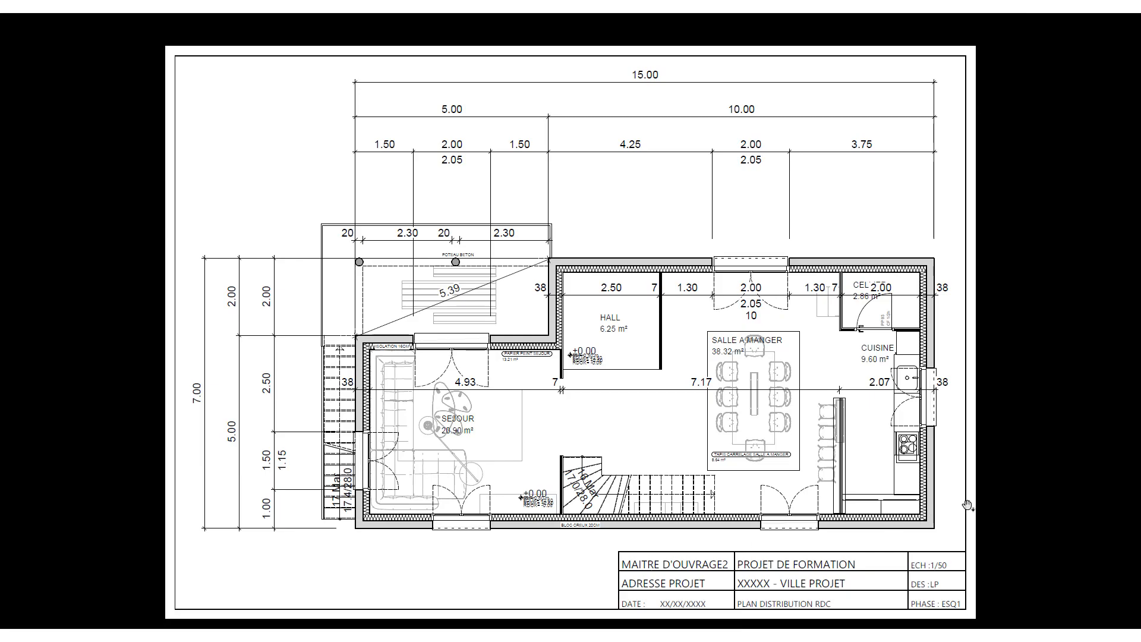
{"action": "key", "text": "Escape"}
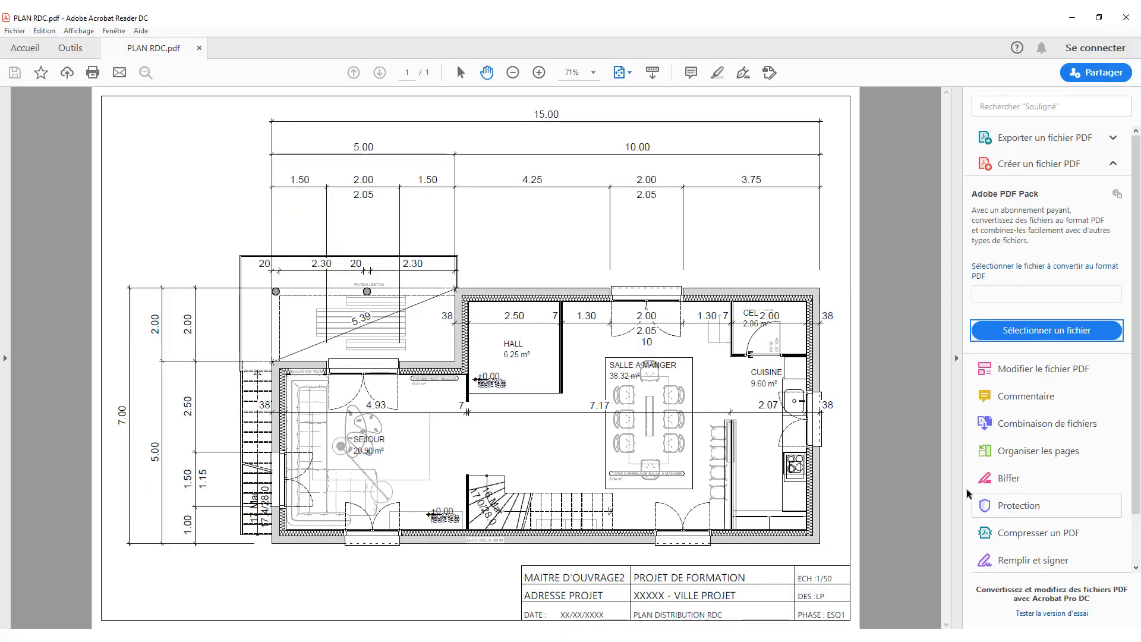
Step: Switch back to Allplan, reopen the layout print settings and replace the Imprimer mode with Export PDF
{"action": "key", "text": "alt+Tab"}
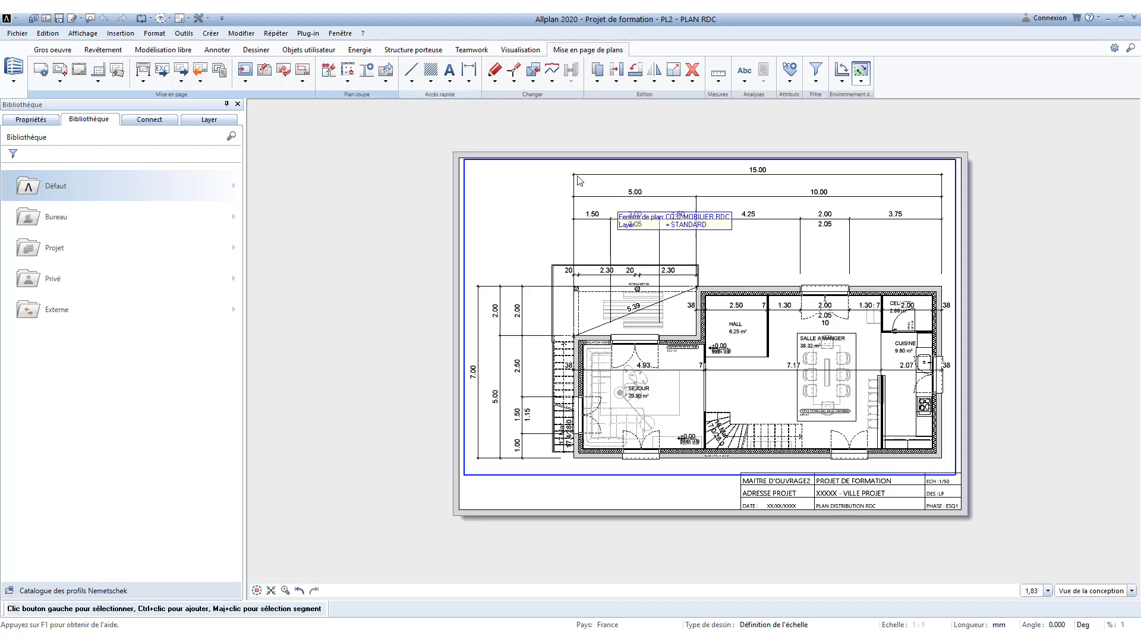
{"action": "left_click", "coordinate": [142, 71]}
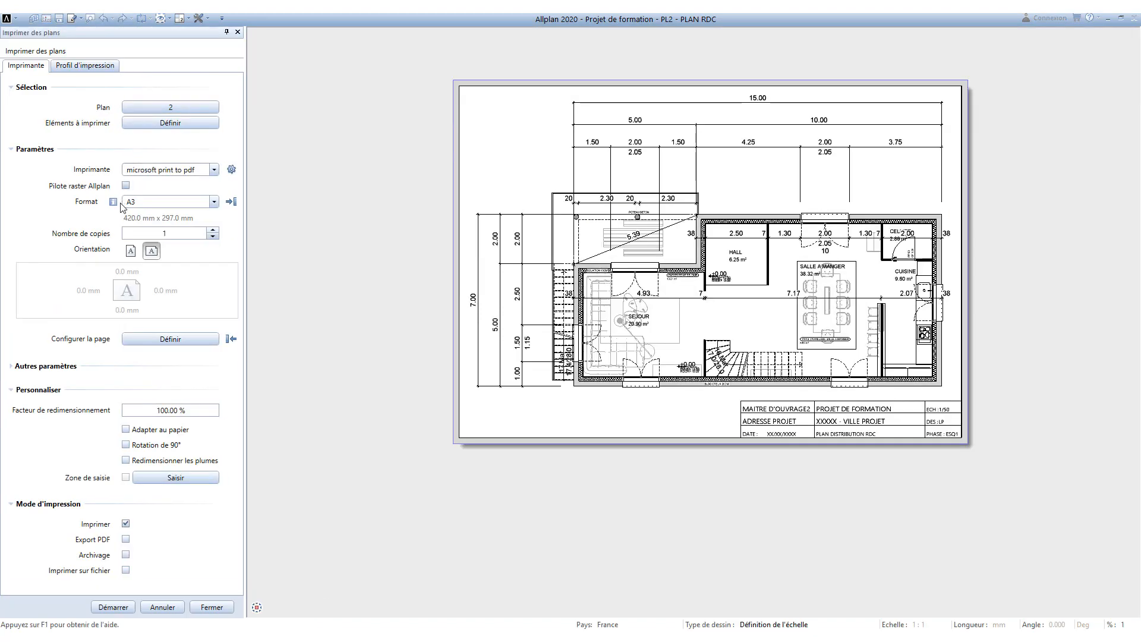
{"action": "left_click", "coordinate": [125, 523]}
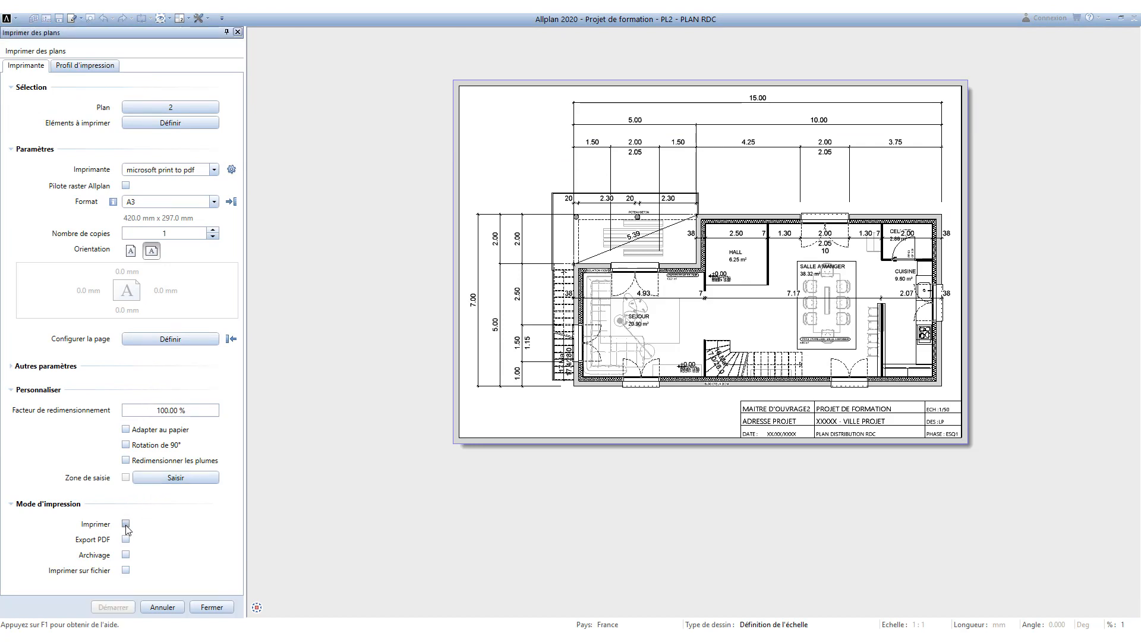
{"action": "left_click", "coordinate": [125, 539]}
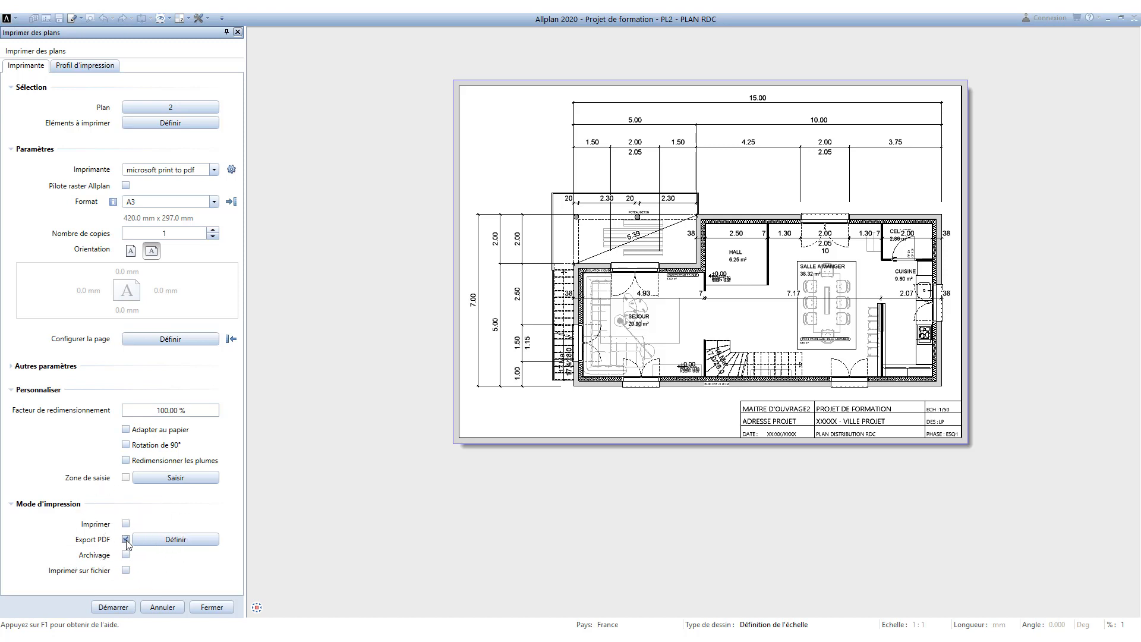
Step: Add the COUPE A layout to PLAN RDC in the selection of plans for export
{"action": "left_click", "coordinate": [209, 110]}
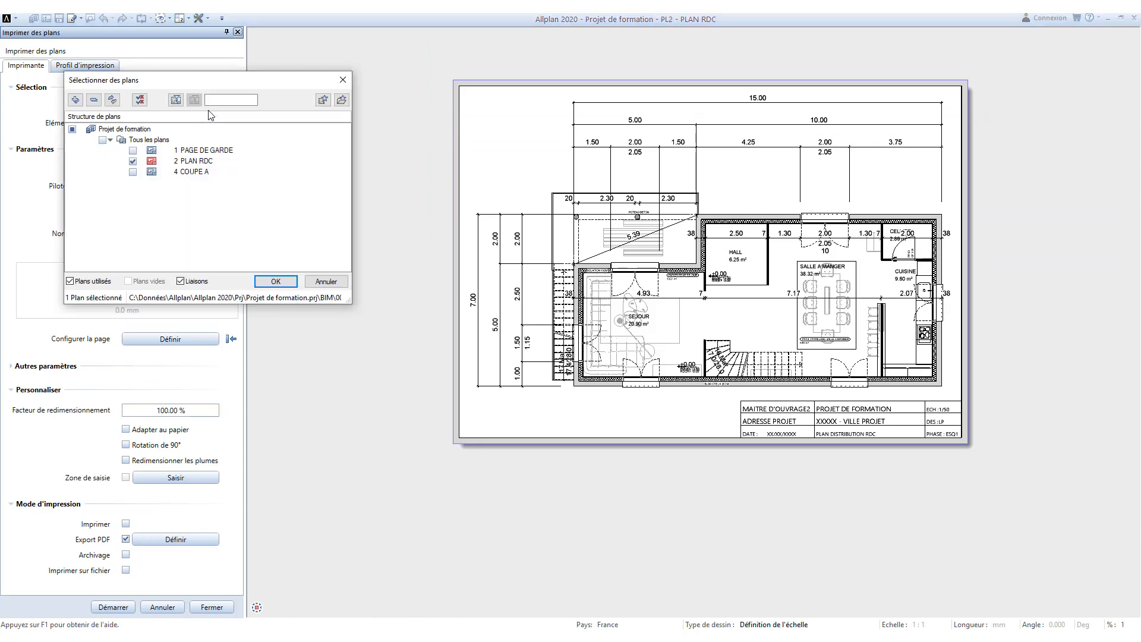
{"action": "left_click", "coordinate": [203, 163]}
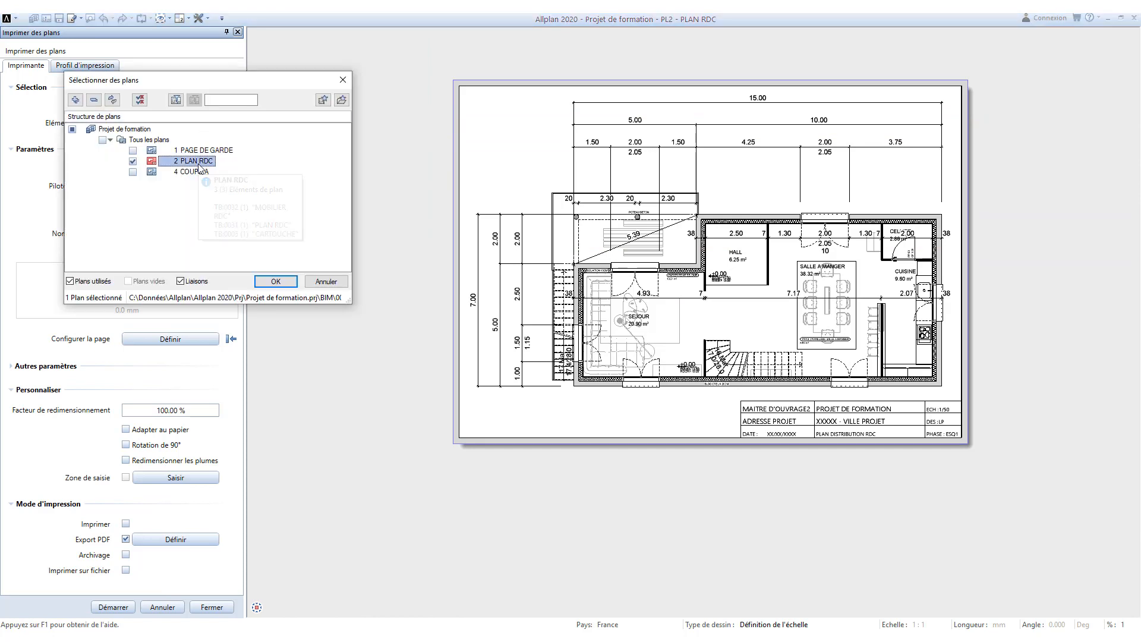
{"action": "left_click", "coordinate": [203, 173]}
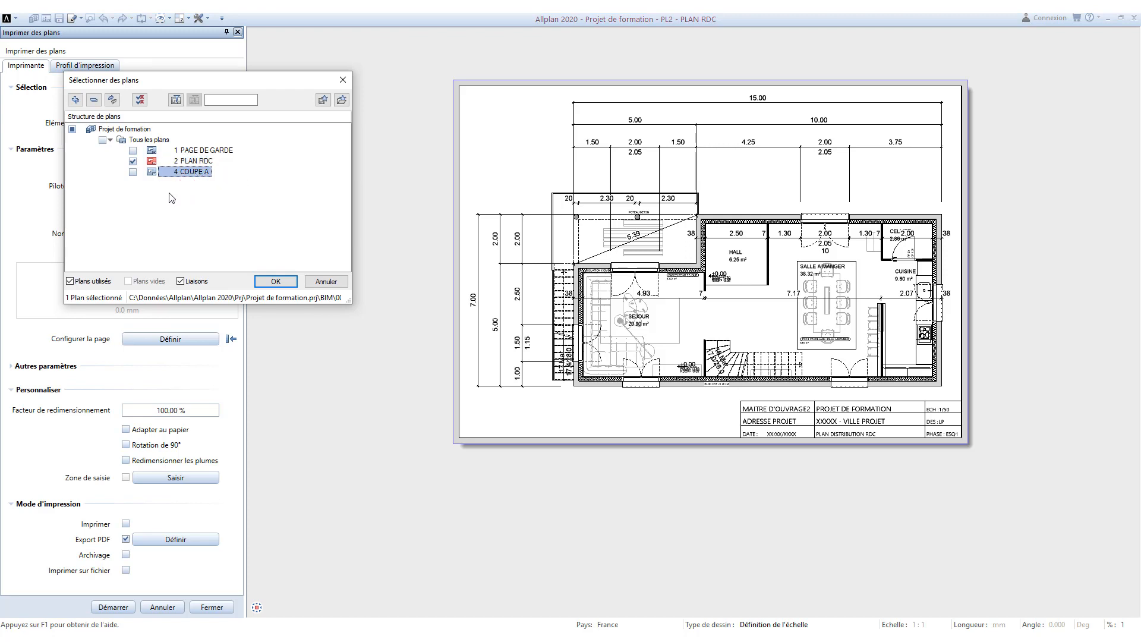
{"action": "left_click", "coordinate": [132, 172]}
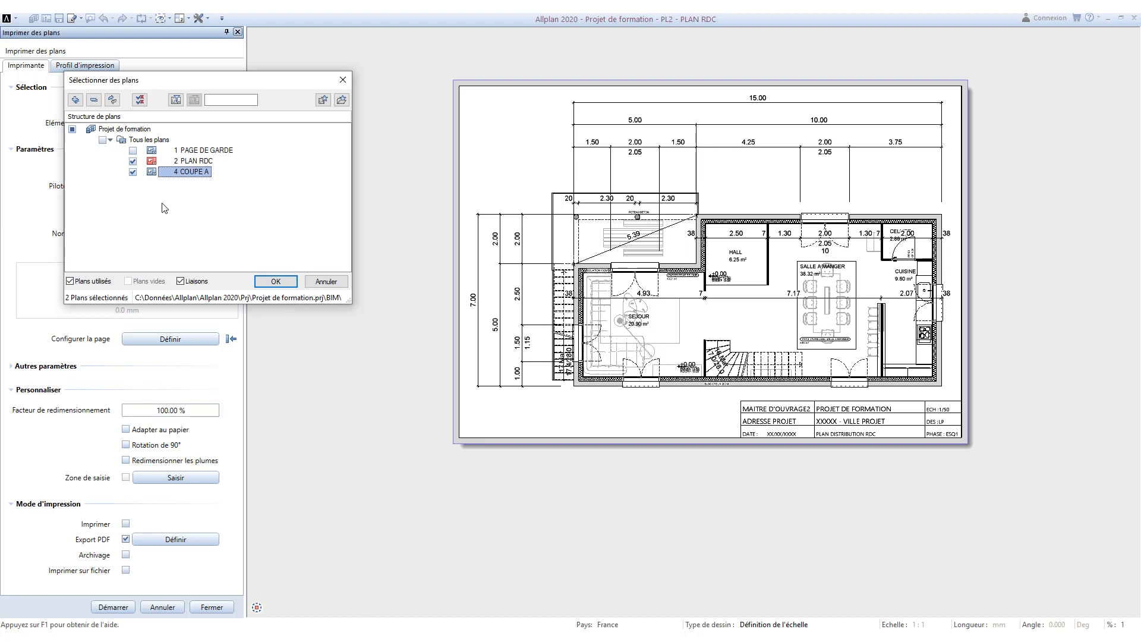
{"action": "left_click", "coordinate": [275, 282]}
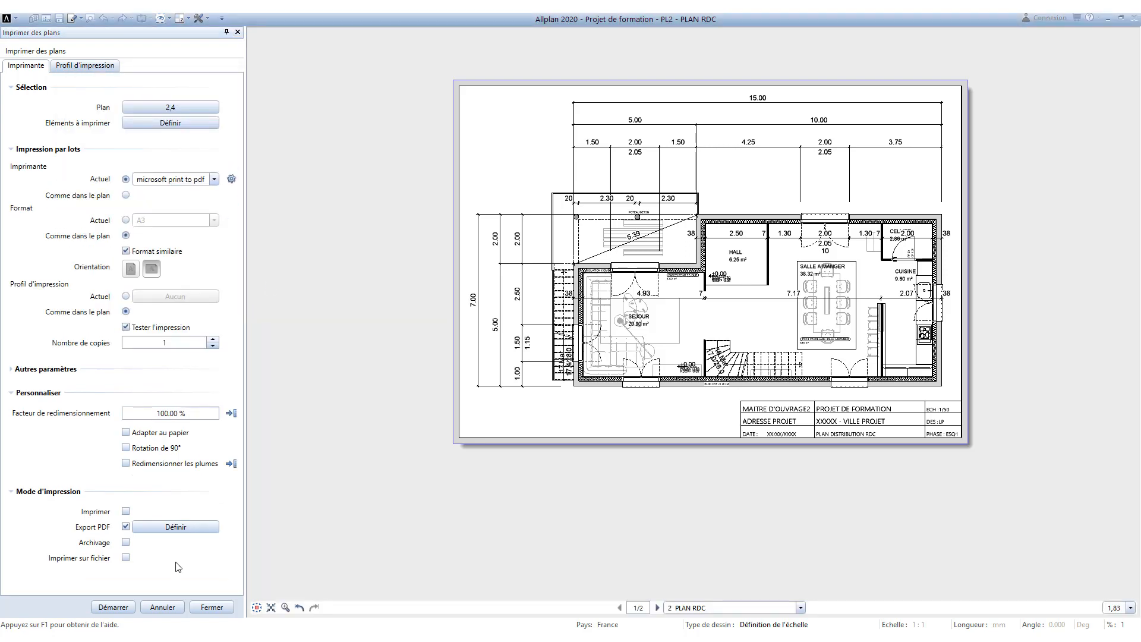
Step: Set the PDF export path to PLAN RDC_2.pdf in the CHAPITRE 19 folder
{"action": "left_click", "coordinate": [174, 527]}
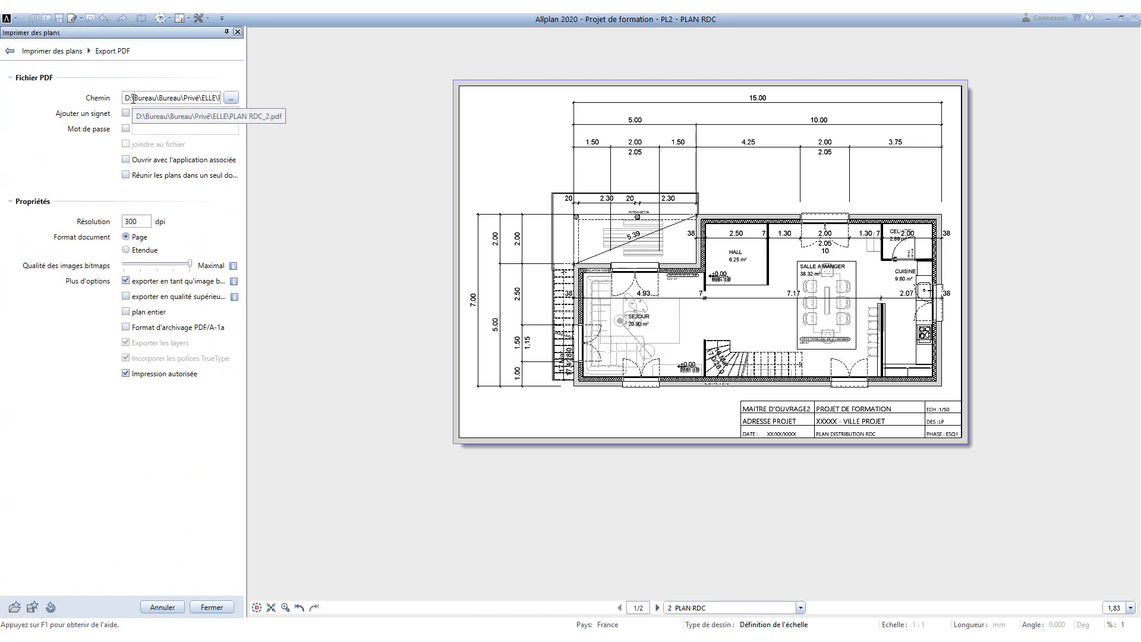
{"action": "left_click", "coordinate": [231, 98]}
{"action": "double_click", "coordinate": [512, 185]}
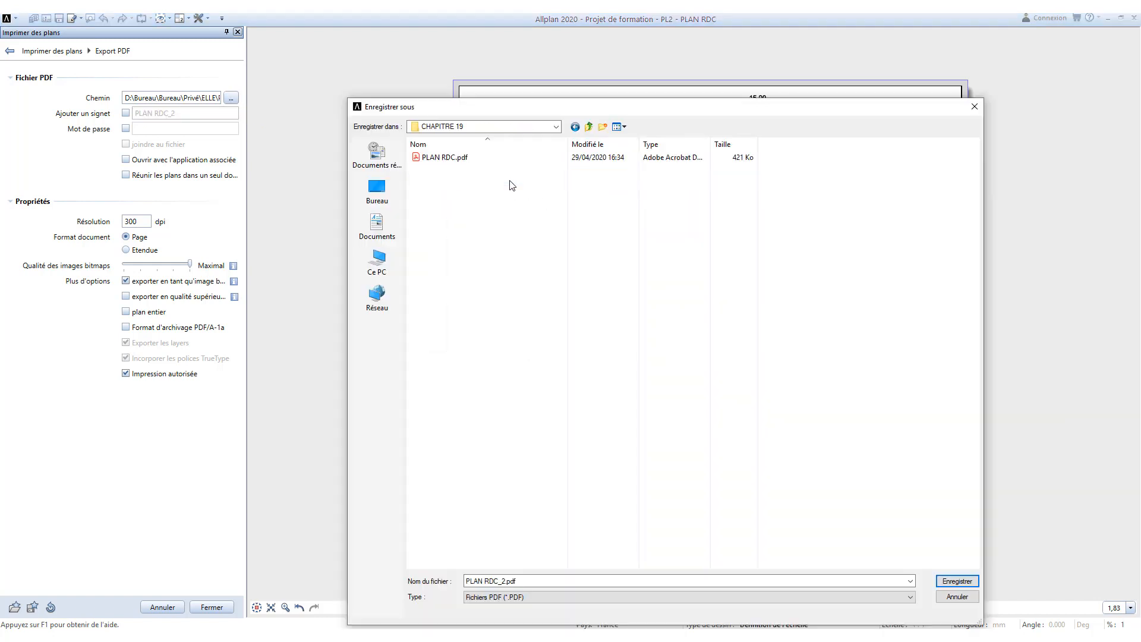
{"action": "left_click", "coordinate": [586, 584]}
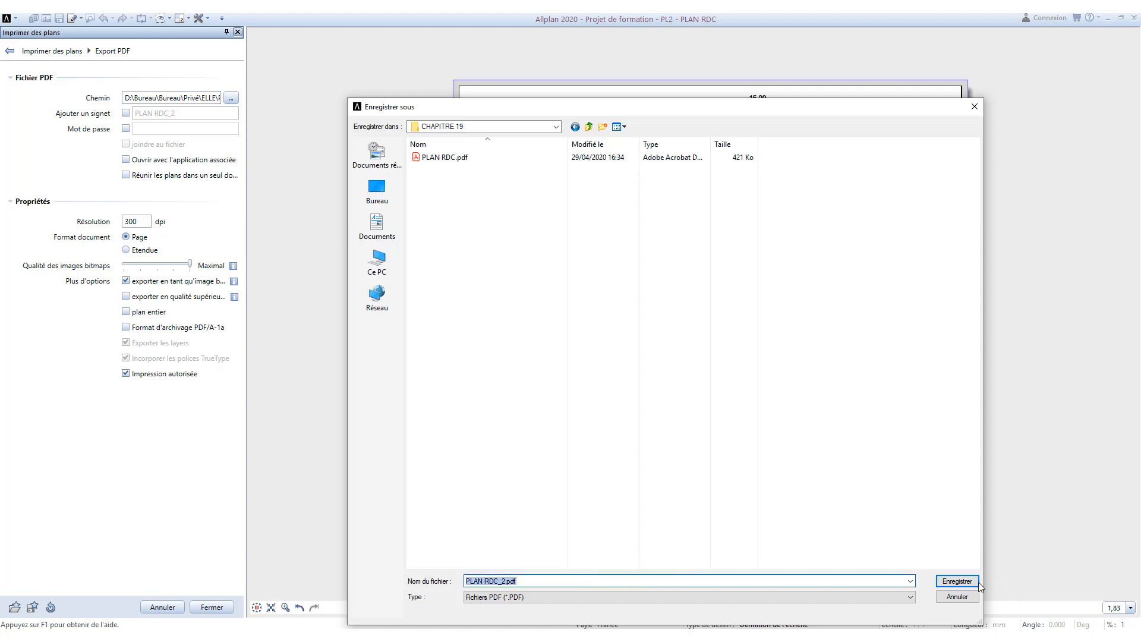
{"action": "left_click", "coordinate": [954, 580]}
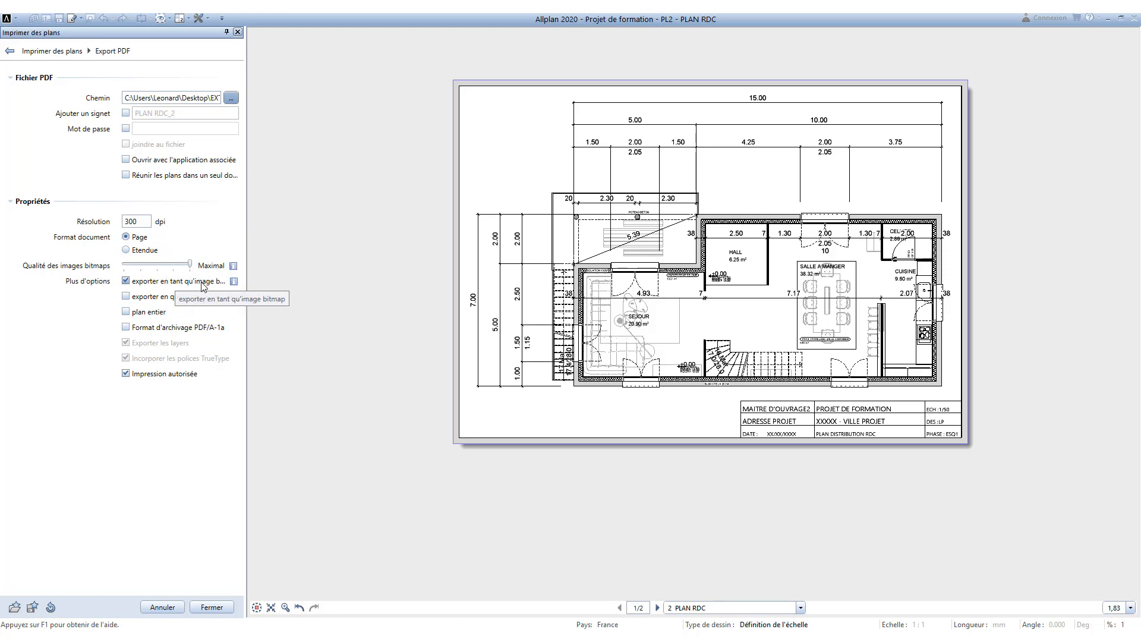
Step: Disable export as a bitmap image, combine the plans into a single document and start the PDF export
{"action": "left_click", "coordinate": [128, 282]}
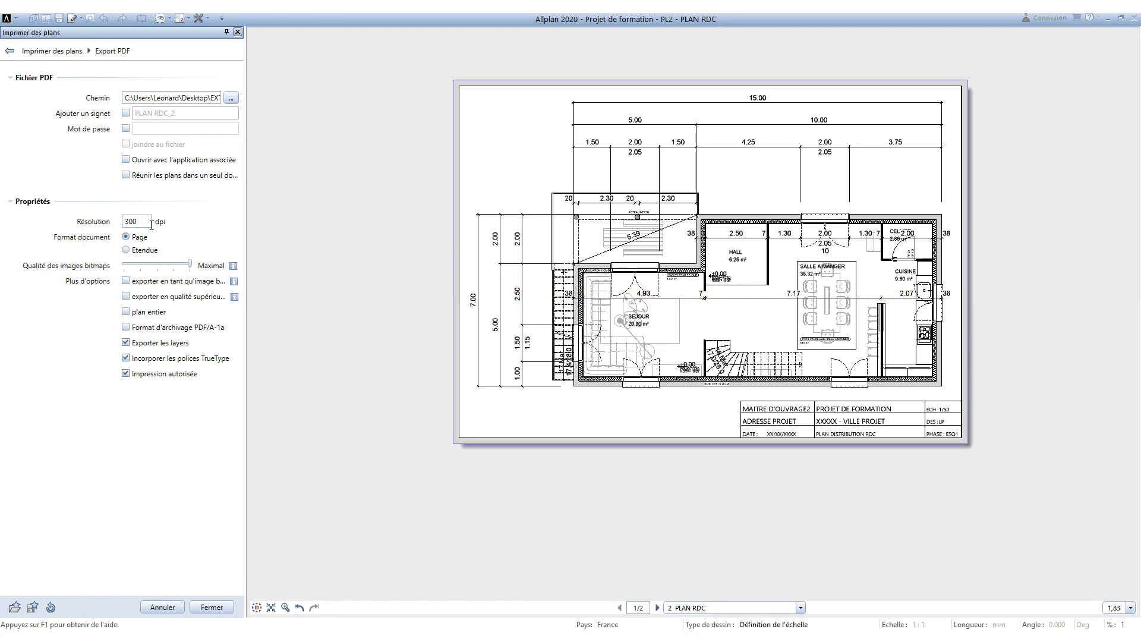
{"action": "left_click", "coordinate": [141, 182]}
{"action": "left_click", "coordinate": [213, 608]}
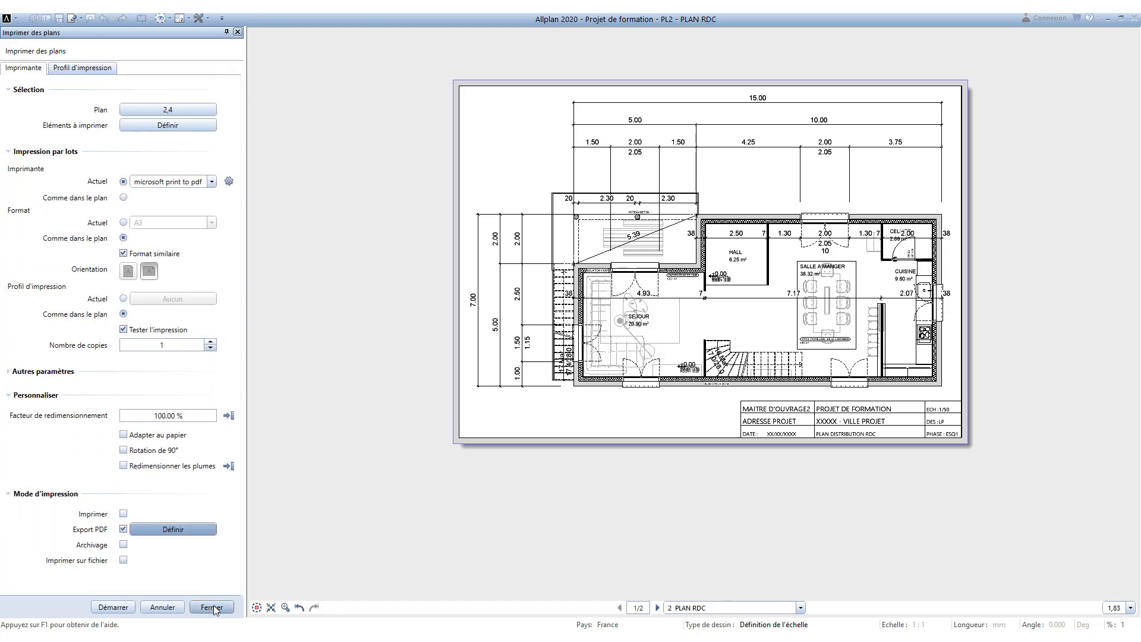
{"action": "left_click", "coordinate": [113, 607]}
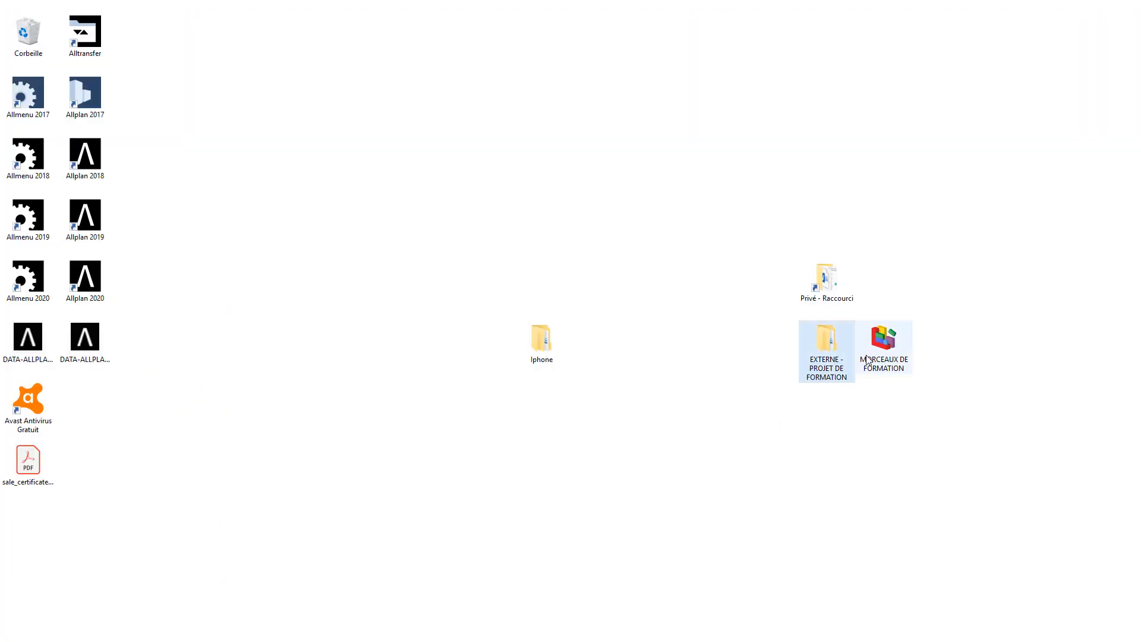
Step: Open PLAN RDC_2.pdf from the CHAPITRE 19 folder and check its PLAN RDC and COUPE A pages
{"action": "double_click", "coordinate": [825, 339]}
{"action": "double_click", "coordinate": [689, 307]}
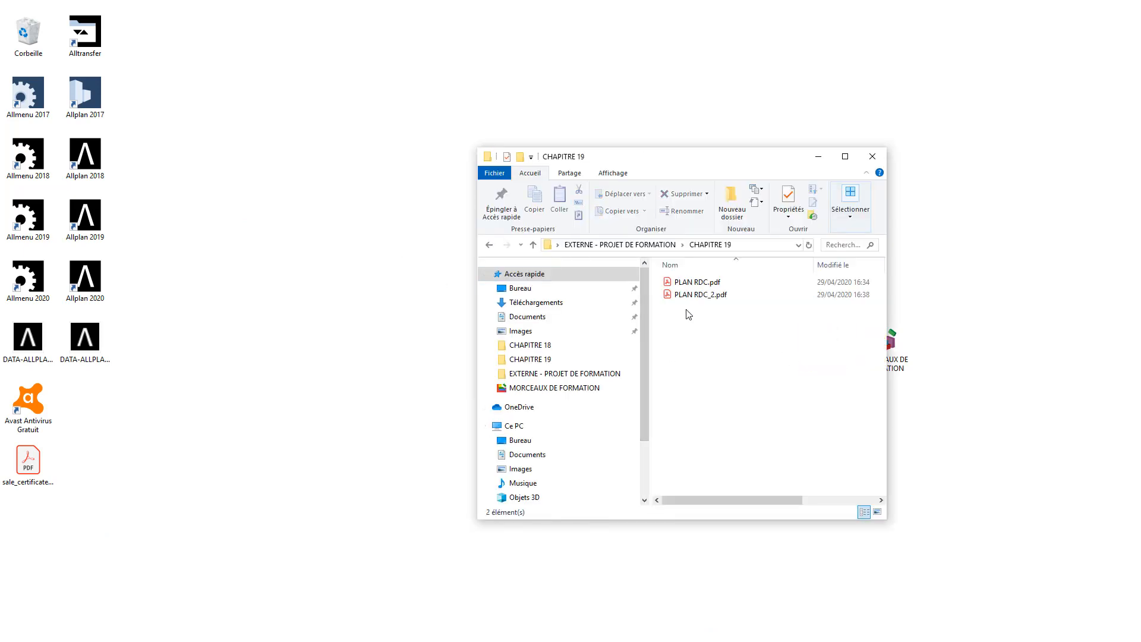
{"action": "double_click", "coordinate": [697, 297]}
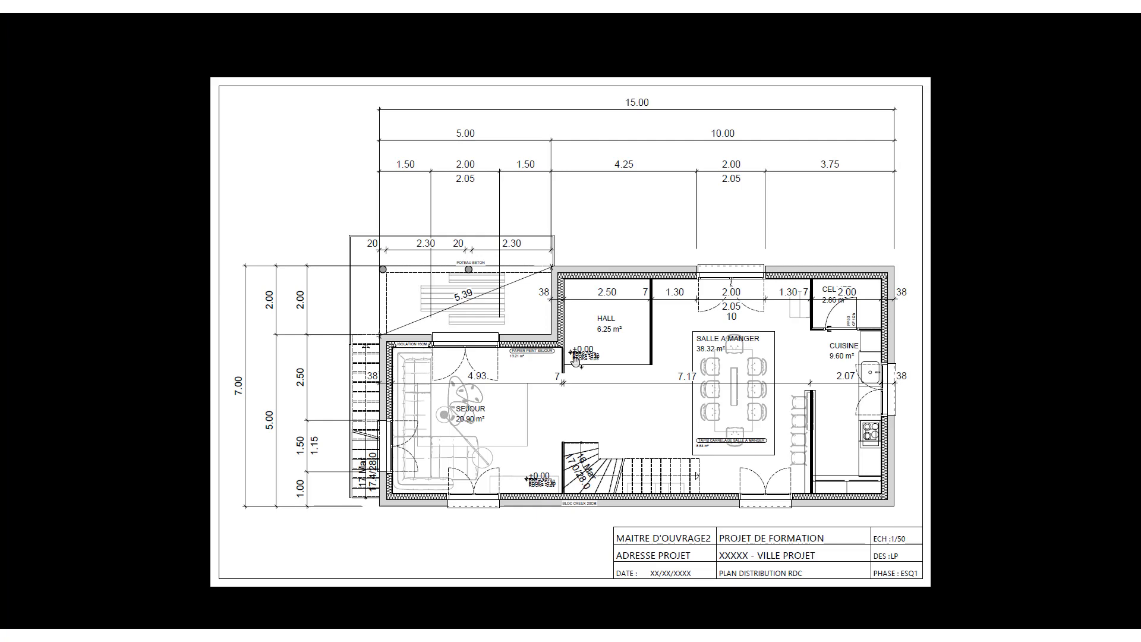
{"action": "left_click", "coordinate": [883, 234]}
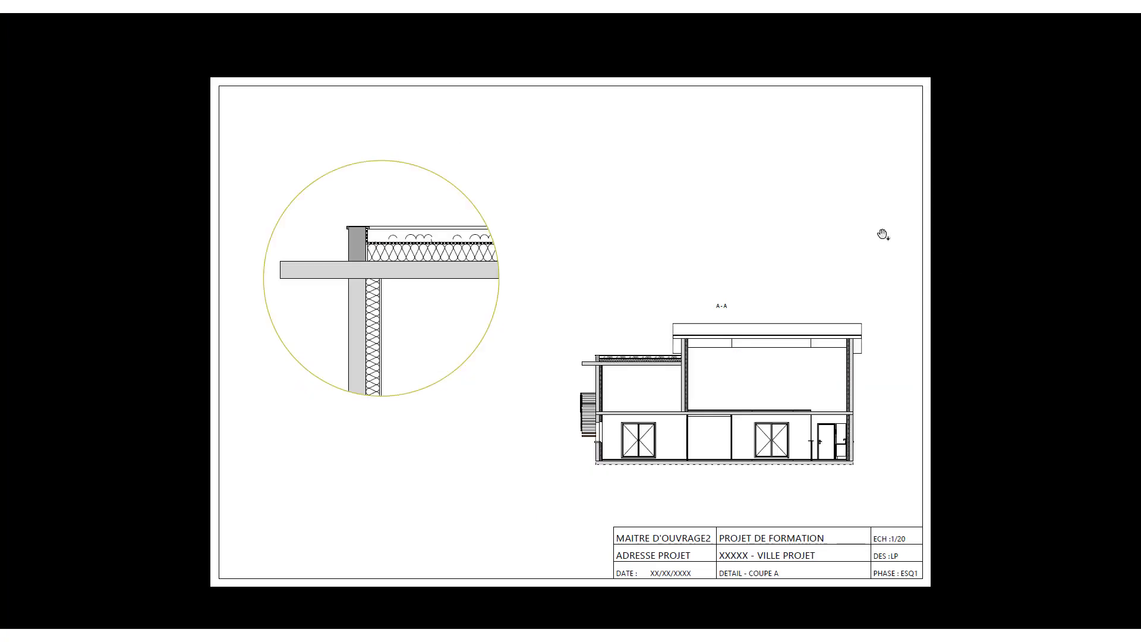
{"action": "scroll", "coordinate": [883, 234], "scroll_direction": "up", "scroll_amount": 1}
{"action": "scroll", "coordinate": [883, 234], "scroll_direction": "down", "scroll_amount": 1}
{"action": "scroll", "coordinate": [883, 234], "scroll_direction": "up", "scroll_amount": 1}
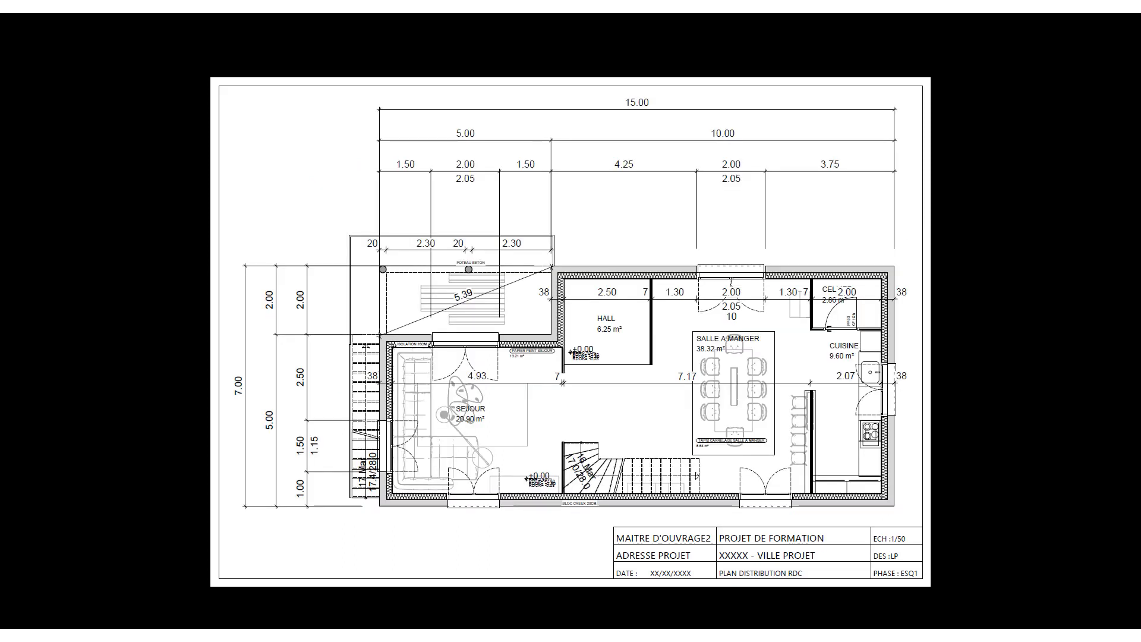
{"action": "key", "text": "Escape"}
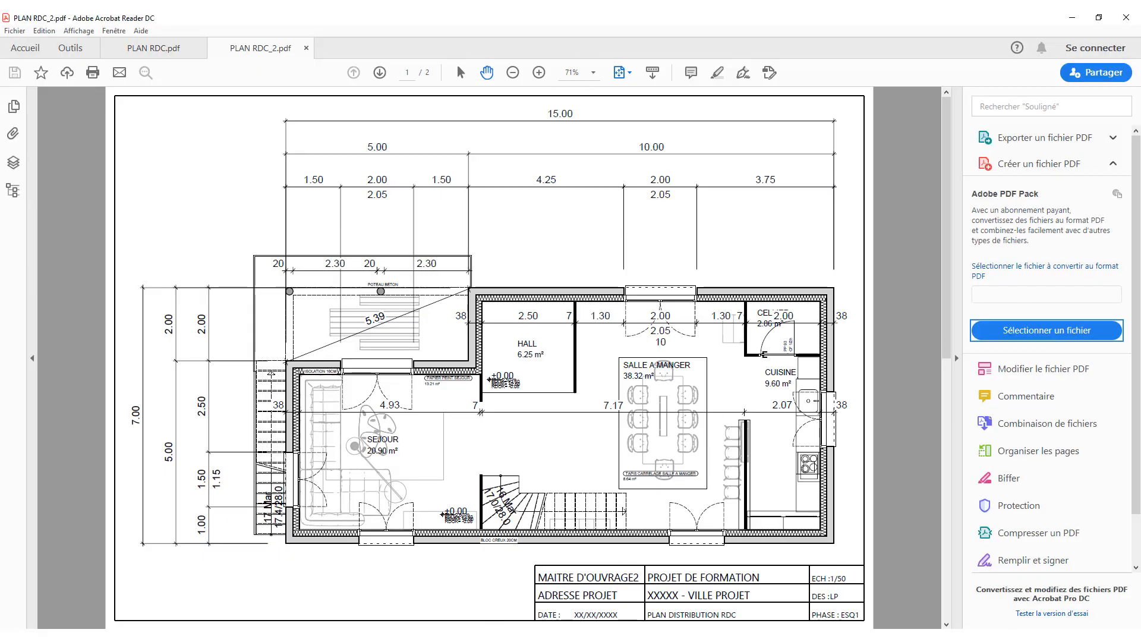
Step: Switch back to Allplan and review the export formats offered for the layout, including AutoCAD data
{"action": "key", "text": "alt+Tab"}
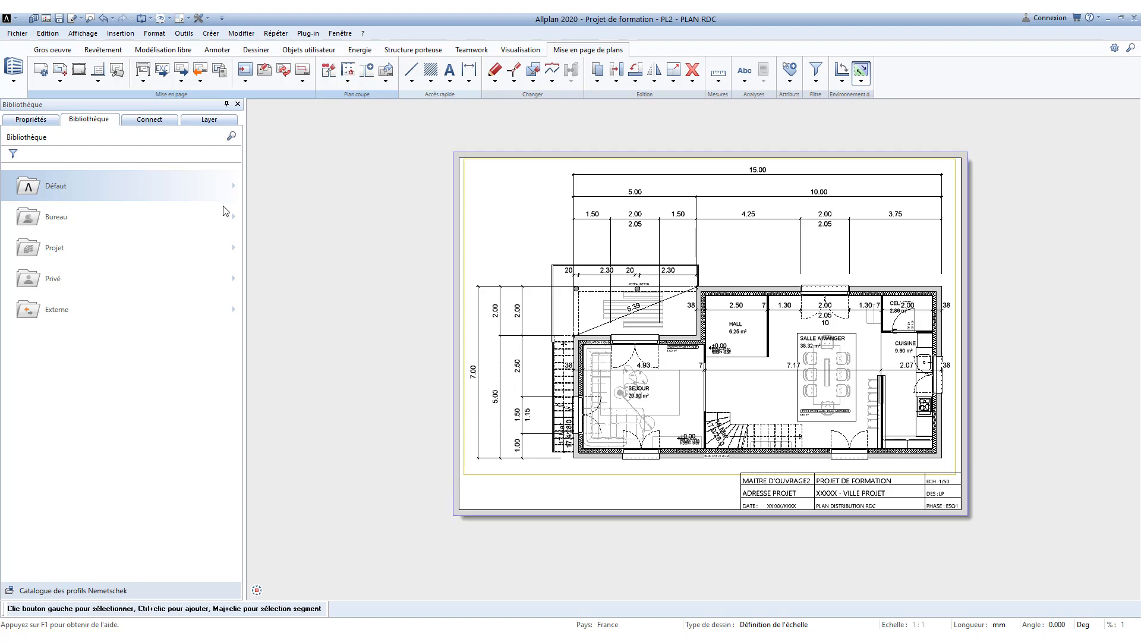
{"action": "left_click", "coordinate": [144, 71]}
{"action": "left_click", "coordinate": [17, 34]}
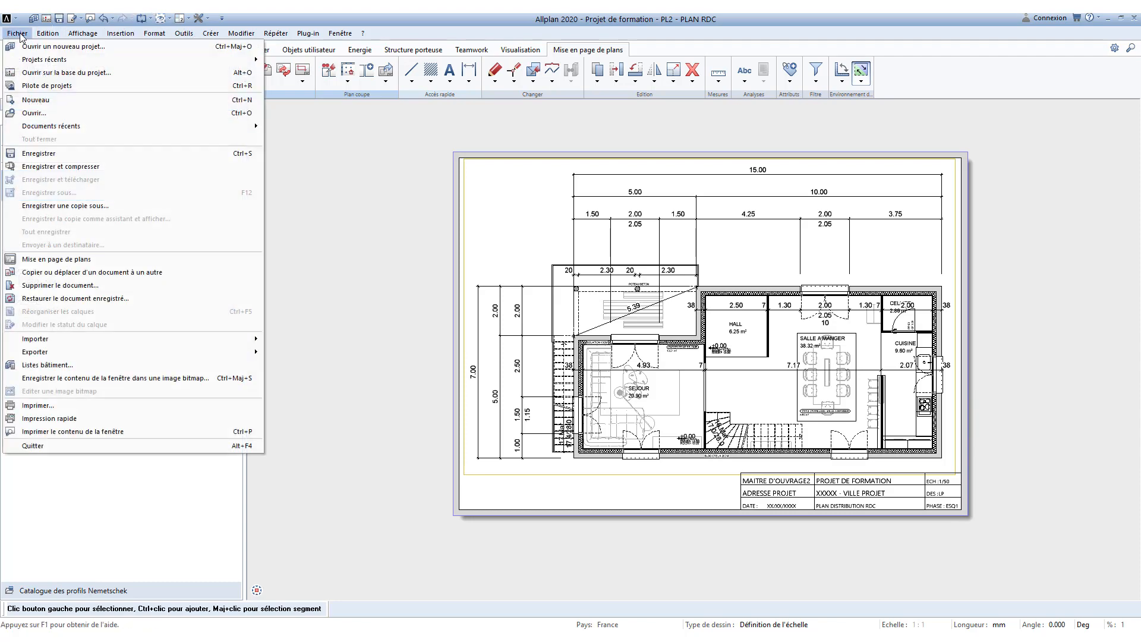
{"action": "mouse_move", "coordinate": [94, 359]}
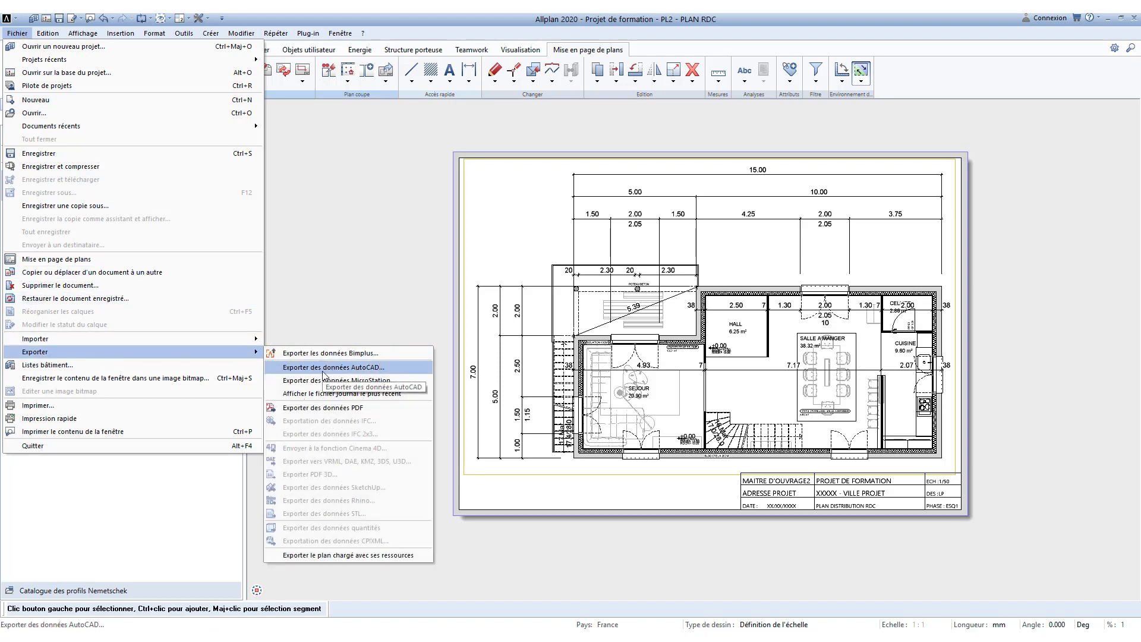
{"action": "left_click", "coordinate": [351, 298]}
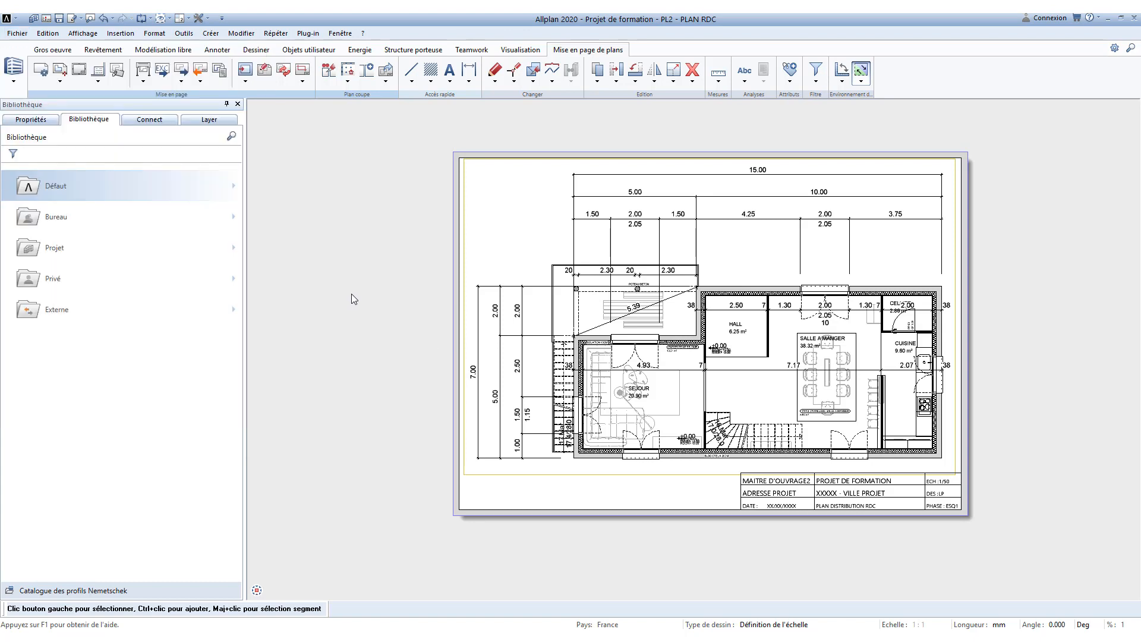